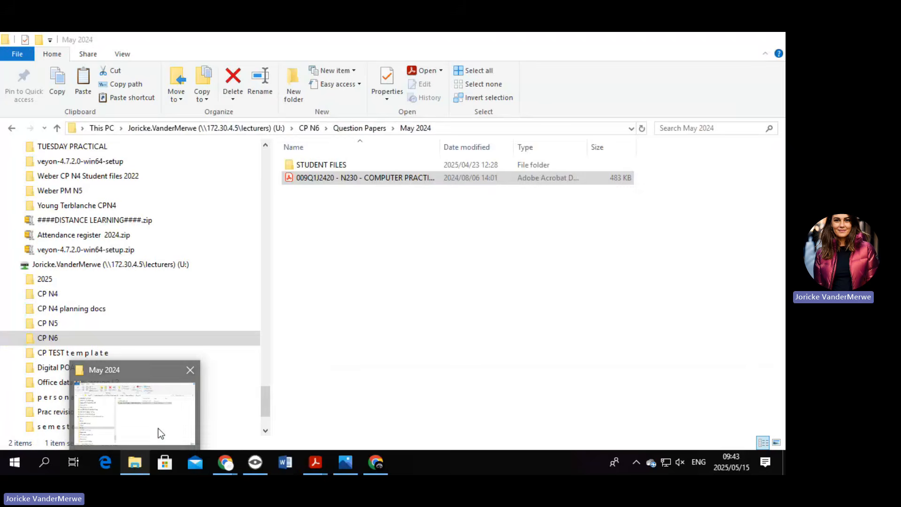
Share the screen to students as a fullscreen Veyon demo, then open the STUDENT FILES folder.
left_click(158, 429)
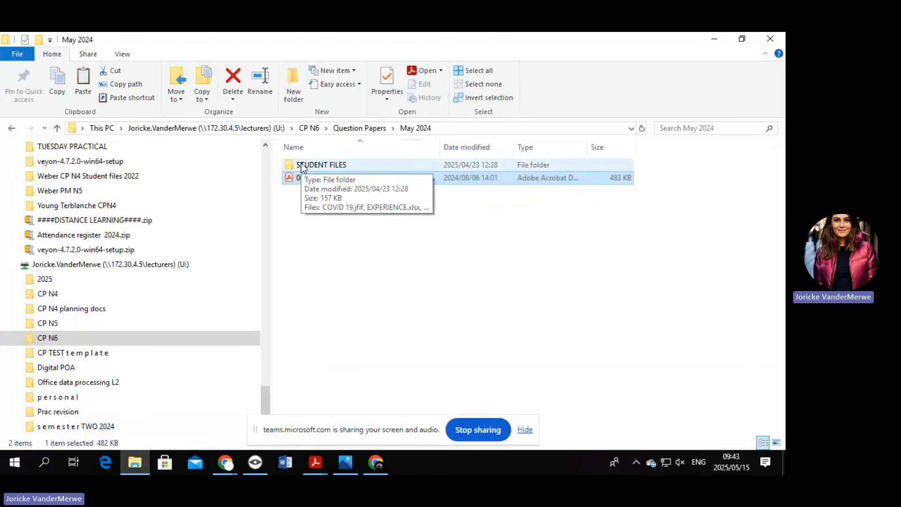
left_click(255, 462)
left_click(111, 65)
left_click(167, 103)
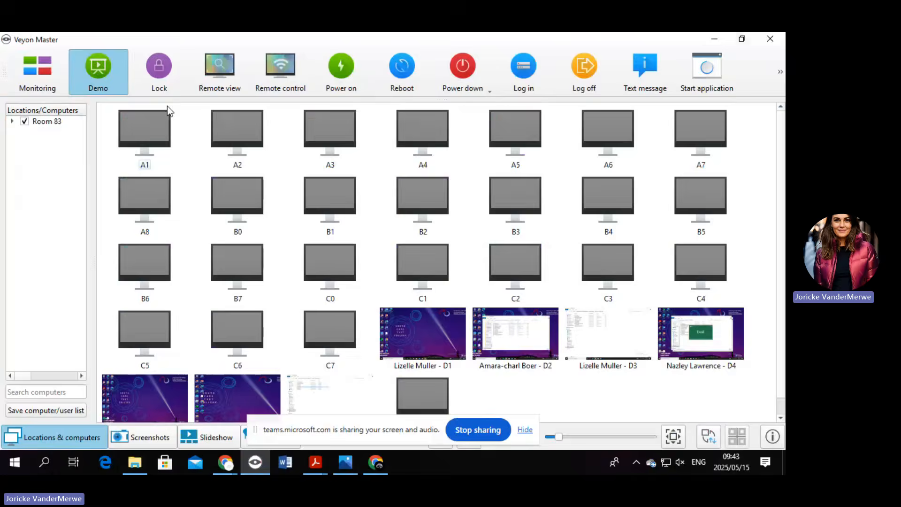
left_click(714, 38)
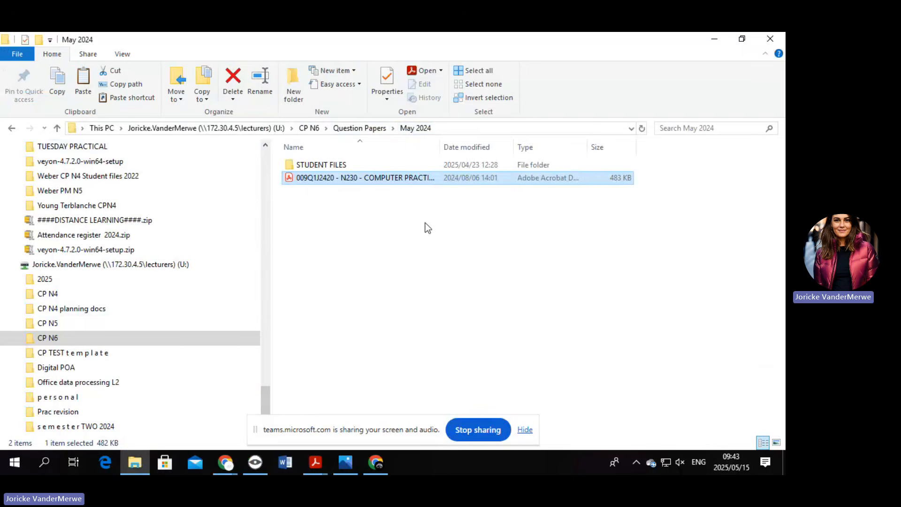
double_click(346, 167)
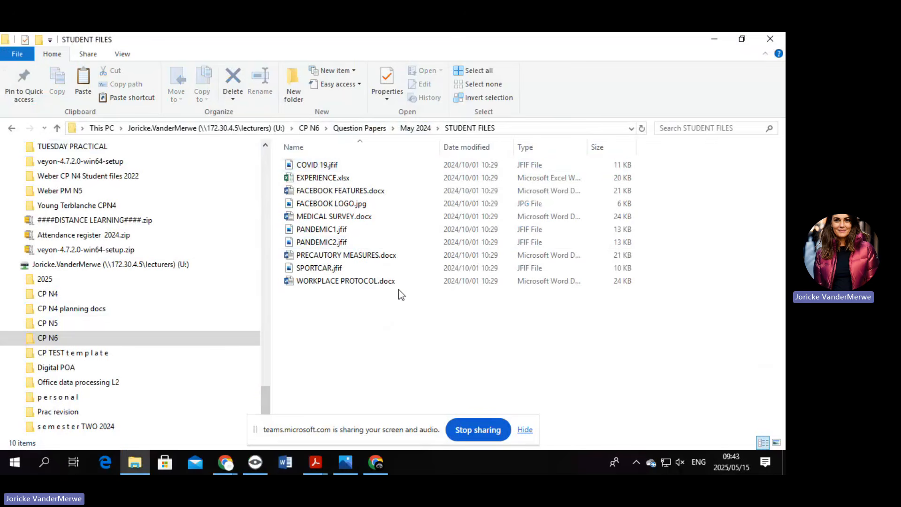
Open EXPERIENCE.xlsx in Excel and enable editing out of Protected View.
double_click(323, 179)
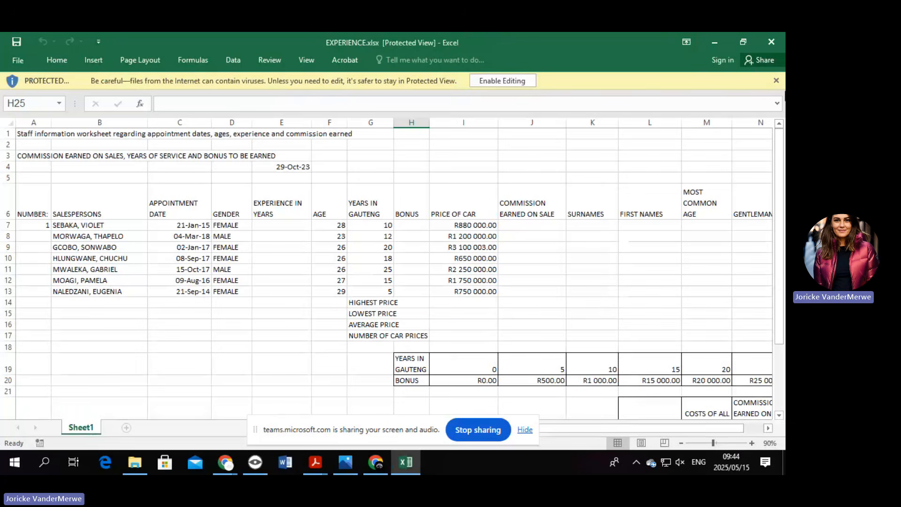
left_click(516, 79)
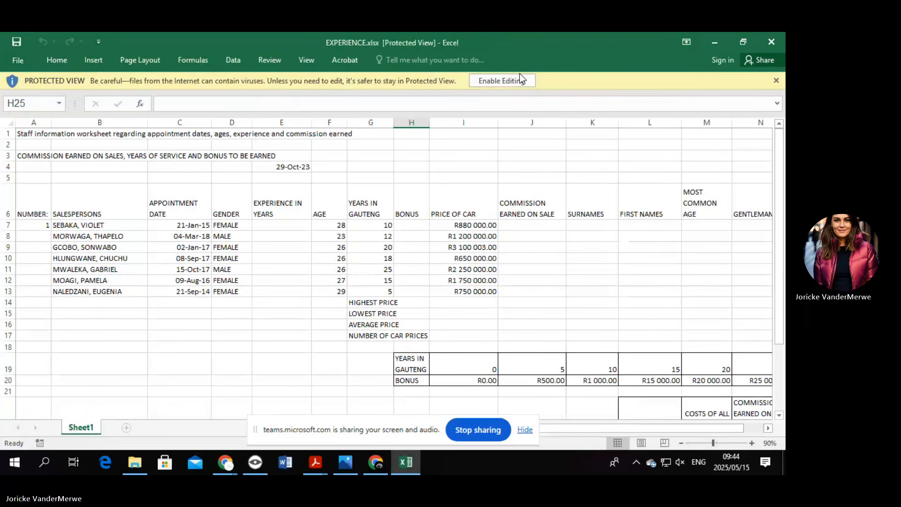
left_click(520, 76)
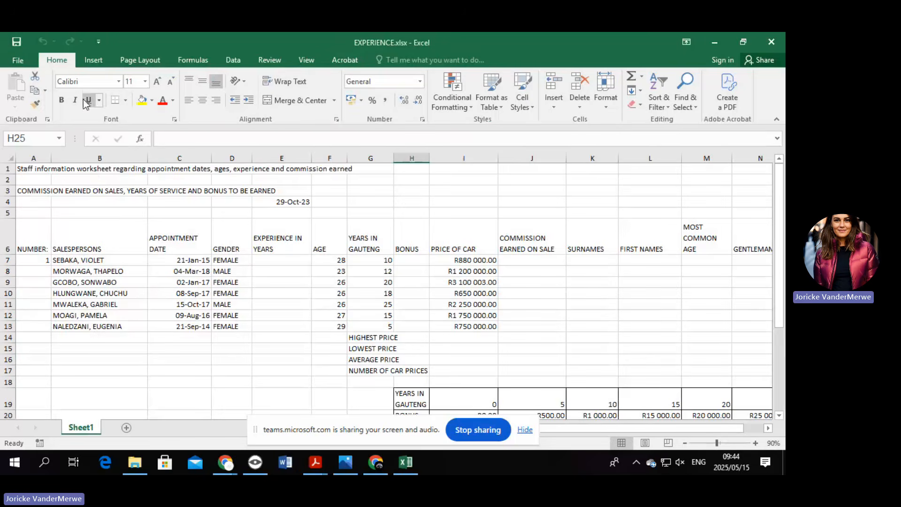
Add a page header to the worksheet and start editing its left section.
left_click(106, 61)
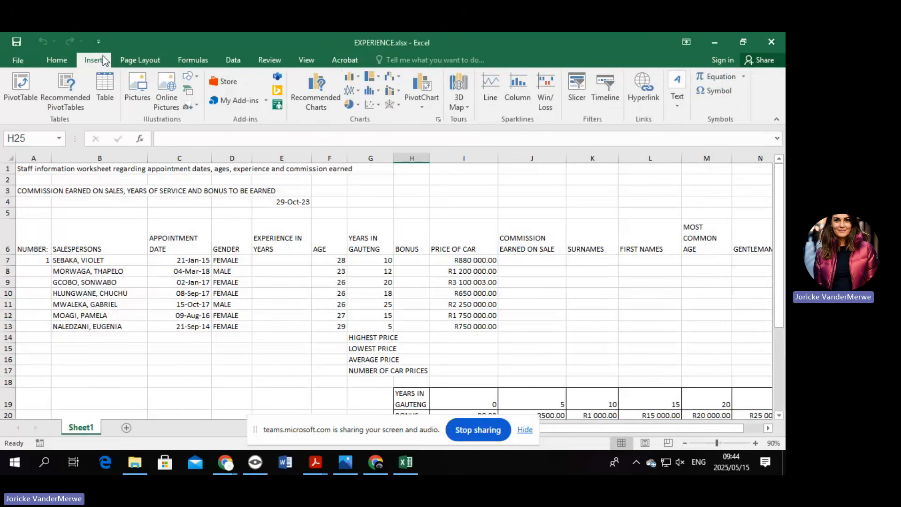
left_click(678, 108)
left_click(677, 147)
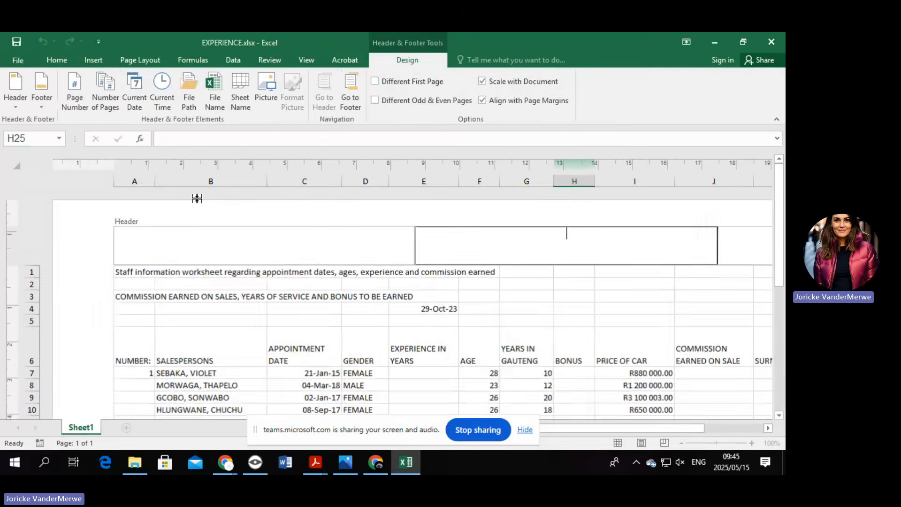
left_click(277, 256)
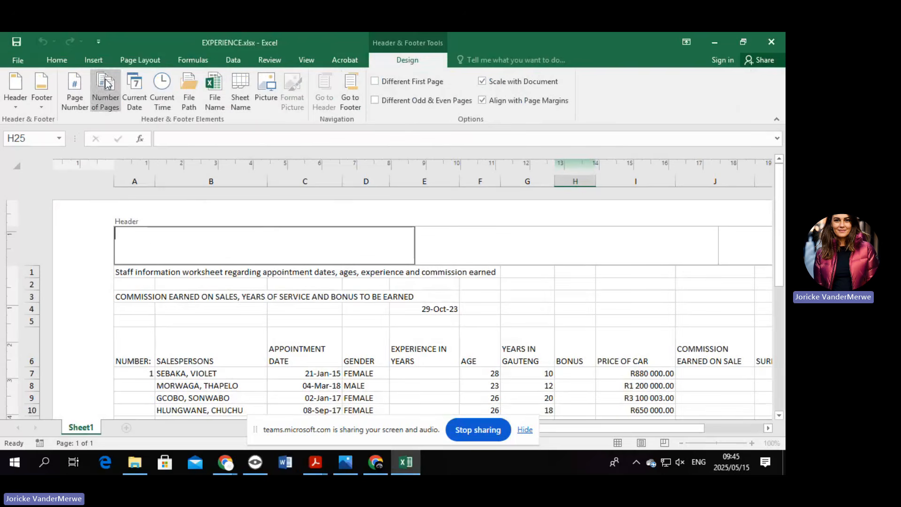
Set the header font to Arial, size 10.
left_click(57, 59)
left_click(120, 80)
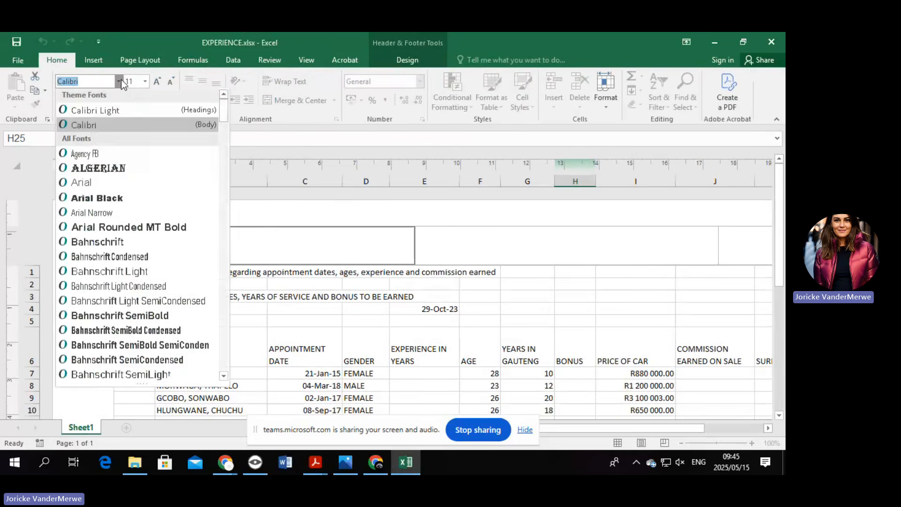
left_click(190, 184)
left_click(144, 82)
left_click(131, 118)
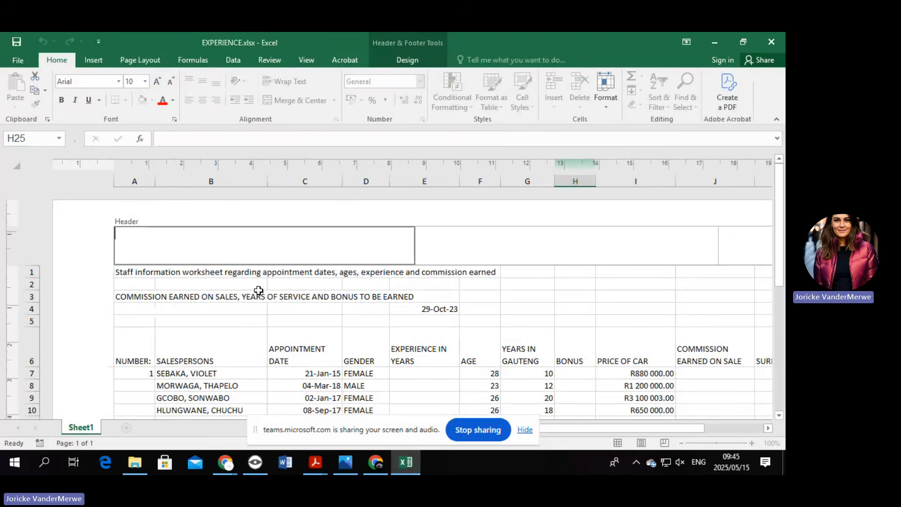
Put 'ID NR (A1)' in the left header and 'QUESTION 8A' in the right header, then return to the sheet.
type("ID NR (A1)")
left_click(744, 242)
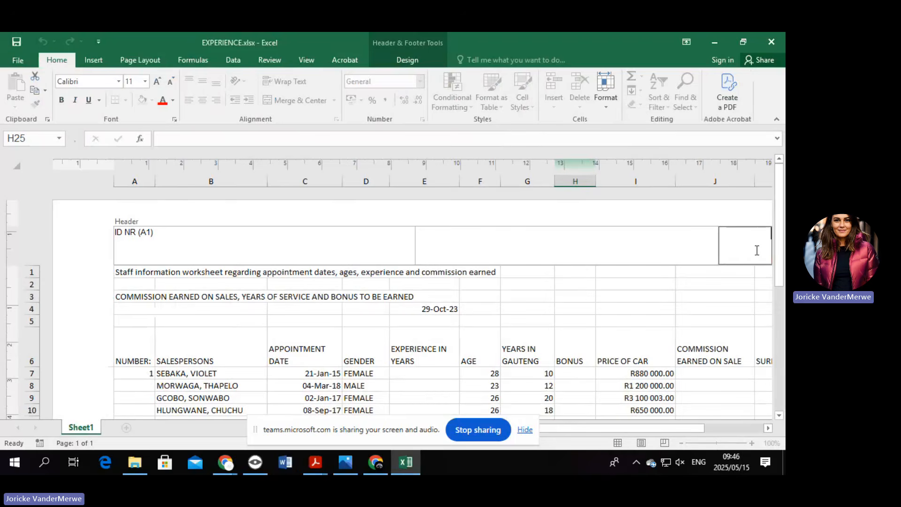
type("QUESTION 8A")
left_click(667, 255)
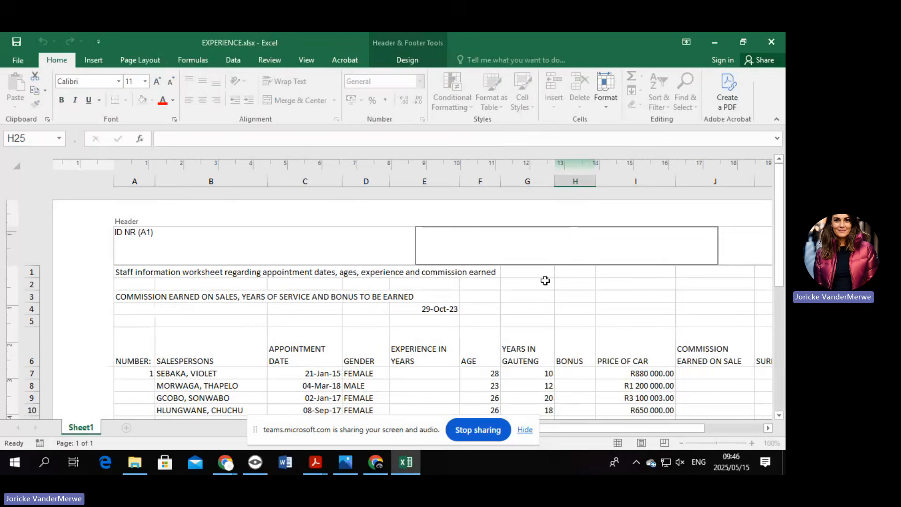
left_click(237, 296)
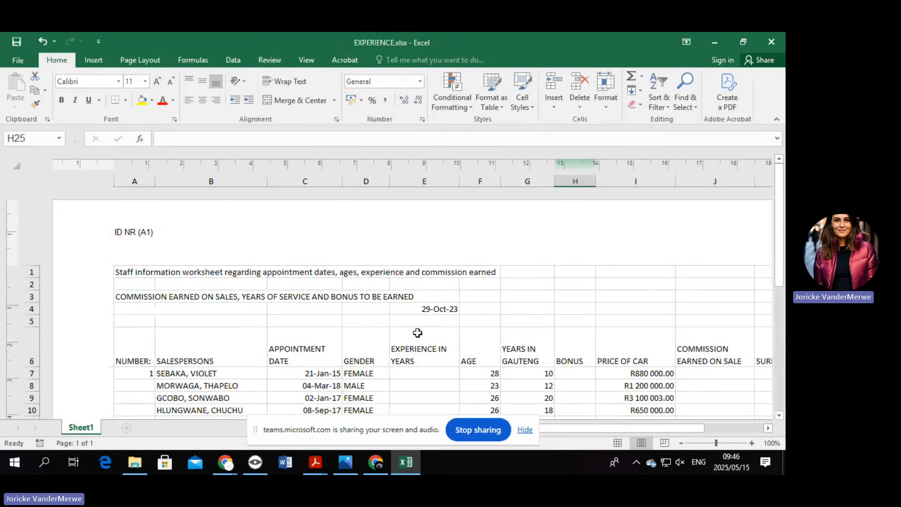
Switch the page orientation to Landscape so the whole table fits across the page.
scroll(424, 326, "down", 3)
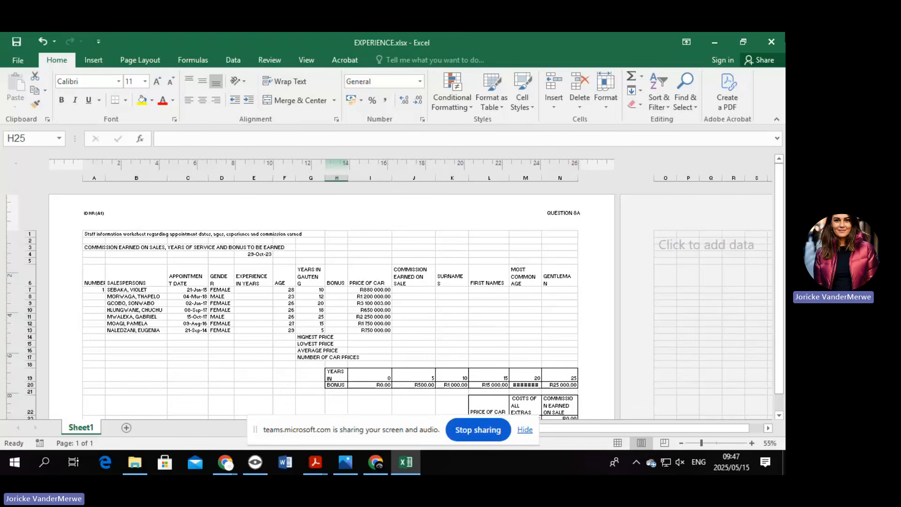
left_click(141, 60)
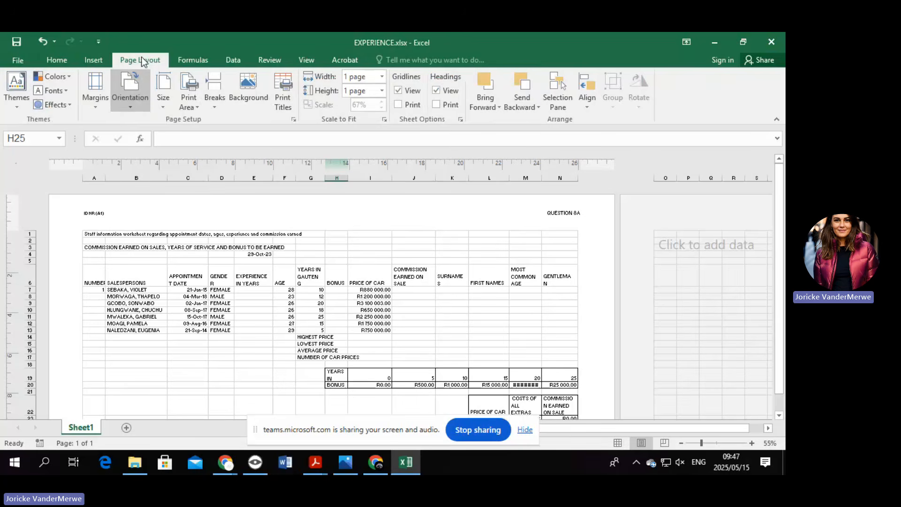
left_click(133, 100)
left_click(151, 153)
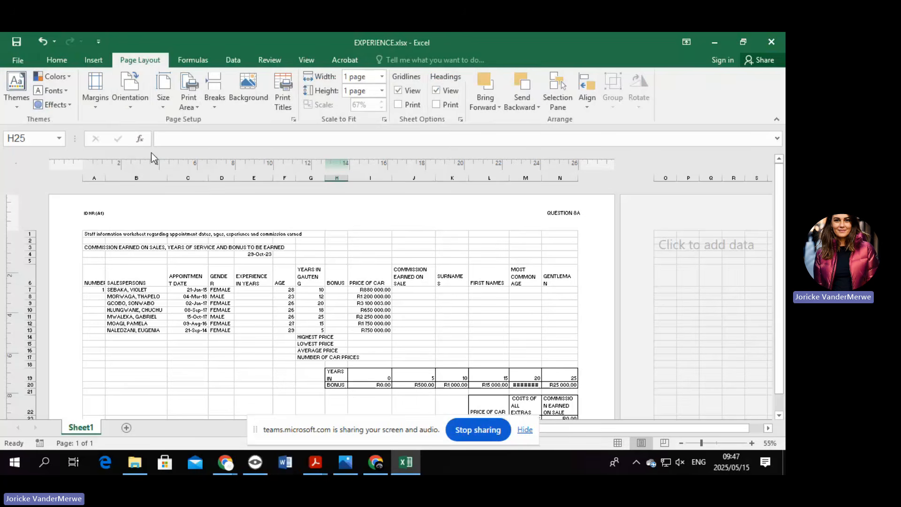
scroll(446, 291, "down", 3)
scroll(448, 294, "up", 1)
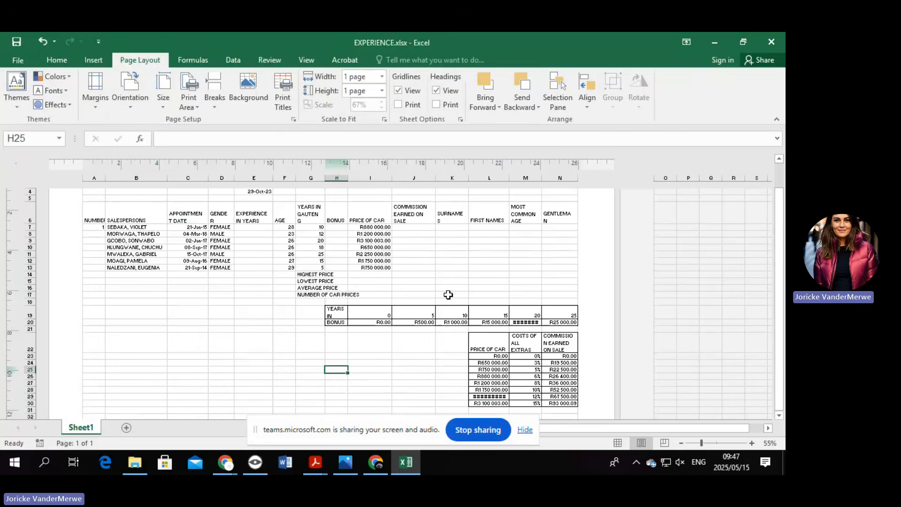
scroll(584, 367, "up", 3, "ctrl")
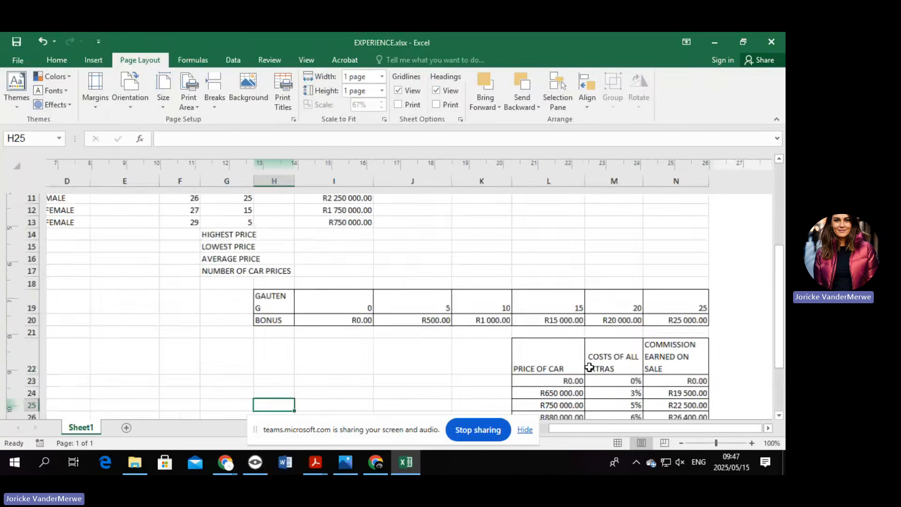
scroll(662, 377, "down", 2, "ctrl")
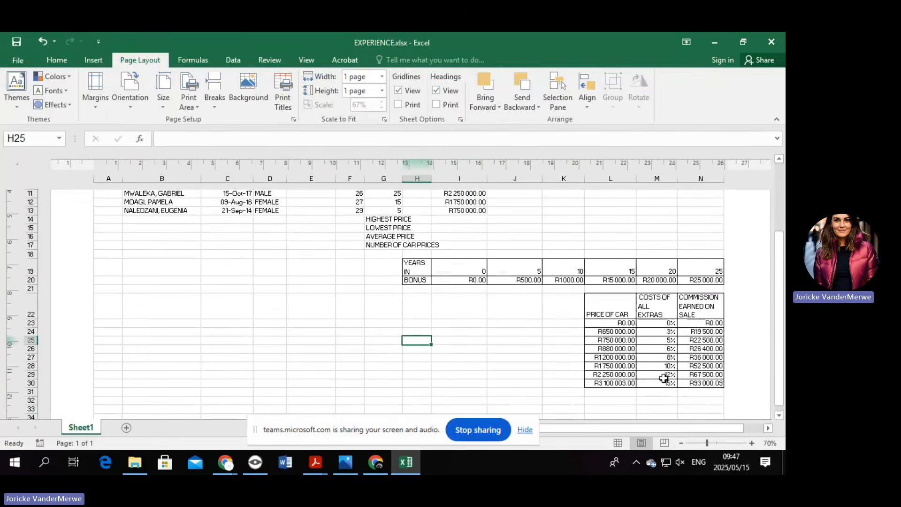
scroll(662, 376, "down", 1, "ctrl")
scroll(535, 319, "down", 1)
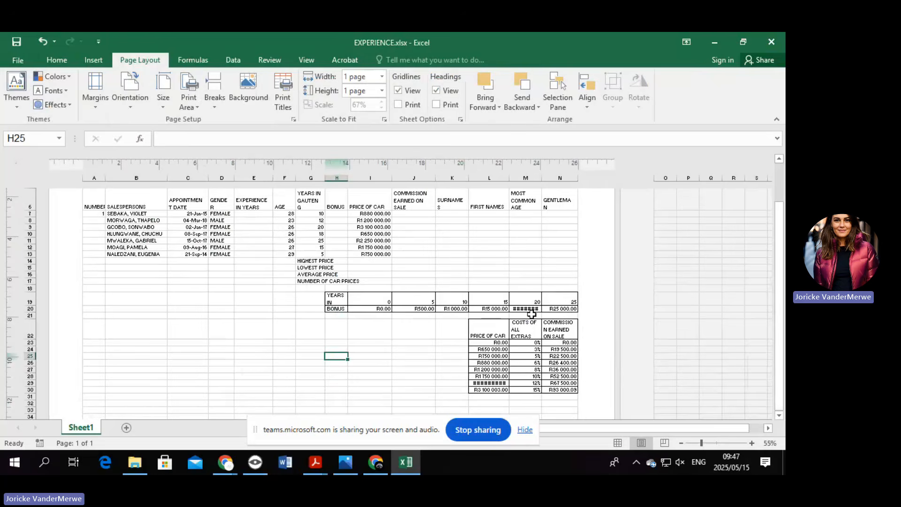
key("ctrl")
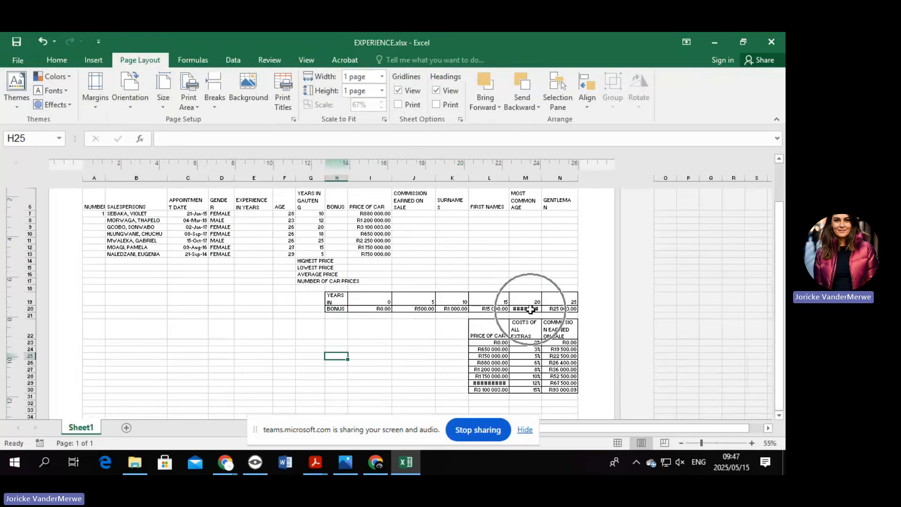
key("ctrl")
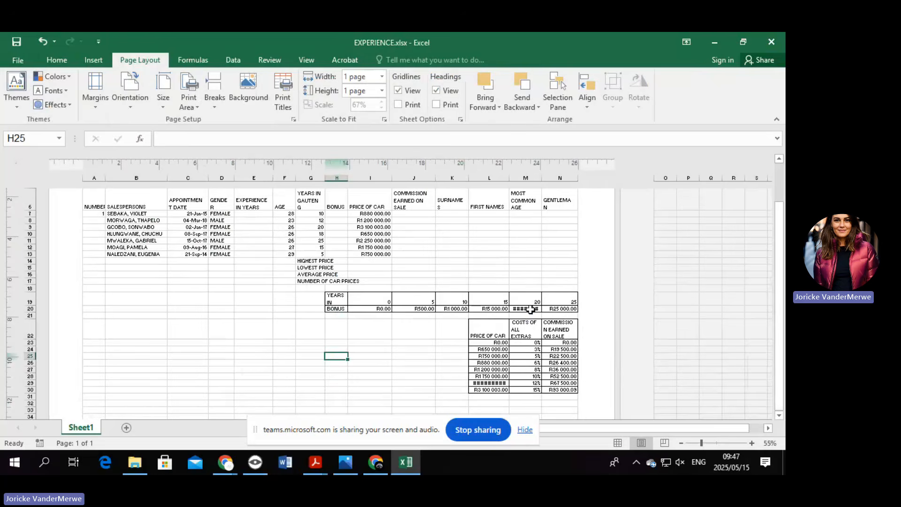
scroll(591, 329, "up", 1, "ctrl")
scroll(591, 330, "up", 2)
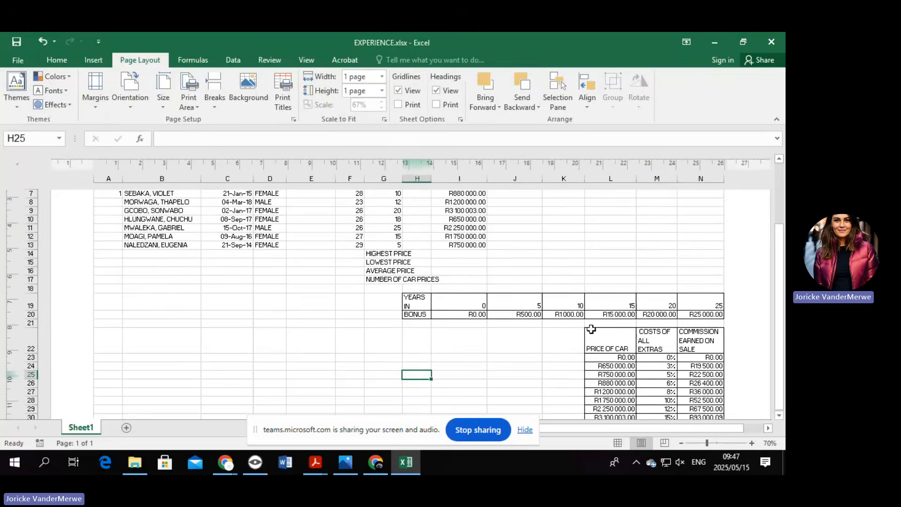
scroll(591, 329, "up", 3)
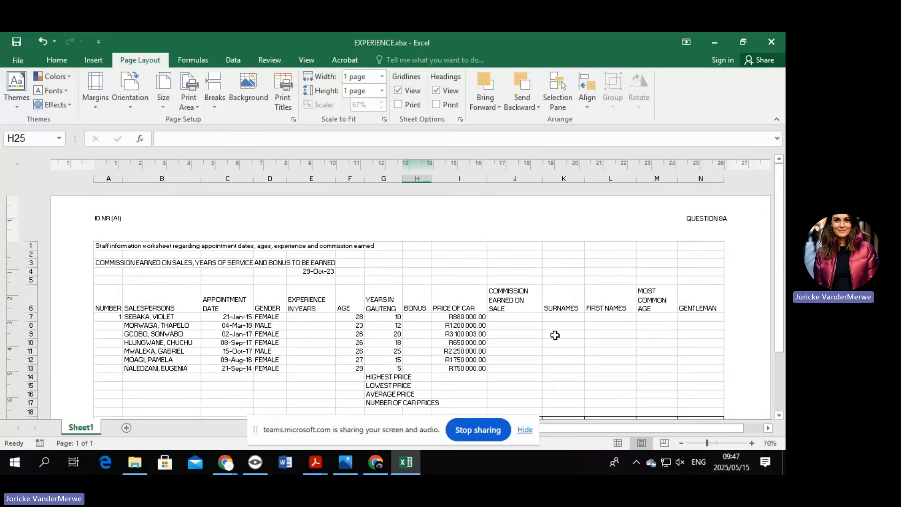
Delete the staff information title text from cell A1, leaving row 1 empty.
left_click(285, 246)
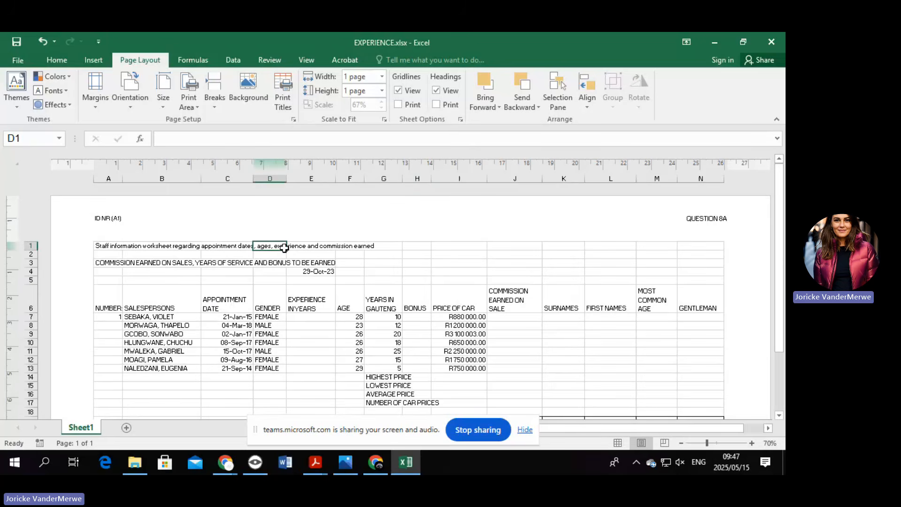
left_click(223, 295)
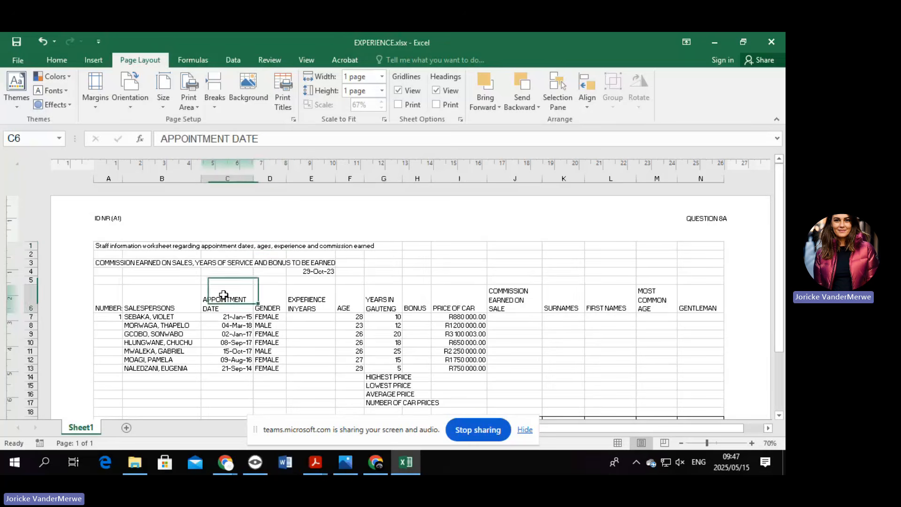
left_click(109, 248)
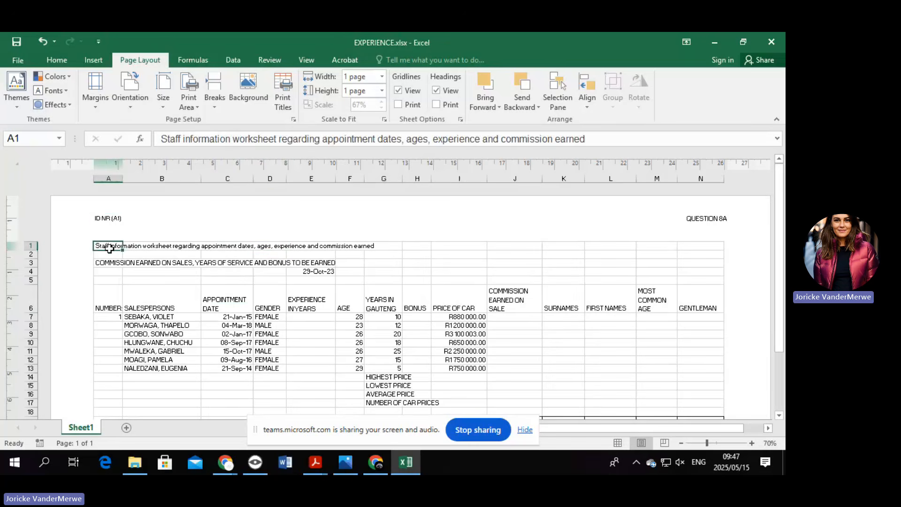
left_click(225, 281)
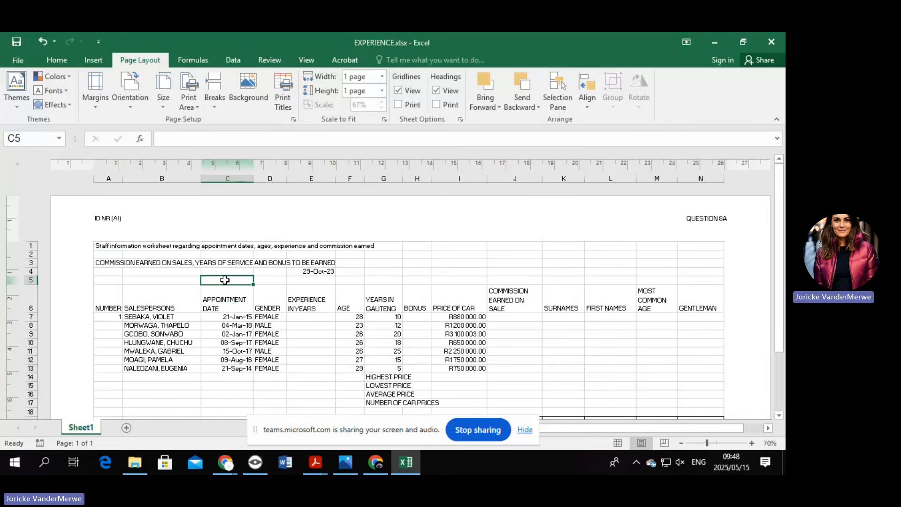
left_click(103, 247)
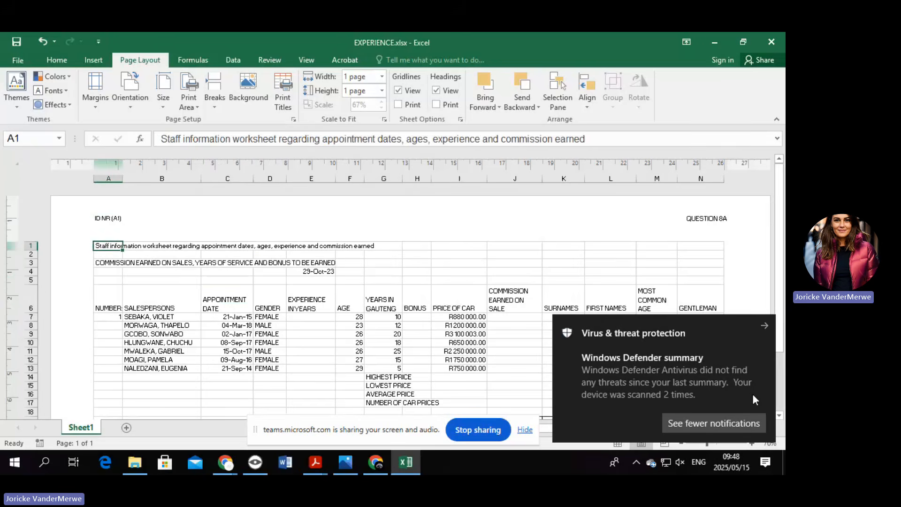
left_click(764, 328)
left_click_drag(110, 246, 692, 243)
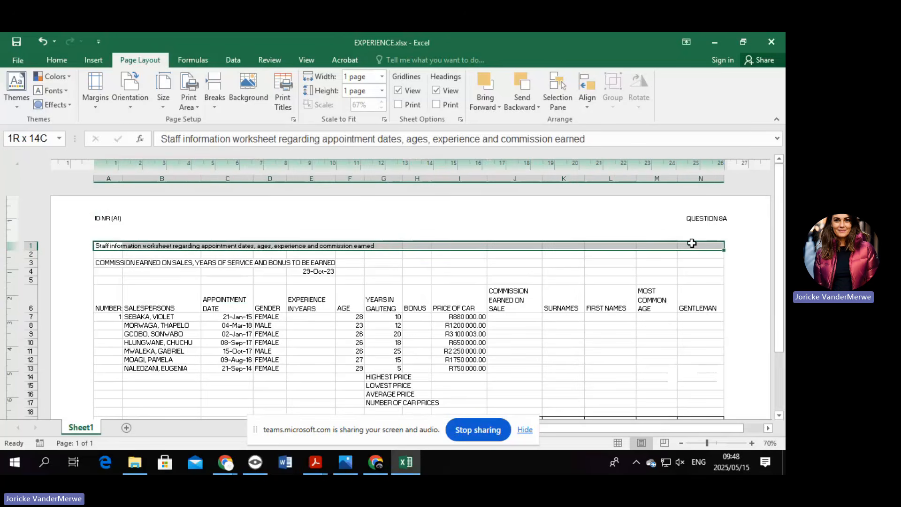
left_click_drag(692, 243, 691, 244)
left_click(162, 139)
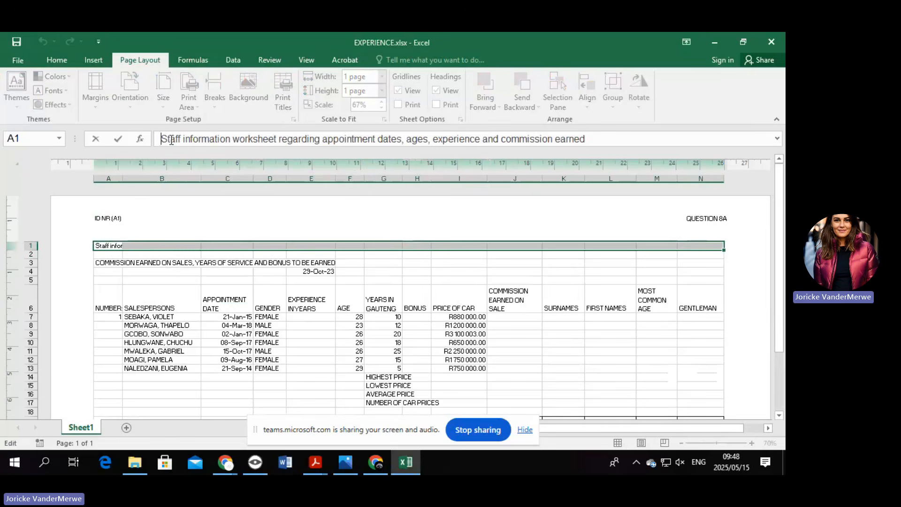
left_click_drag(602, 137, 154, 142)
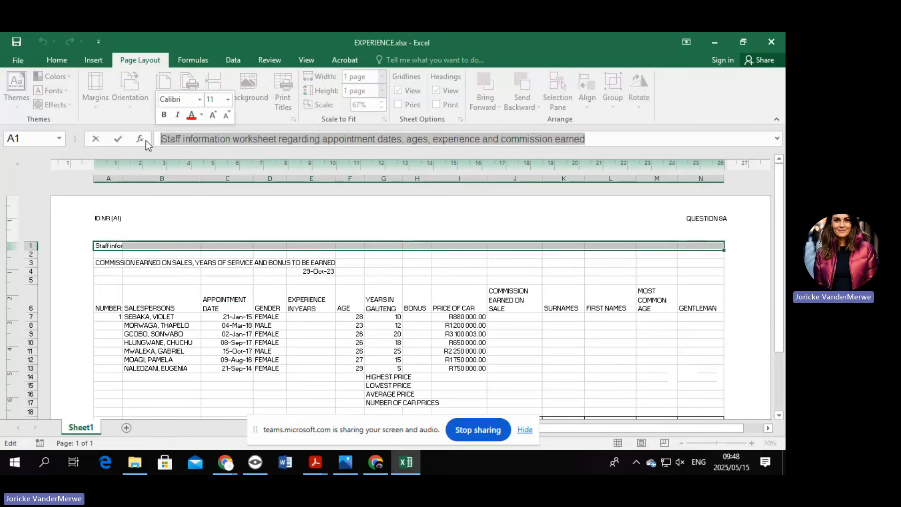
key("BackSpace")
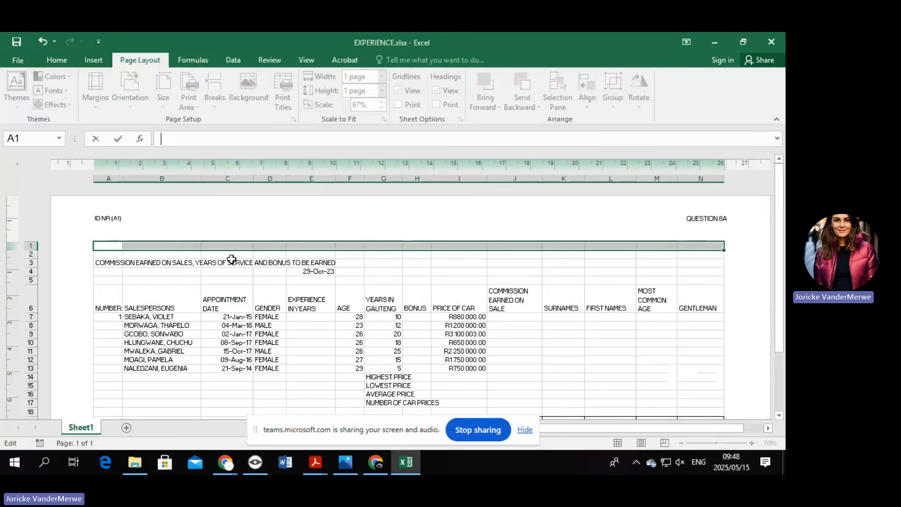
left_click(57, 62)
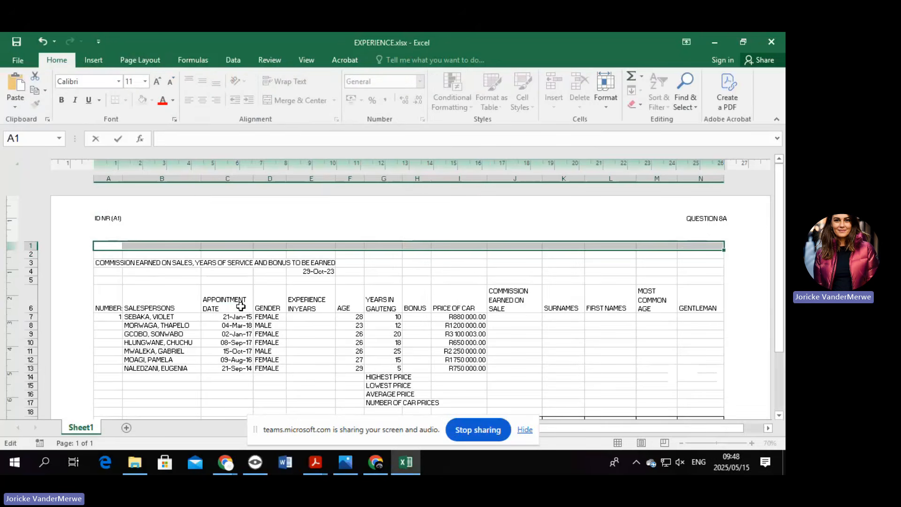
Return the sheet to Normal view and merge and centre A1:N1.
left_click(316, 61)
left_click(196, 358)
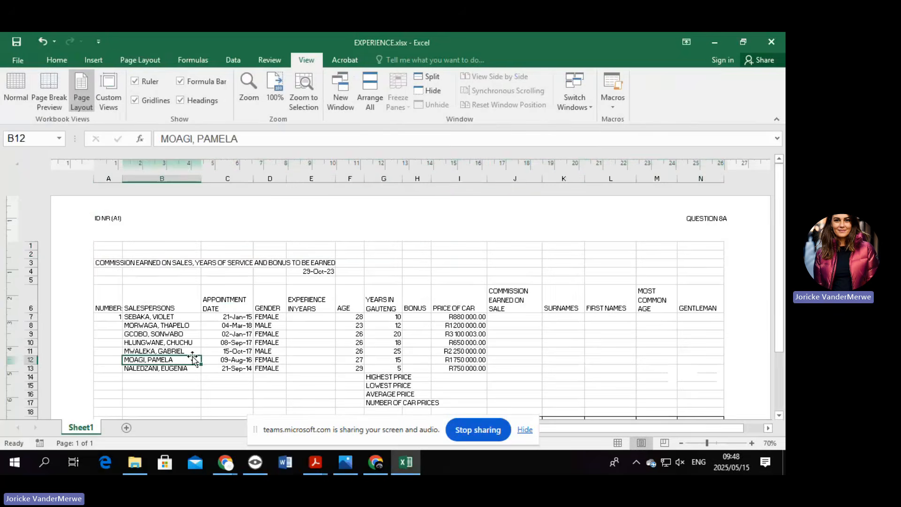
left_click(15, 92)
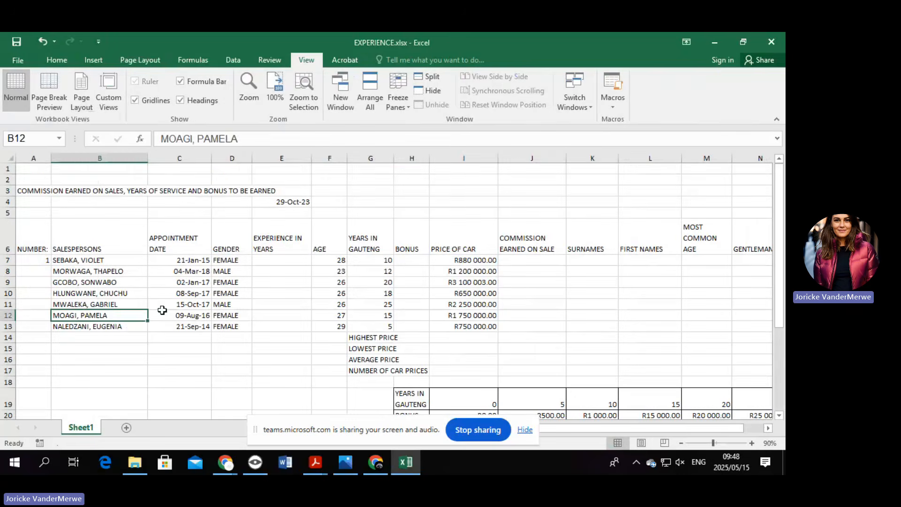
left_click_drag(23, 167, 745, 161)
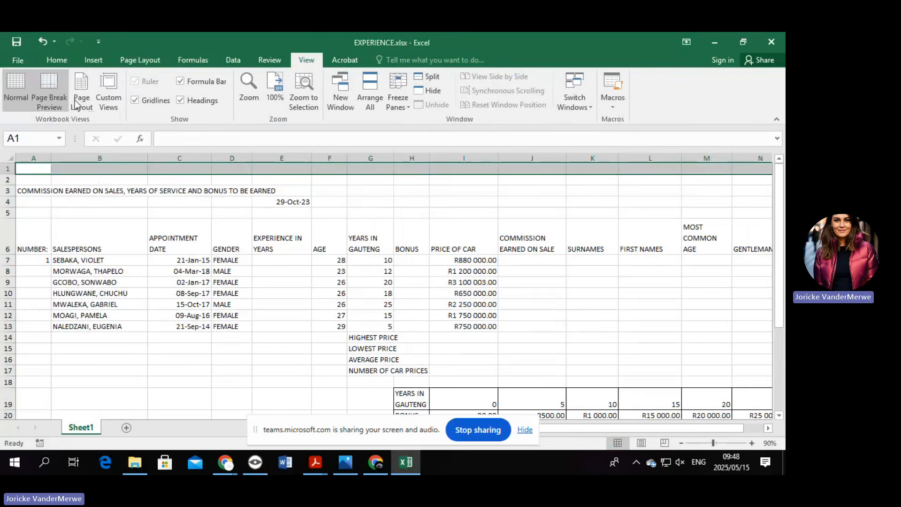
left_click(56, 59)
left_click(291, 102)
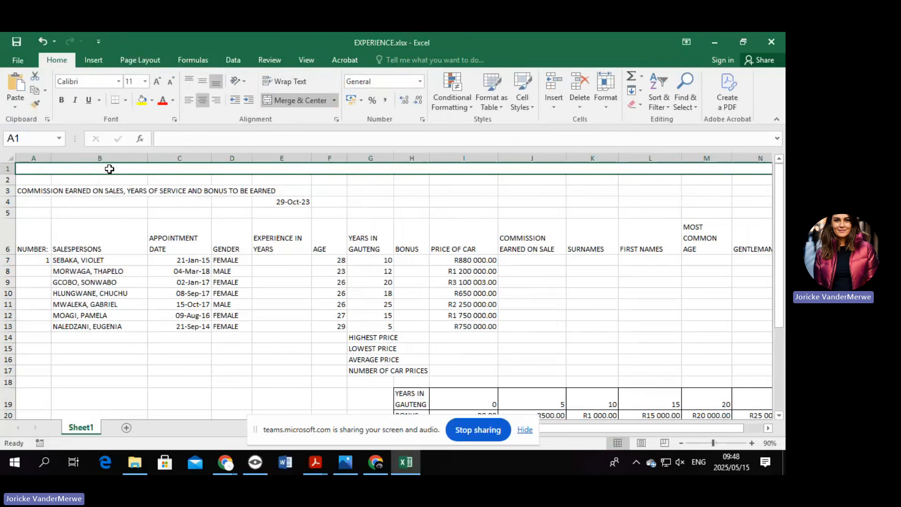
Enter an UPPER formula in A1 using the pasted title text.
type("=")
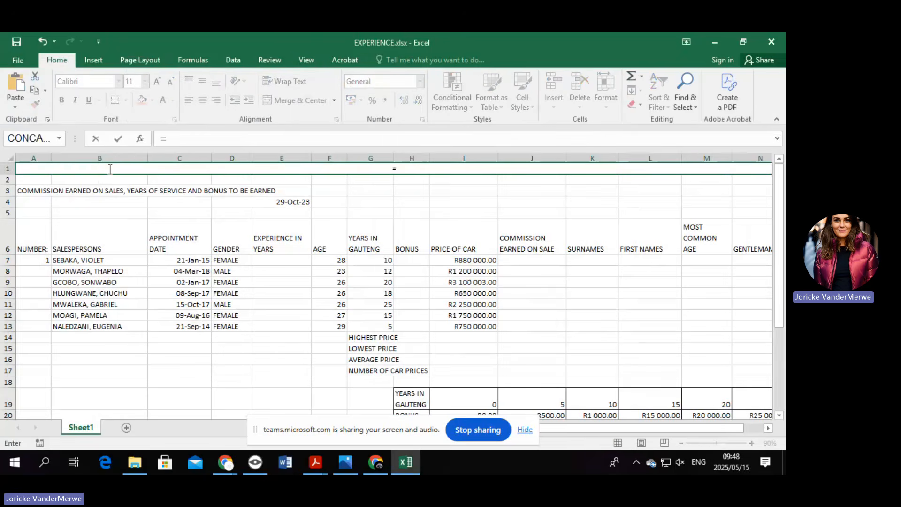
left_click(141, 142)
scroll(455, 185, "down", 1)
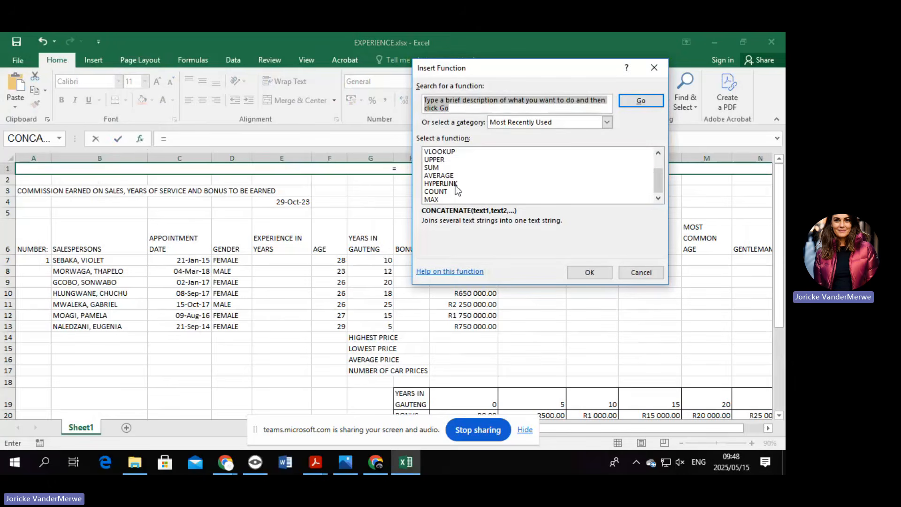
double_click(433, 160)
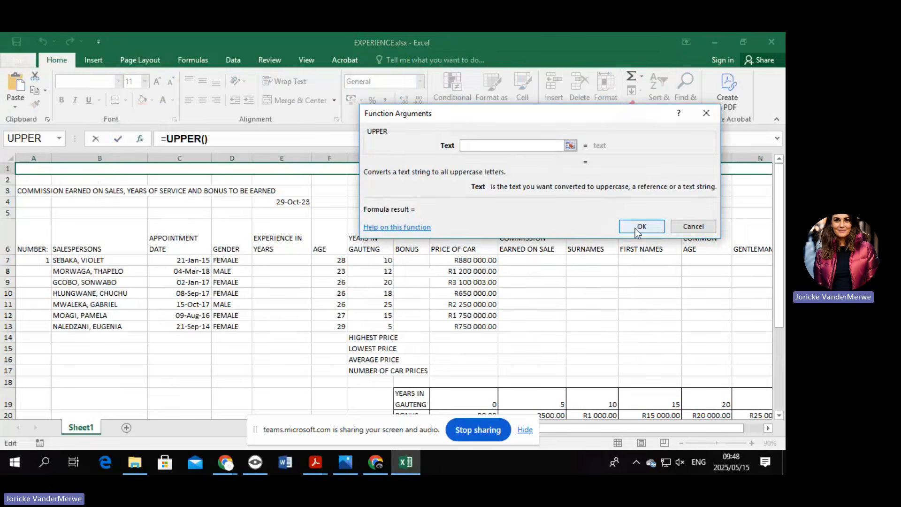
key("ctrl+v")
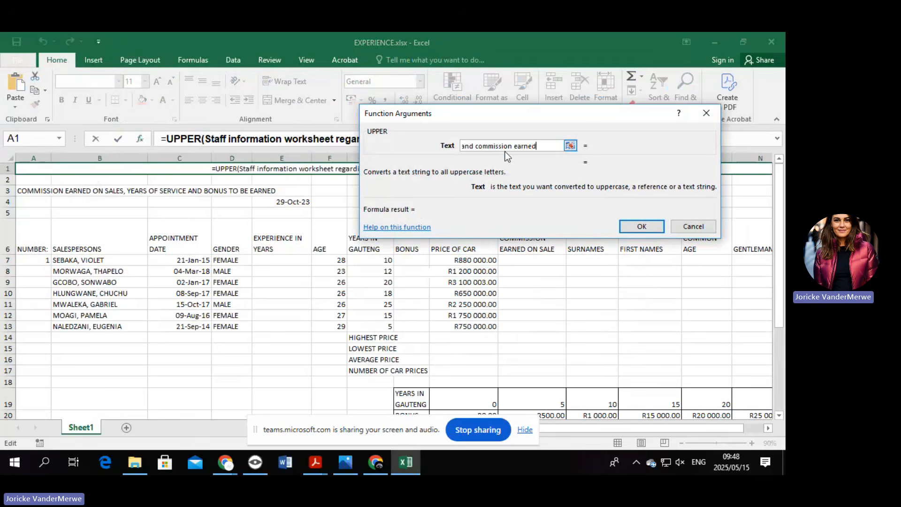
left_click(636, 226)
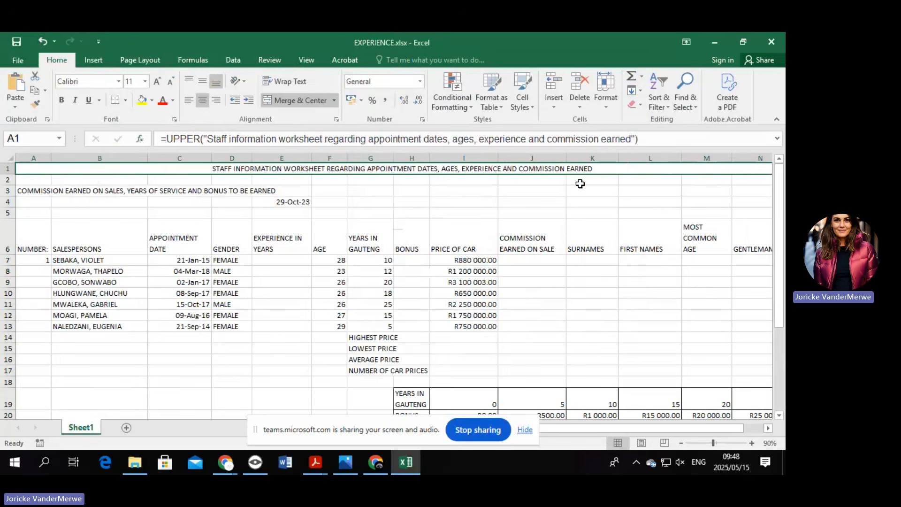
Clear the commission heading text from cell A3.
left_click(462, 224)
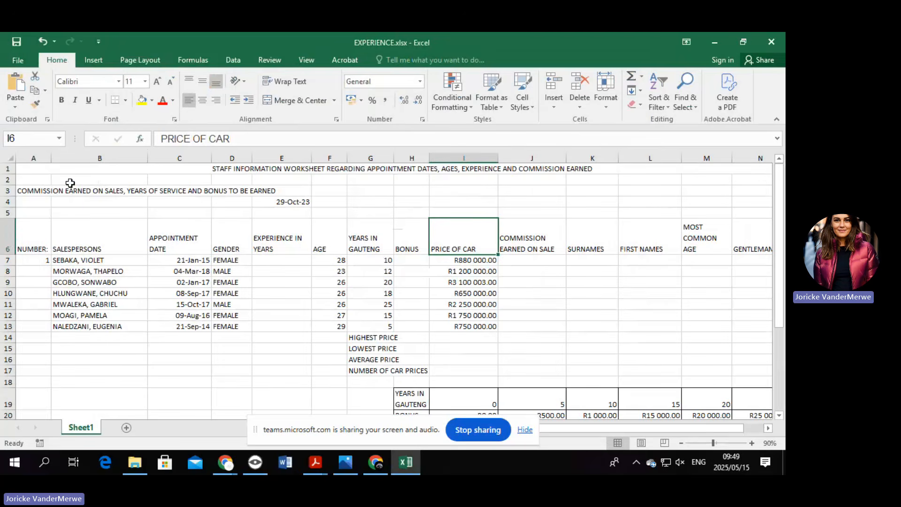
left_click_drag(21, 191, 744, 188)
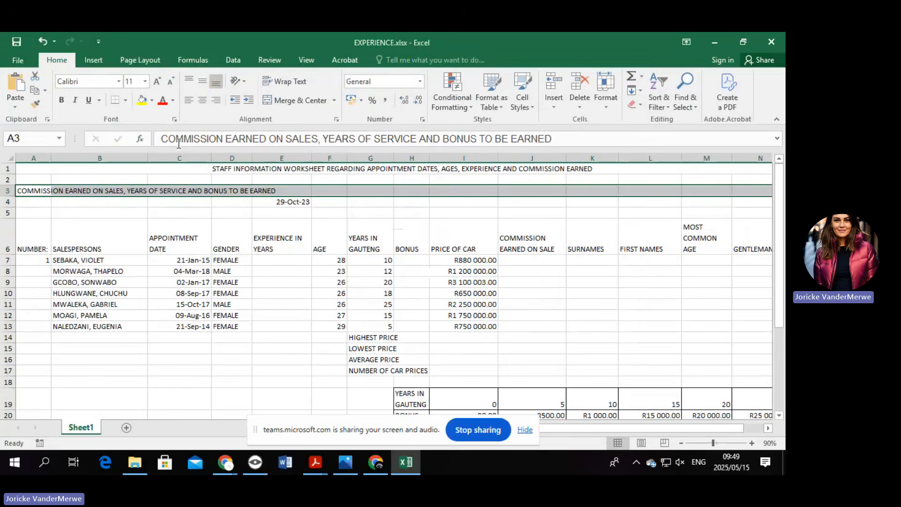
left_click_drag(183, 140, 572, 133)
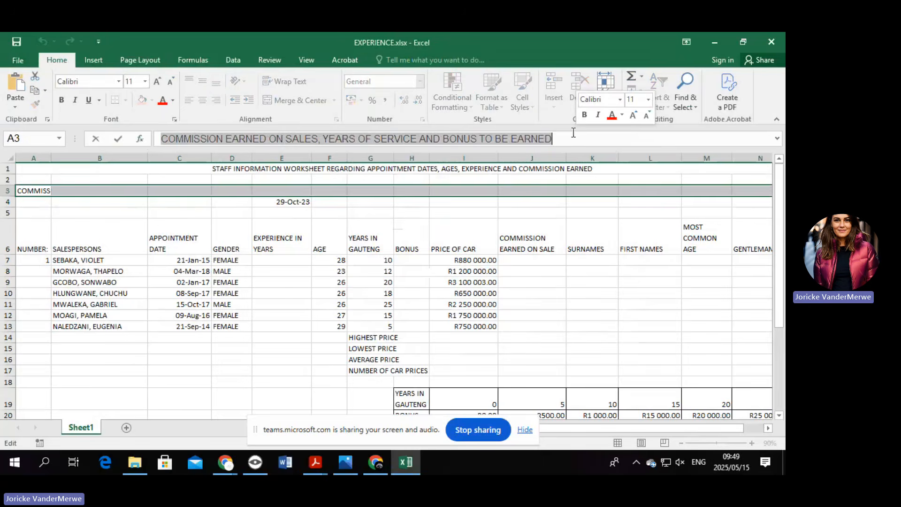
key("Delete")
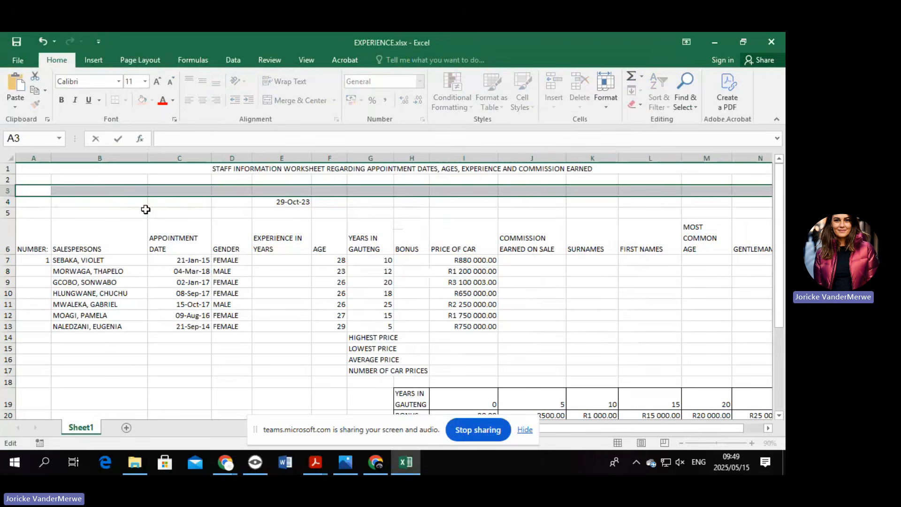
left_click(93, 222)
Merge and centre A3:N3 into one cell and set its alignment.
left_click_drag(47, 191, 749, 196)
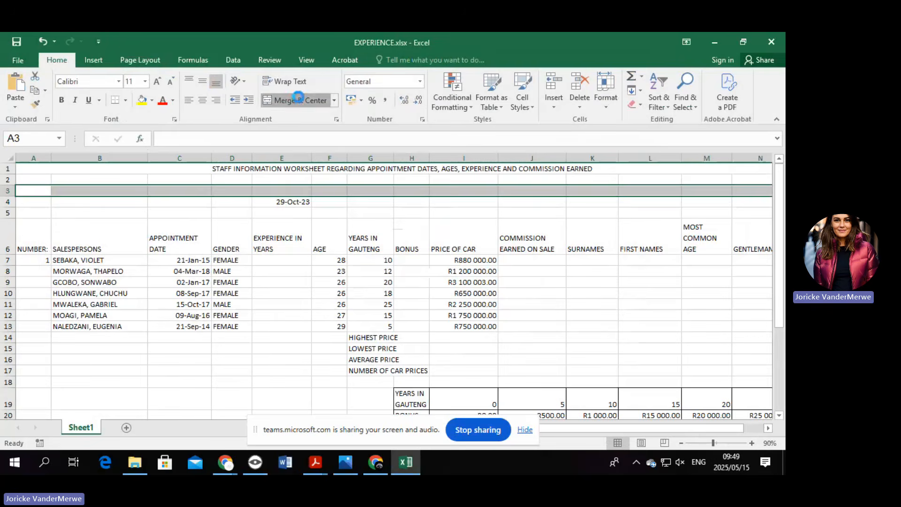
left_click(292, 100)
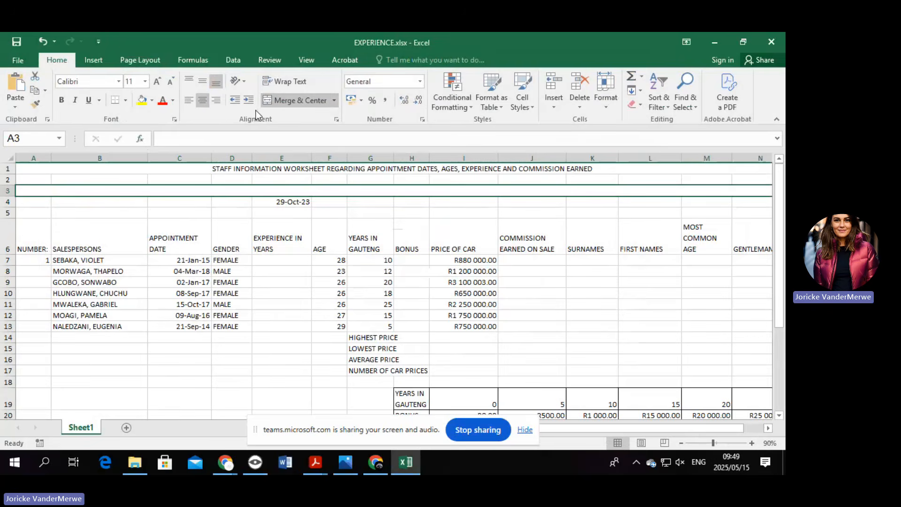
left_click(215, 102)
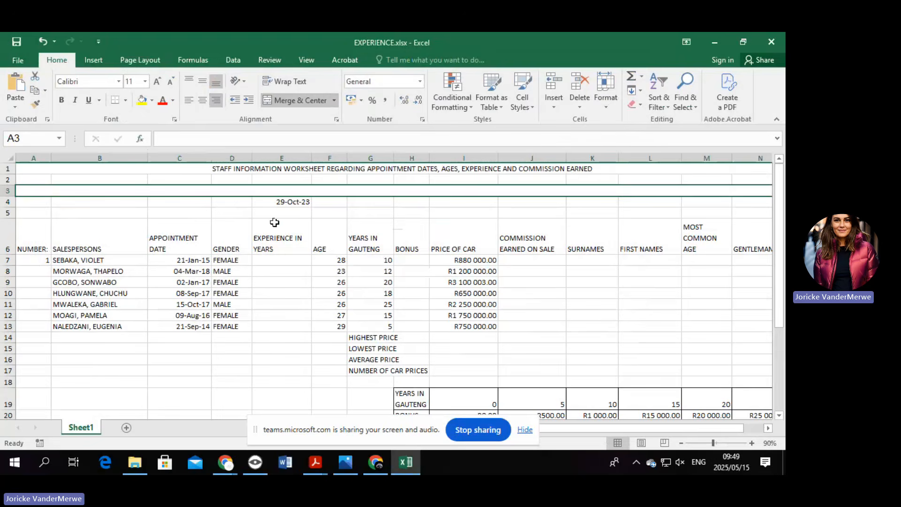
Enter a LOWER formula in A3 on the pasted commission subtitle, then toggle formula view on and off.
type("=")
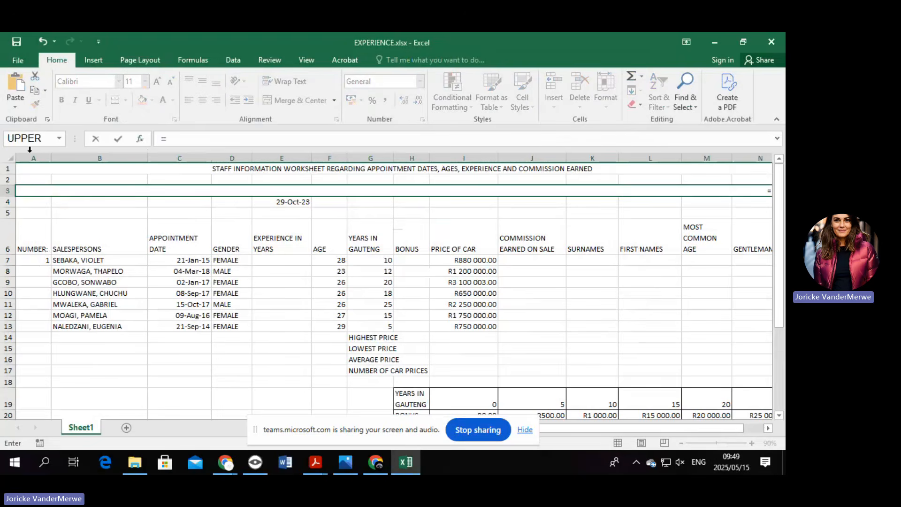
left_click(142, 139)
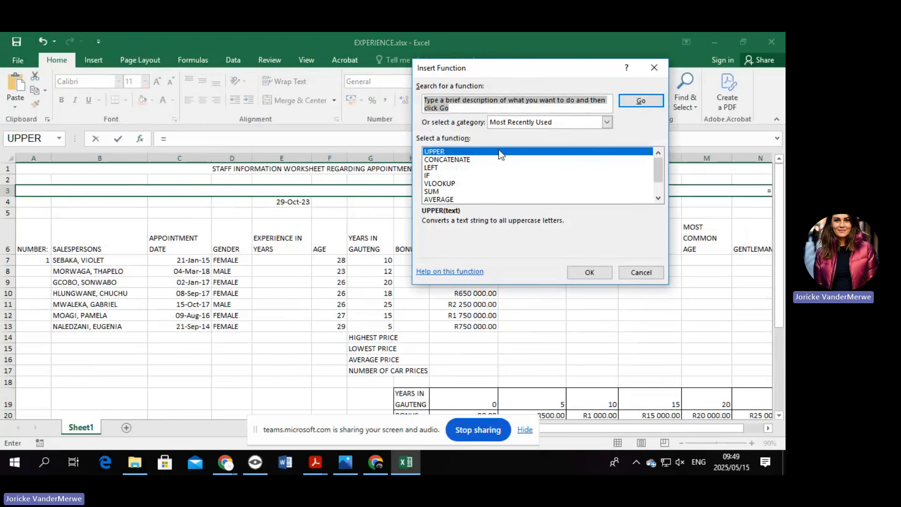
left_click_drag(485, 110, 419, 100)
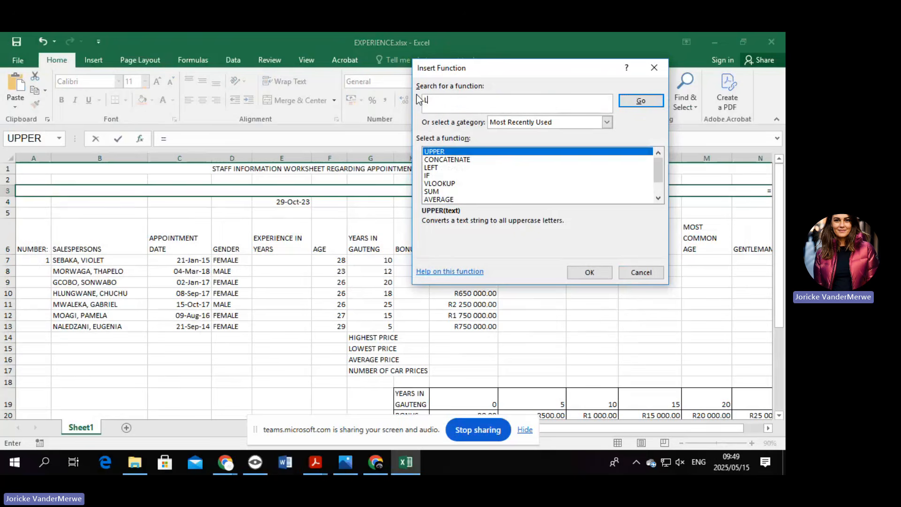
type("LOWER")
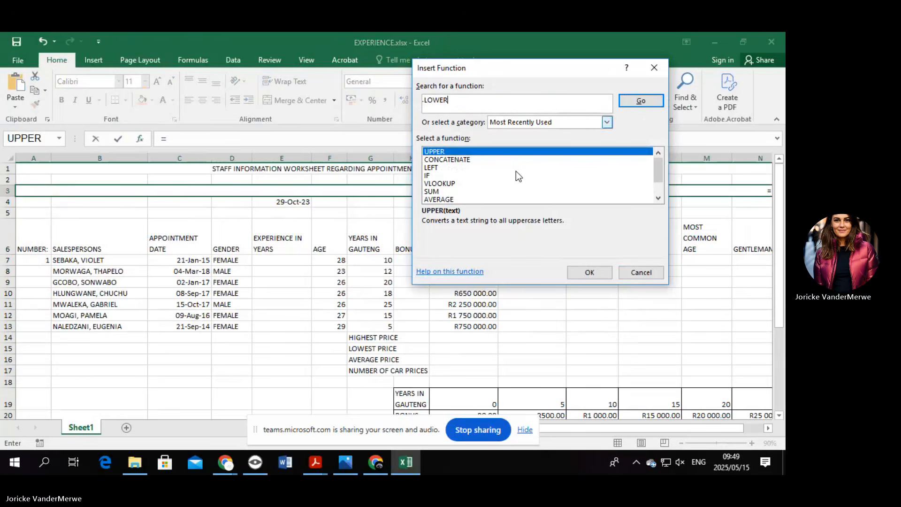
left_click(641, 101)
double_click(469, 152)
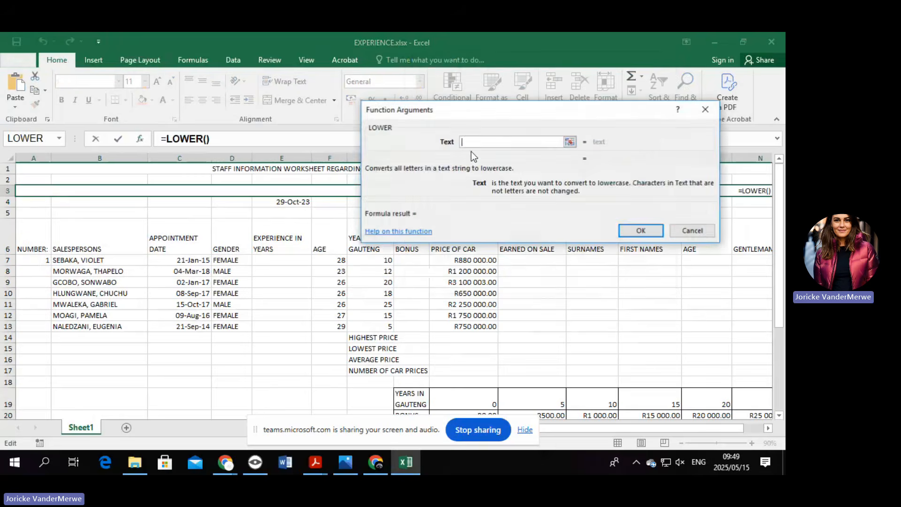
key("ctrl+v")
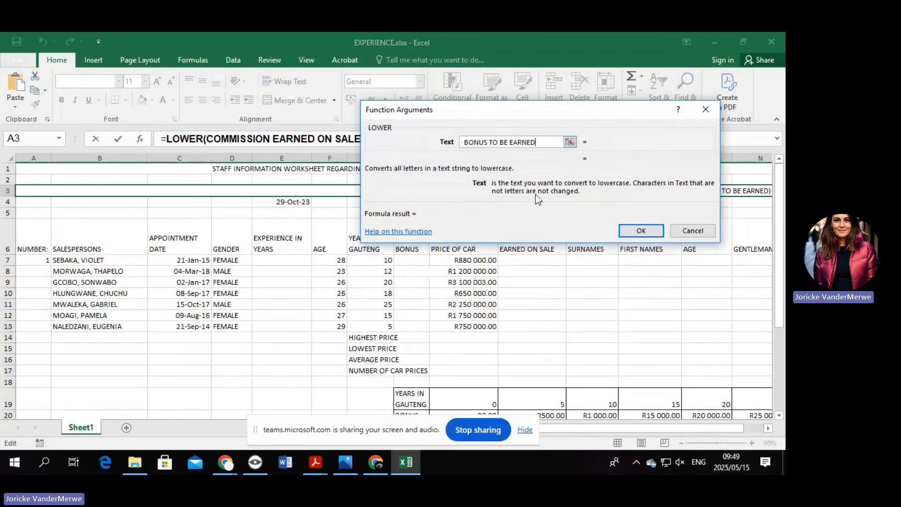
left_click(651, 232)
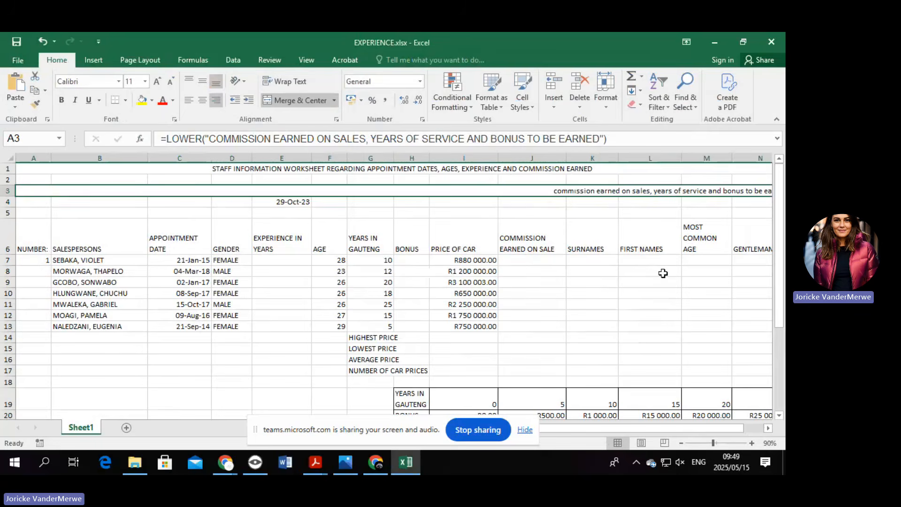
key("ctrl+grave")
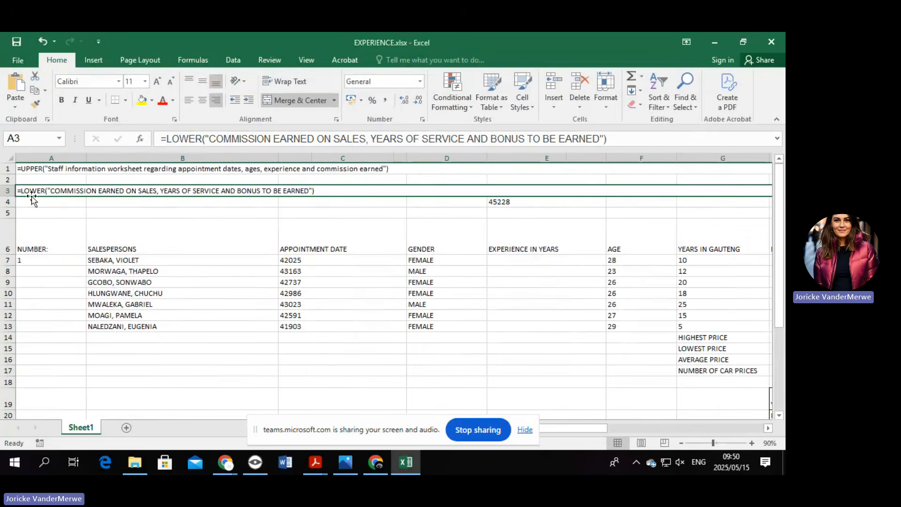
key("ctrl+grave")
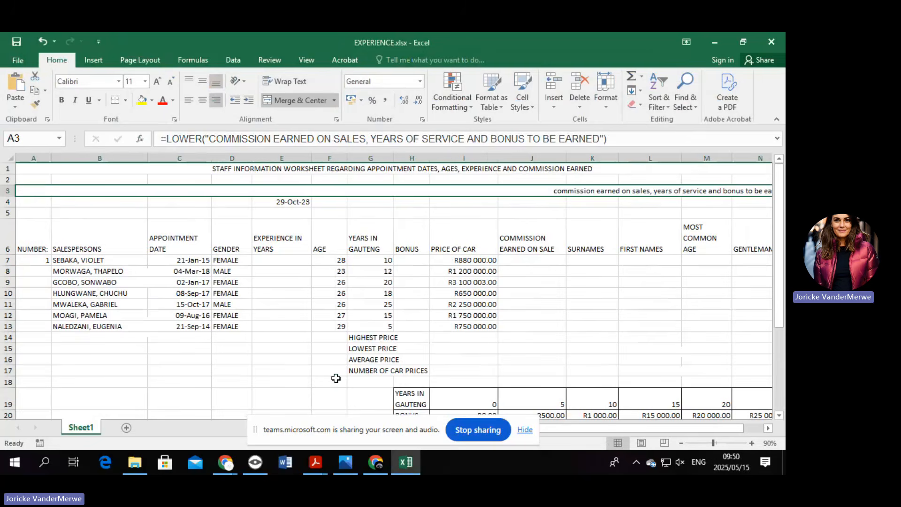
Replace the fixed 29-Oct-23 date in E4 with =TODAY().
left_click(287, 204)
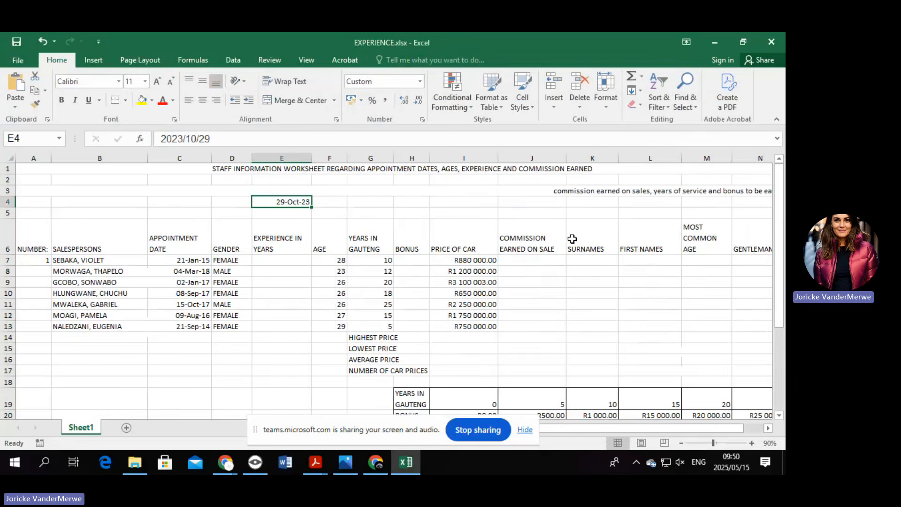
left_click_drag(209, 139, 130, 136)
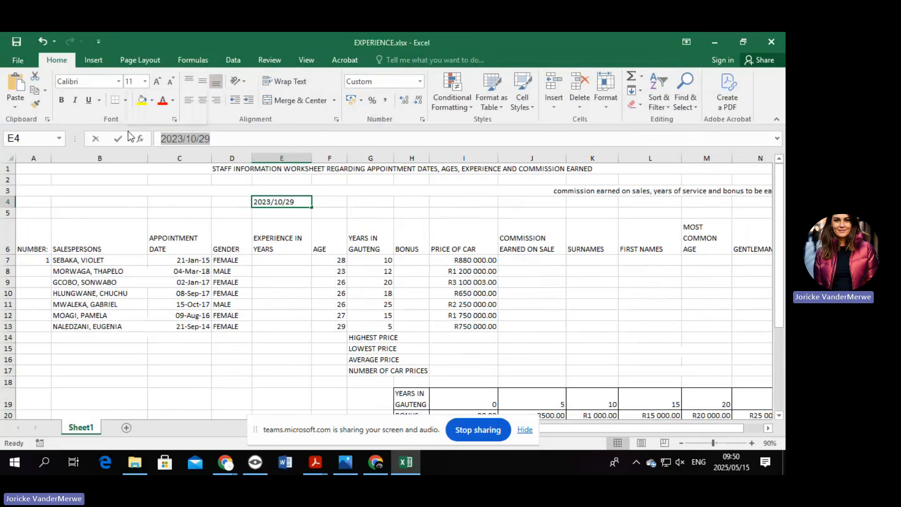
key("BackSpace")
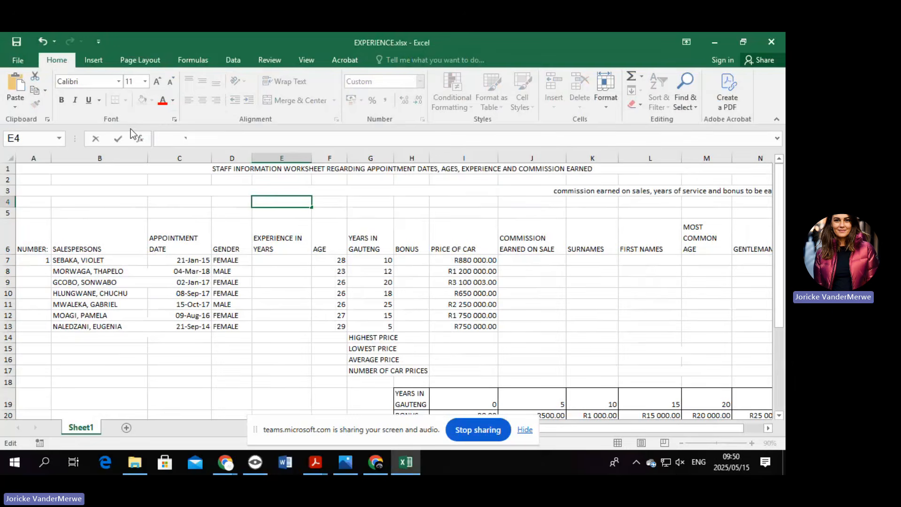
type("=TOD")
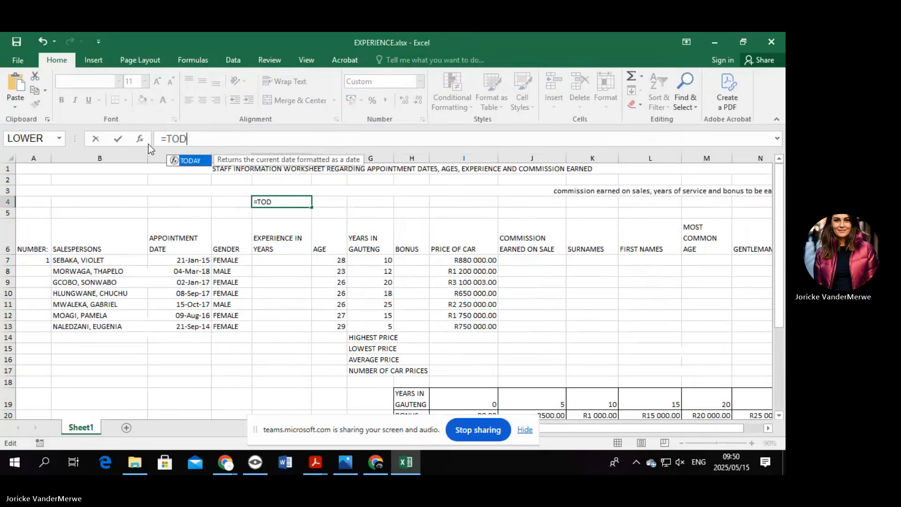
double_click(188, 160)
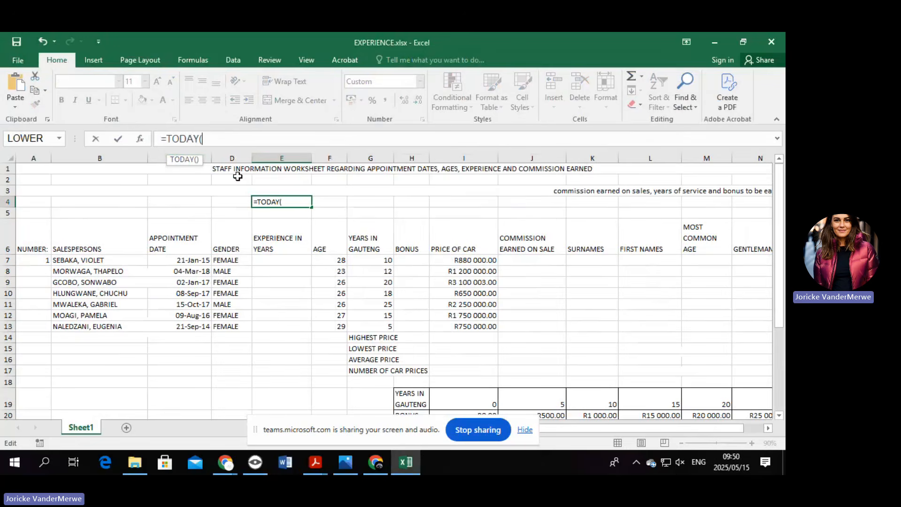
key("Return")
Change the E4 formula from TODAY to =NOW().
left_click(295, 205)
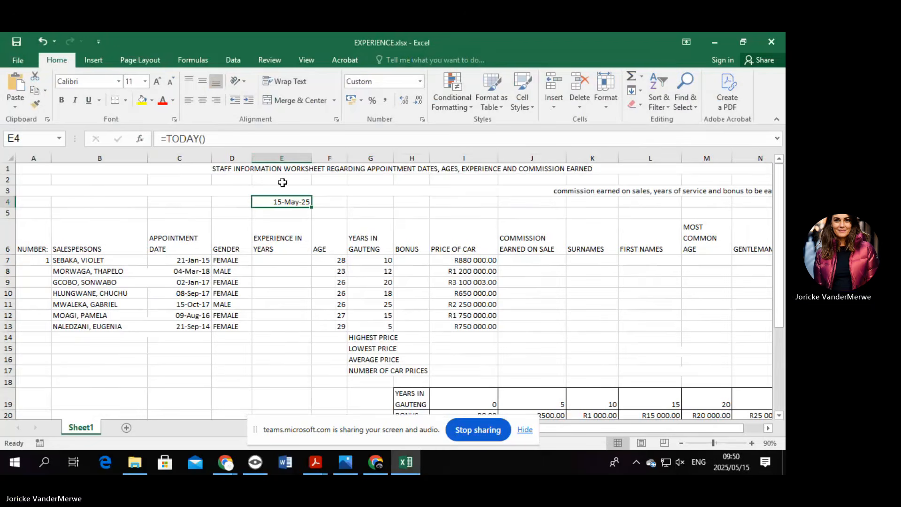
left_click(197, 140)
left_click_drag(197, 139, 167, 139)
type("NOW")
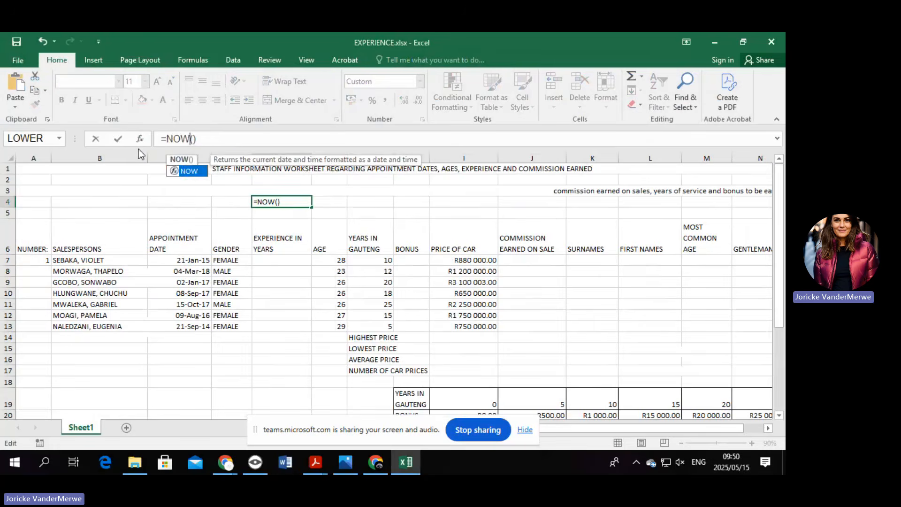
key("Return")
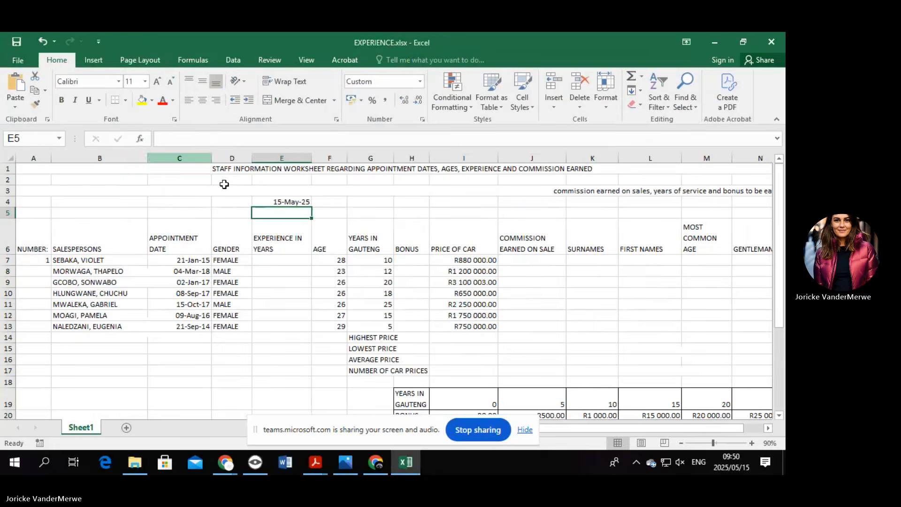
key("Up")
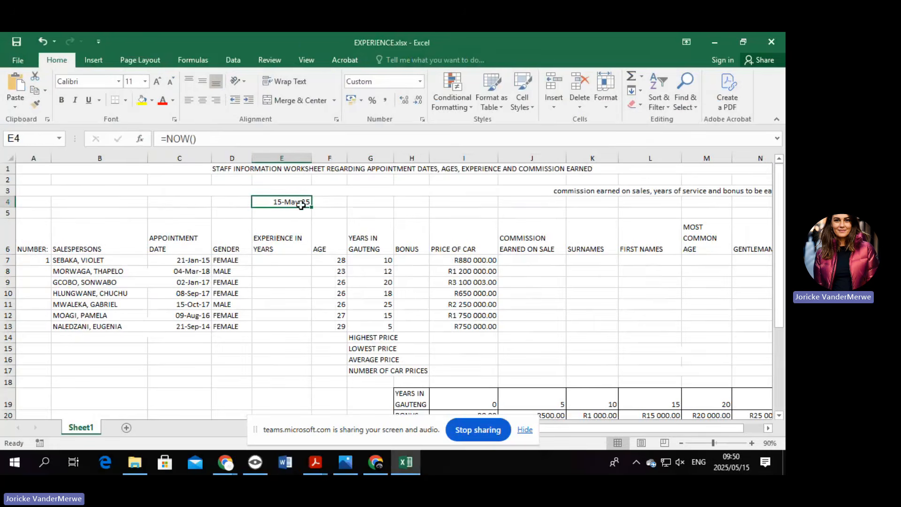
Enter the =NOW() formula in B4 so it shows 2025/05/15 09:51.
left_click(420, 83)
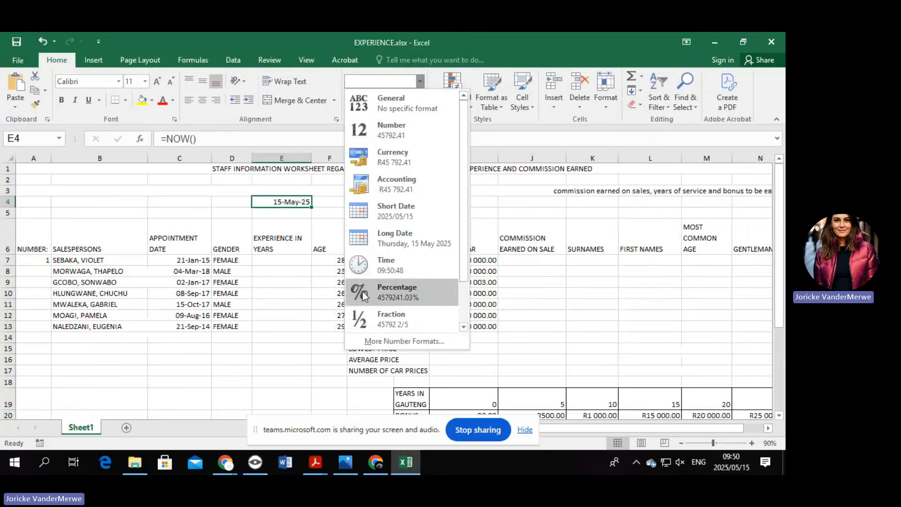
left_click(103, 201)
left_click(99, 203)
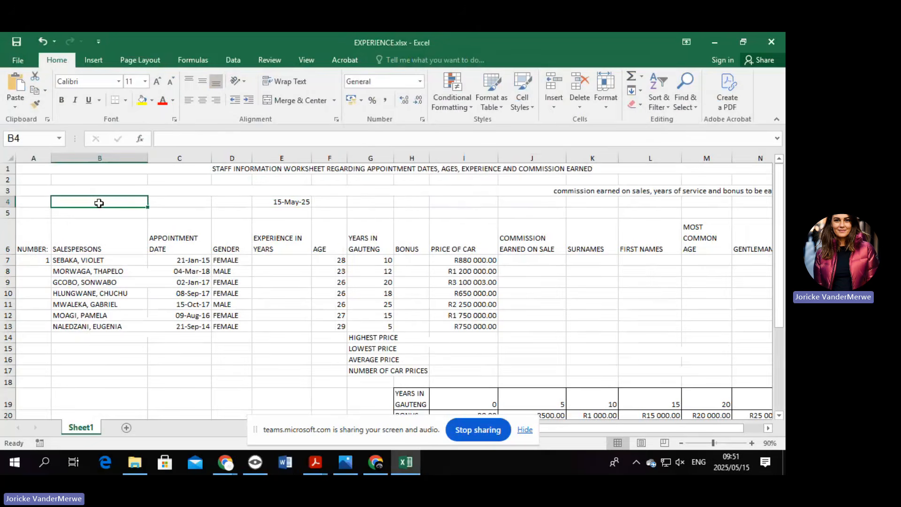
type("=NOW")
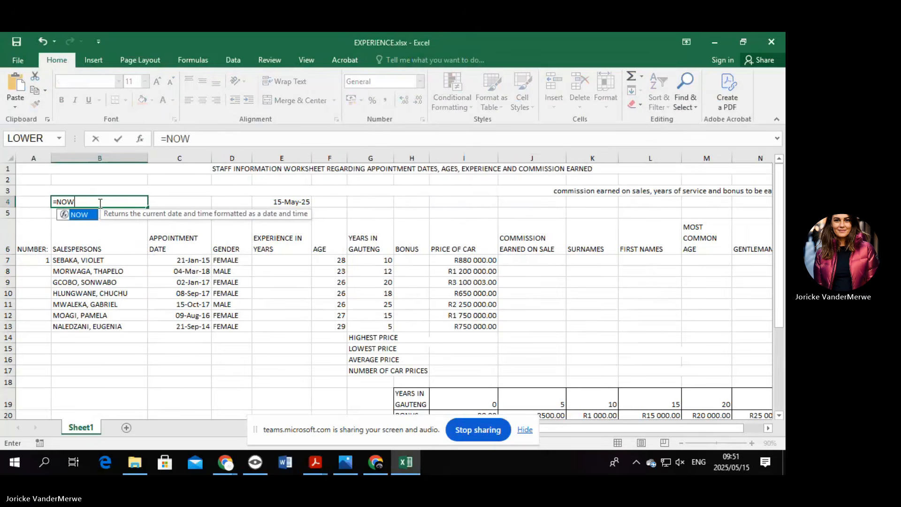
key("ctrl+Return")
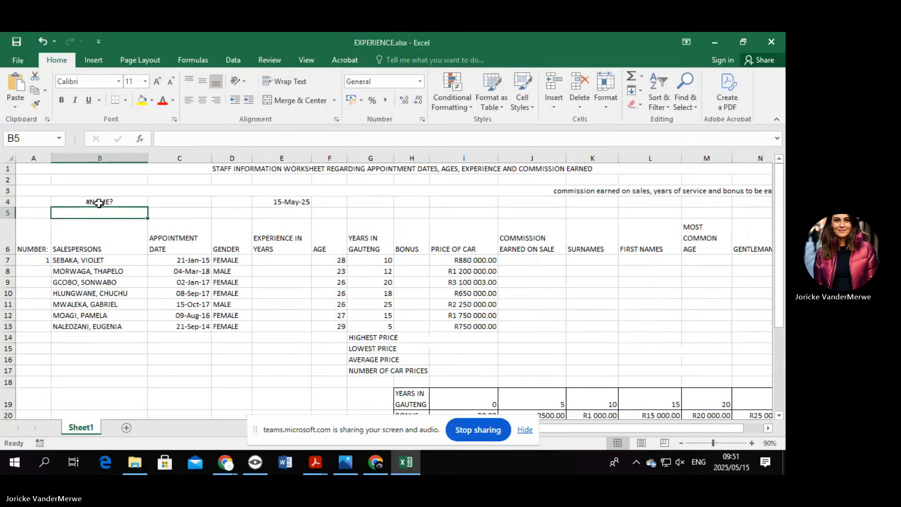
left_click(210, 139)
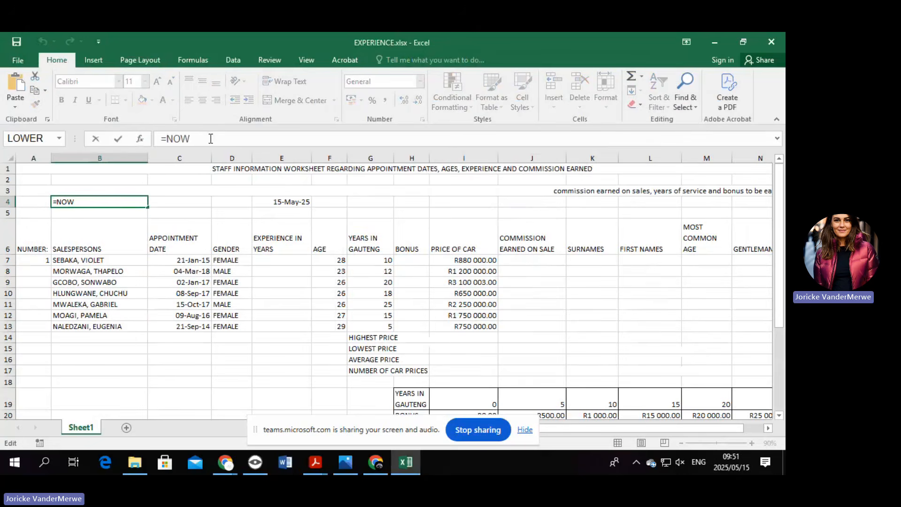
type("()")
key("Return")
Compare the 15-May-25 date in E4 with the date and time in B4.
left_click(295, 201)
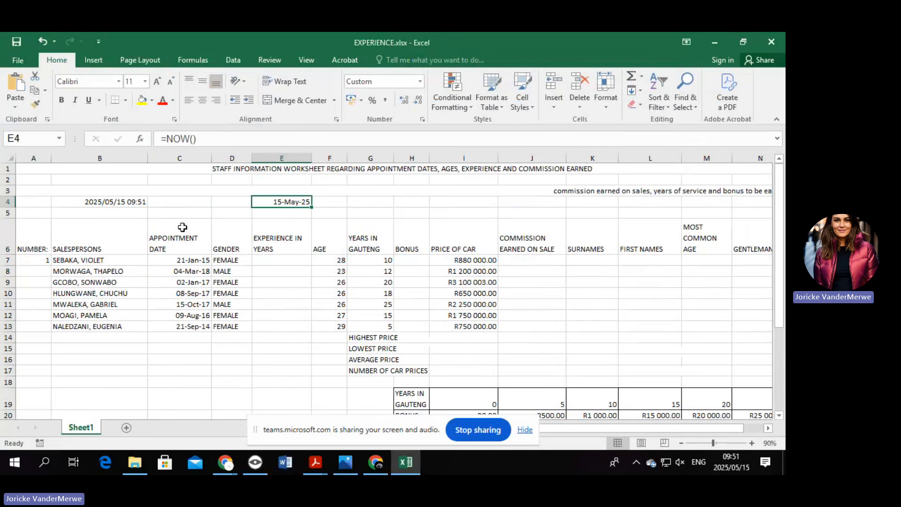
left_click(116, 201)
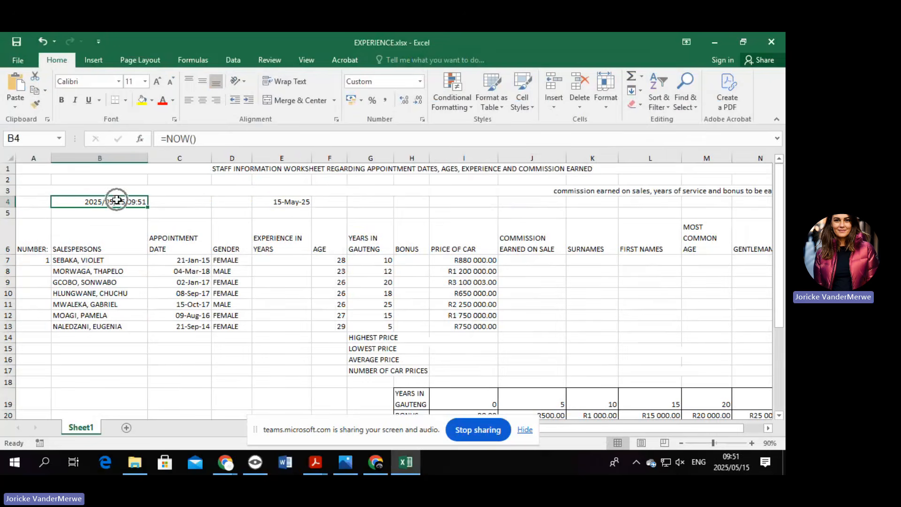
left_click(298, 202)
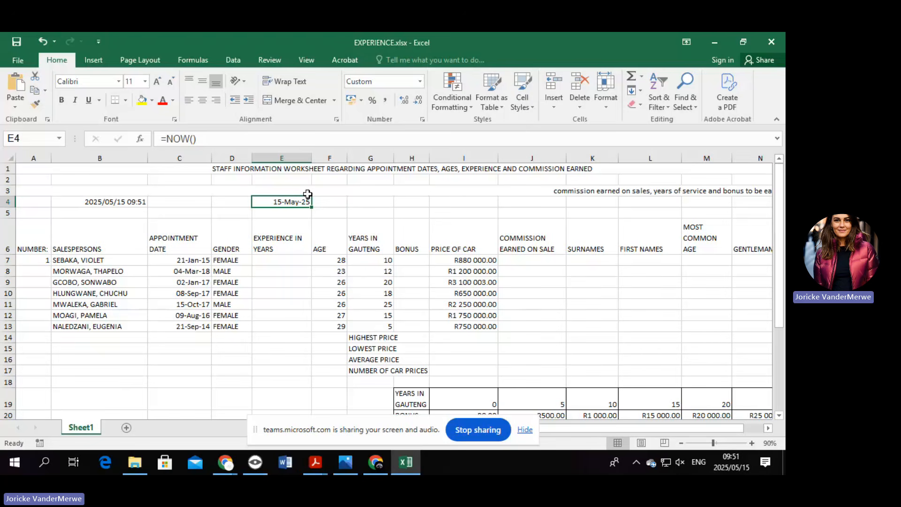
Format the row 6 headings bold, italic and middle-centred, then select the staff numbers A7:A13.
left_click_drag(26, 244, 629, 244)
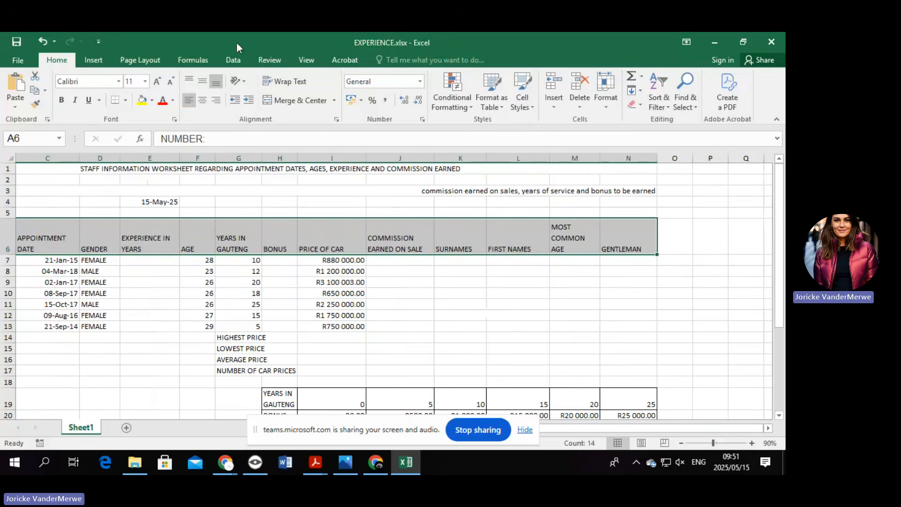
key("ctrl+q")
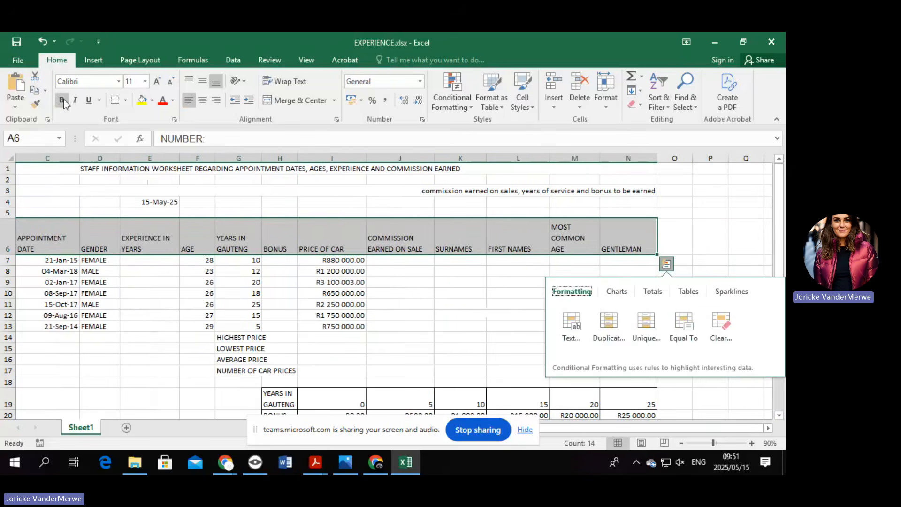
left_click(62, 99)
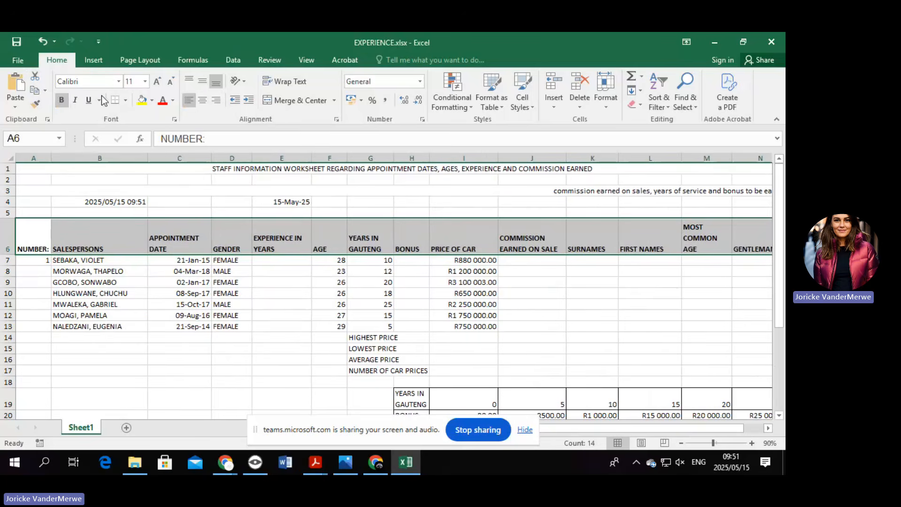
left_click(77, 100)
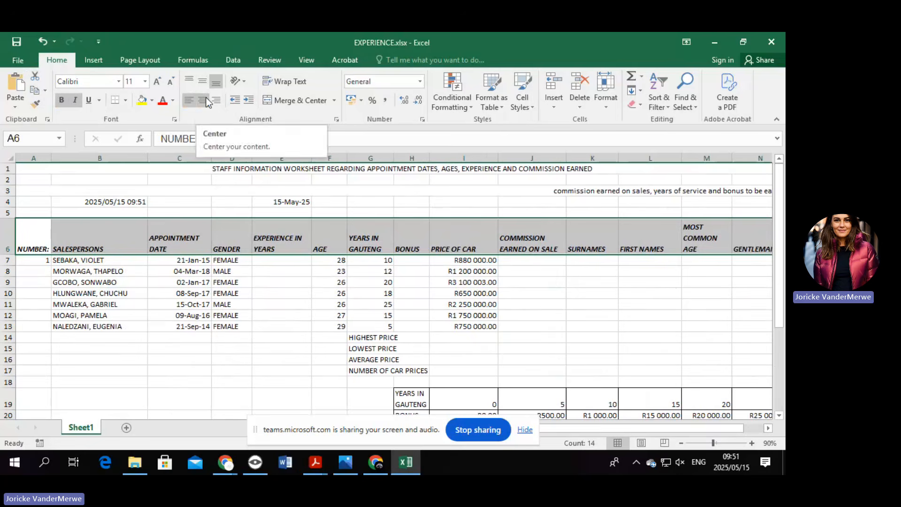
key("ctrl+q")
key("ctrl")
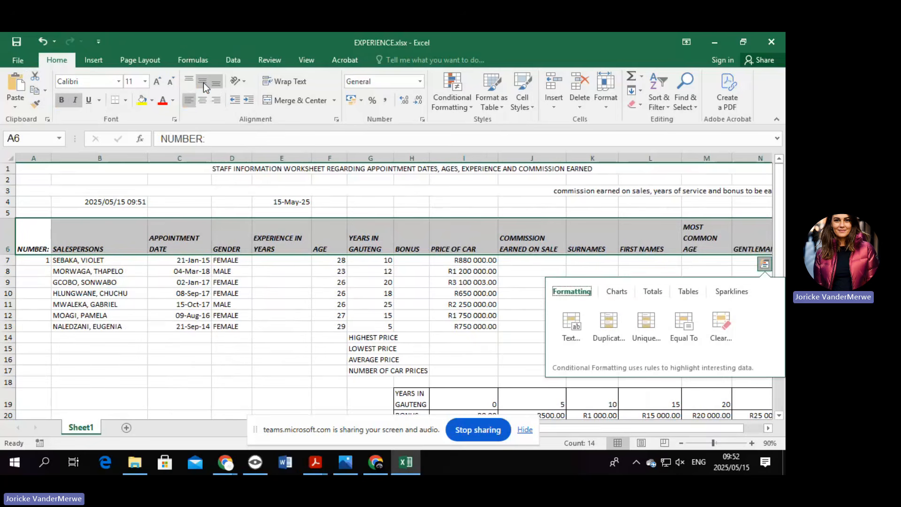
left_click(203, 82)
left_click(204, 99)
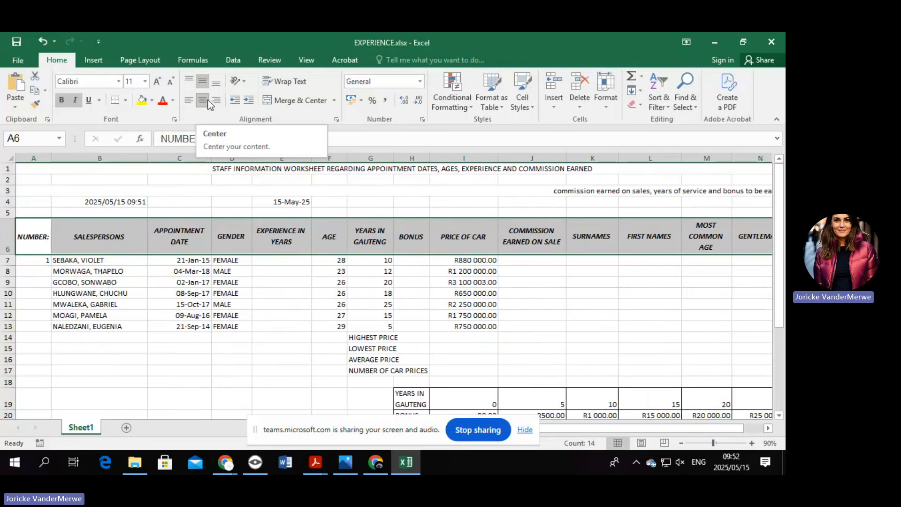
left_click(32, 264)
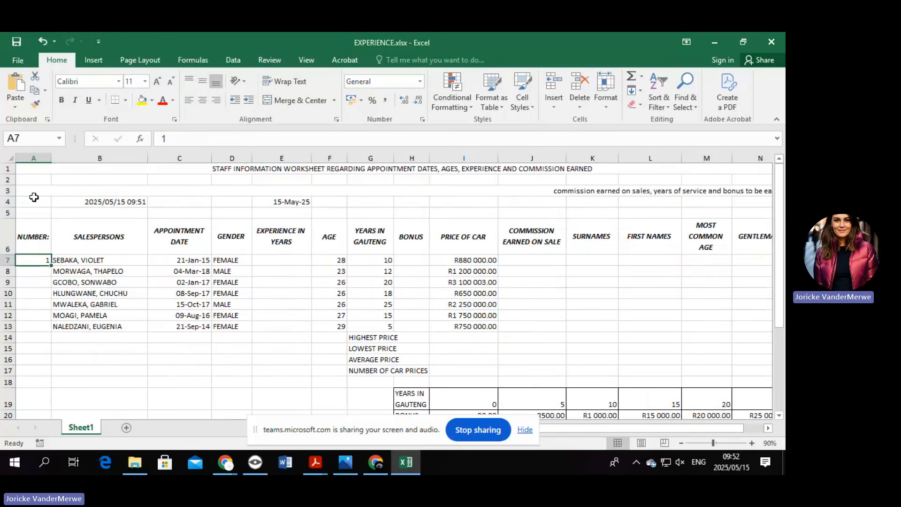
left_click_drag(33, 261, 30, 327)
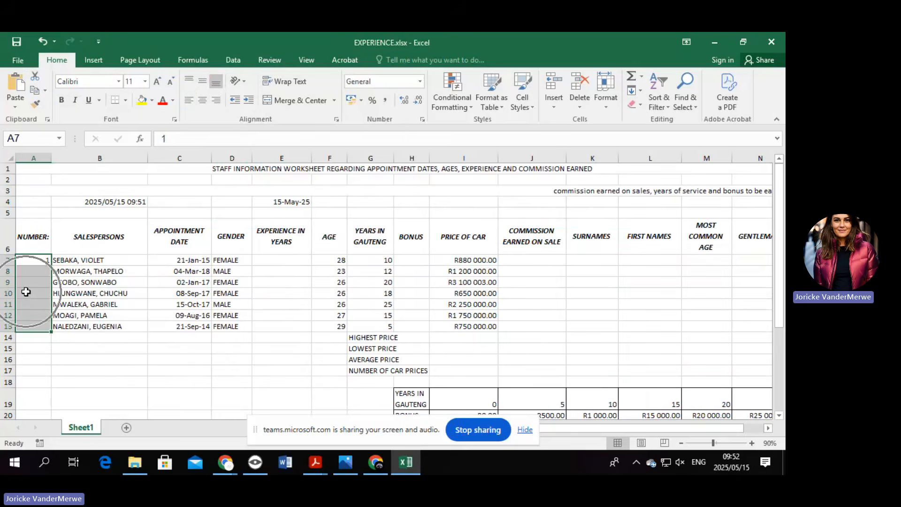
key("ctrl")
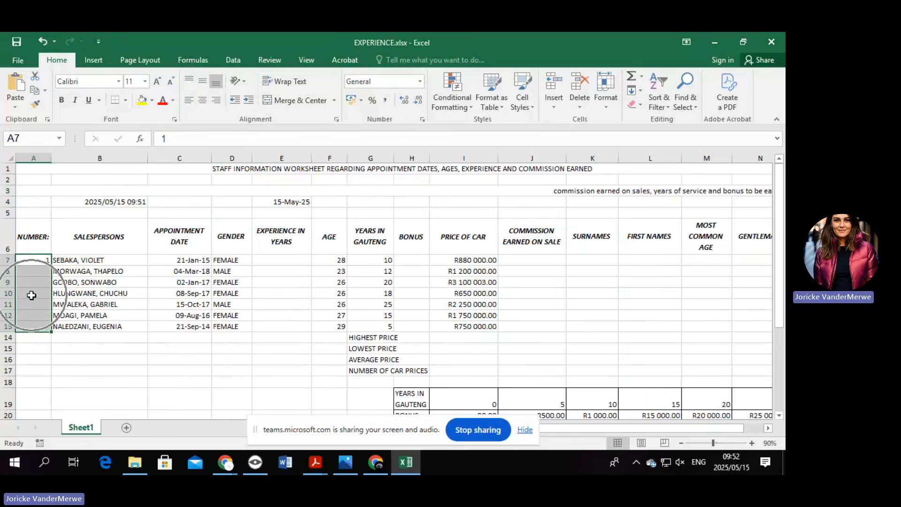
scroll(31, 294, "down", 2)
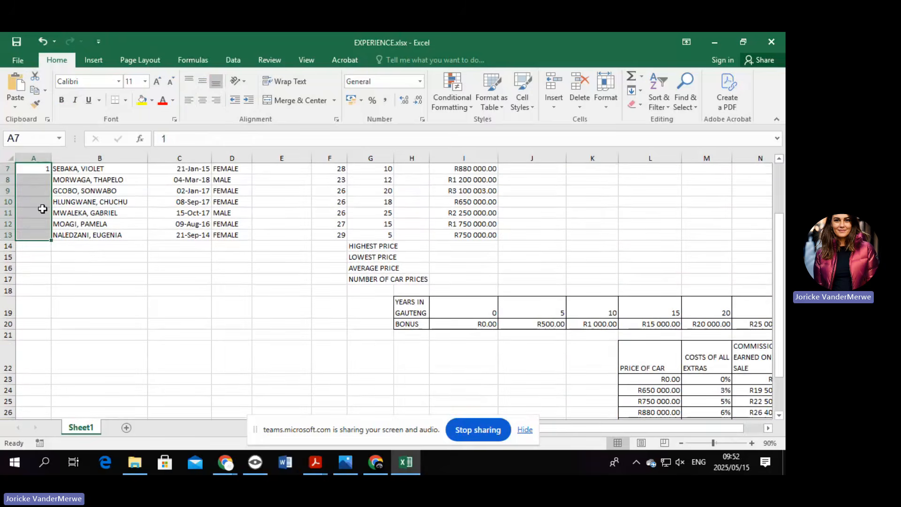
key("ctrl")
left_click(38, 171)
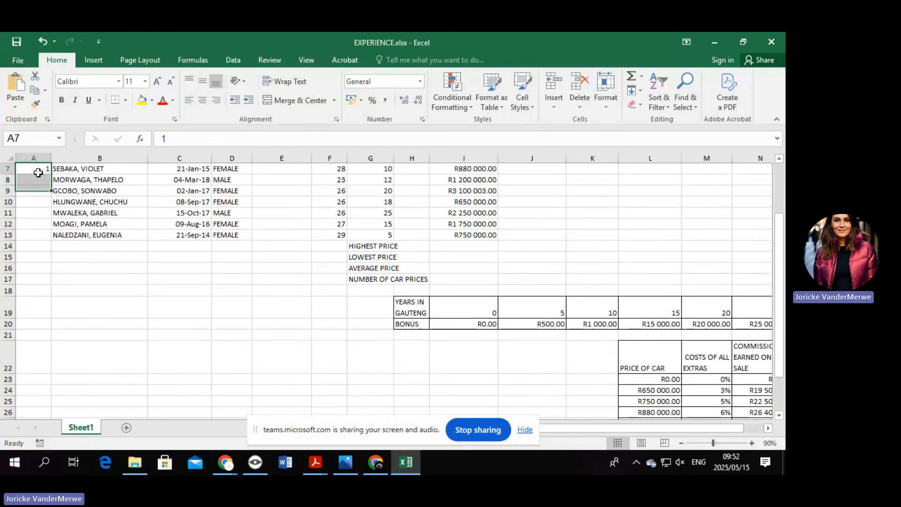
left_click(34, 181)
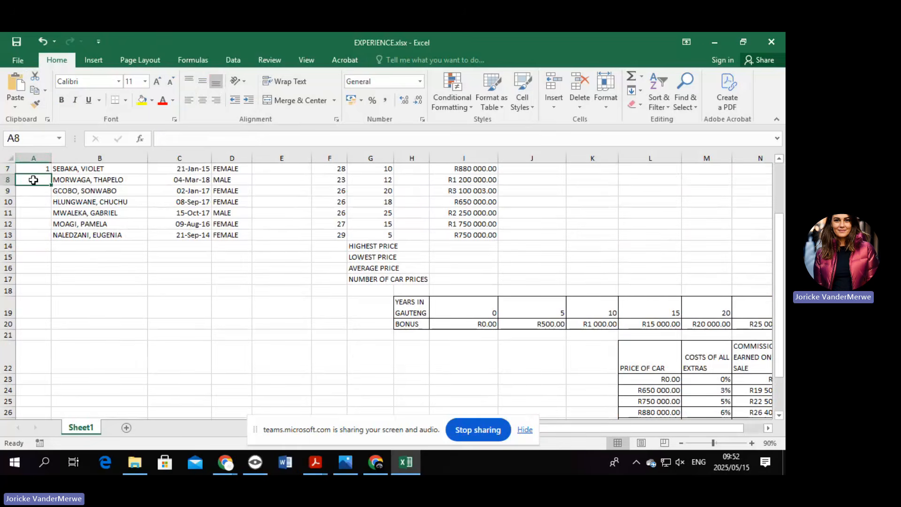
type("2")
left_click(28, 202)
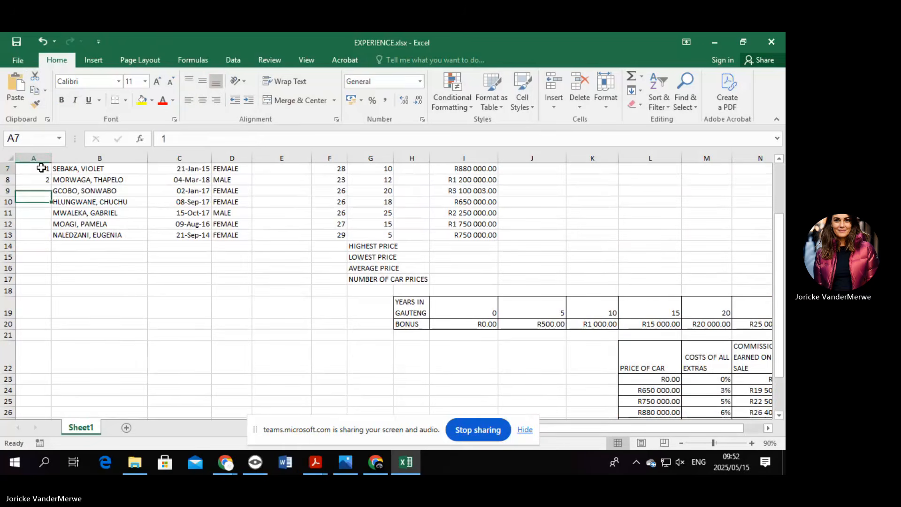
left_click_drag(42, 168, 50, 238)
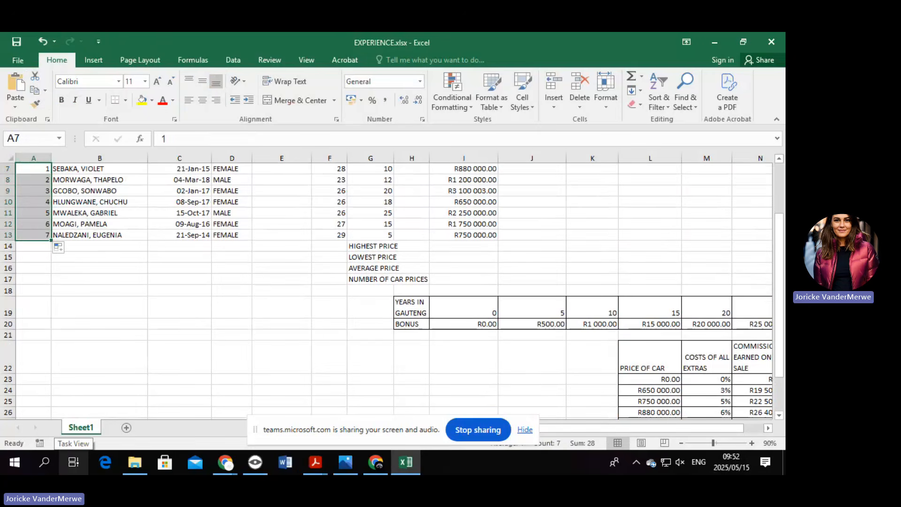
key("ctrl+z")
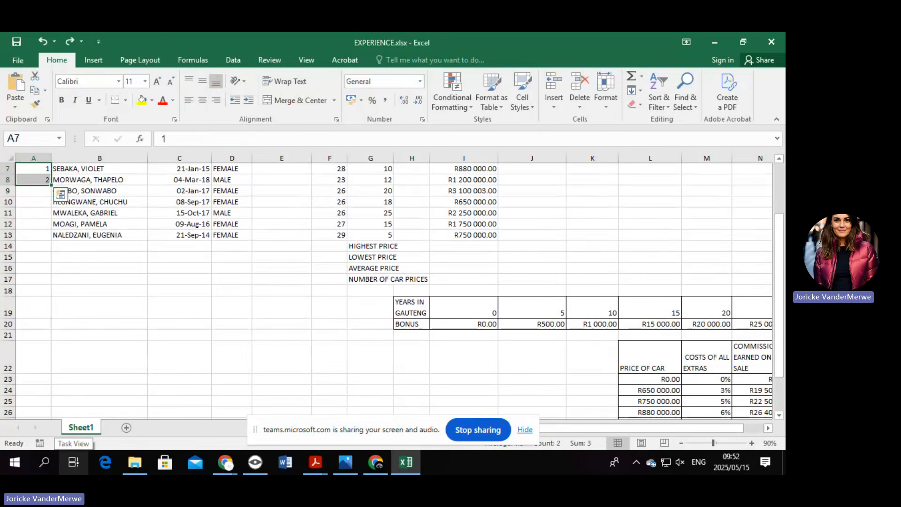
left_click(37, 180)
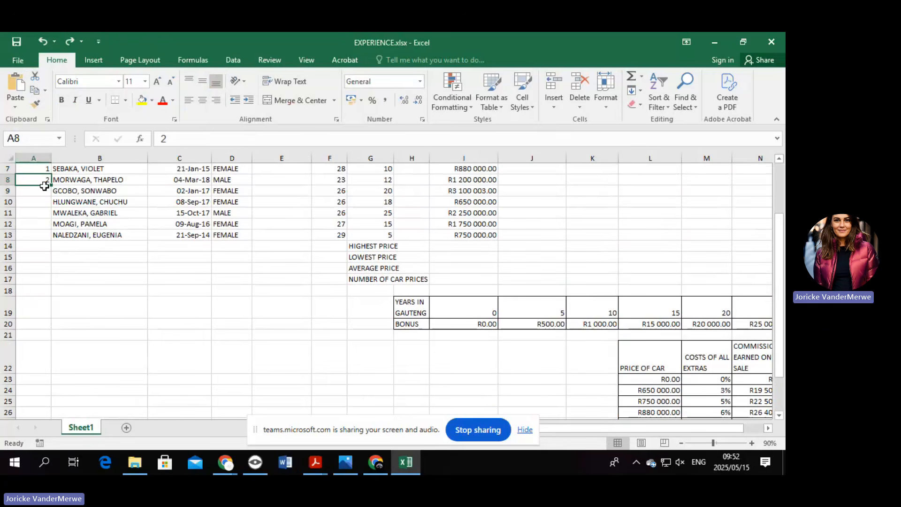
Replace the 2 in A8 with =A7+1 and fill it down to A13.
key("BackSpace")
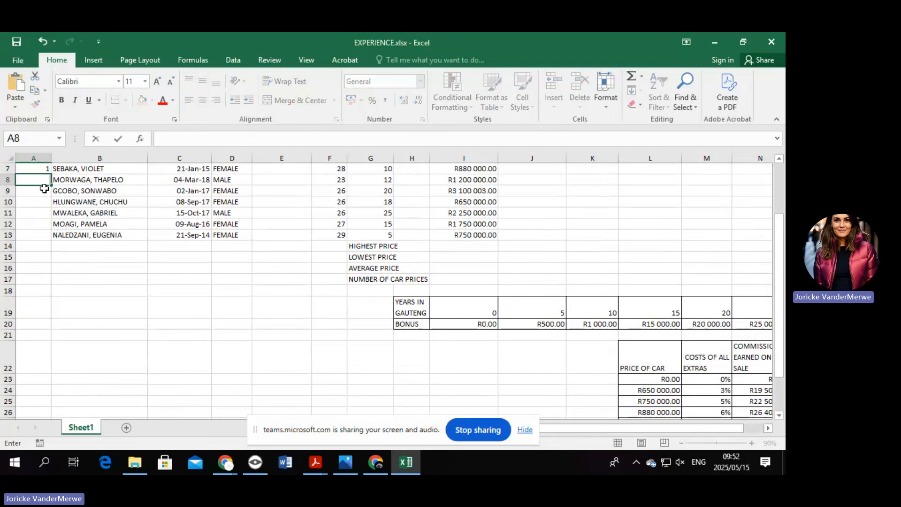
type("=")
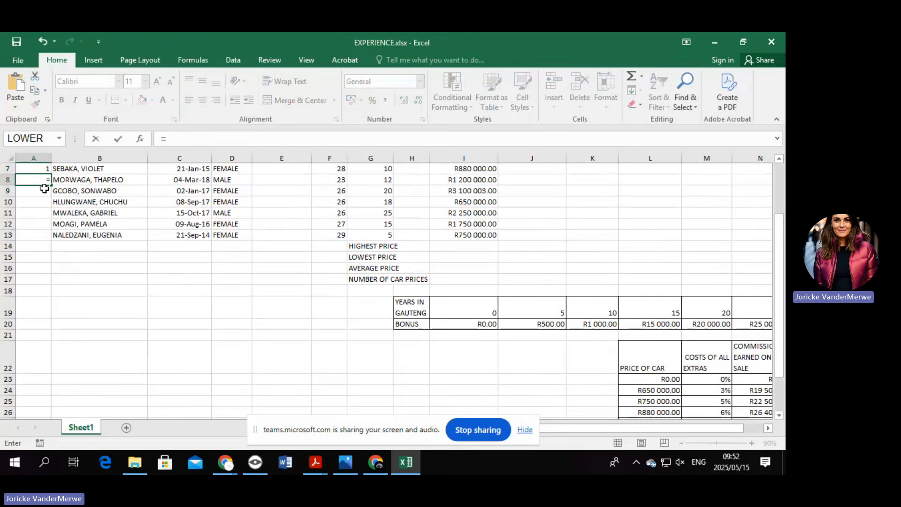
left_click(45, 169)
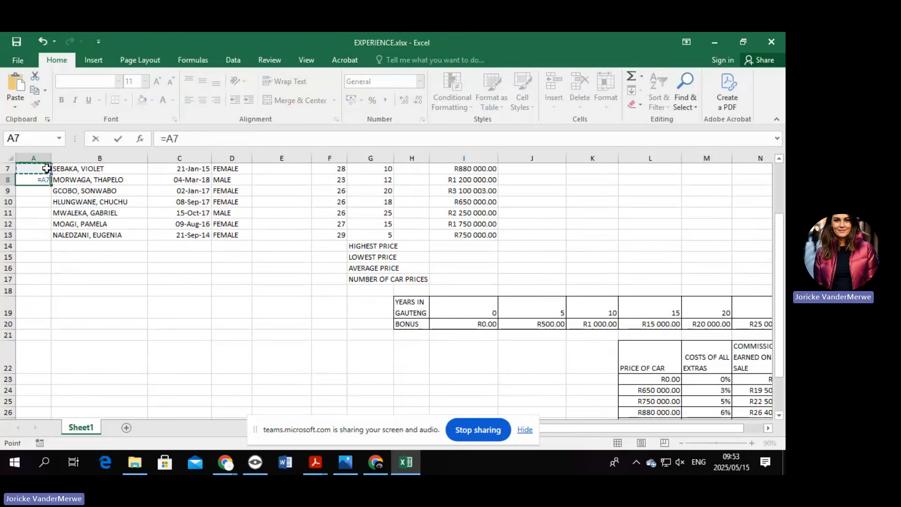
type("+1")
key("Return")
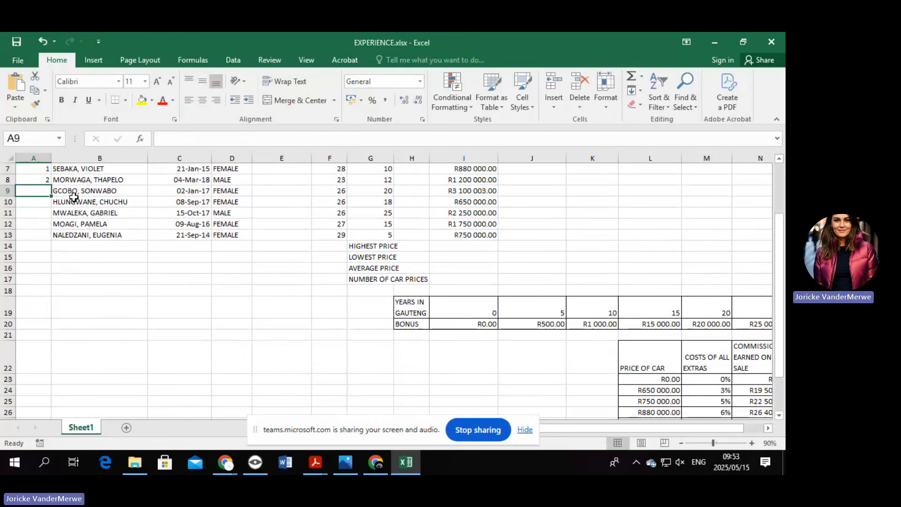
left_click(41, 180)
left_click_drag(51, 186, 47, 239)
Toggle the formula view with Ctrl+` to check the numbering formulas, then scroll back up.
key("ctrl+grave")
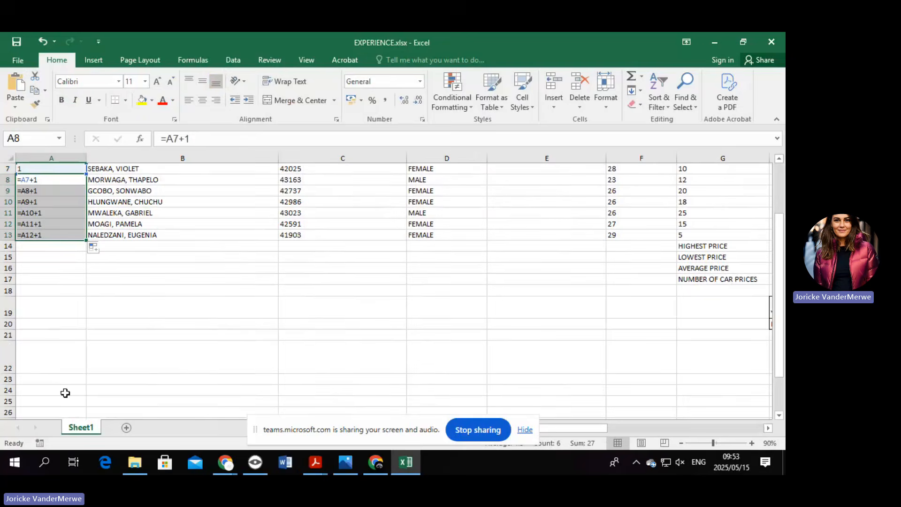
key("ctrl+grave")
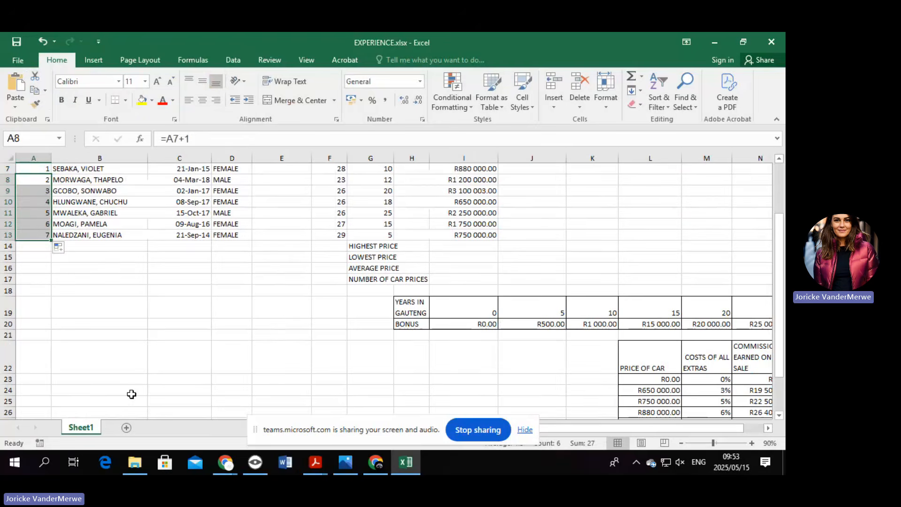
scroll(66, 296, "up", 2)
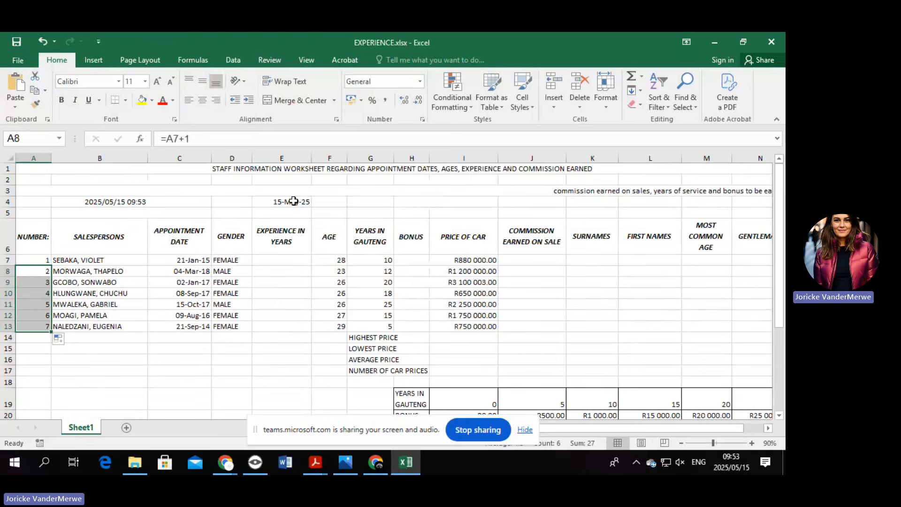
Calculate E7's experience as =(E4-C7)/365.25, giving 10 years for the first salesperson.
left_click(274, 262)
type("=")
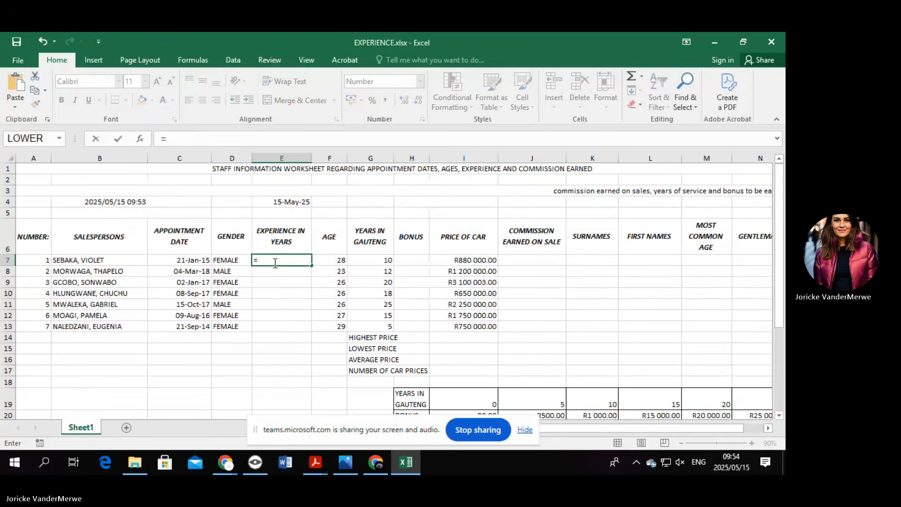
left_click(284, 201)
type("-")
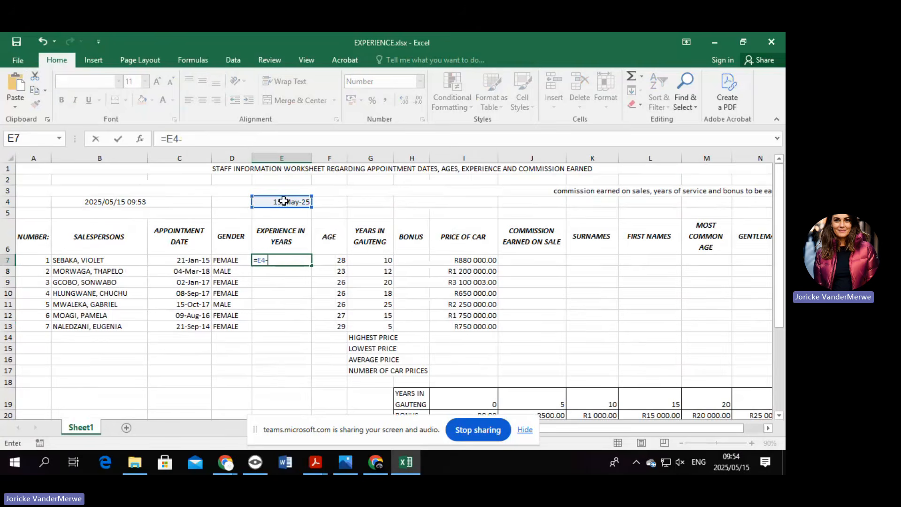
left_click(178, 261)
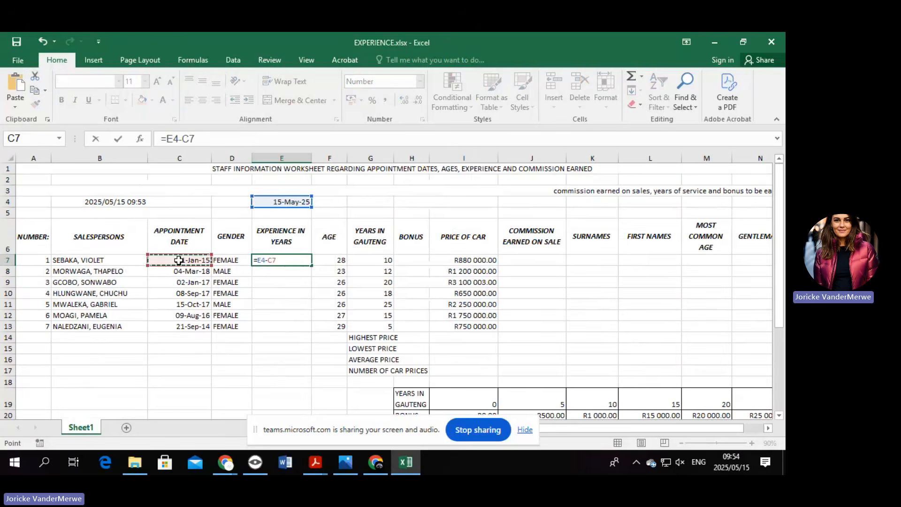
key("Return")
left_click(283, 264)
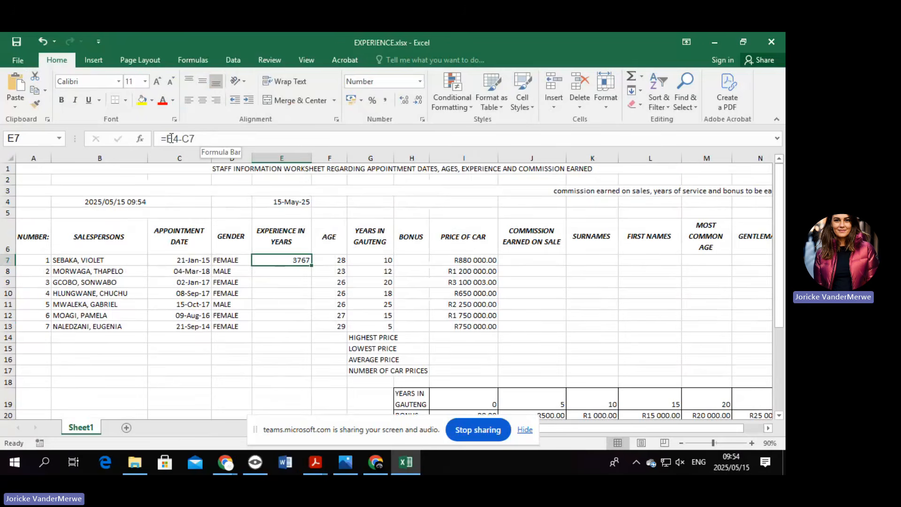
left_click(170, 138)
type("(E4-C7")
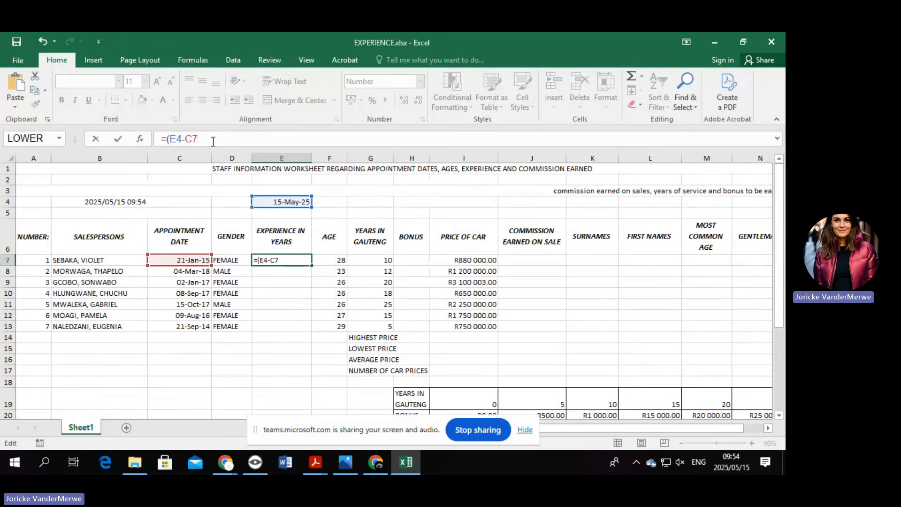
type(")/365.25")
key("Return")
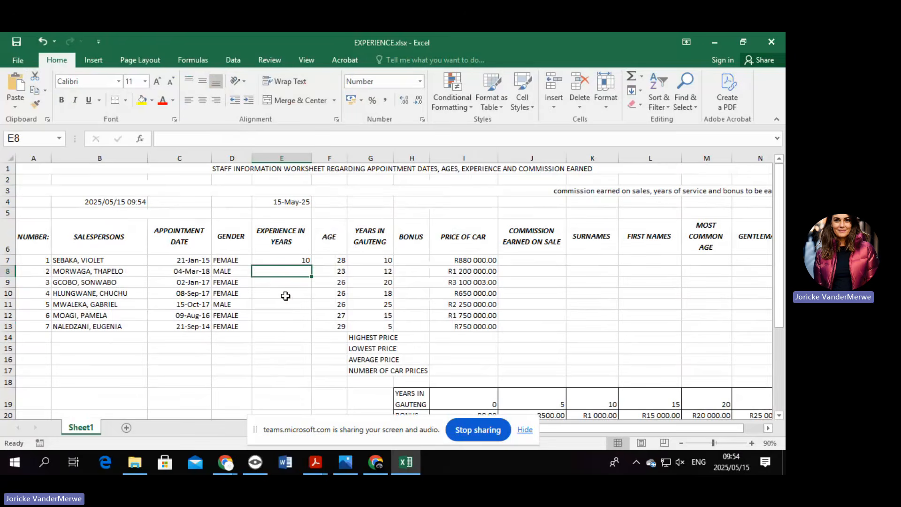
left_click(293, 259)
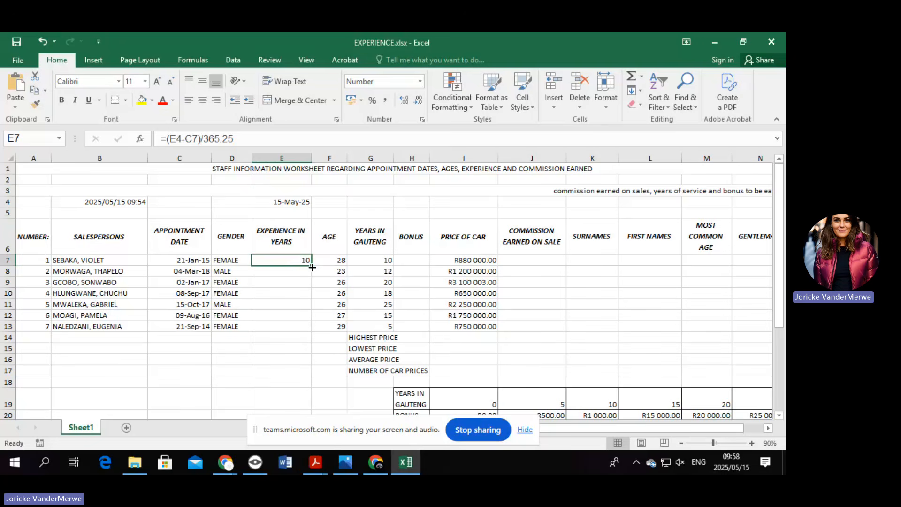
Fill the experience formula down and inspect how the copied formulas reference the E4 date.
left_click_drag(311, 265, 304, 330)
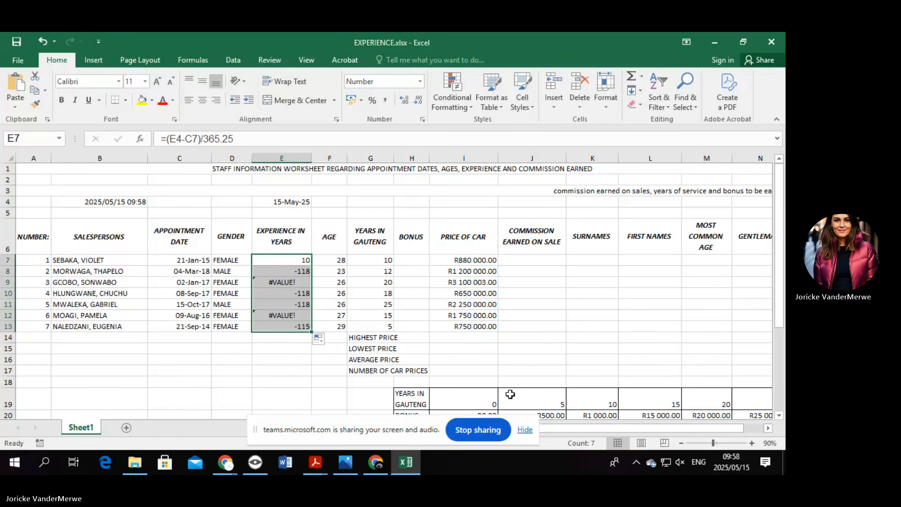
left_click(291, 262)
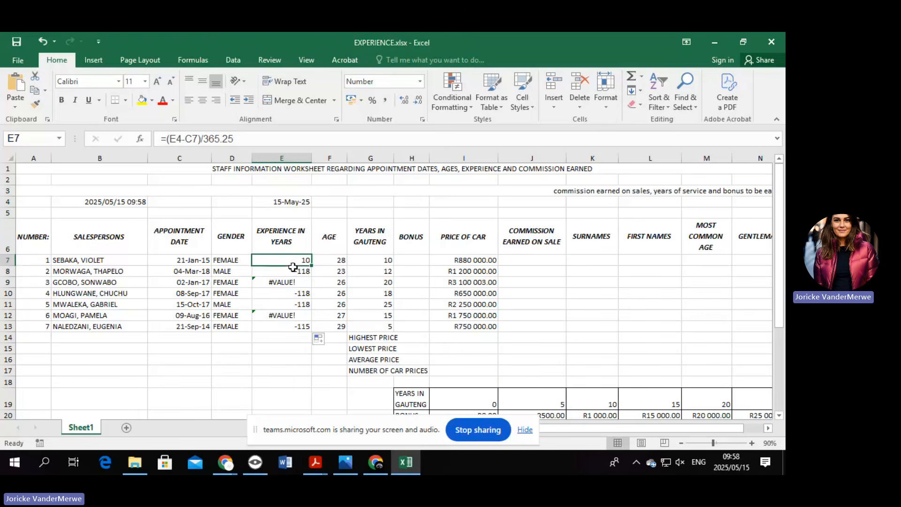
left_click(295, 271)
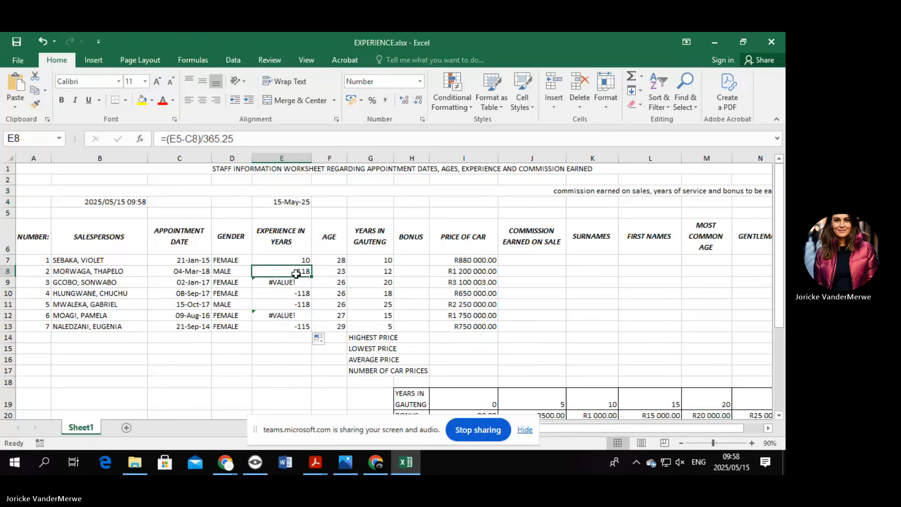
left_click(297, 260)
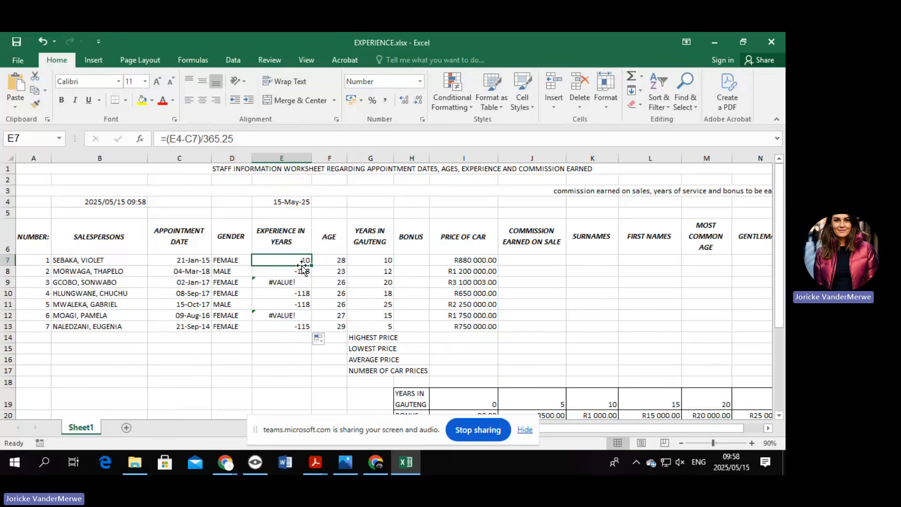
left_click(291, 203)
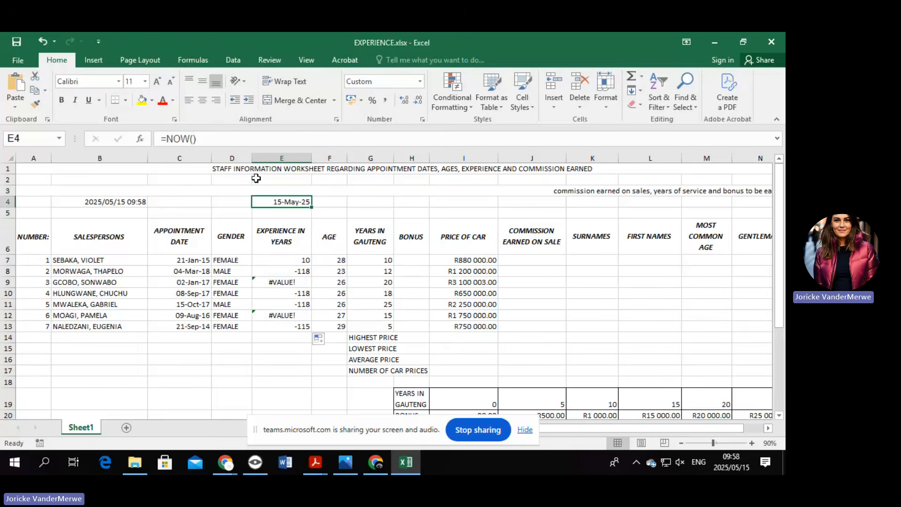
left_click(287, 260)
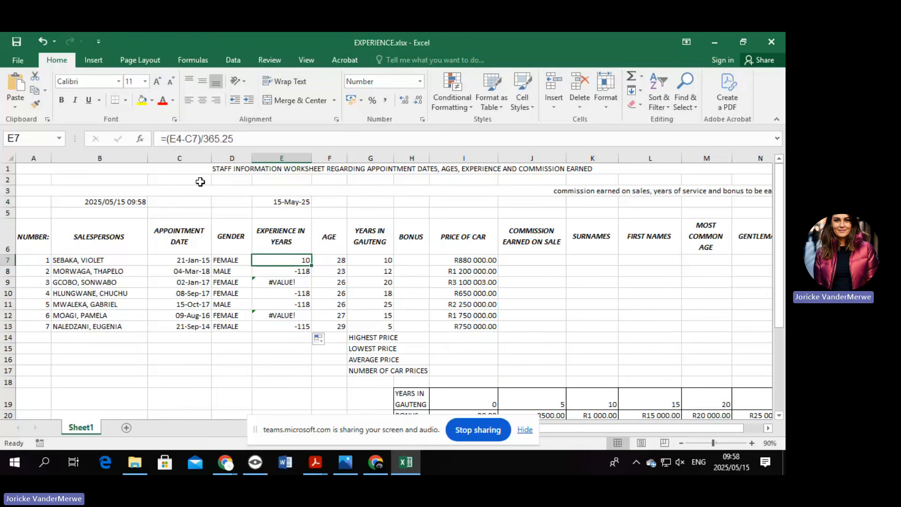
Lock E7's date reference as $E$4 and refill to E13, giving 10, 7, 8, 8, 8, 9, 11.
left_click(182, 138)
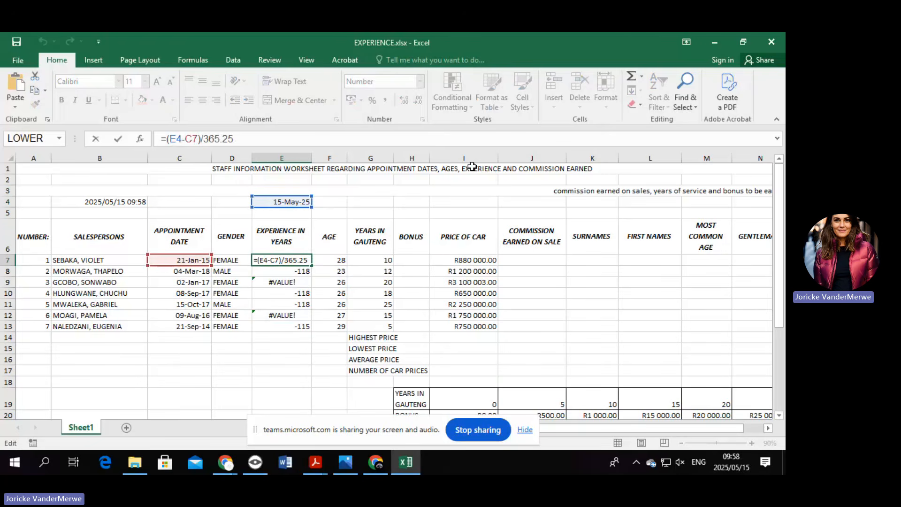
key("F4")
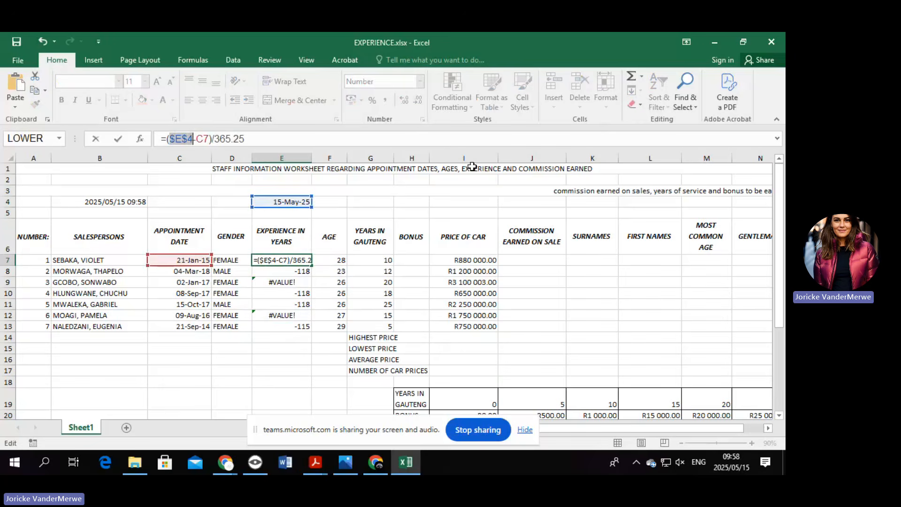
key("Return")
left_click(290, 260)
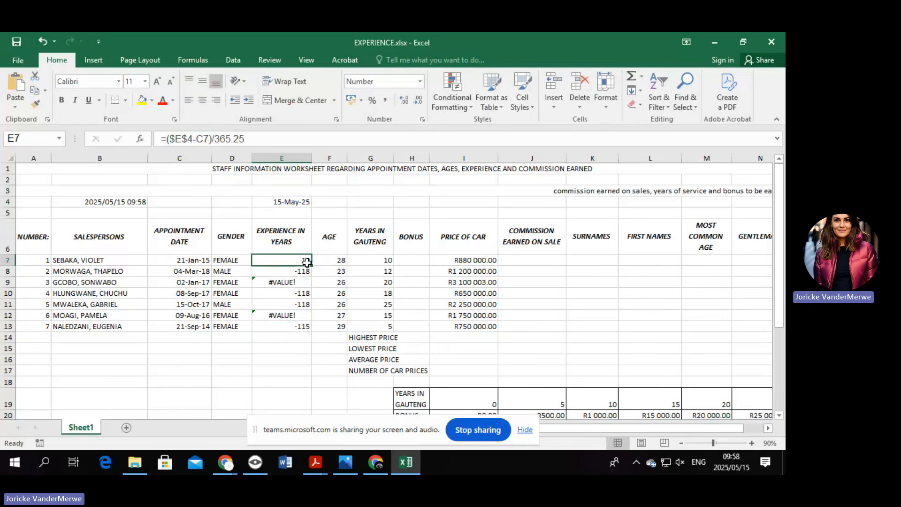
double_click(312, 266)
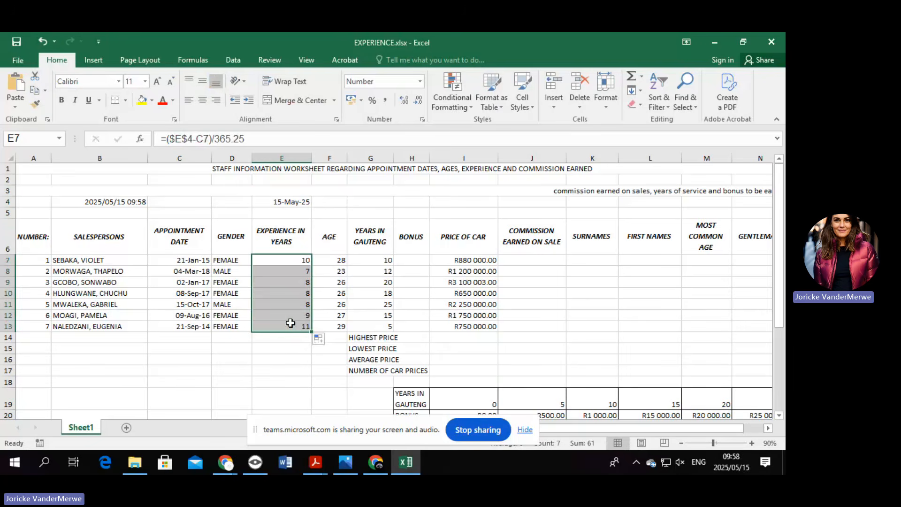
left_click(289, 257)
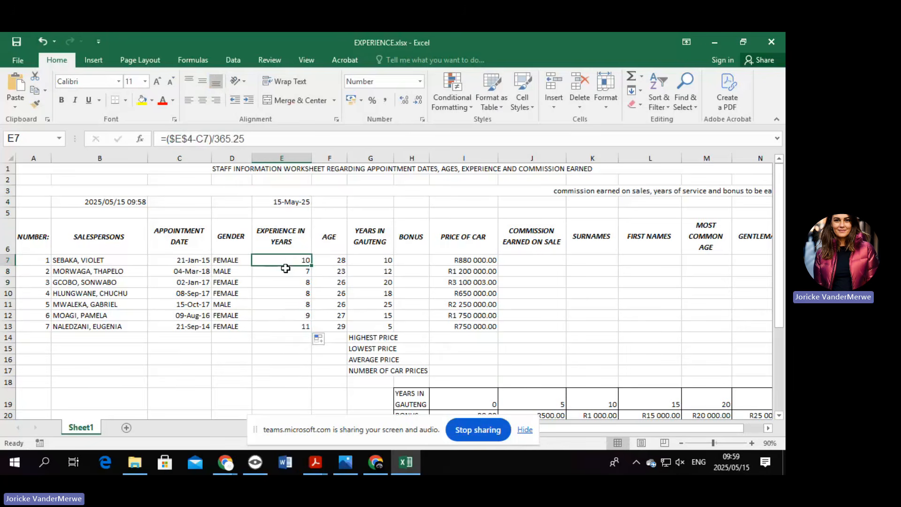
key("Down")
key("Down")
key("Down")
key("ctrl+Down")
left_click(297, 260)
left_click(277, 206)
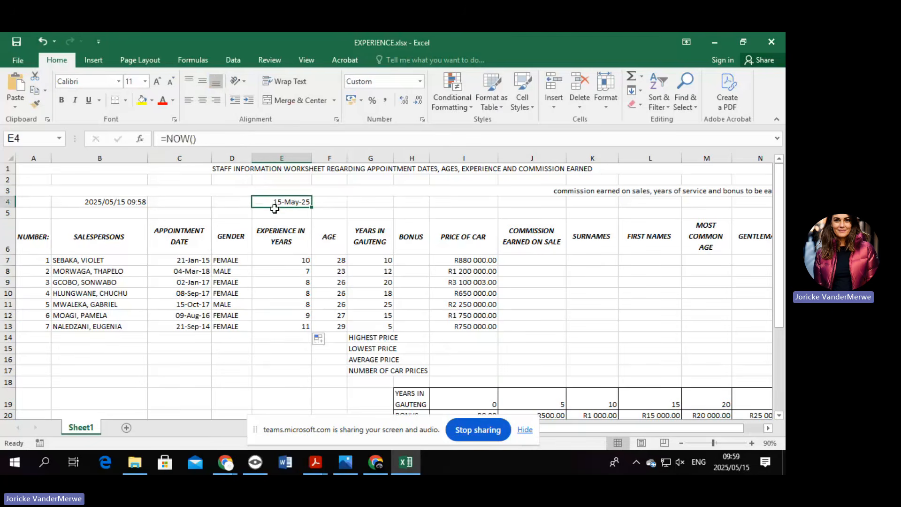
left_click(275, 216)
left_click(272, 249)
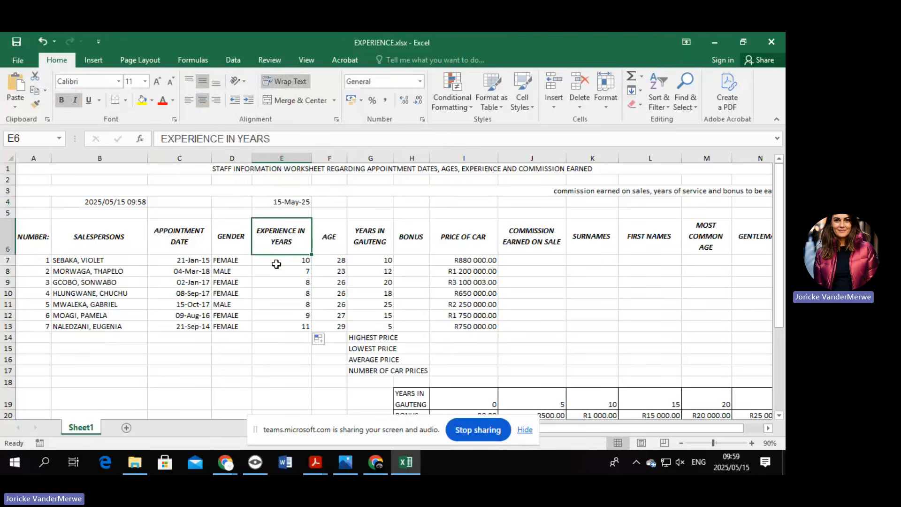
left_click(276, 263)
left_click(274, 273)
left_click(274, 282)
left_click(275, 293)
left_click(273, 305)
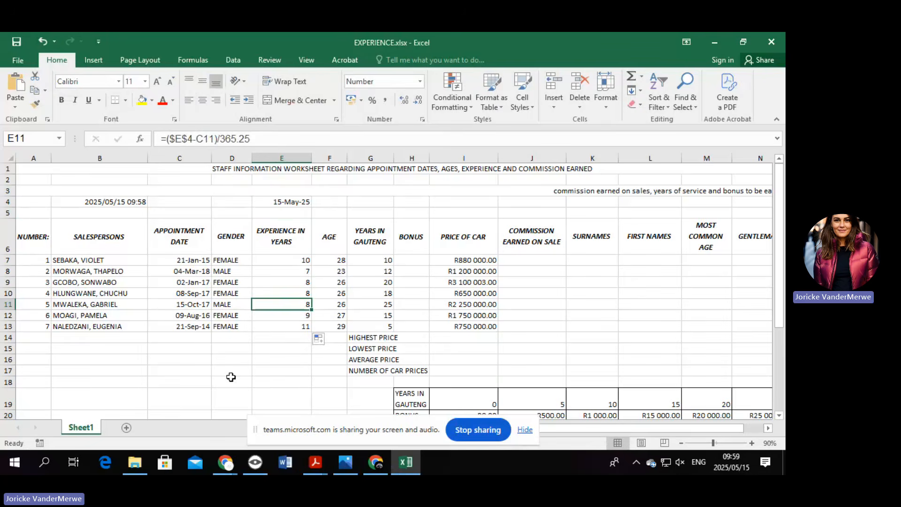
left_click(29, 261)
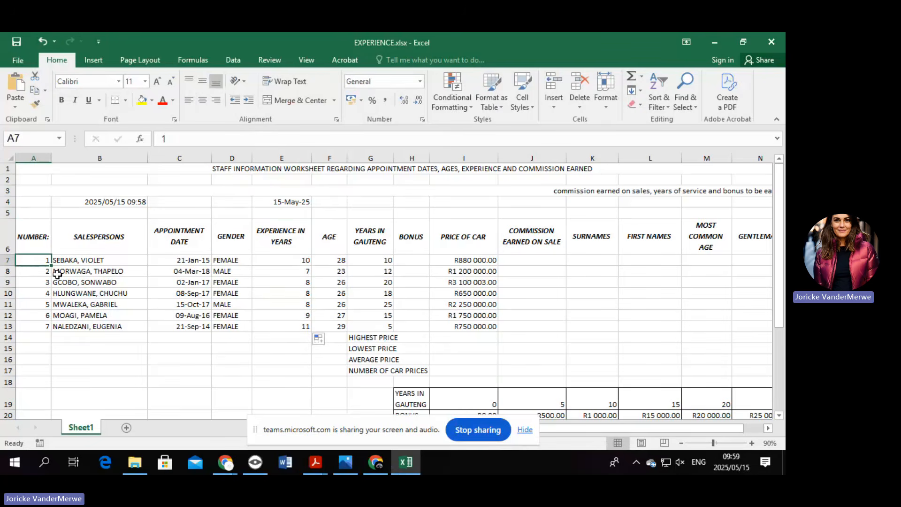
Swap A8's +1 for a started SUM entry, then delete it to leave A8 empty.
left_click(32, 274)
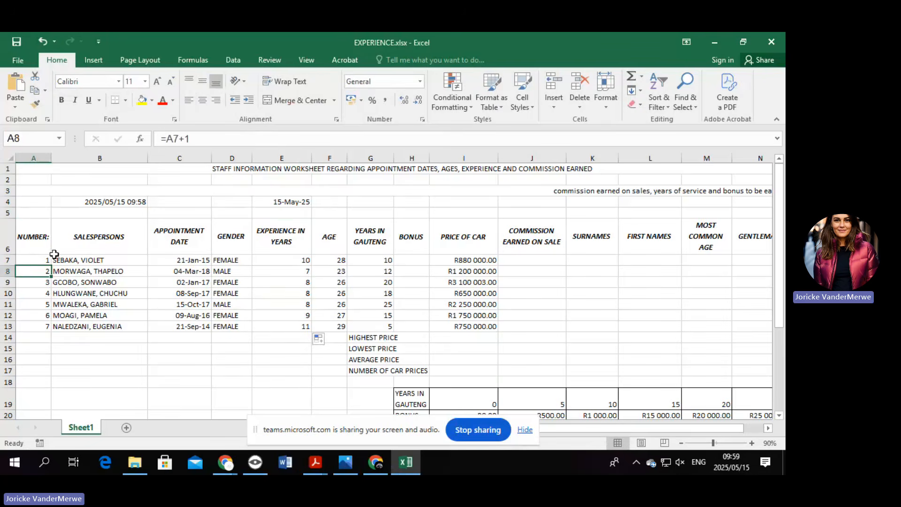
left_click(207, 137)
key("BackSpace")
key("BackSpace")
key("BackSpace")
key("BackSpace")
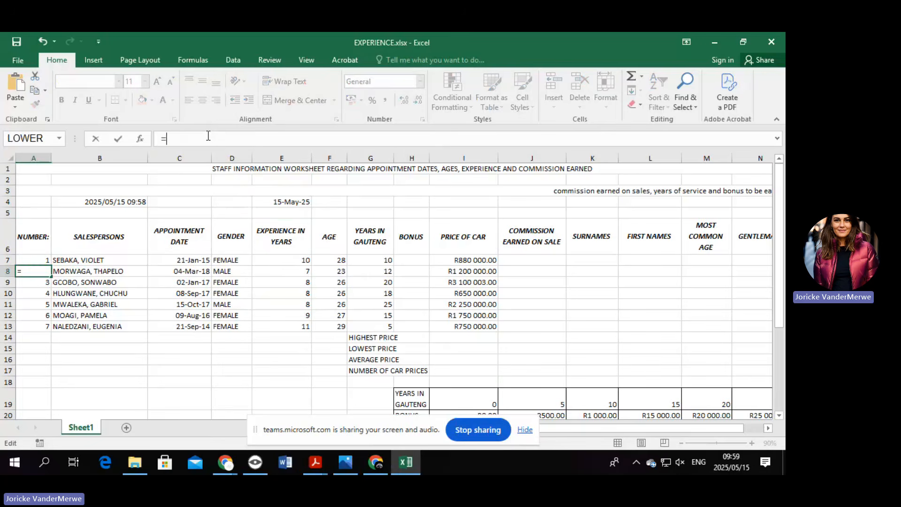
type("SUM")
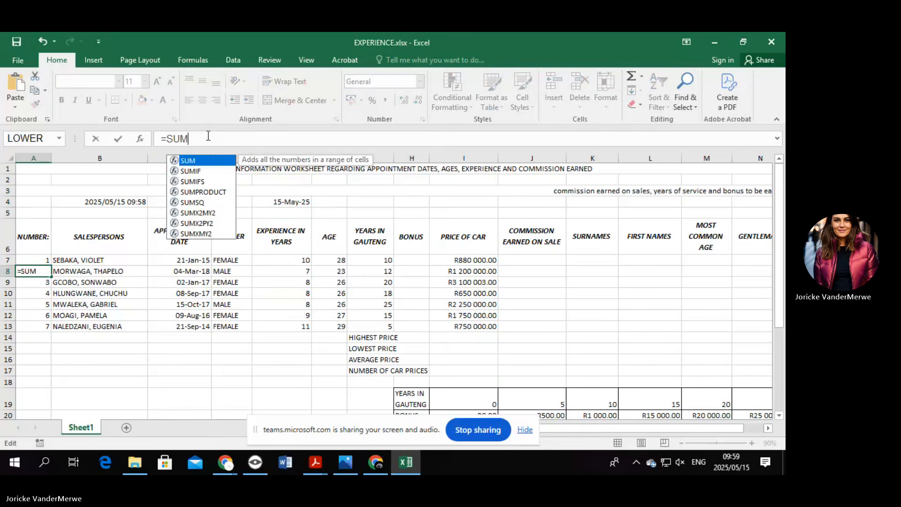
type("(")
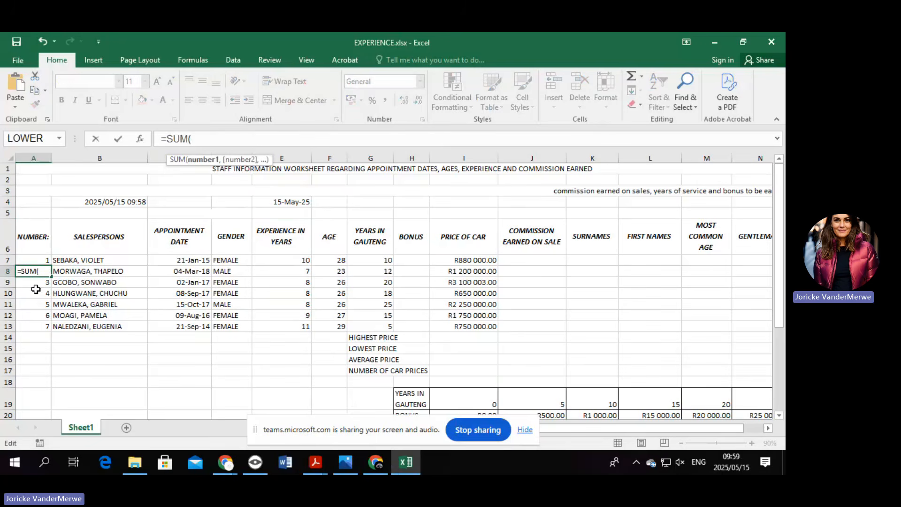
left_click_drag(39, 272, 1, 271)
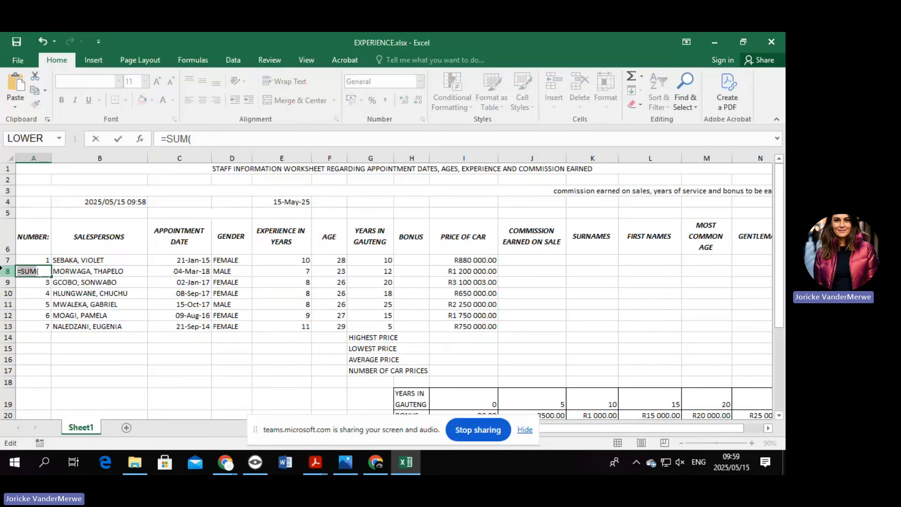
key("BackSpace")
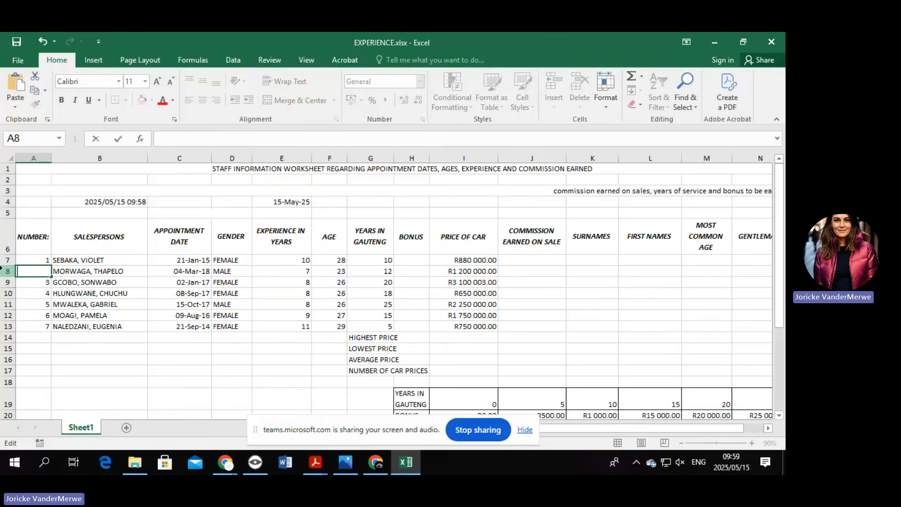
Enter 2 in A8 and =SUM(A7:A8) in A9, fill it to A13, and select A7:A13.
type("2")
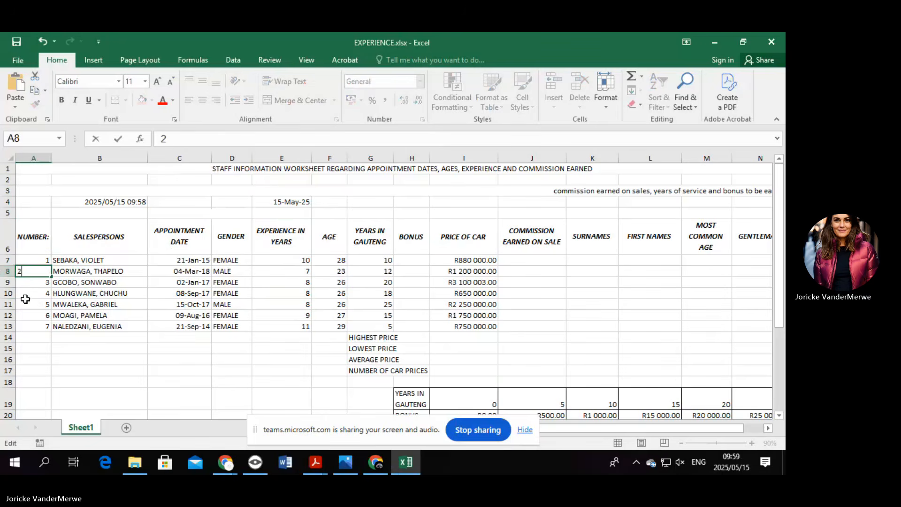
key("Return")
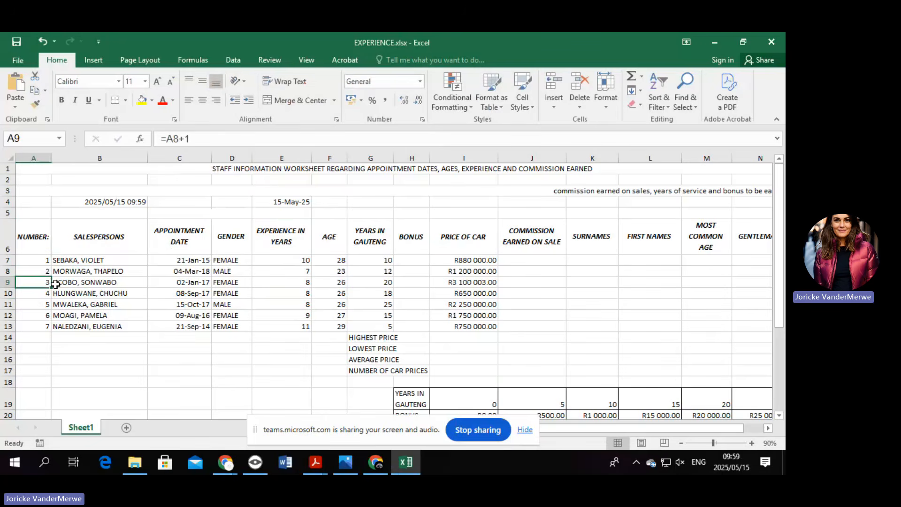
type("=")
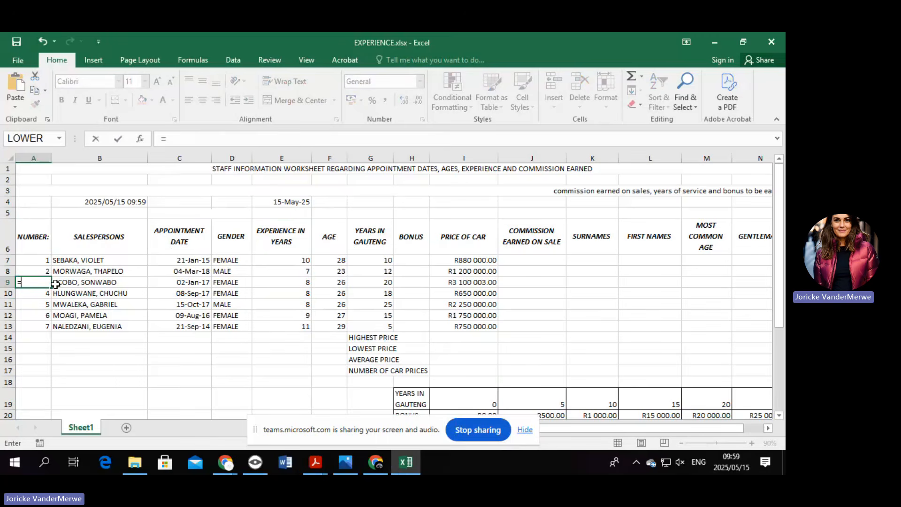
type("SUM(")
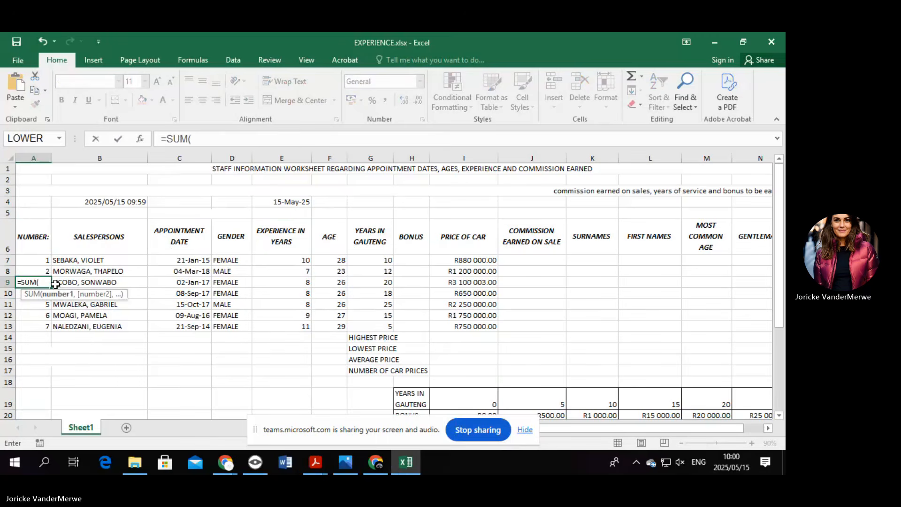
left_click_drag(48, 259, 42, 275)
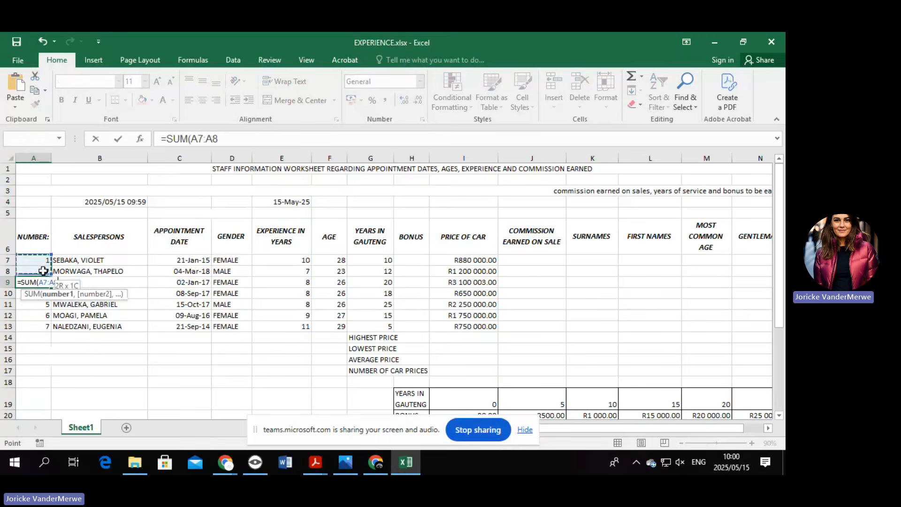
key("Return")
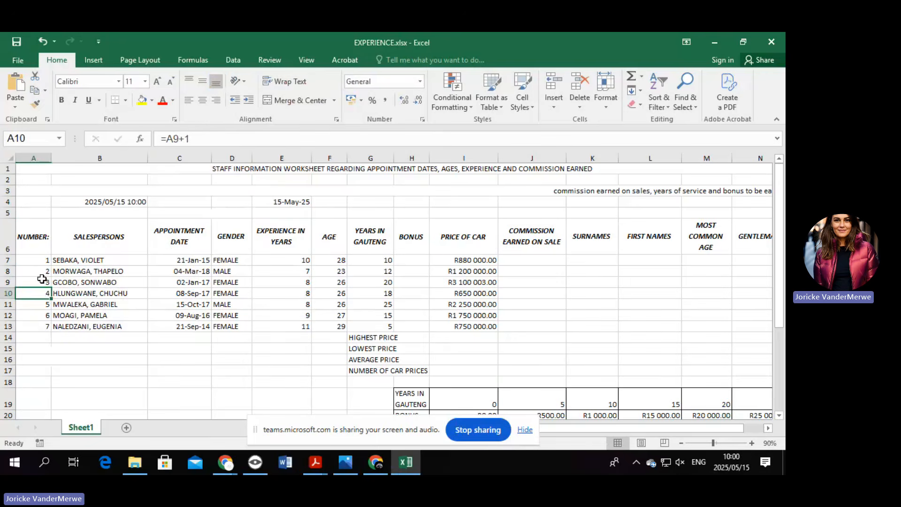
left_click(45, 281)
left_click_drag(51, 288, 51, 331)
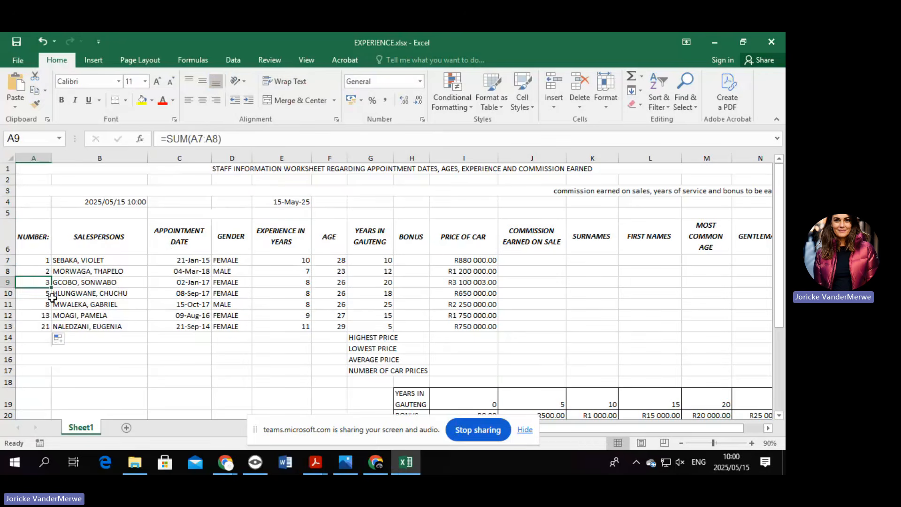
left_click_drag(40, 259, 47, 324)
Clear the numbers in A7:A13 and abandon a started SUM formula in A8.
key("Delete")
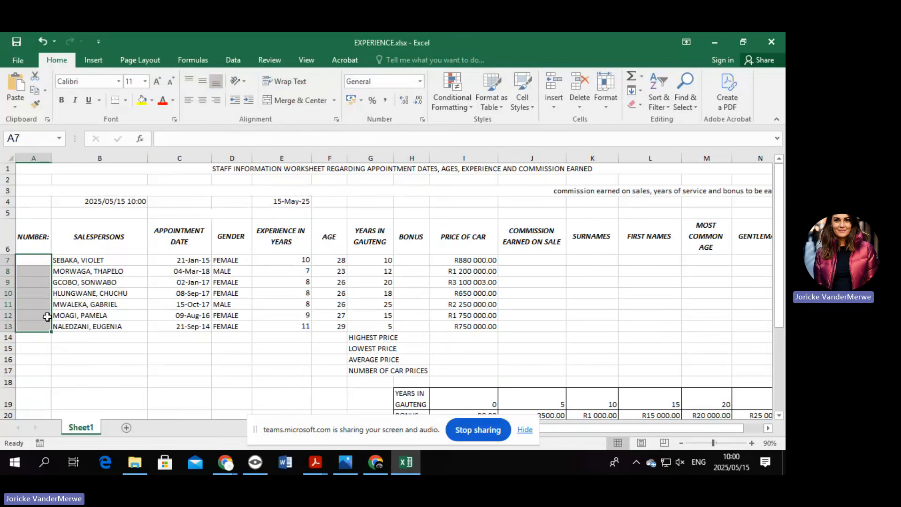
left_click(45, 262)
key("shift+Down")
key("shift+Down")
key("shift+Down")
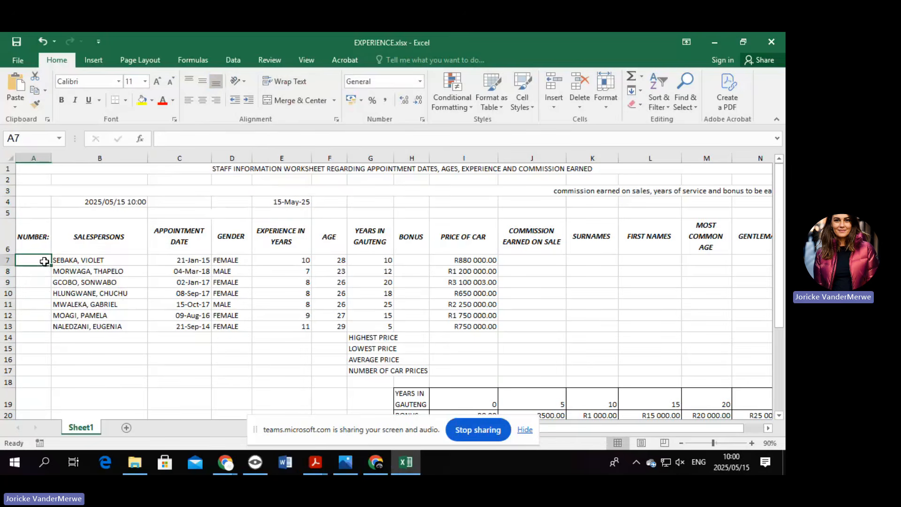
key("Down")
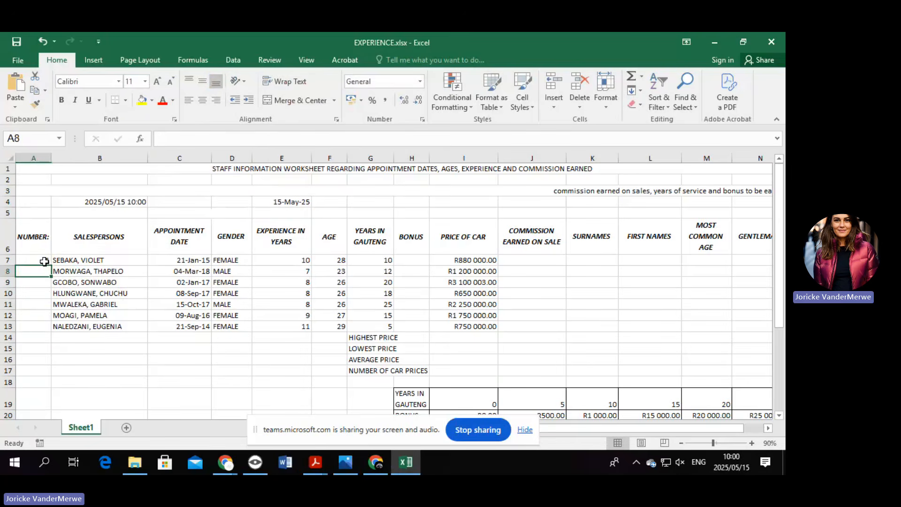
type("=SU")
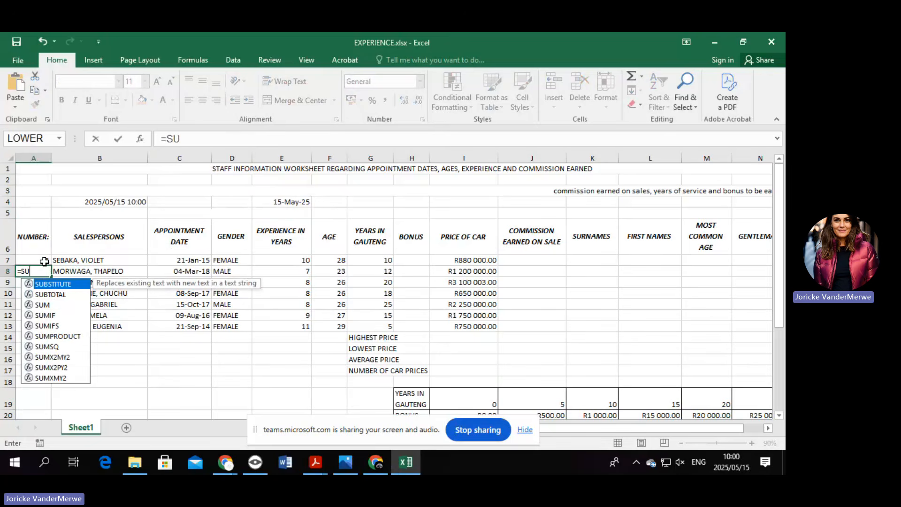
type("M")
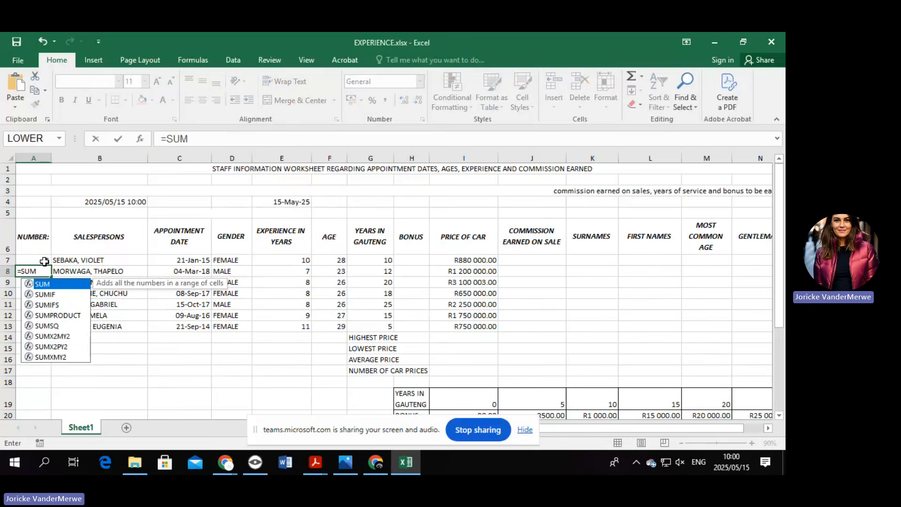
type("(")
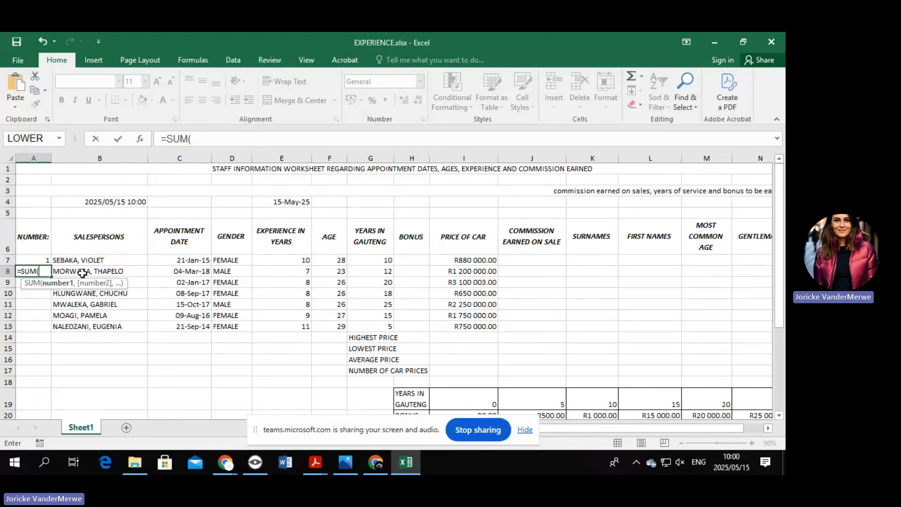
key("BackSpace")
key("BackSpace")
key("BackSpace")
key("BackSpace")
key("BackSpace")
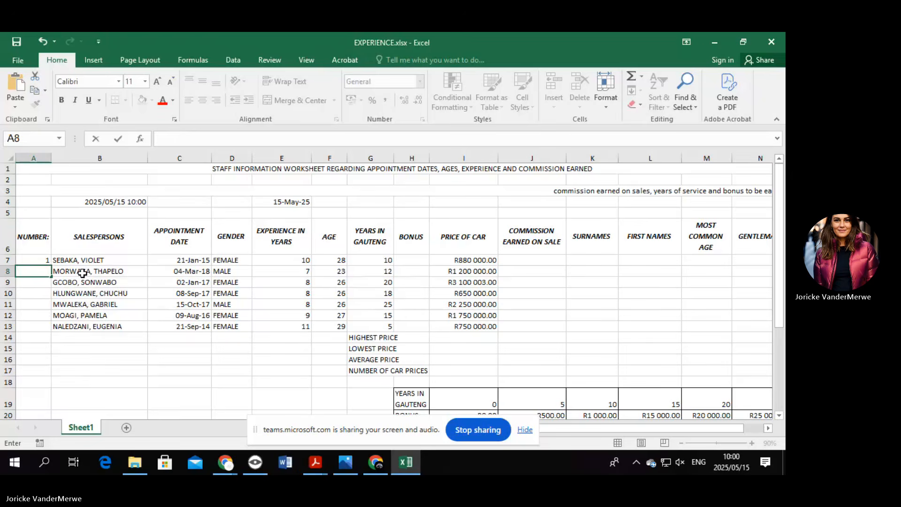
Enter =A7+1 in A8 and fill it down to A13, numbering rows 1 to 7.
type("=")
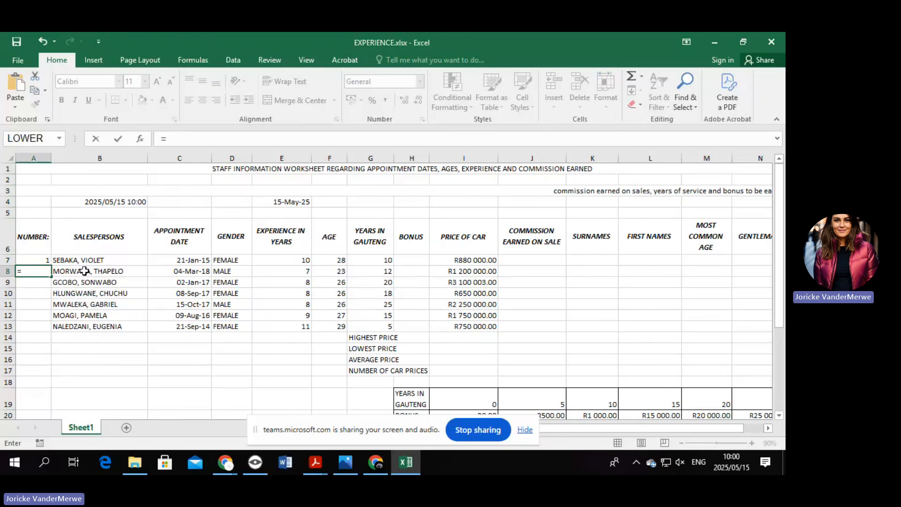
left_click(31, 257)
type("+")
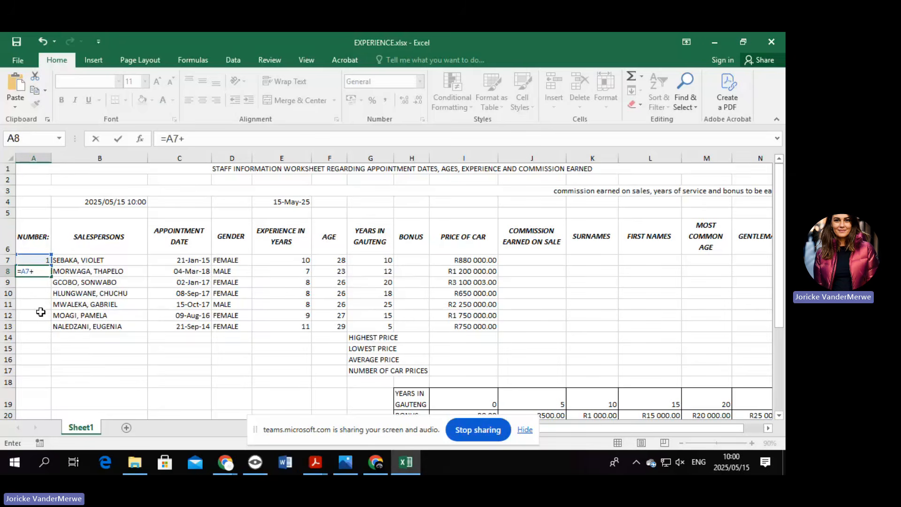
type("1")
key("Return")
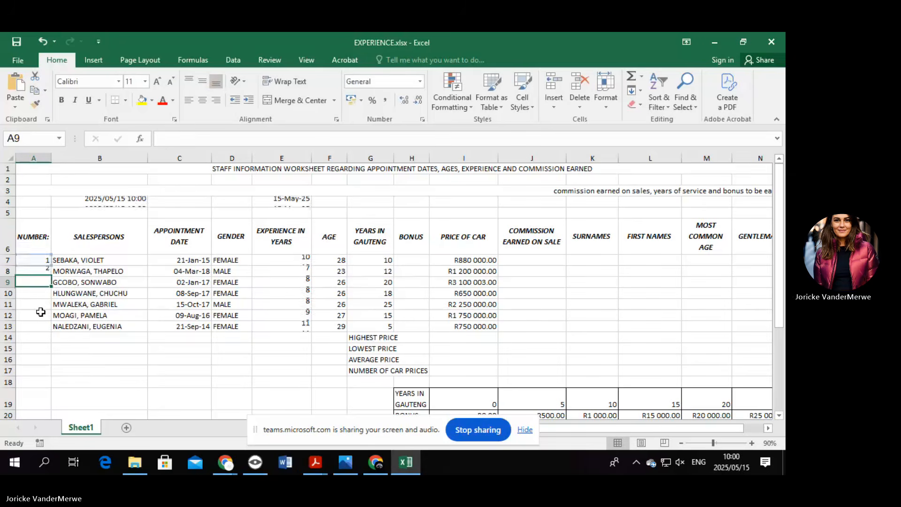
left_click(42, 270)
left_click_drag(51, 276, 51, 330)
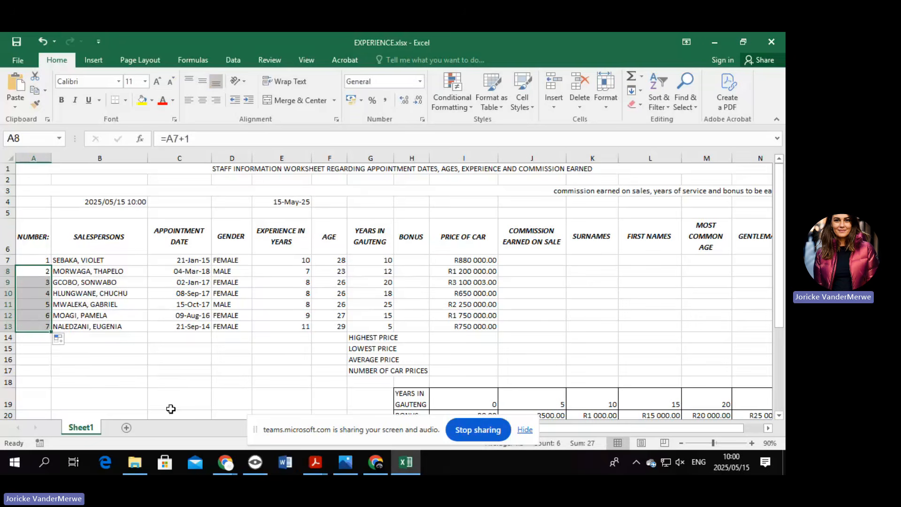
left_click(283, 259)
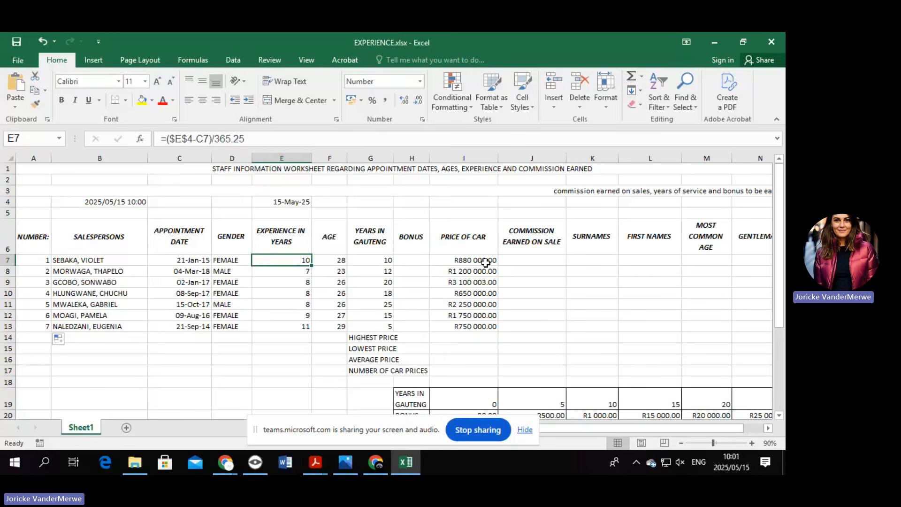
scroll(366, 268, "down", 2)
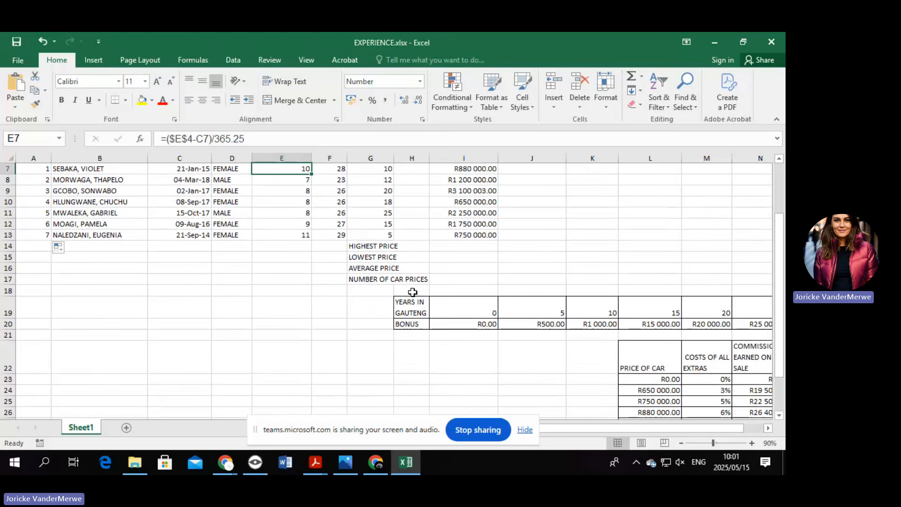
Select the bonus table H19:N20 and check the Name Manager for existing names.
left_click(418, 306)
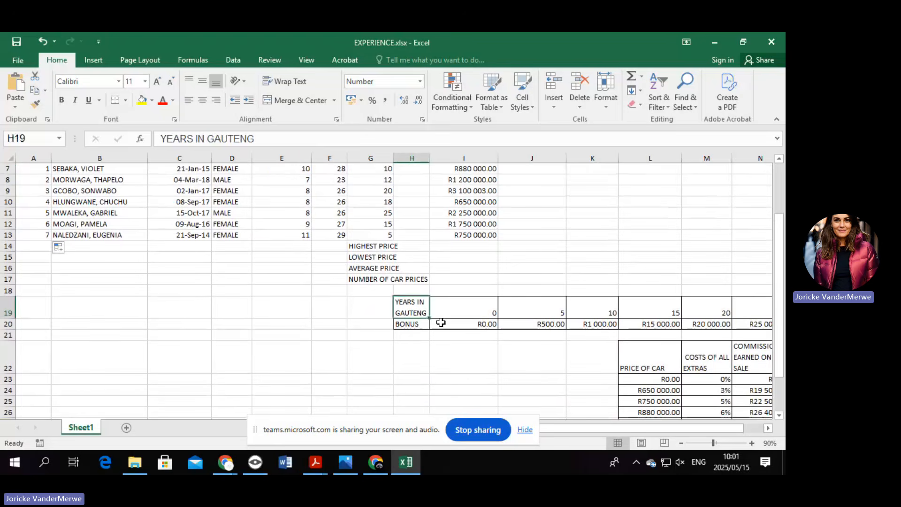
left_click_drag(441, 323, 622, 320)
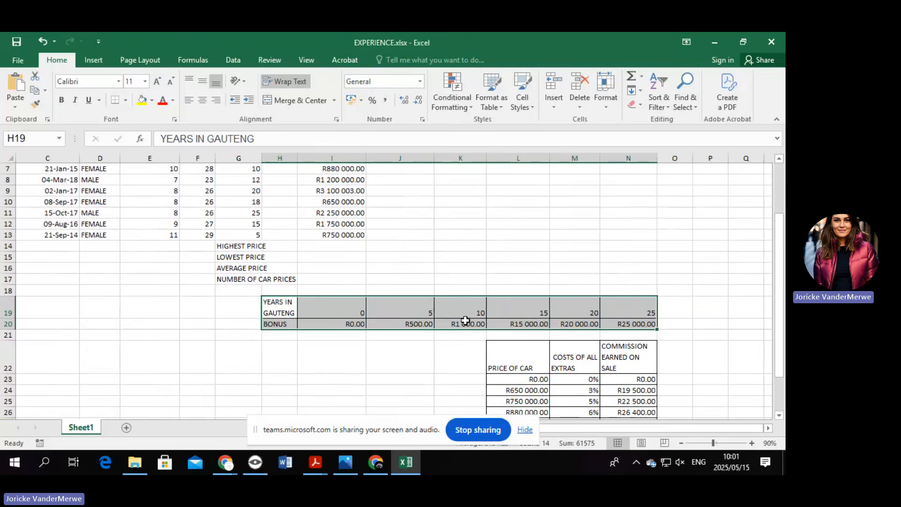
right_click(353, 313)
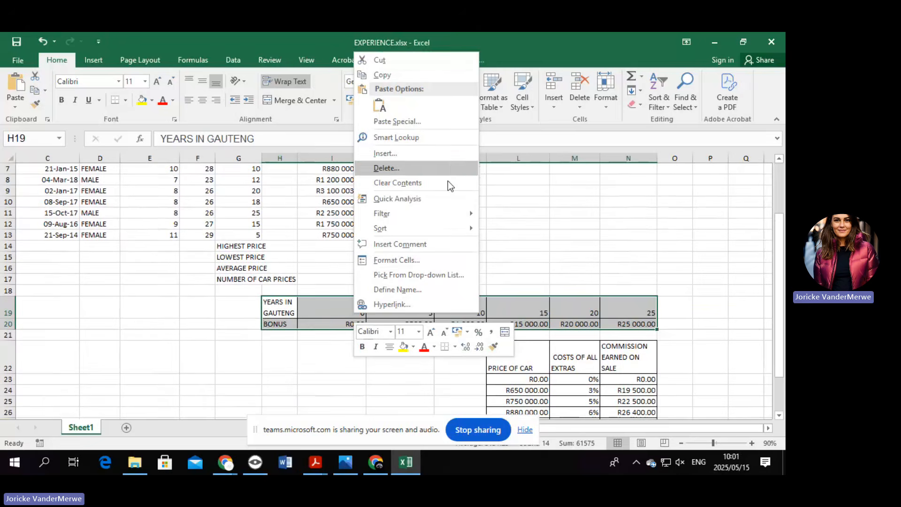
left_click(432, 288)
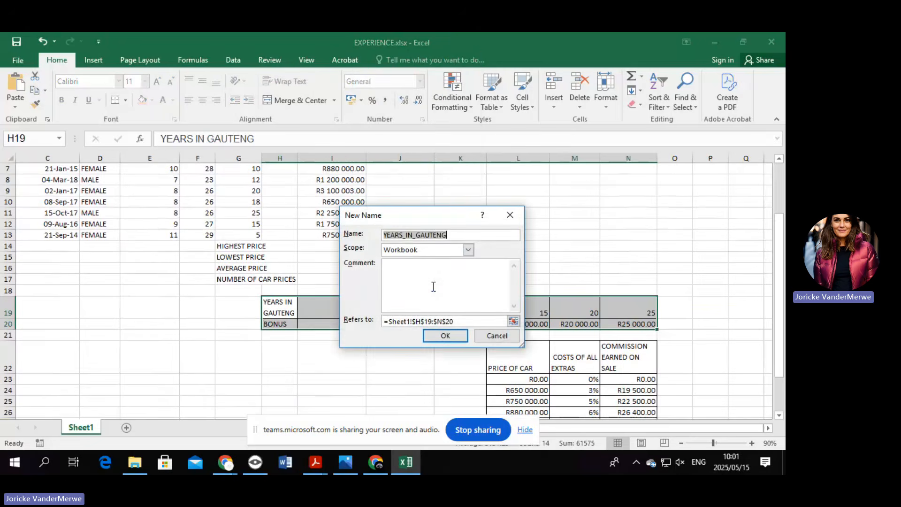
left_click(509, 215)
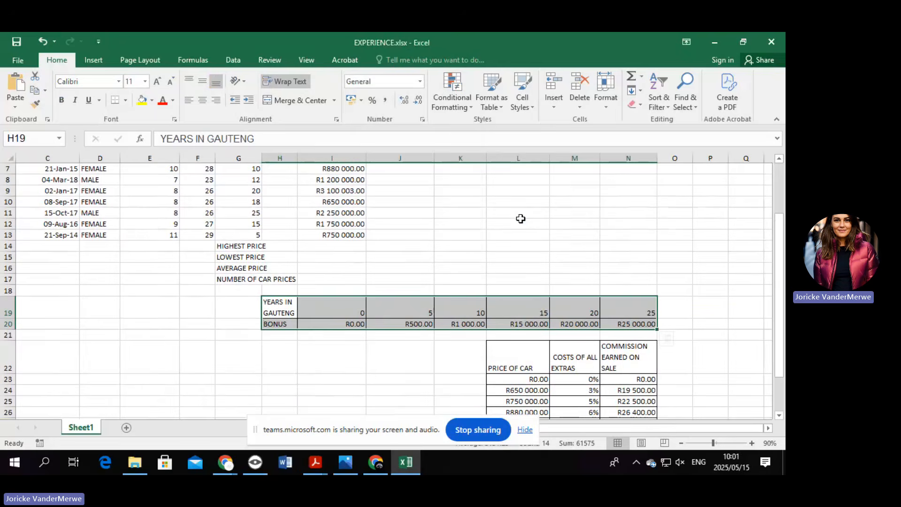
left_click(204, 60)
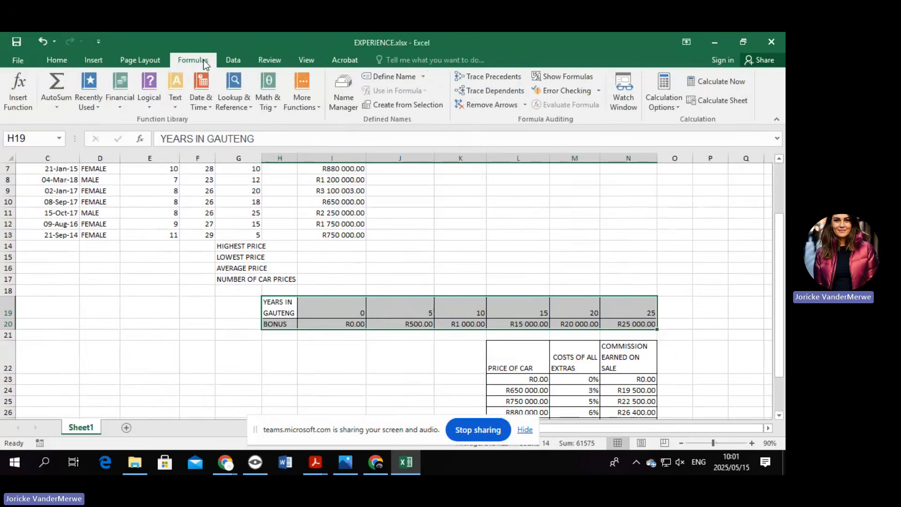
key("ctrl+q")
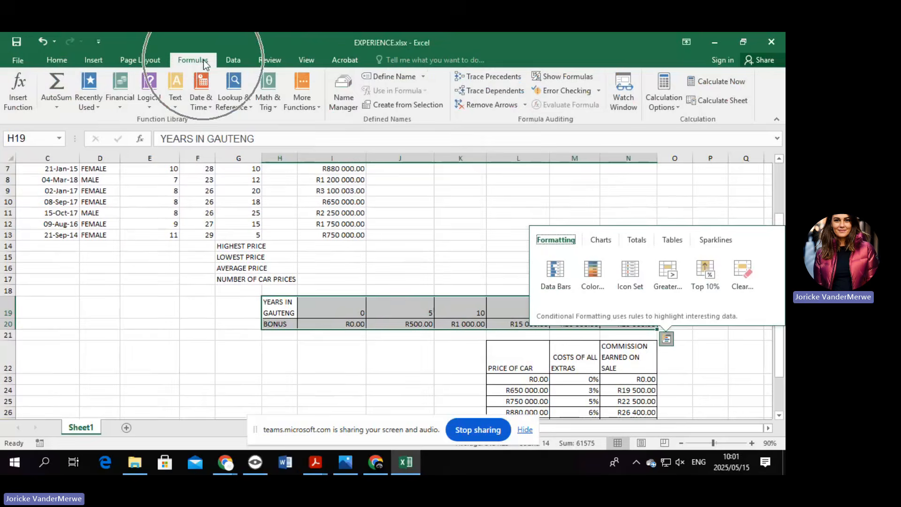
left_click(343, 92)
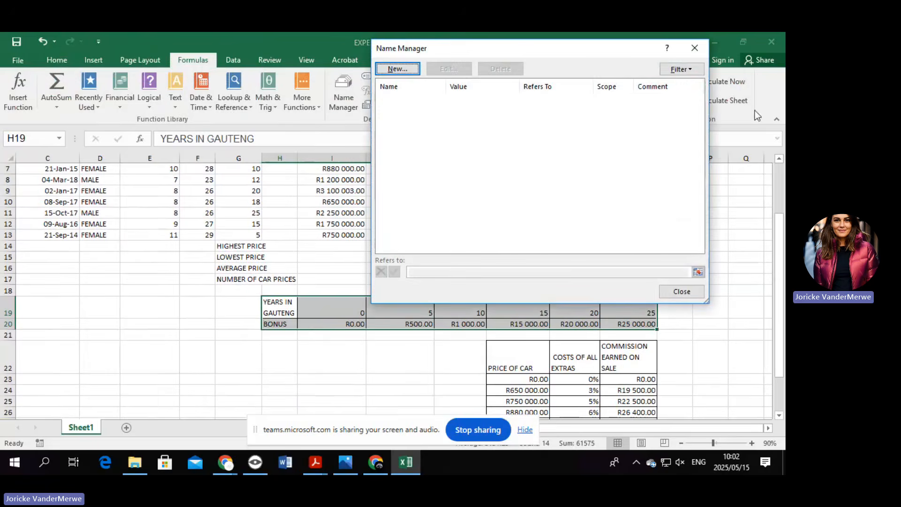
left_click(694, 48)
Define the name BONS for the selected H19:N20 range.
right_click(355, 305)
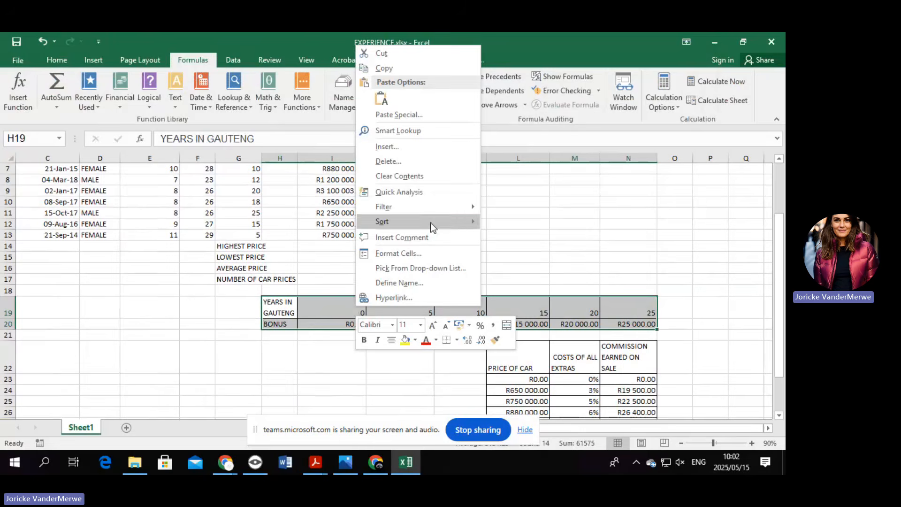
left_click(446, 284)
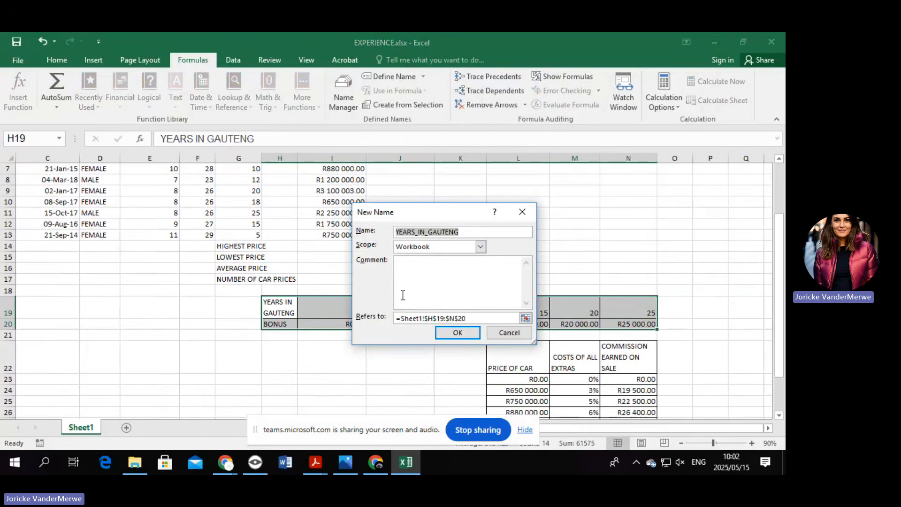
type("BO")
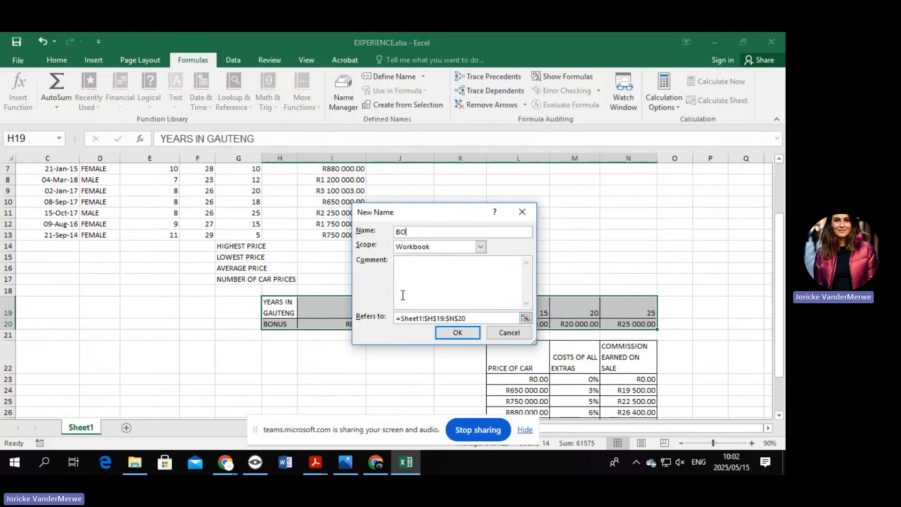
type("NS")
left_click(458, 333)
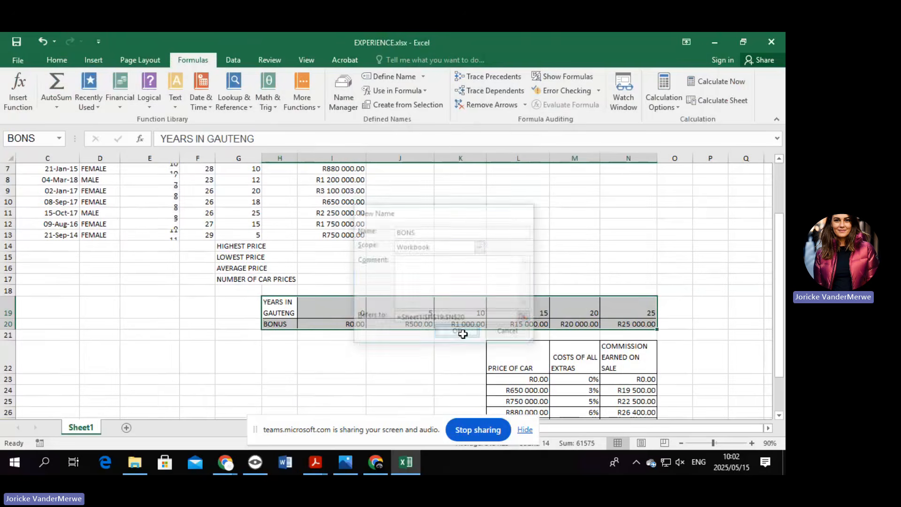
Correct the range name to BONUS in the Name Manager.
left_click(341, 106)
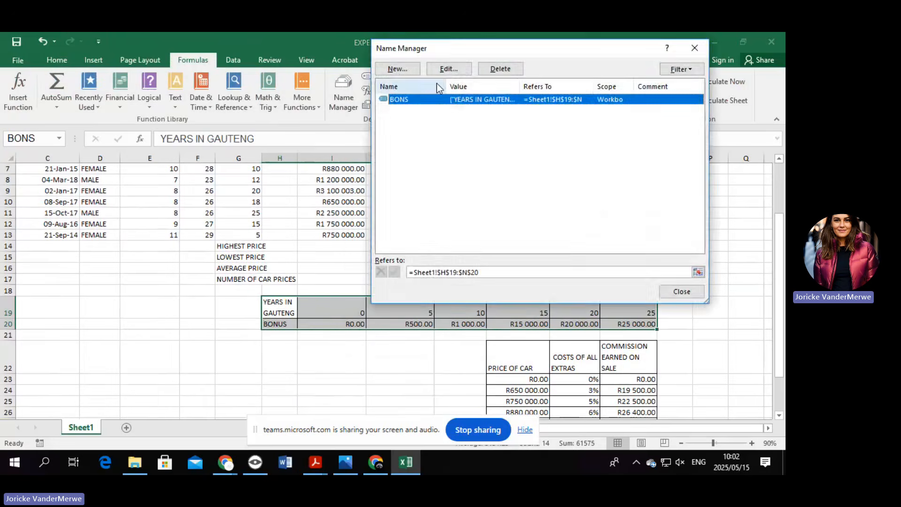
left_click(446, 73)
left_click(507, 129)
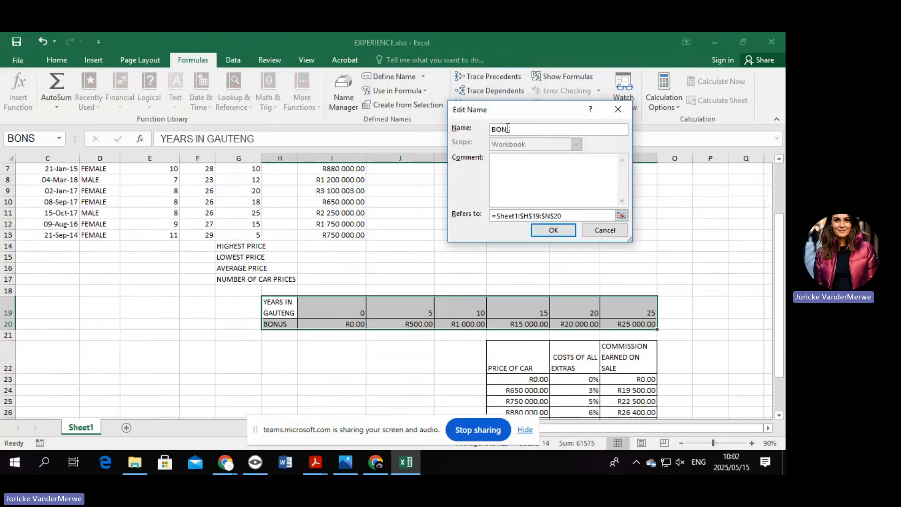
type("US")
left_click(558, 230)
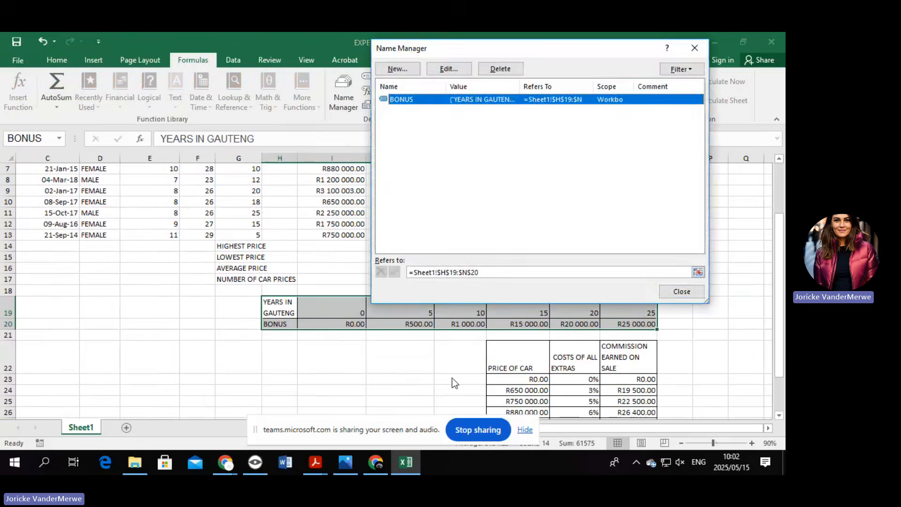
left_click(683, 292)
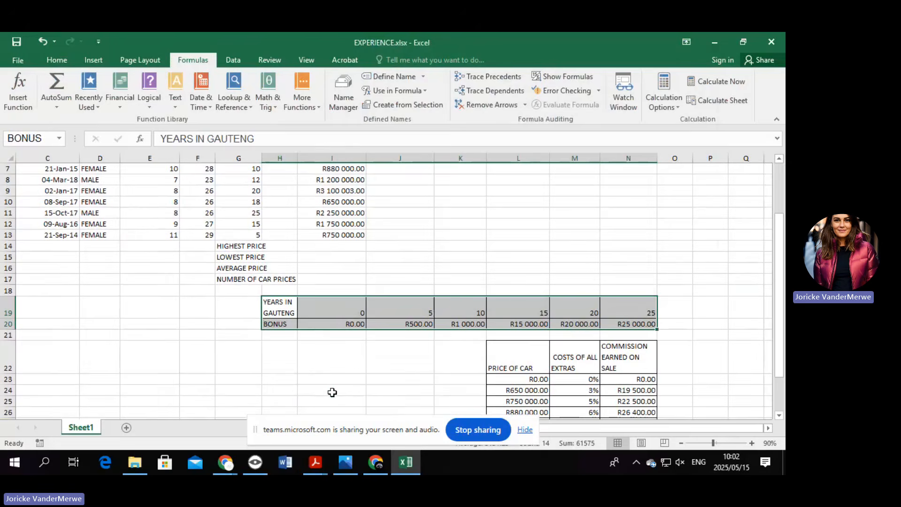
scroll(333, 252, "up", 2)
left_click(278, 259)
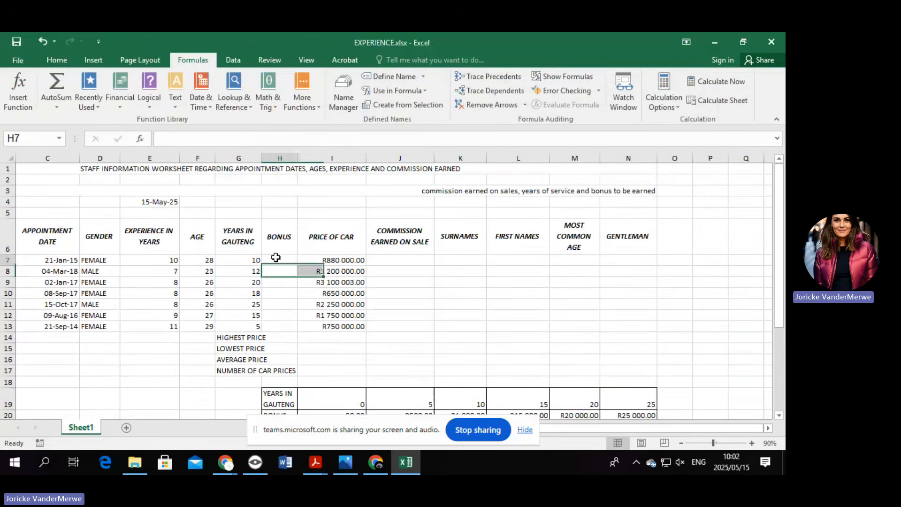
scroll(366, 265, "down", 1)
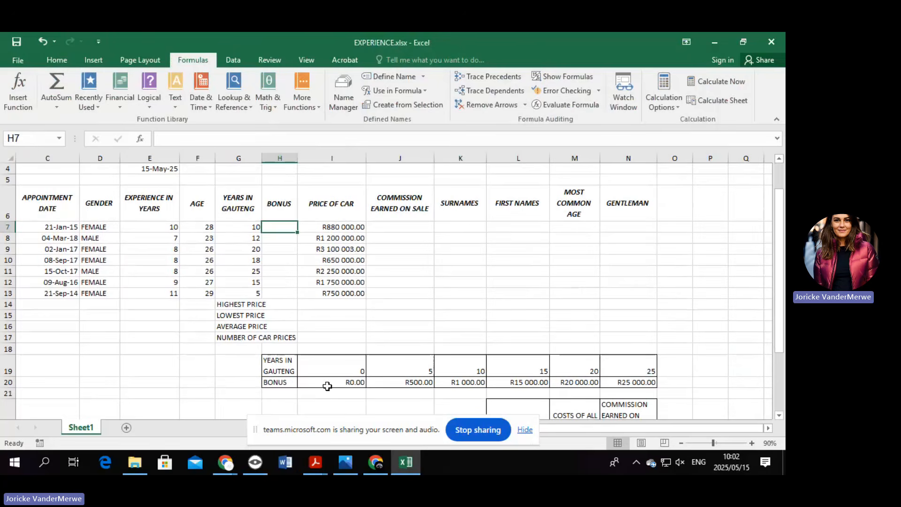
left_click(329, 370)
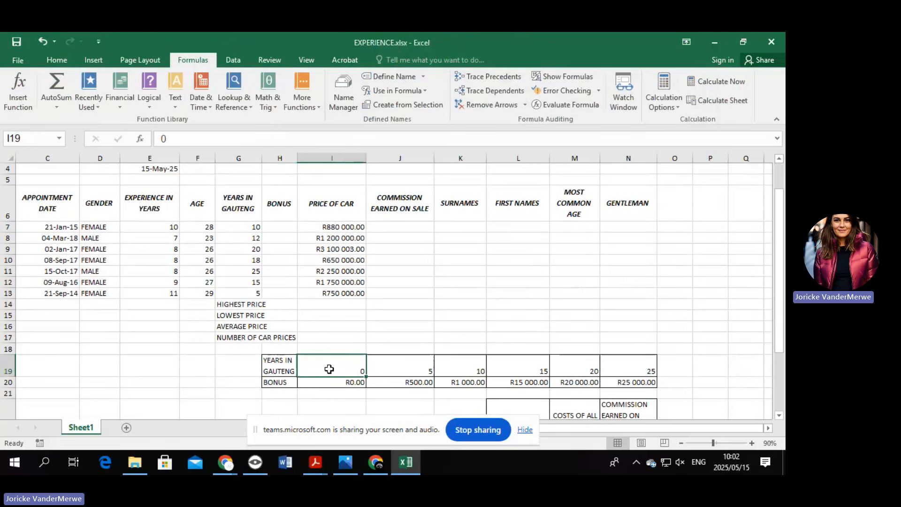
left_click_drag(251, 228, 256, 295)
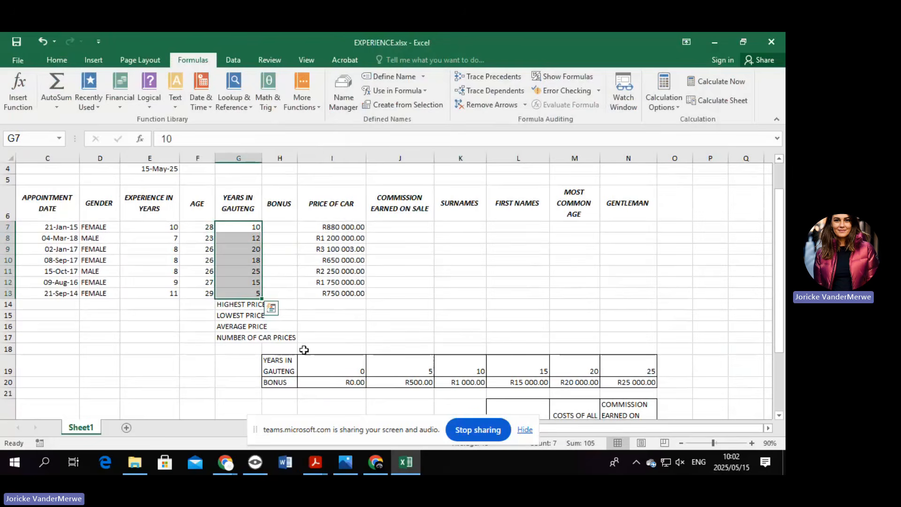
left_click(410, 381)
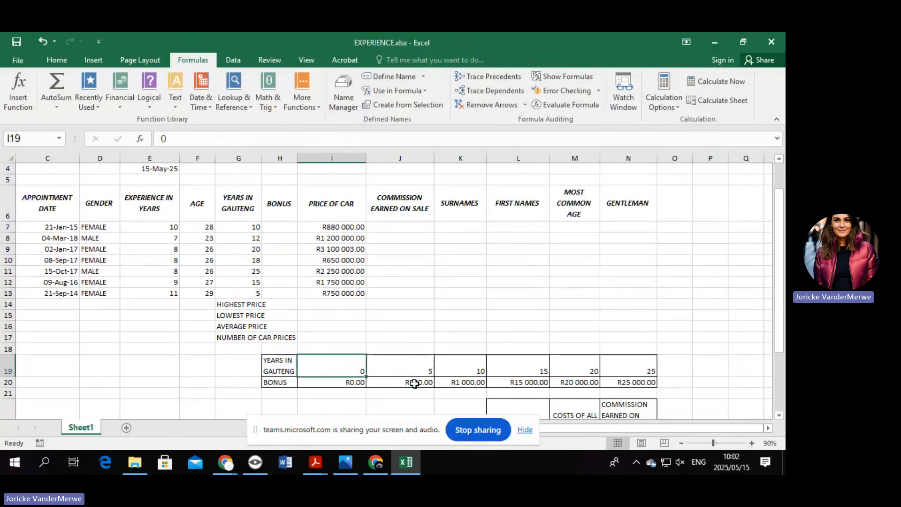
left_click(466, 385)
left_click(529, 384)
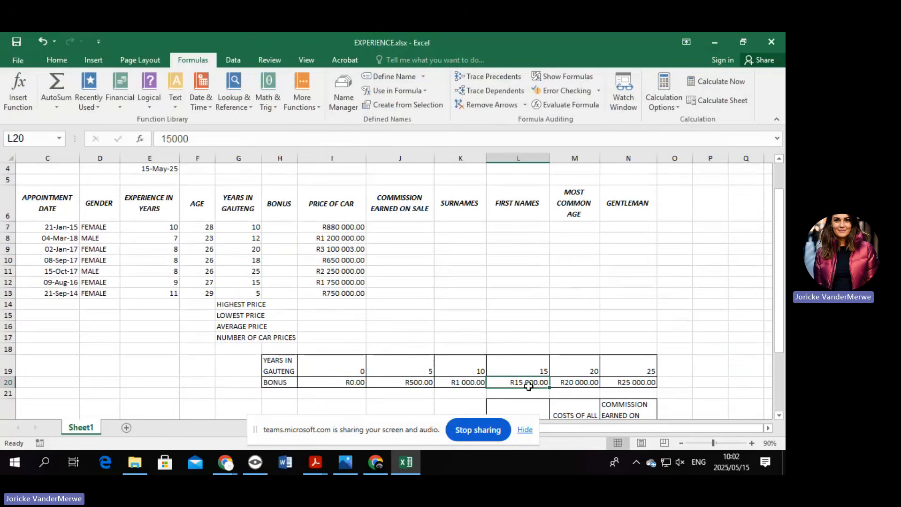
left_click(275, 229)
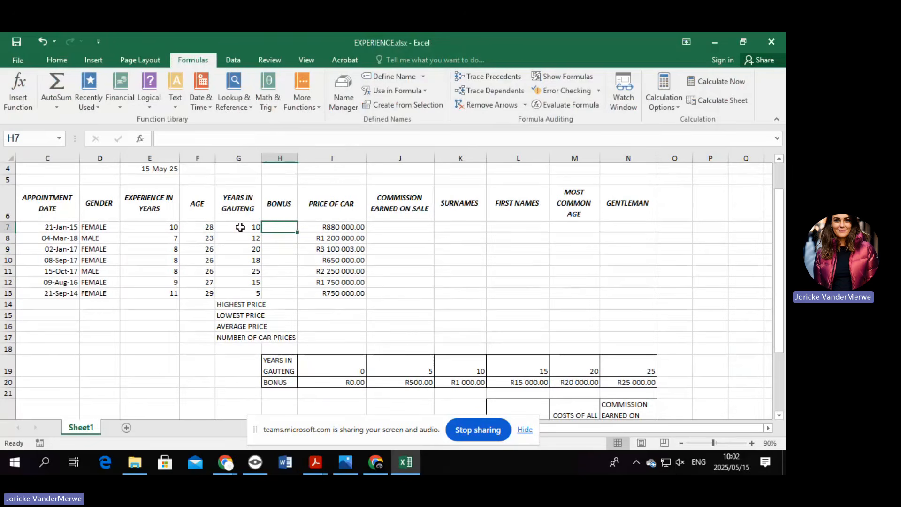
Search for and choose the HLOOKUP function for H7's bonus formula.
type("=")
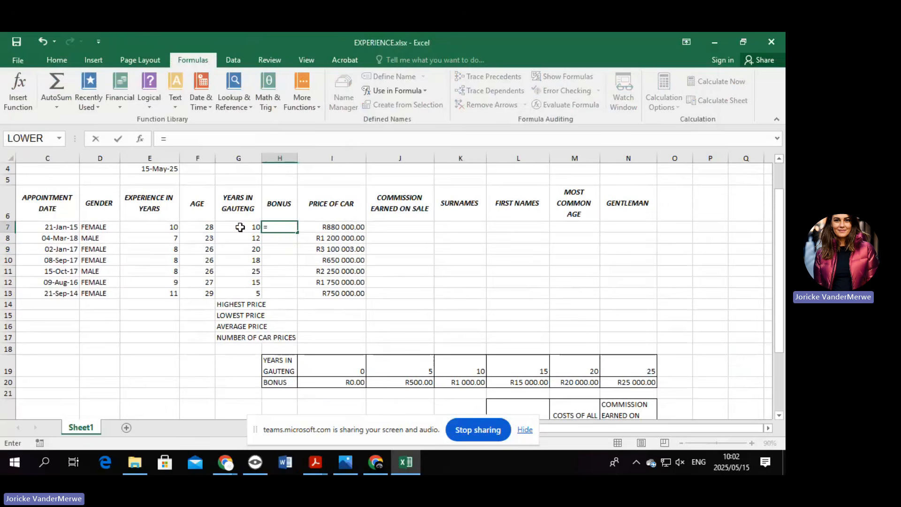
left_click(140, 140)
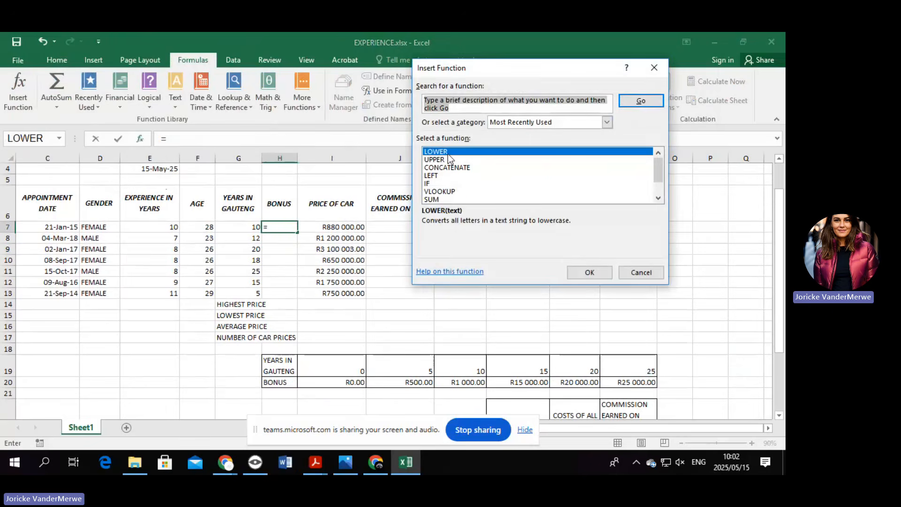
scroll(467, 185, "down", 1)
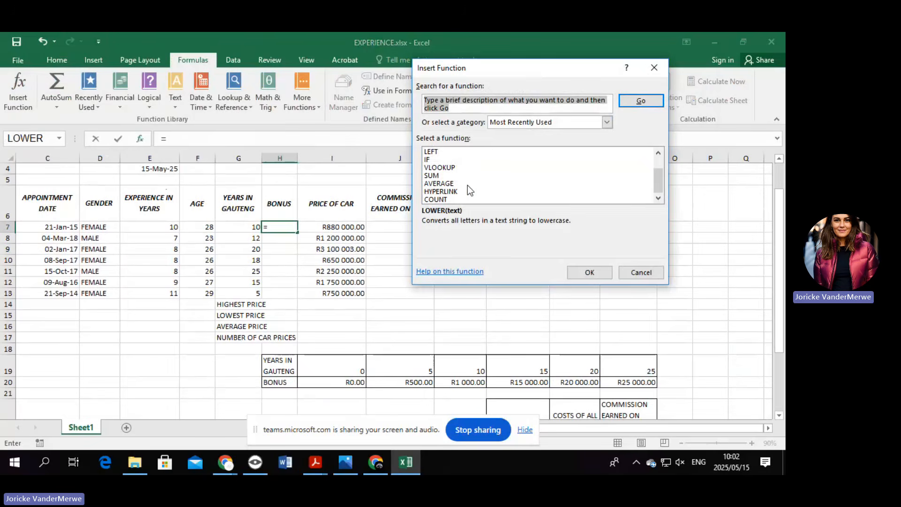
scroll(467, 185, "up", 1)
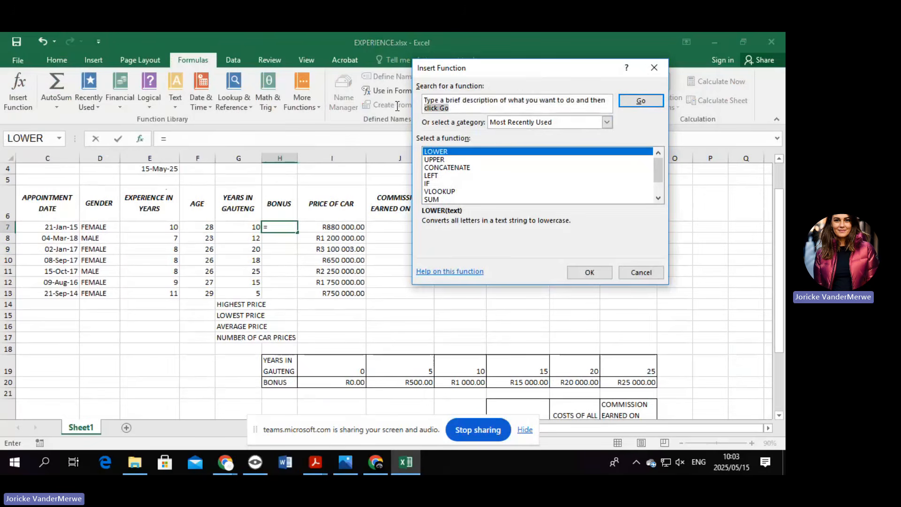
type("HLOO")
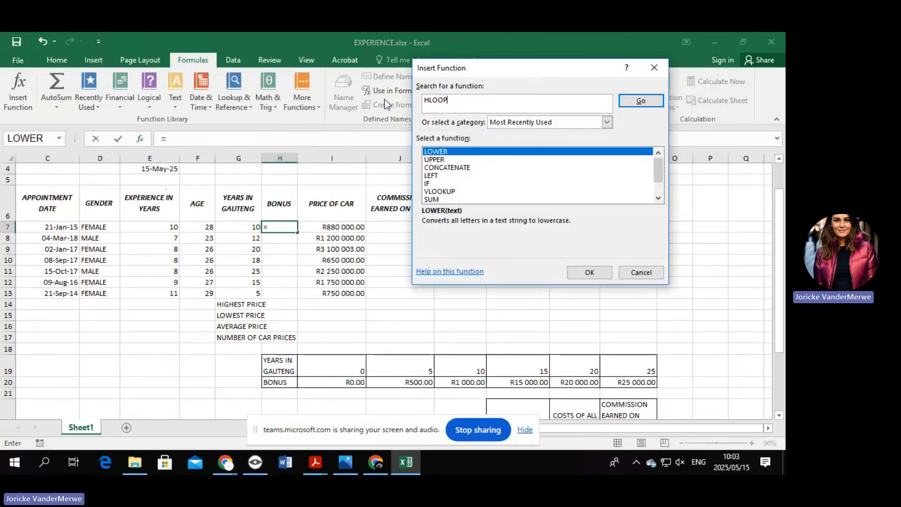
type("KUP")
left_click(641, 101)
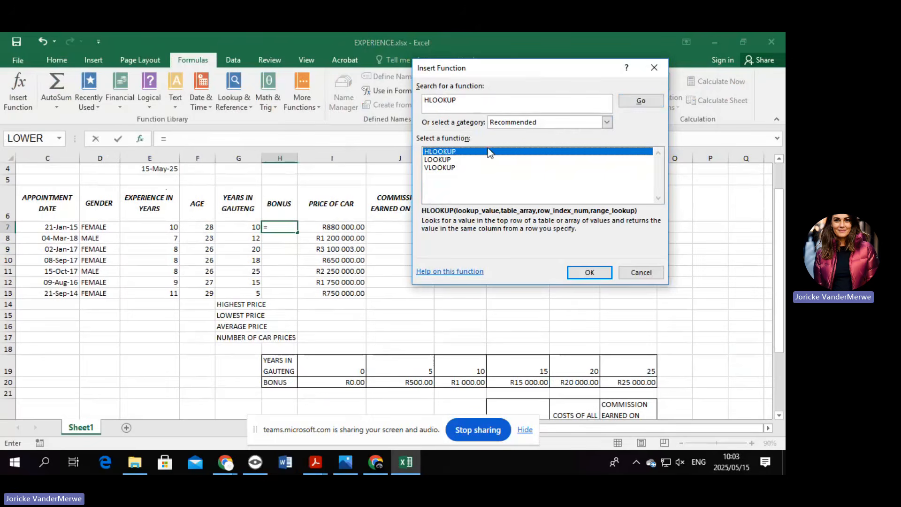
double_click(487, 150)
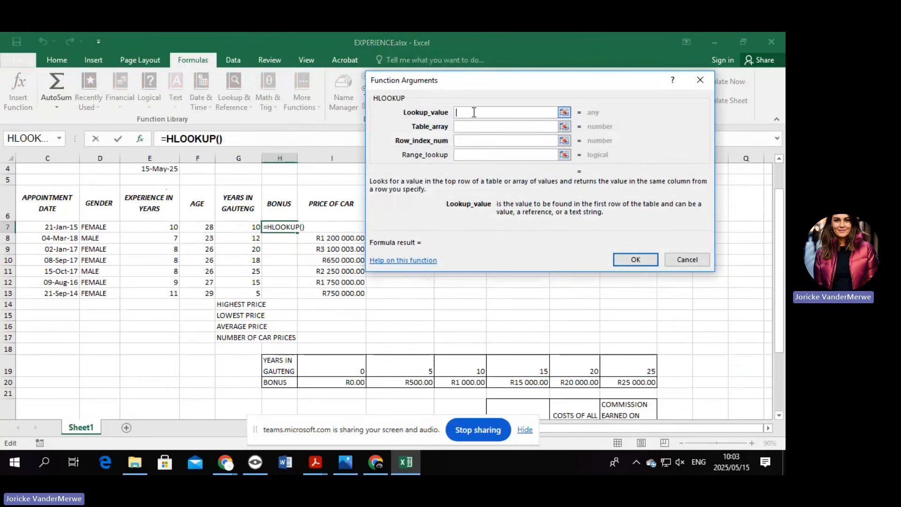
Set HLOOKUP to G7, BONUS, row 2 and fill down H7:H13 (1000, 1000, 20000, 15000, 25000, 15000, 500).
left_click(240, 226)
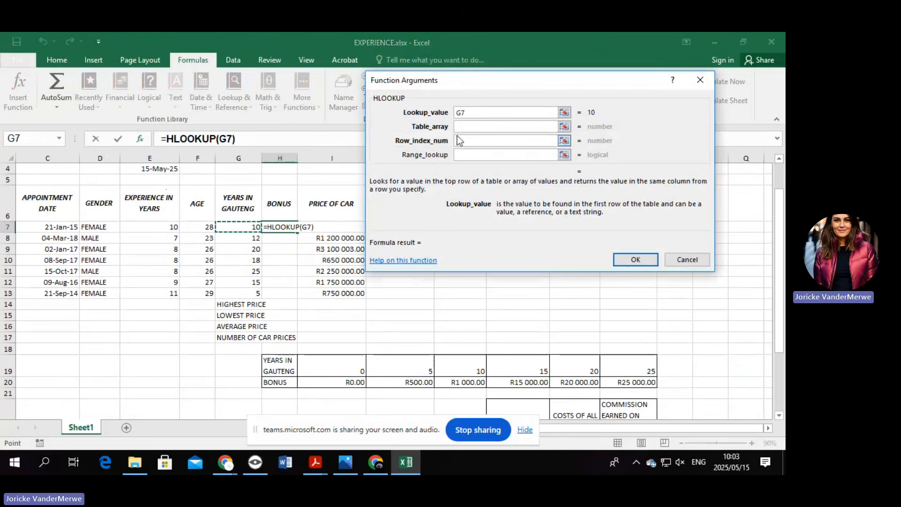
left_click(466, 126)
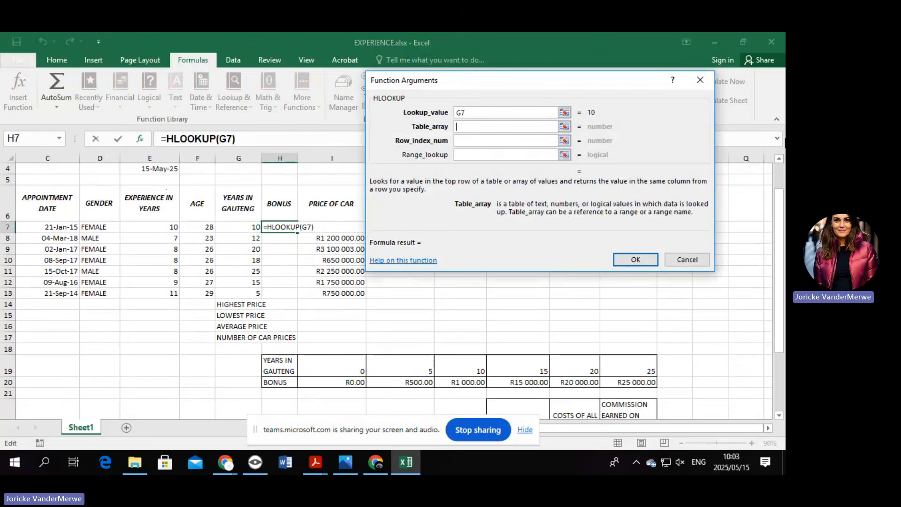
type("BONUS")
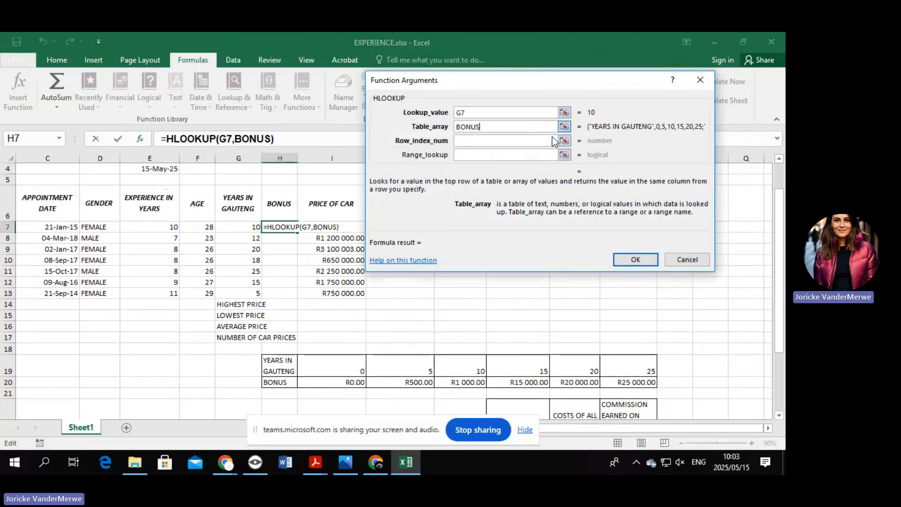
left_click(525, 143)
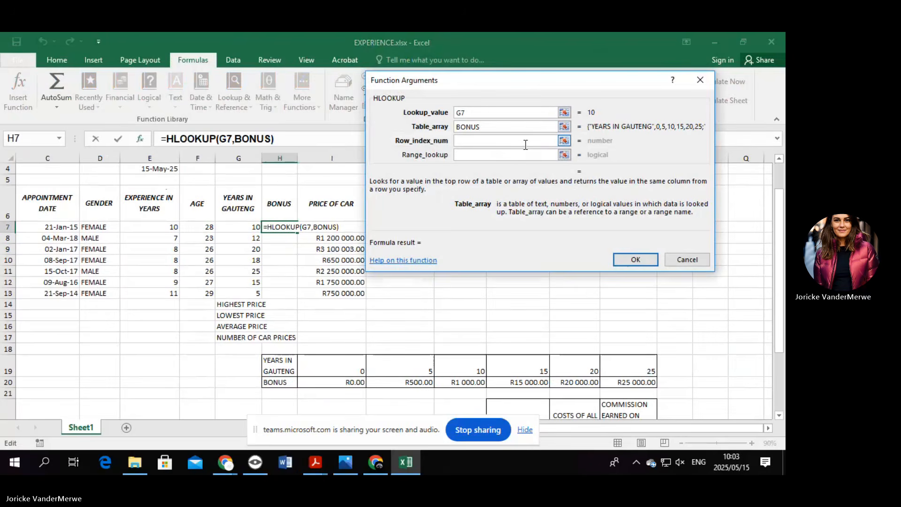
left_click(525, 144)
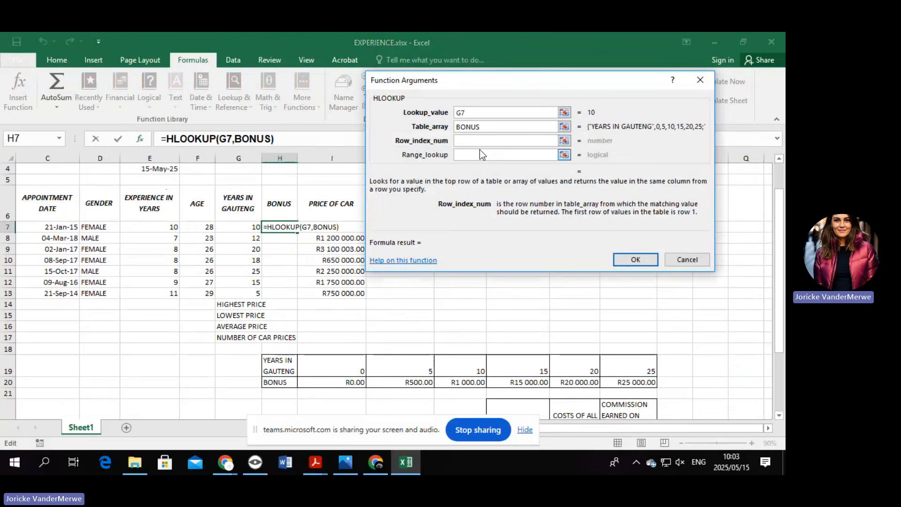
type("2")
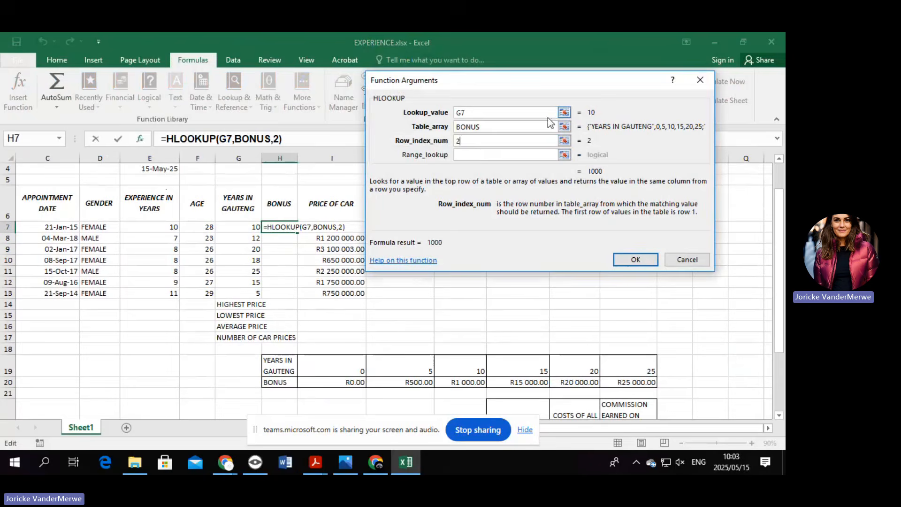
left_click(620, 259)
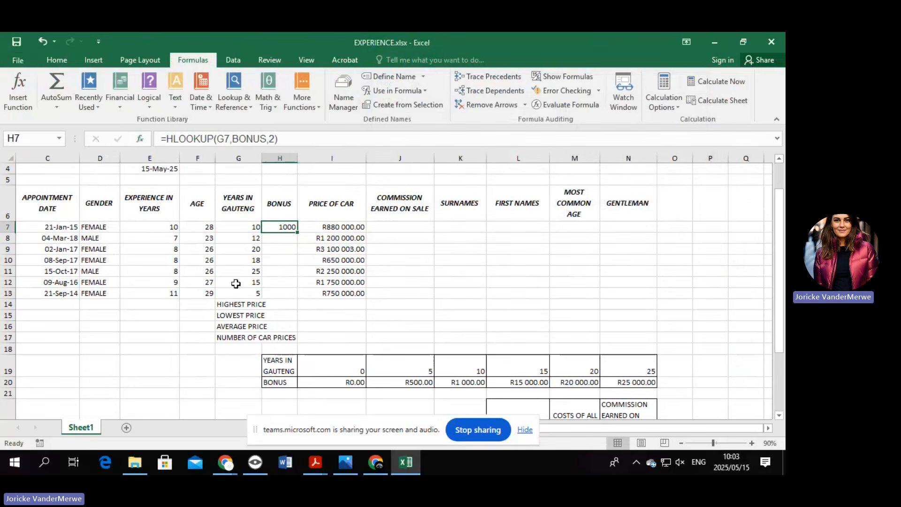
left_click_drag(296, 231, 299, 297)
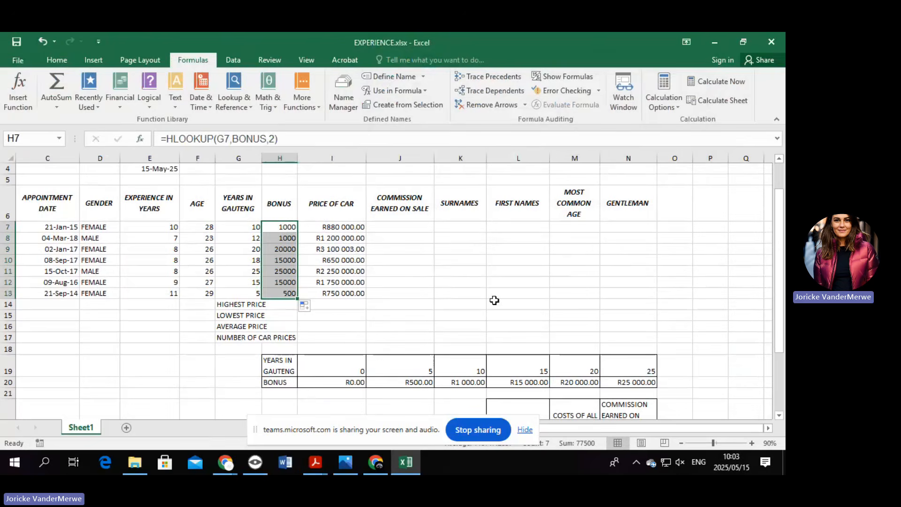
left_click(448, 273)
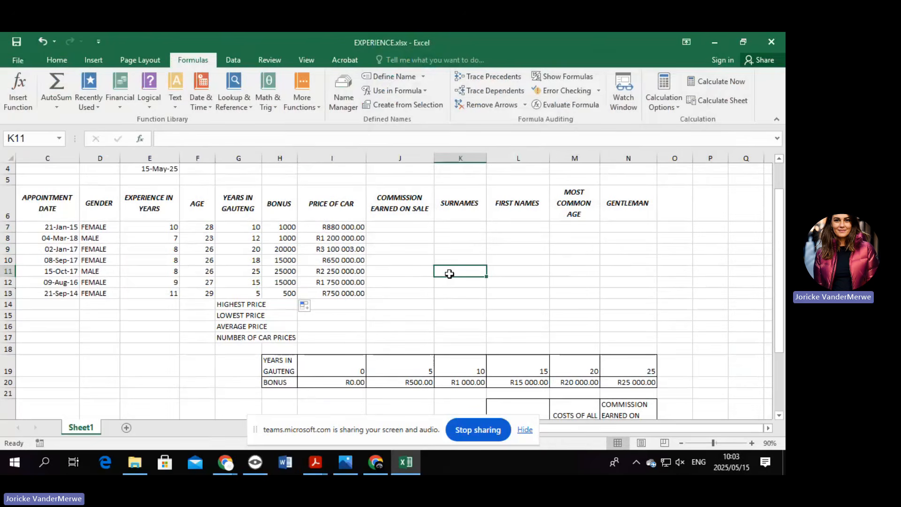
type("N/A")
key("Return")
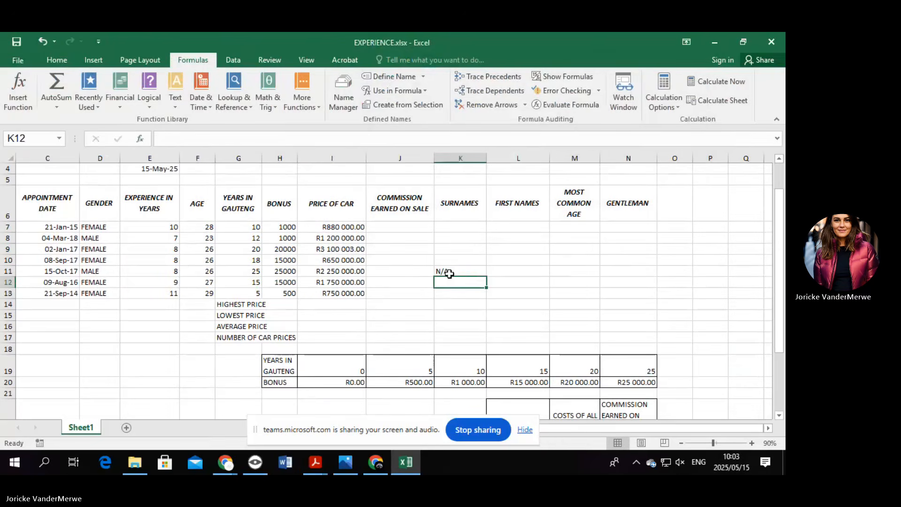
left_click(466, 268)
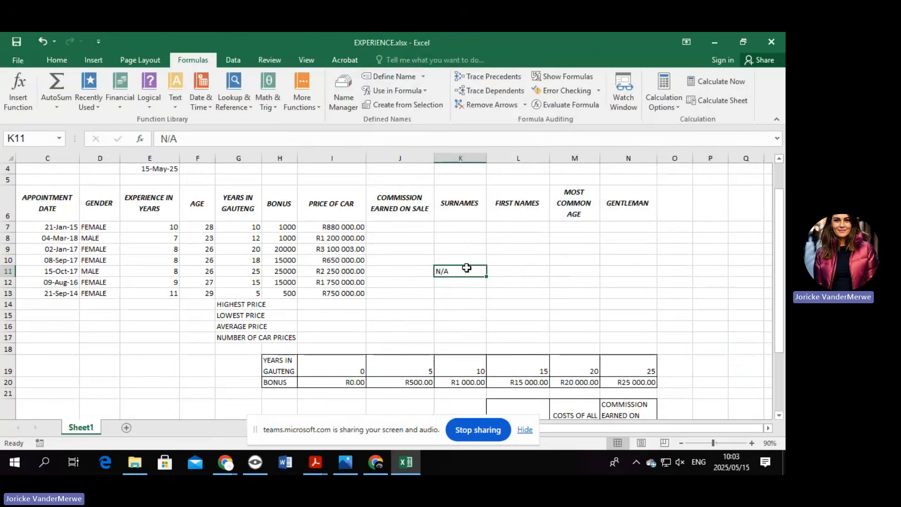
key("Delete")
left_click(462, 282)
left_click(474, 293)
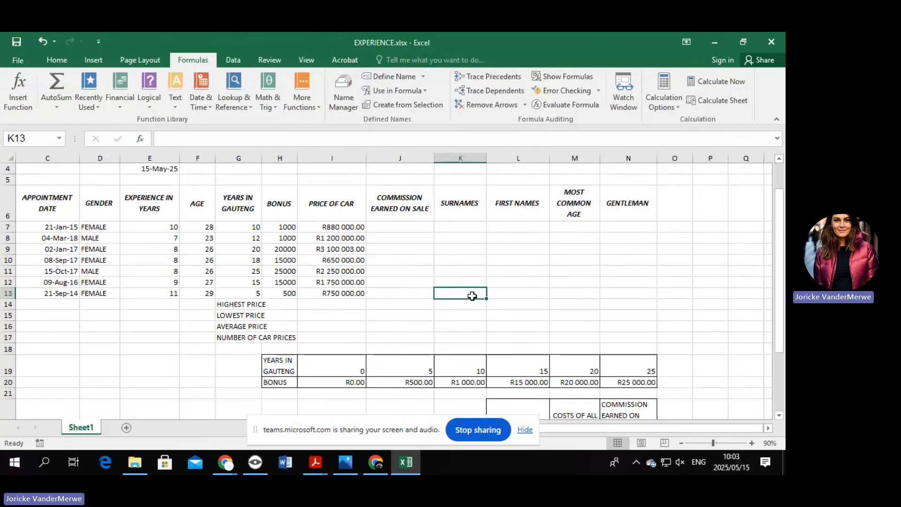
left_click_drag(323, 372, 619, 381)
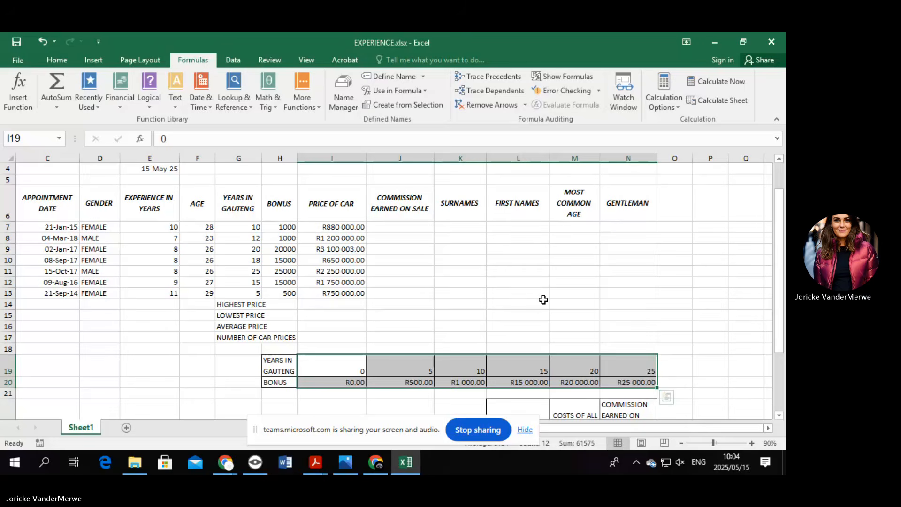
Select the price table, then the years and bonus lookup table range.
scroll(543, 299, "down", 2)
left_click_drag(516, 328, 639, 398)
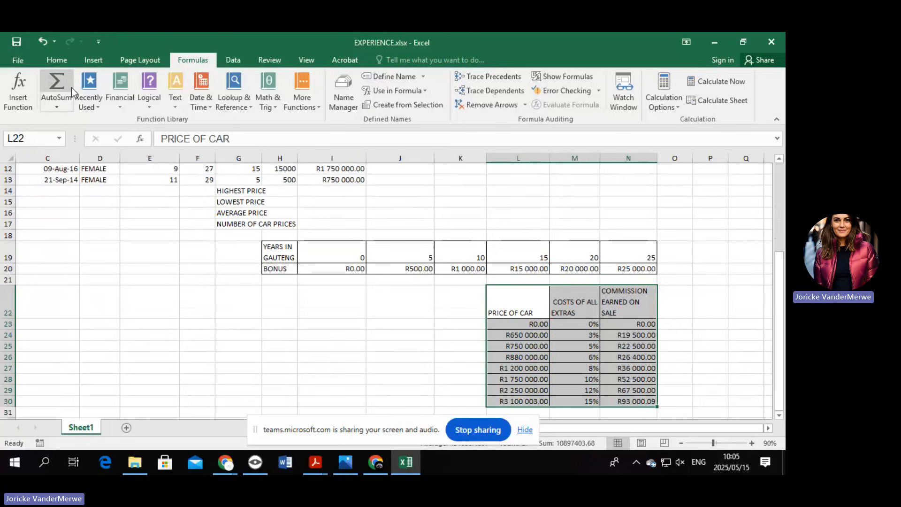
left_click(238, 322)
left_click_drag(338, 269, 652, 269)
scroll(657, 365, "down", 1)
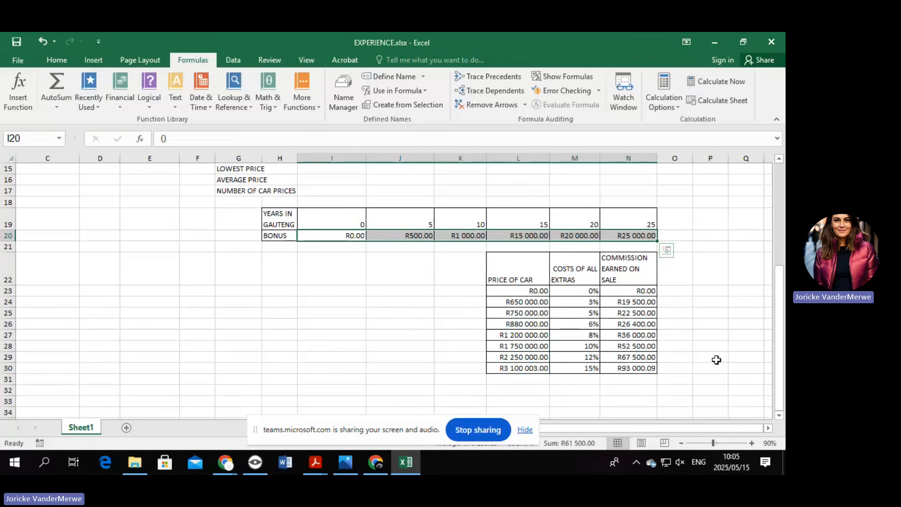
left_click(751, 345)
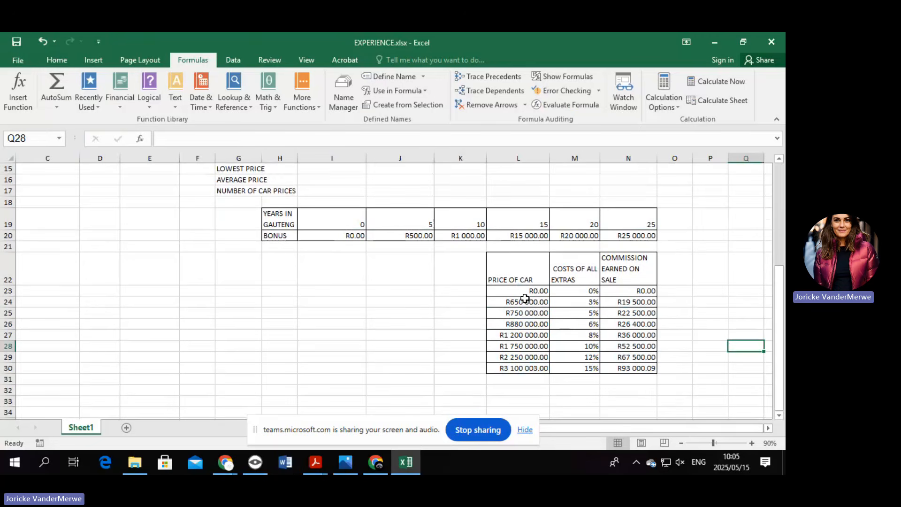
left_click_drag(353, 222, 628, 234)
left_click(67, 61)
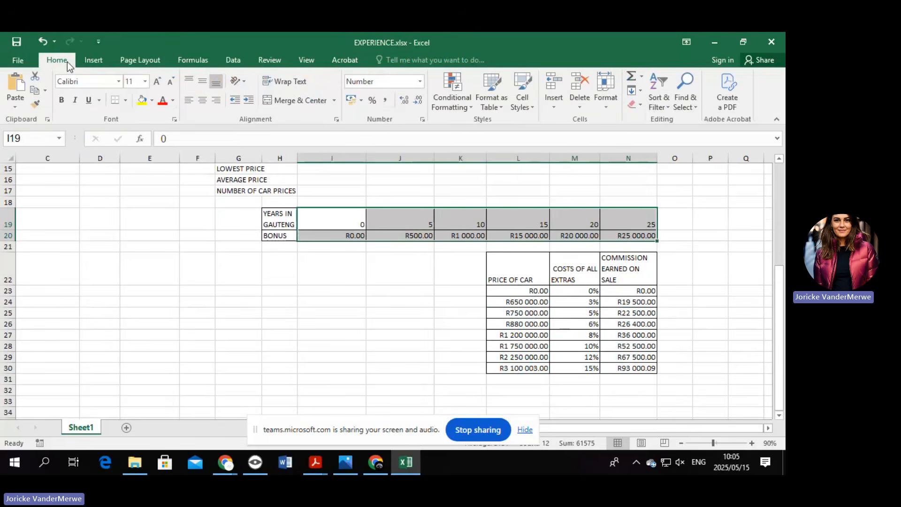
left_click(657, 99)
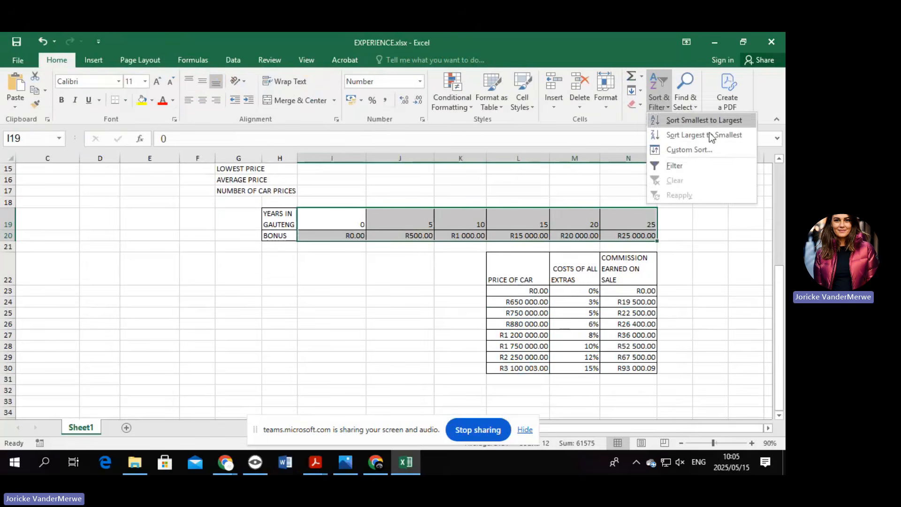
left_click(712, 150)
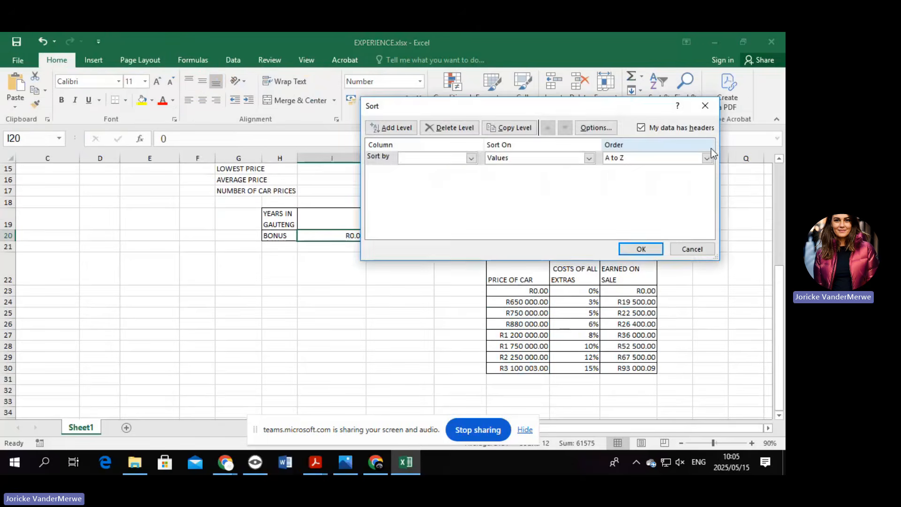
left_click(611, 131)
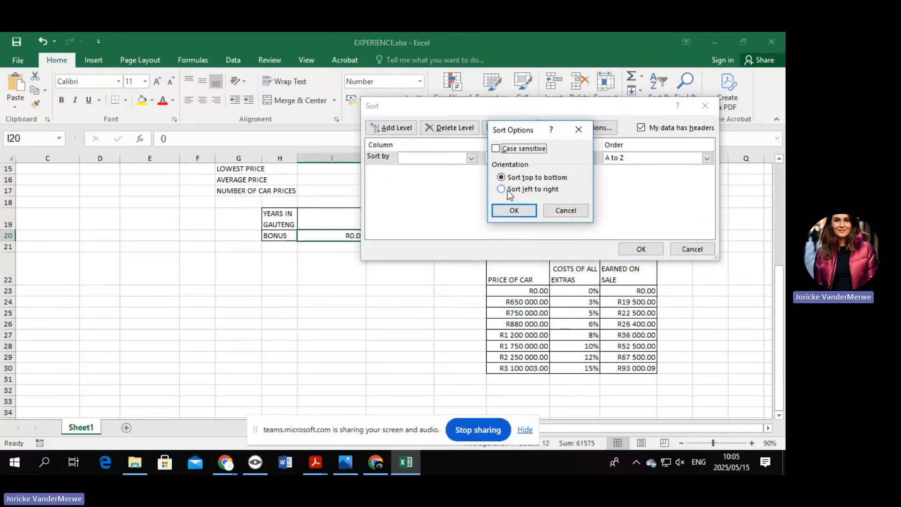
left_click(568, 211)
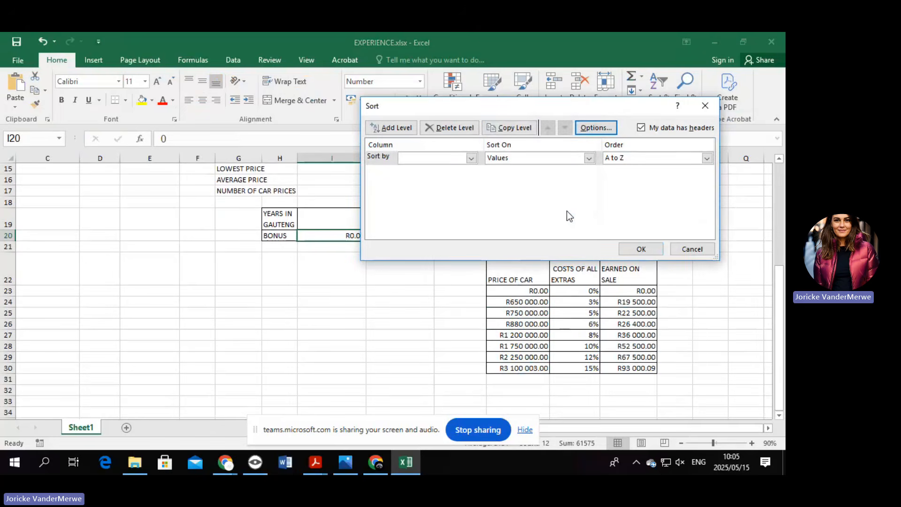
key("Escape")
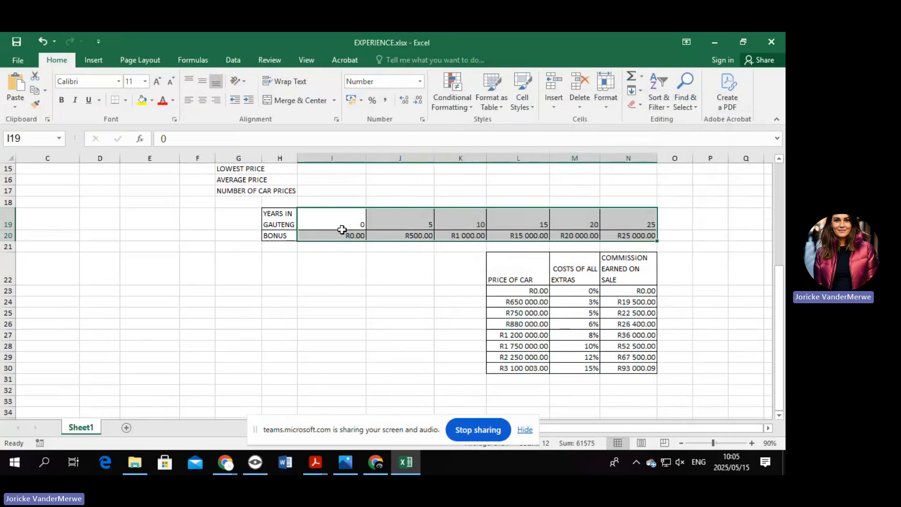
left_click(342, 236)
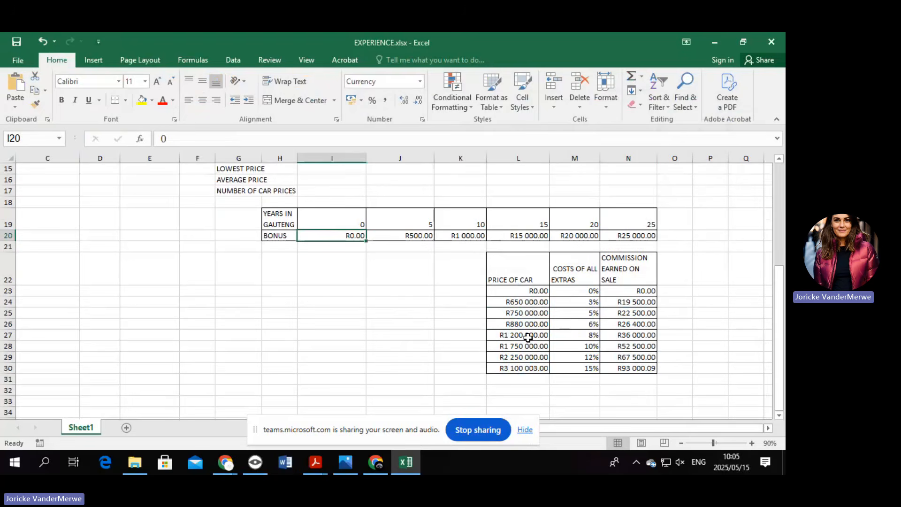
Define the price and commission table L22:N30 as the name PRICE.
left_click_drag(520, 267, 649, 368)
right_click(511, 296)
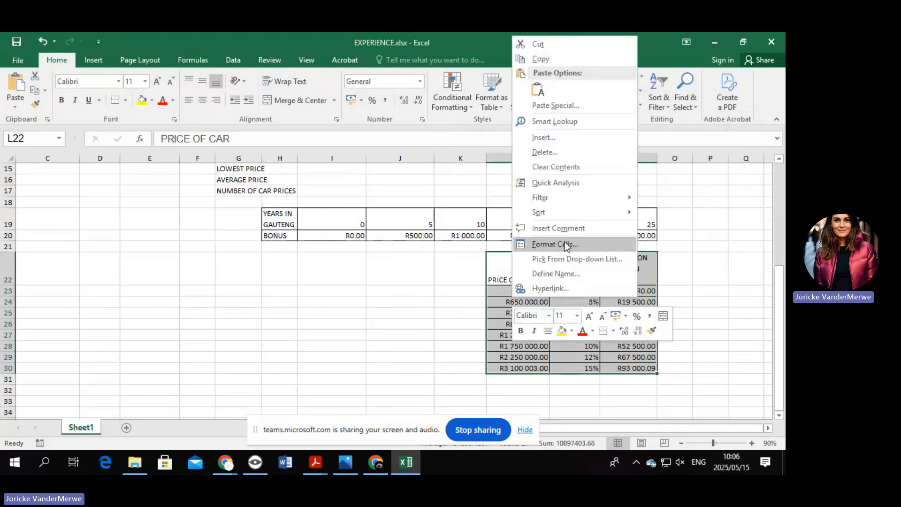
left_click(569, 274)
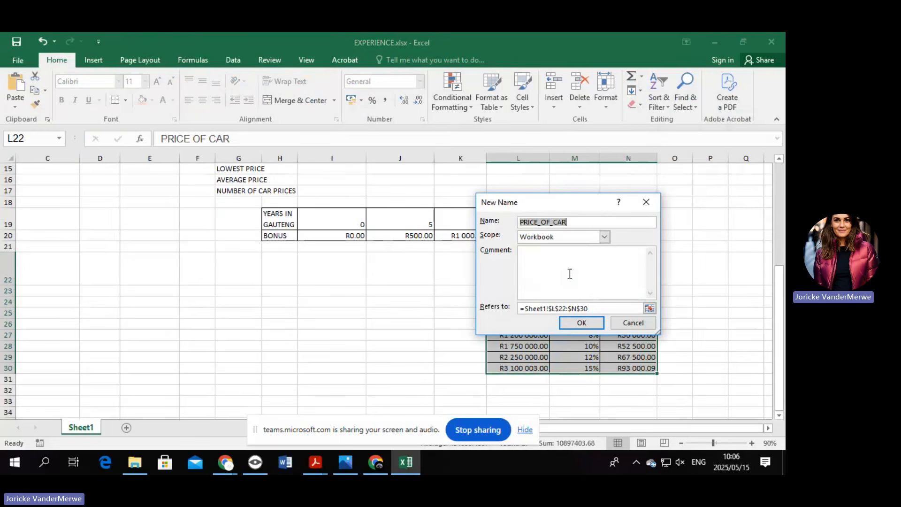
type("PRICE")
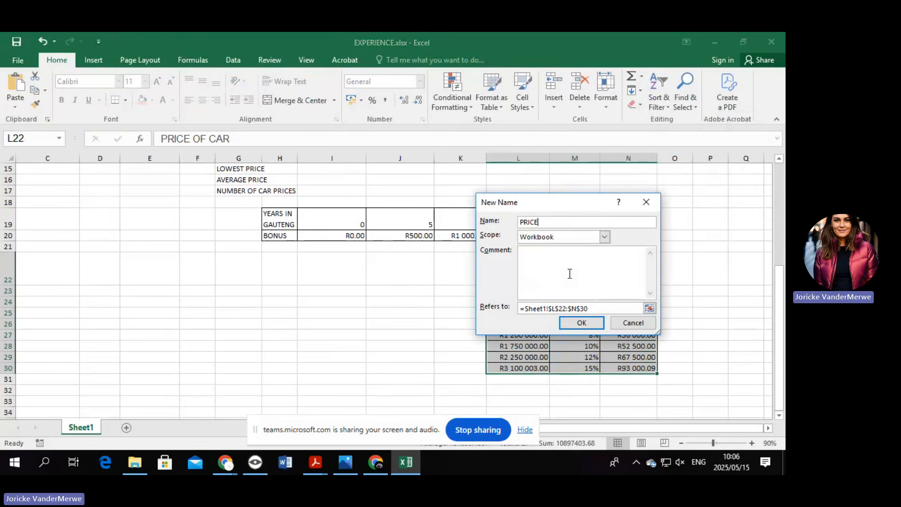
left_click(582, 323)
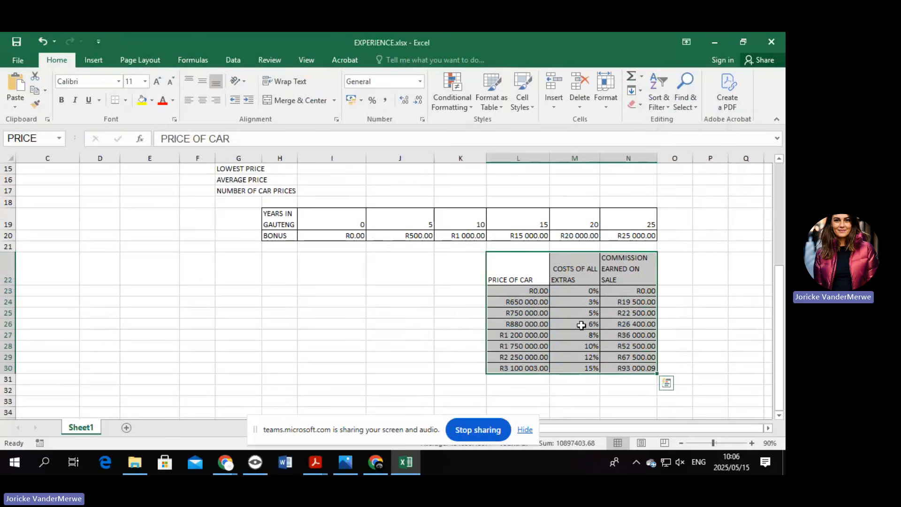
scroll(581, 324, "up", 5)
Start an HLOOKUP in J7 using I7 as the lookup value, then abandon it.
left_click(405, 262)
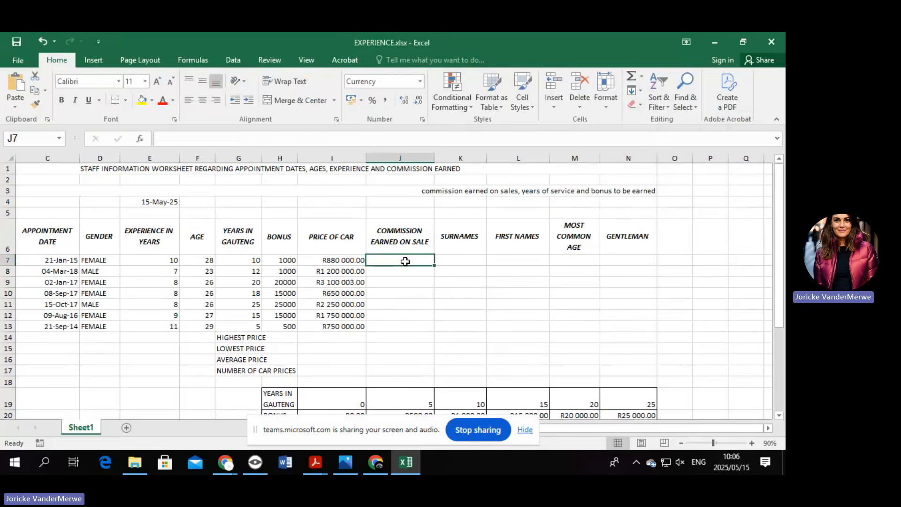
type("=")
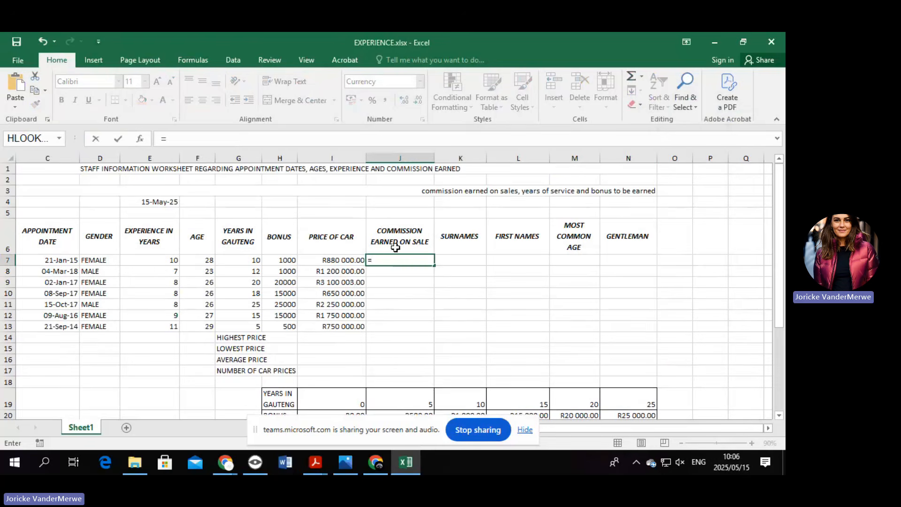
left_click(140, 139)
double_click(468, 152)
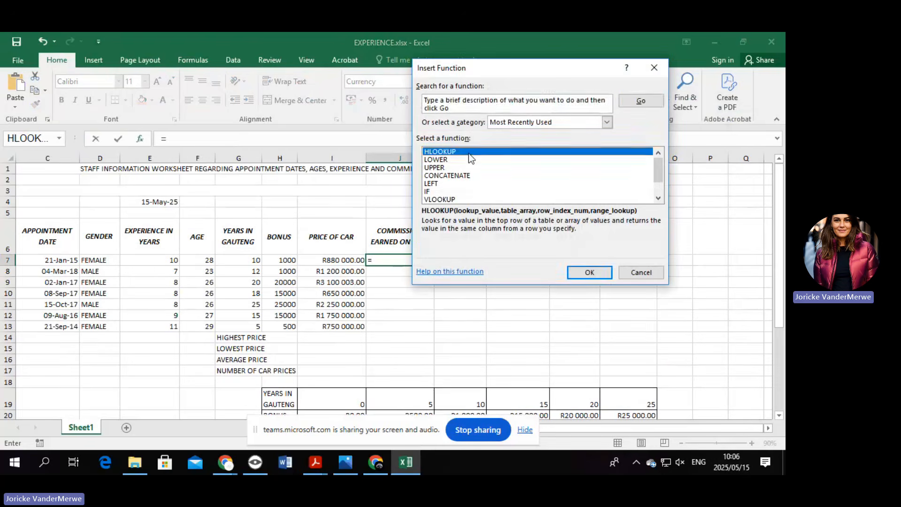
left_click_drag(512, 86, 618, 90)
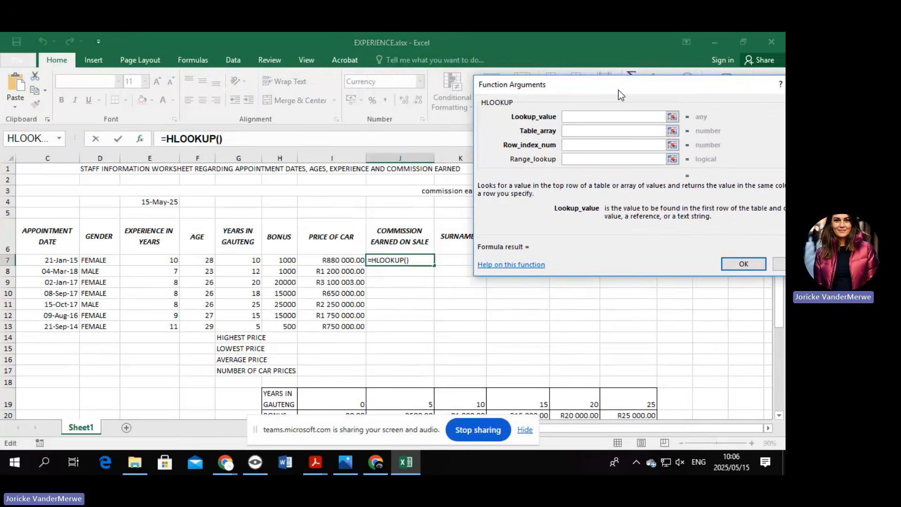
left_click(350, 262)
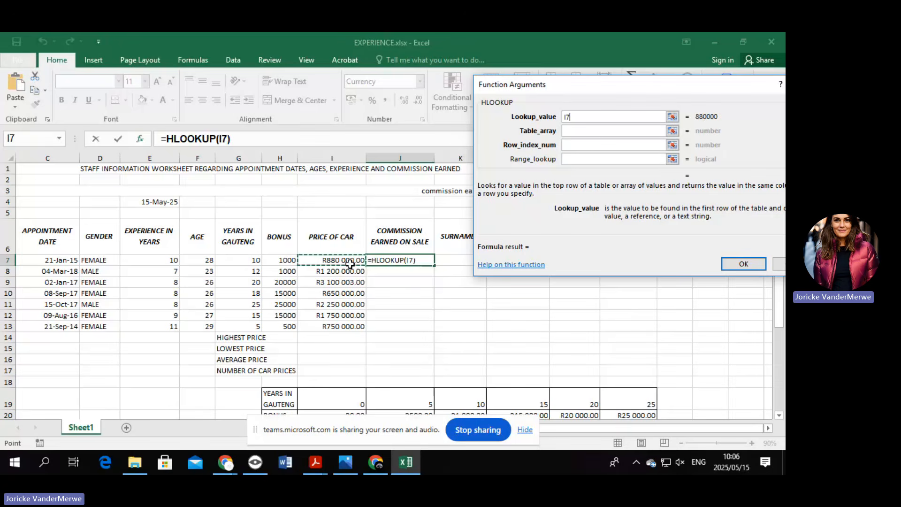
scroll(539, 372, "down", 4)
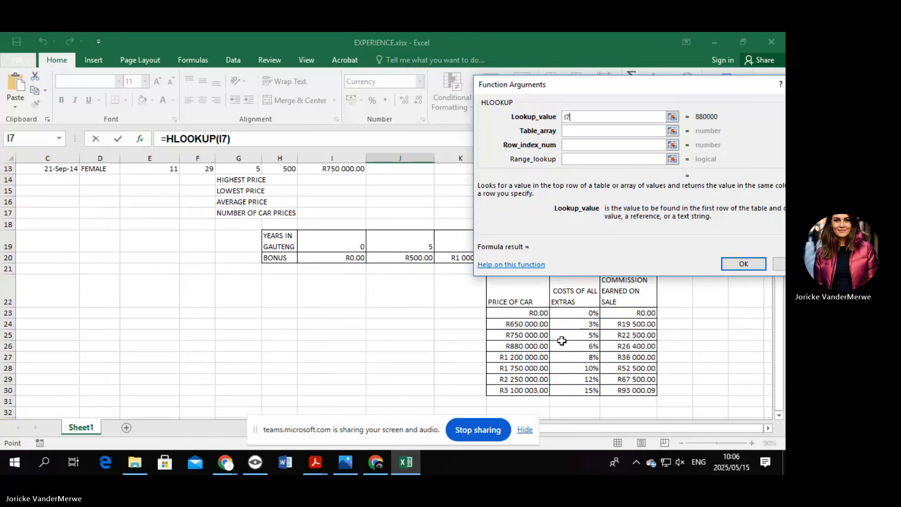
scroll(573, 336, "up", 1)
scroll(573, 336, "up", 1)
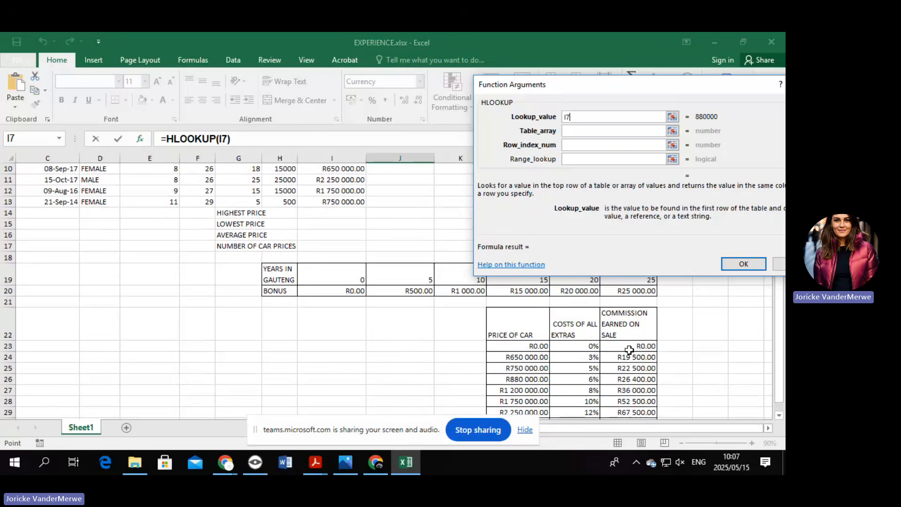
scroll(628, 350, "up", 1)
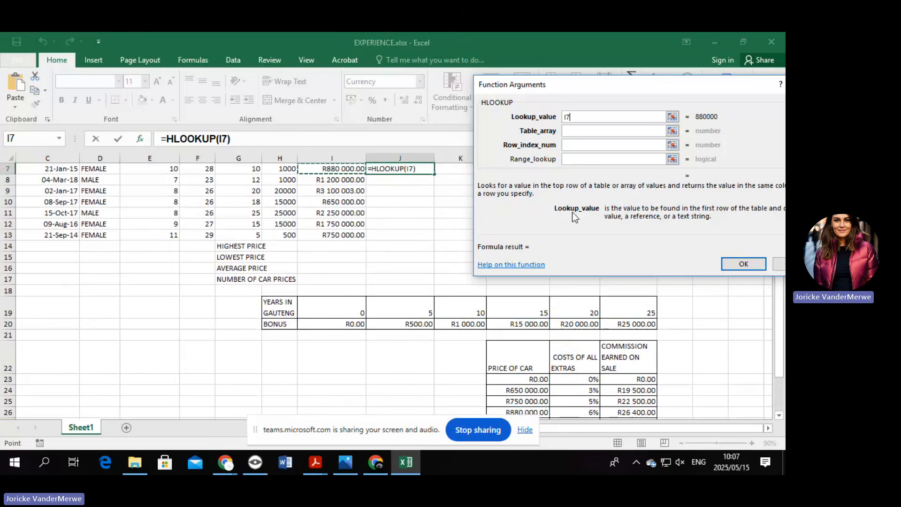
left_click(781, 265)
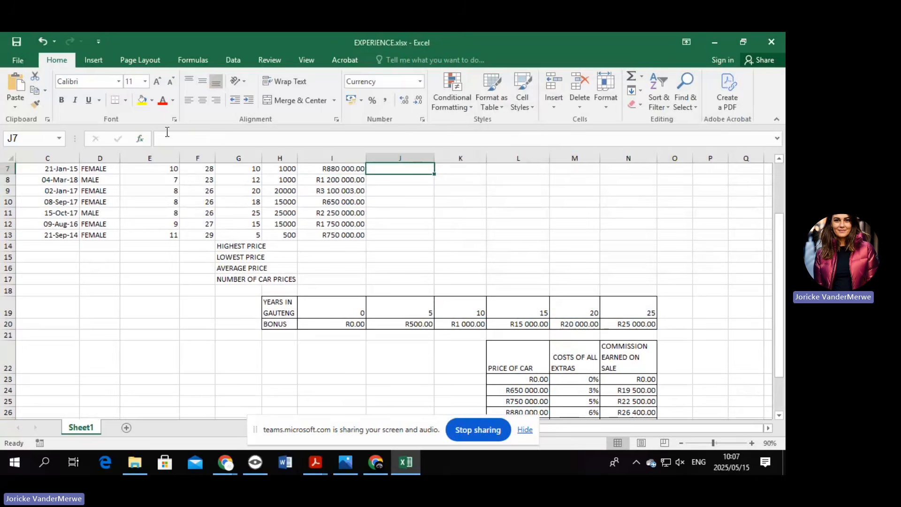
Enter =VLOOKUP(I7,PRICE,3) in J7 and fill it down to J13.
left_click(145, 141)
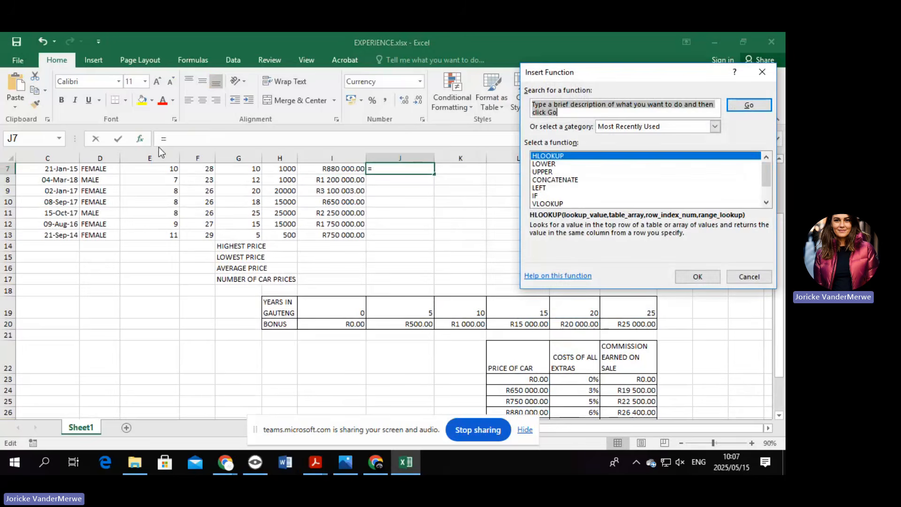
left_click(575, 205)
left_click(698, 276)
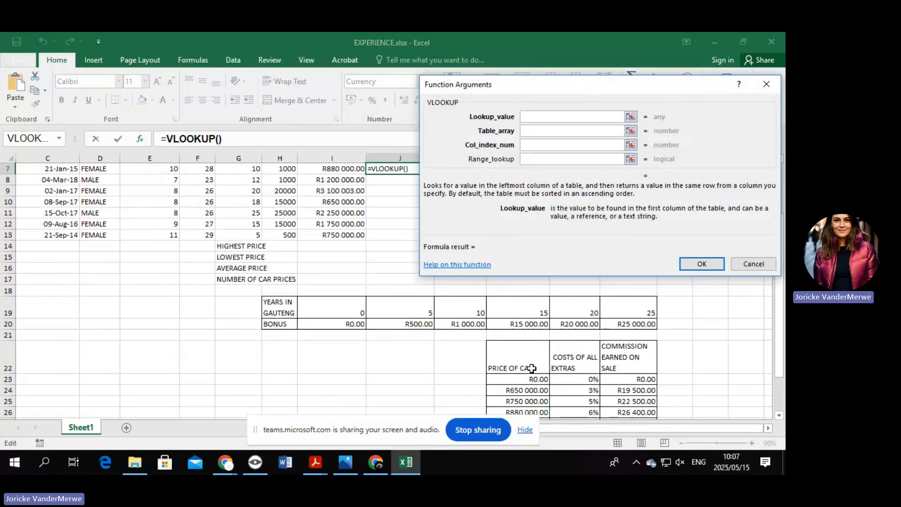
left_click(339, 168)
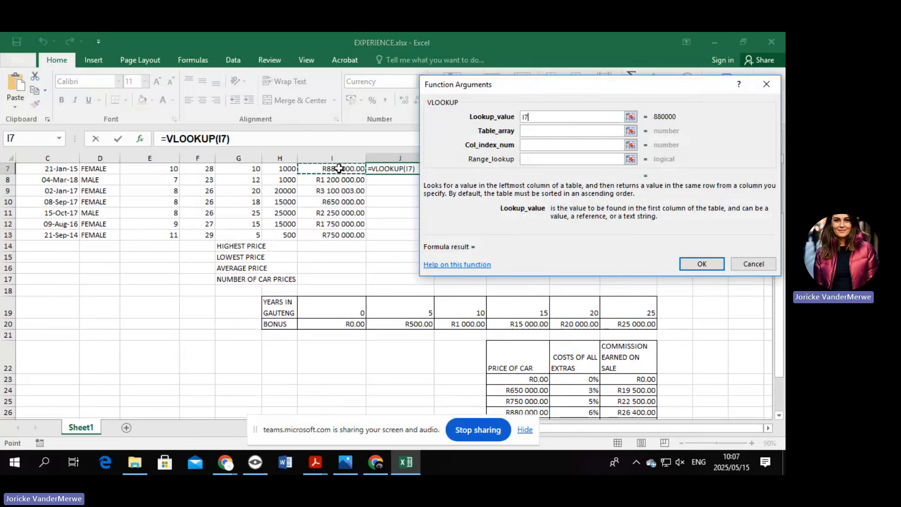
left_click(559, 131)
type("PRICE")
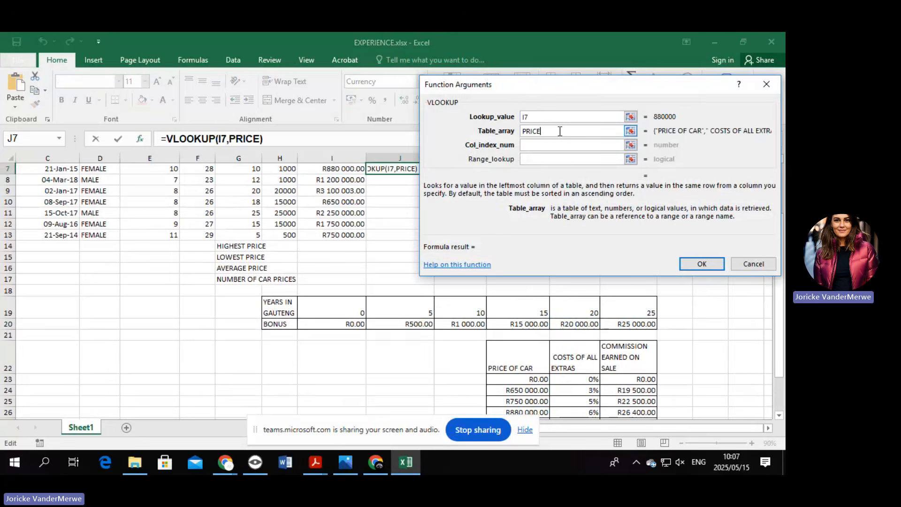
left_click(531, 145)
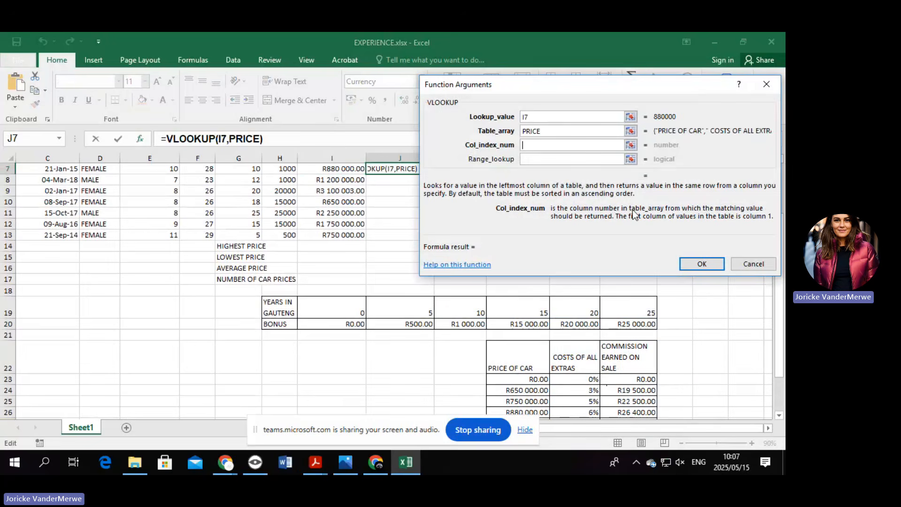
type("3")
left_click(701, 263)
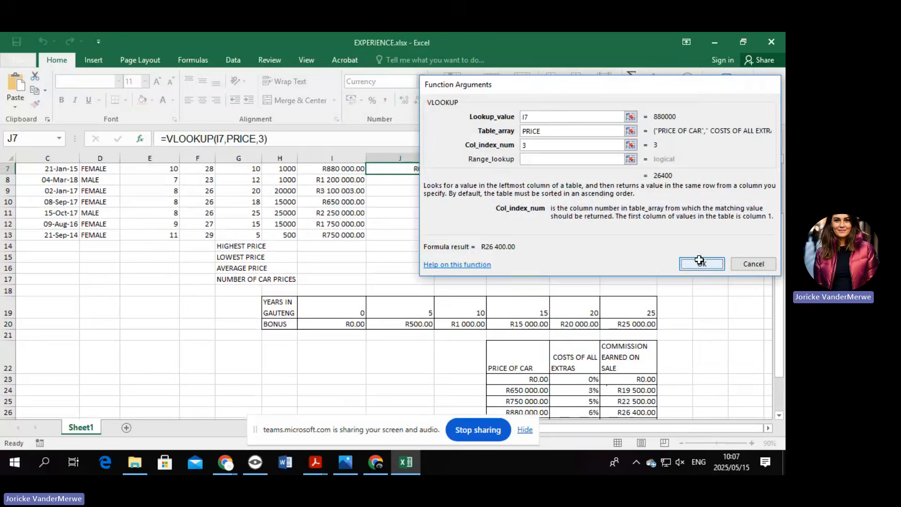
scroll(549, 221, "up", 2)
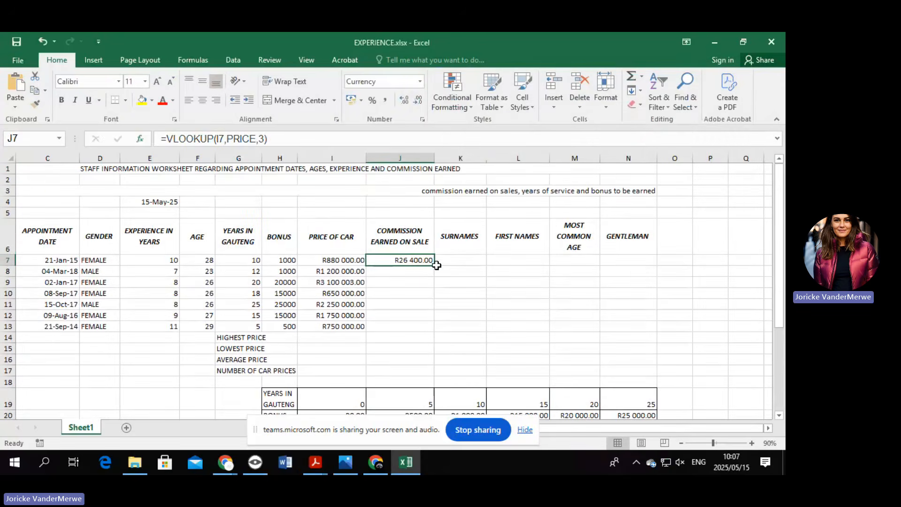
left_click_drag(436, 266, 434, 329)
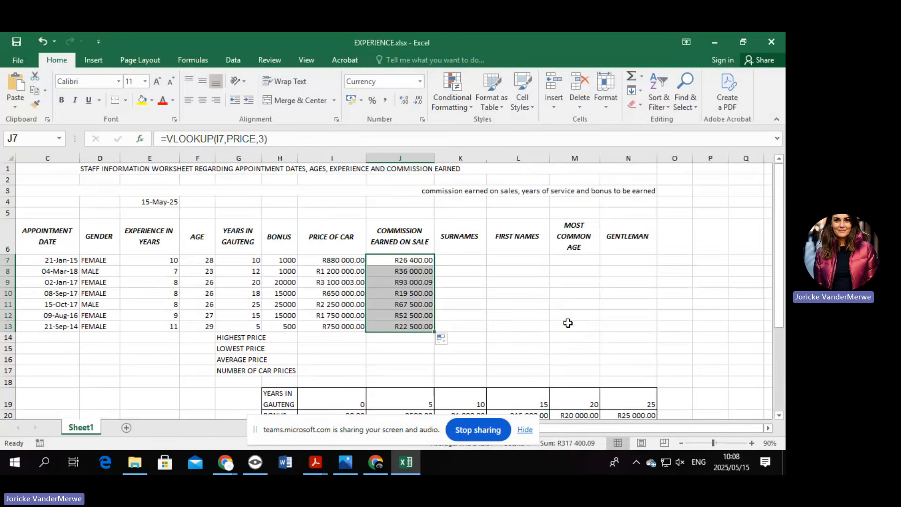
left_click(473, 261)
type("=")
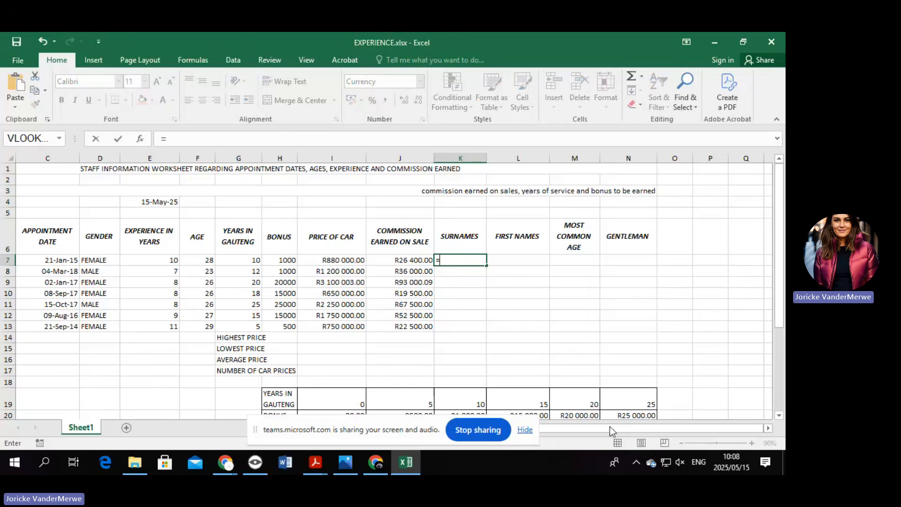
Enter =LEFT(B7,6) in K7, showing SEBAKA, and fill it down to K13.
left_click_drag(676, 429, 601, 431)
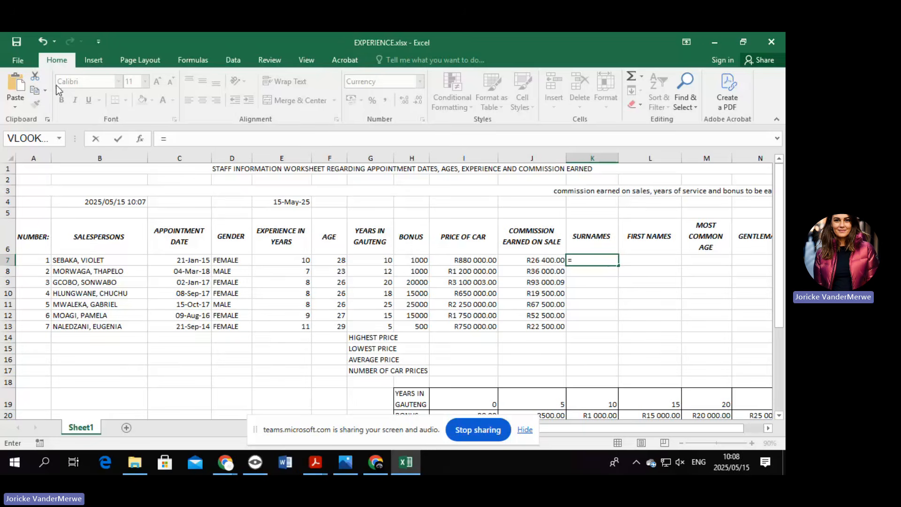
left_click(138, 139)
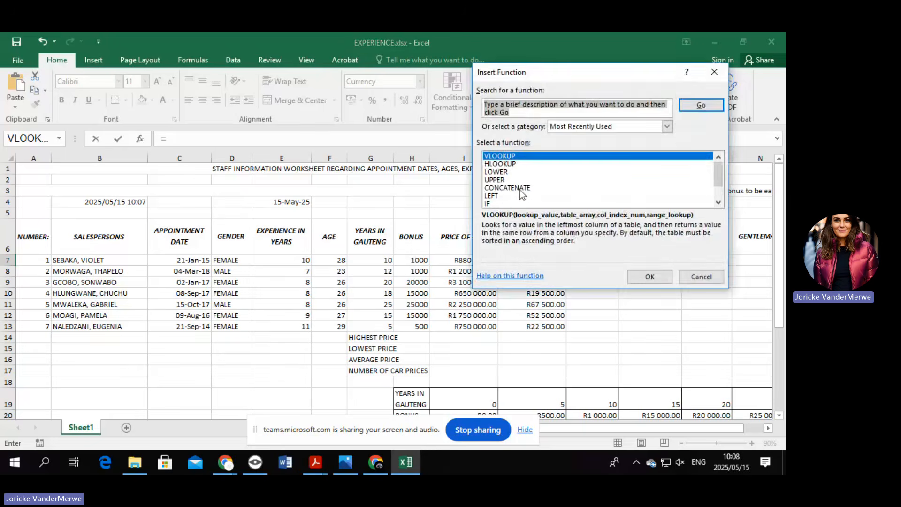
double_click(501, 202)
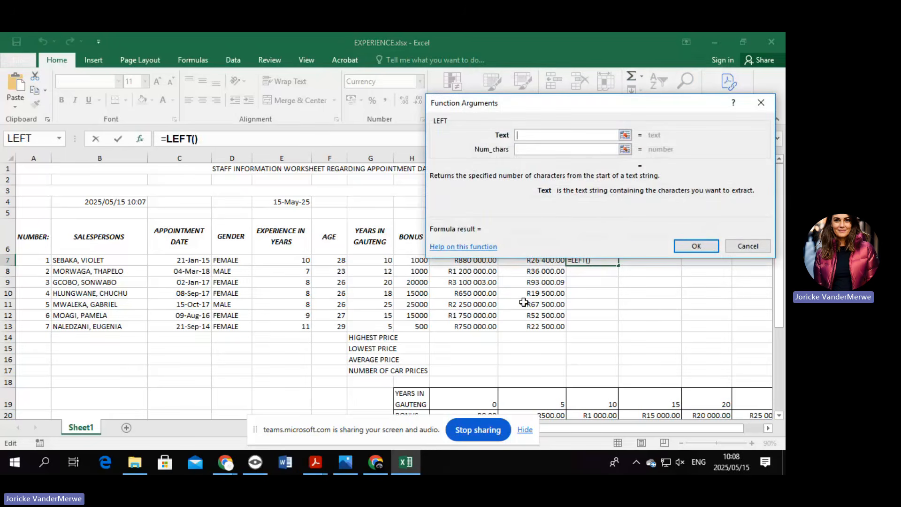
left_click(106, 261)
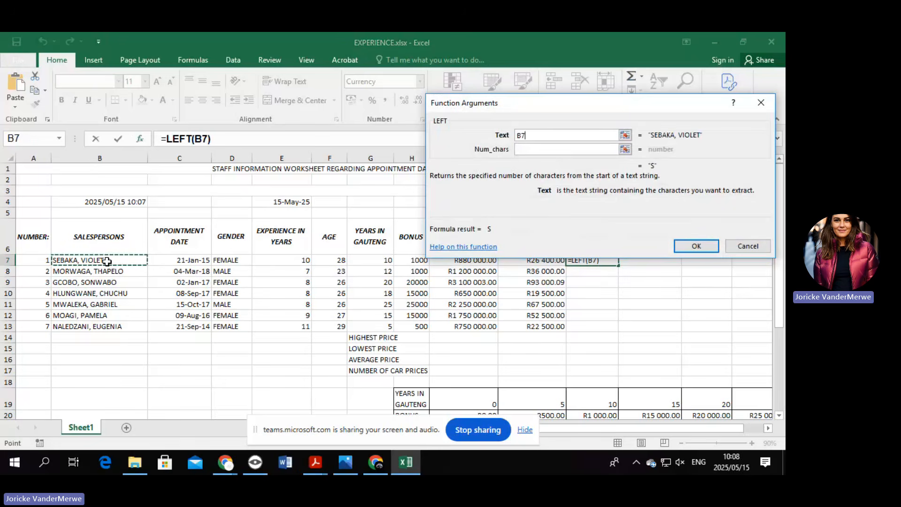
left_click(544, 148)
type("6")
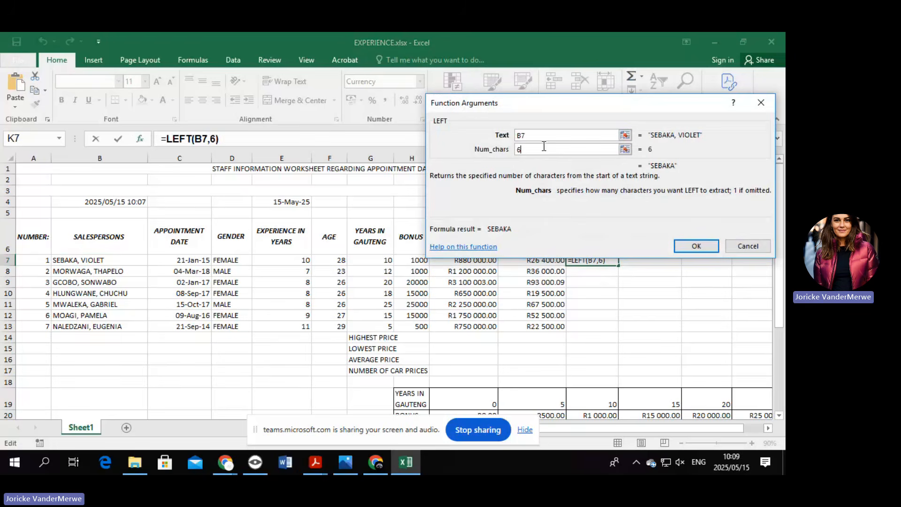
left_click(693, 254)
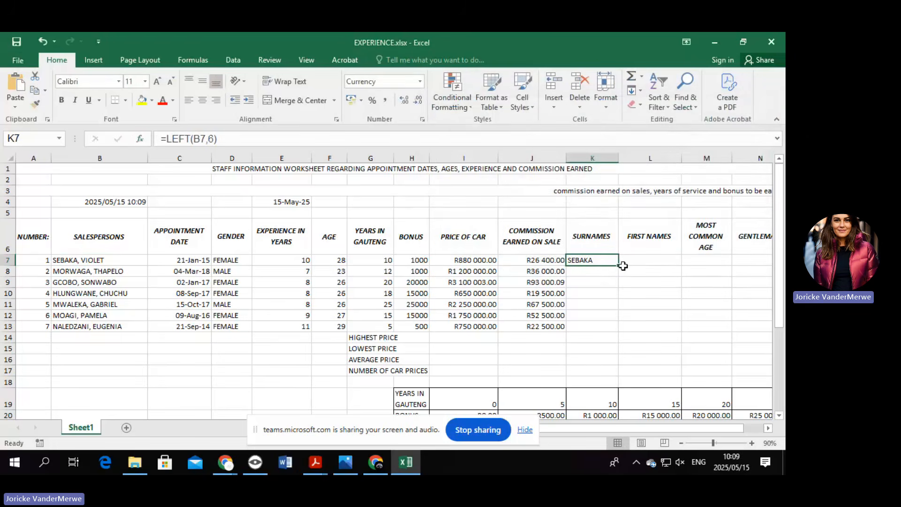
left_click_drag(618, 265, 622, 329)
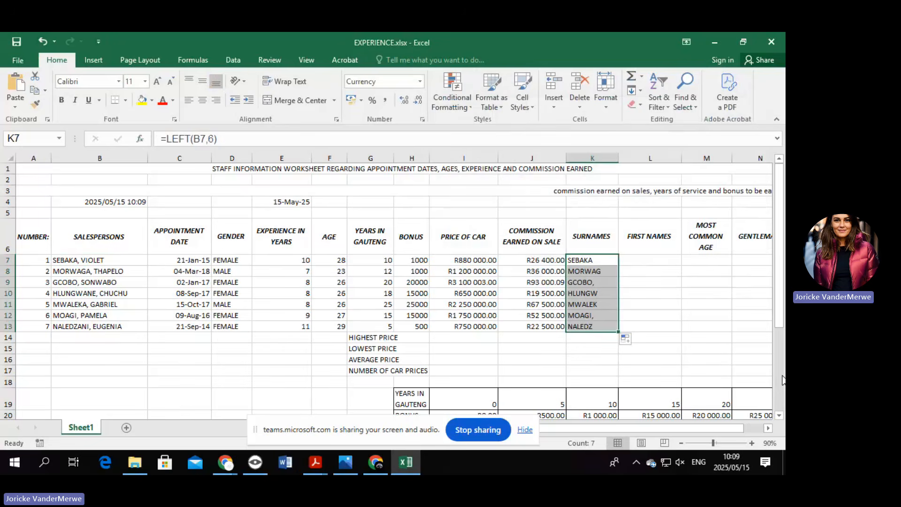
left_click(661, 259)
type("=")
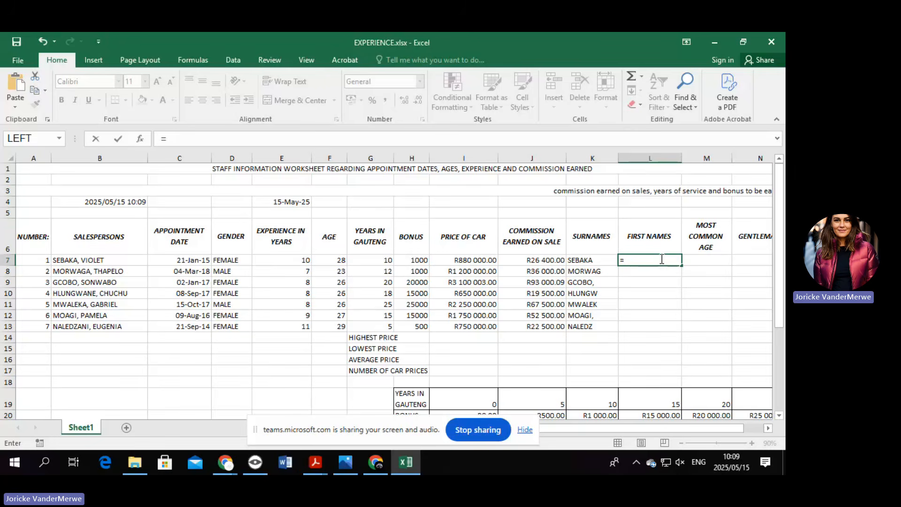
Enter =RIGHT(B7,7) in L7 and fill it down to L13.
left_click(140, 139)
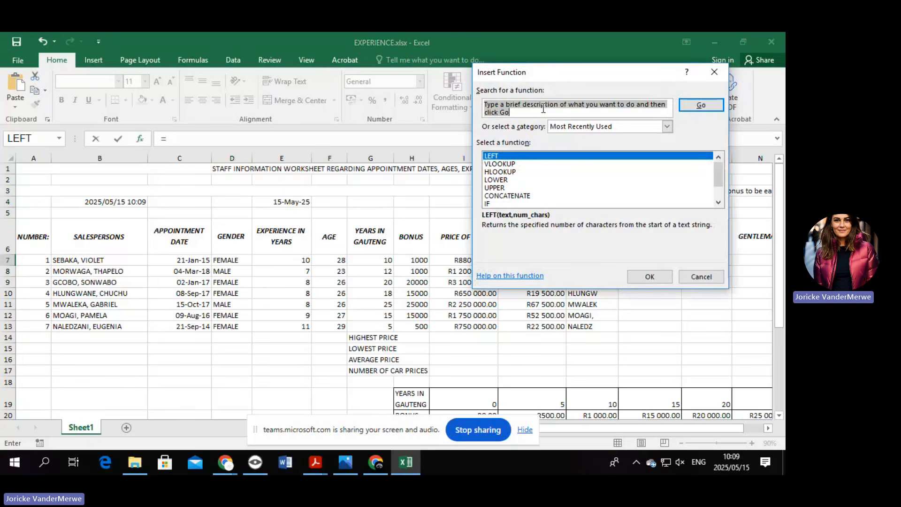
type("RIGH")
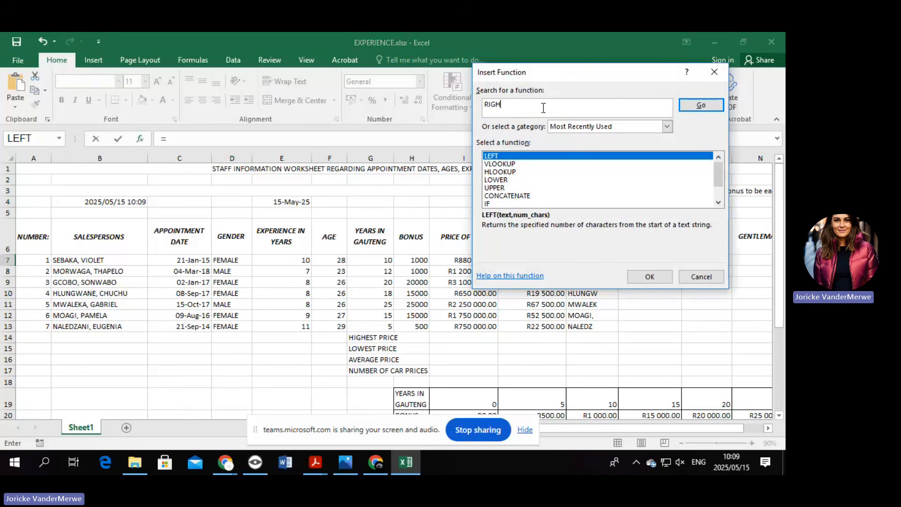
type("T")
left_click(713, 107)
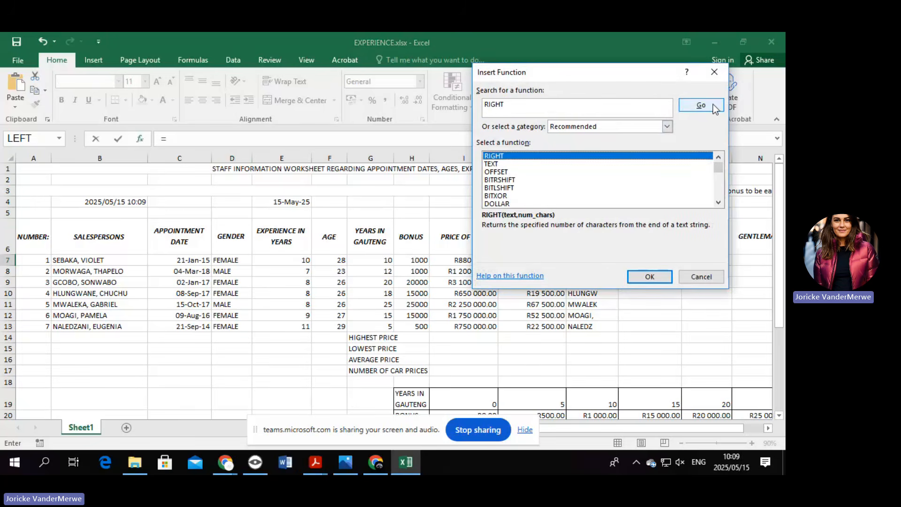
double_click(511, 156)
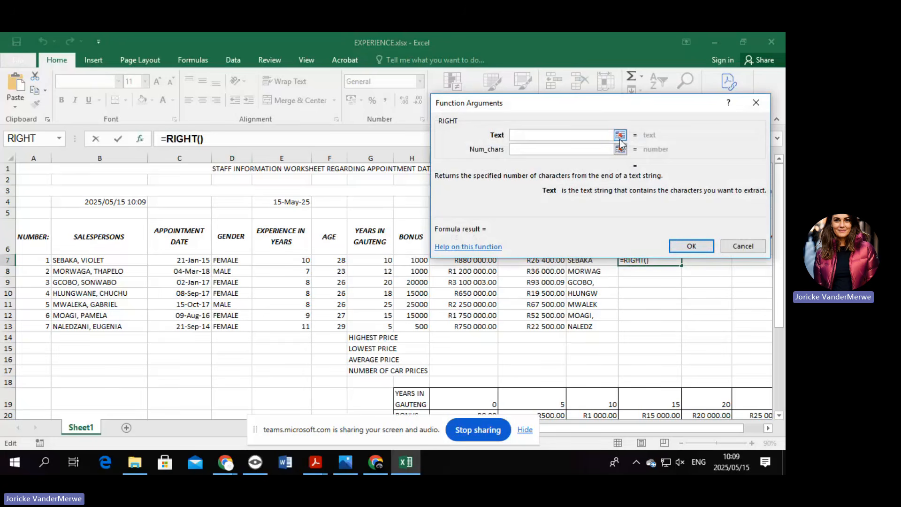
left_click(131, 261)
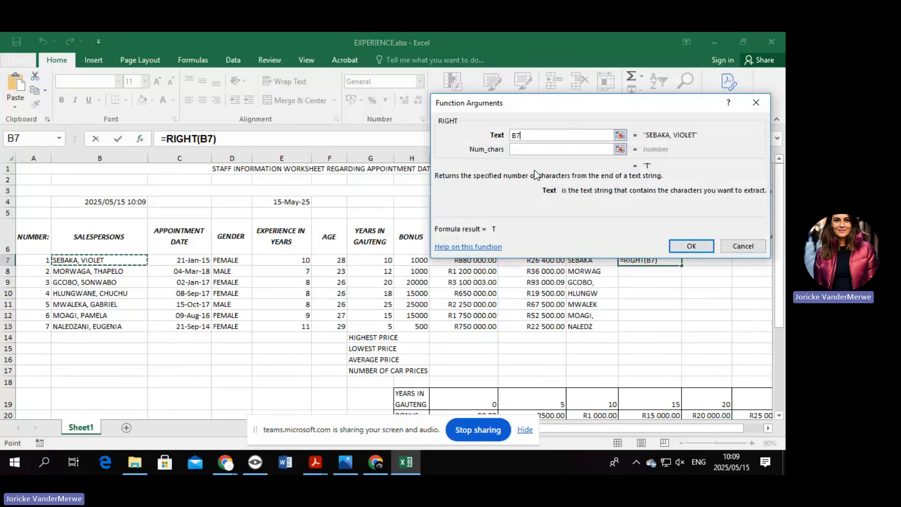
left_click(543, 148)
type("7")
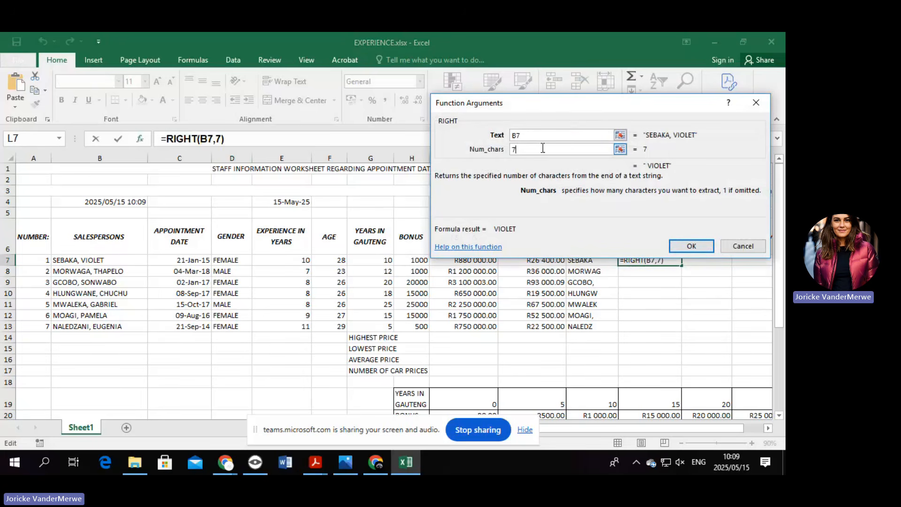
left_click(691, 246)
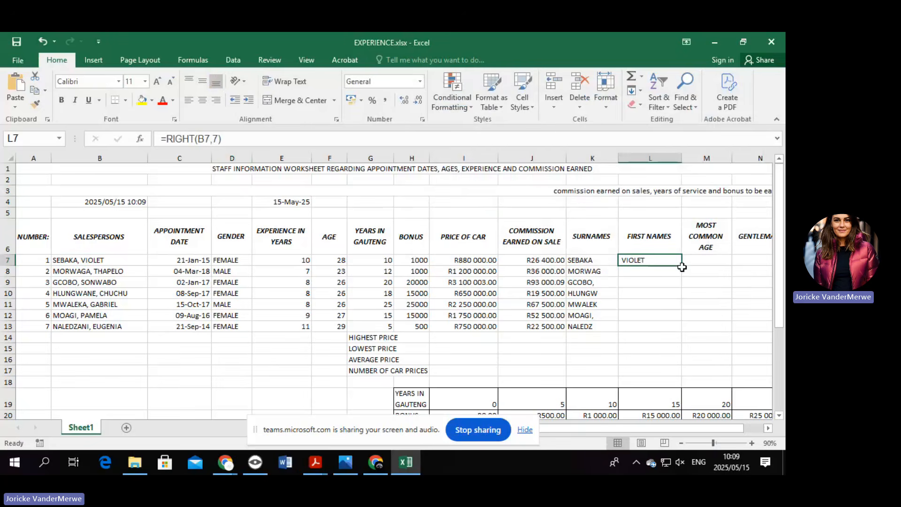
left_click_drag(682, 267, 682, 331)
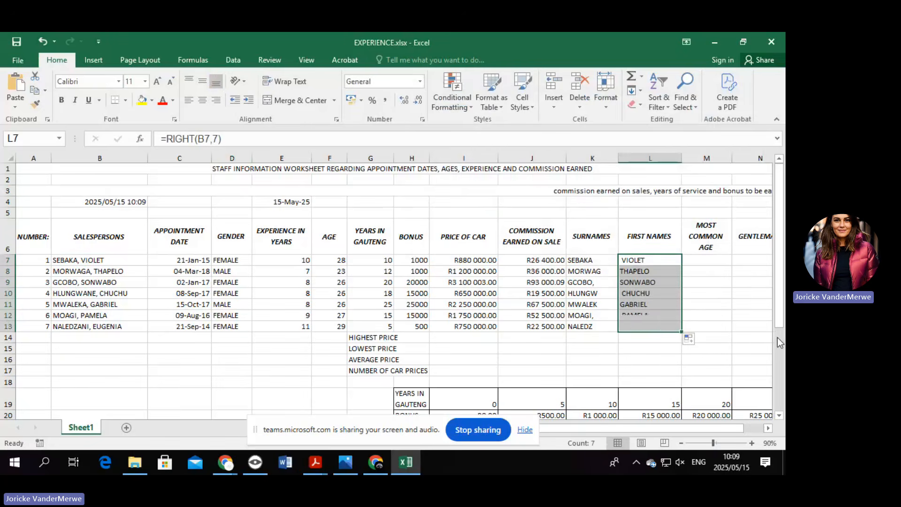
left_click(642, 296)
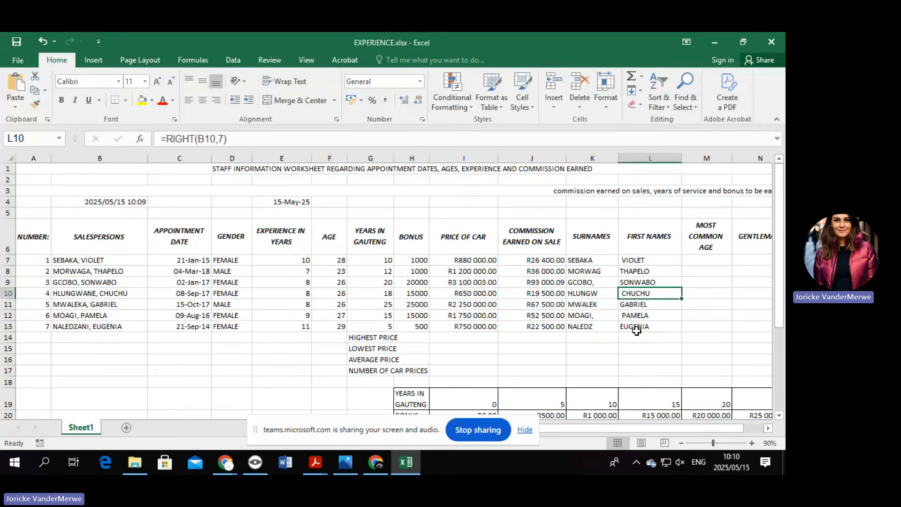
scroll(637, 332, "down", 2, "ctrl")
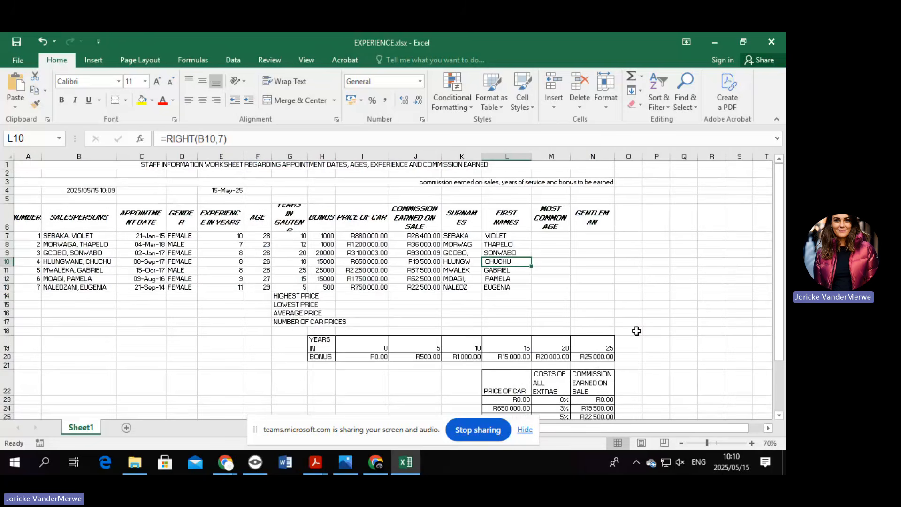
Enter =MODE(F7:F13) in M7 to show the most common age, 26.
left_click(548, 236)
type("=M")
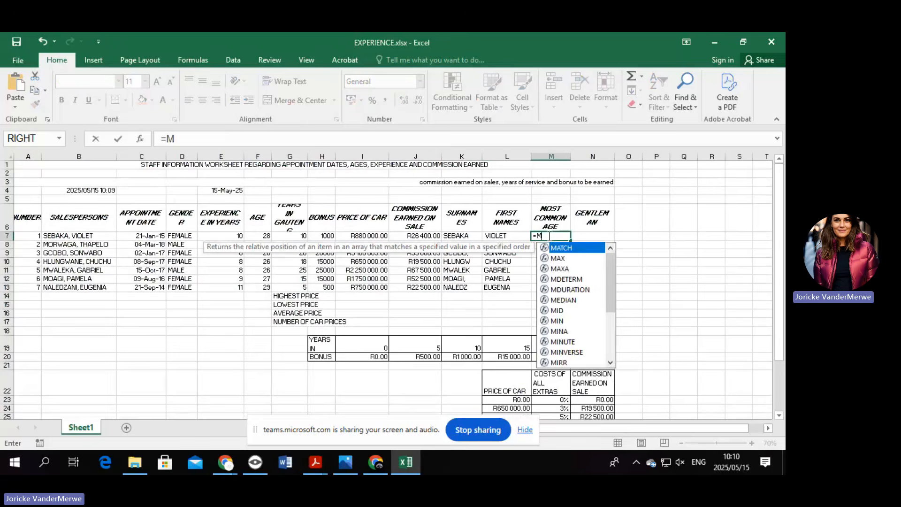
type("OD")
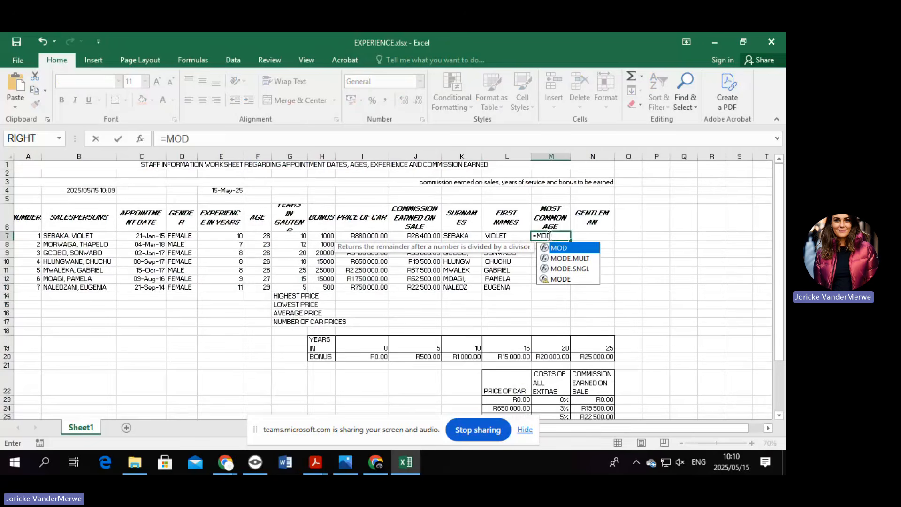
double_click(576, 279)
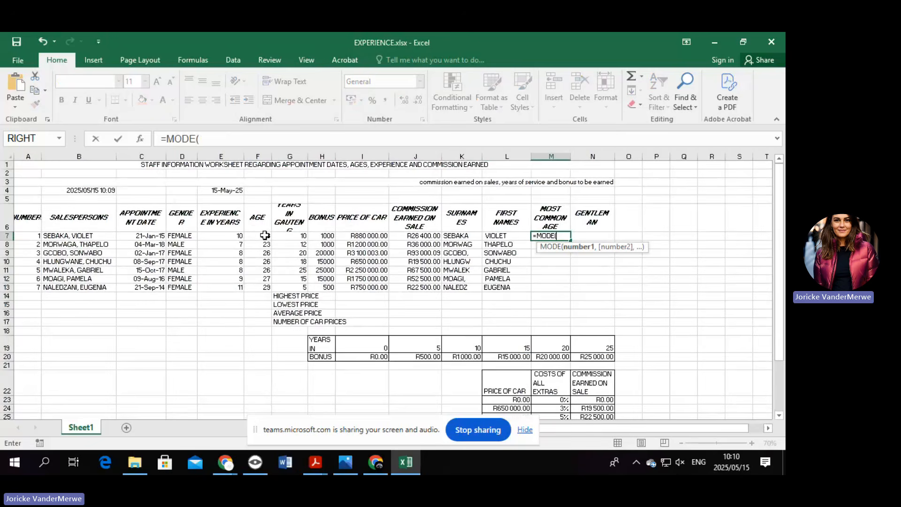
left_click_drag(264, 235, 266, 286)
key("Return")
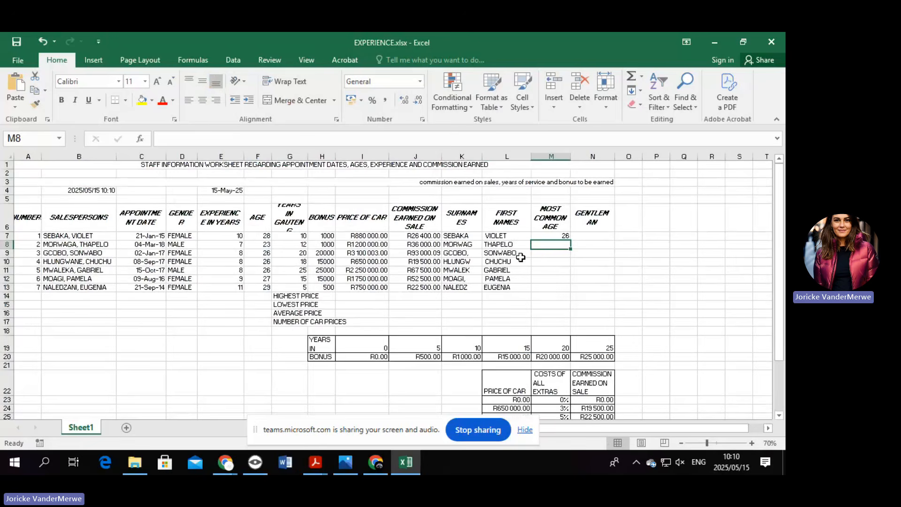
Fill the MODE formula down the column, then undo it after #N/A errors appear.
left_click(567, 238)
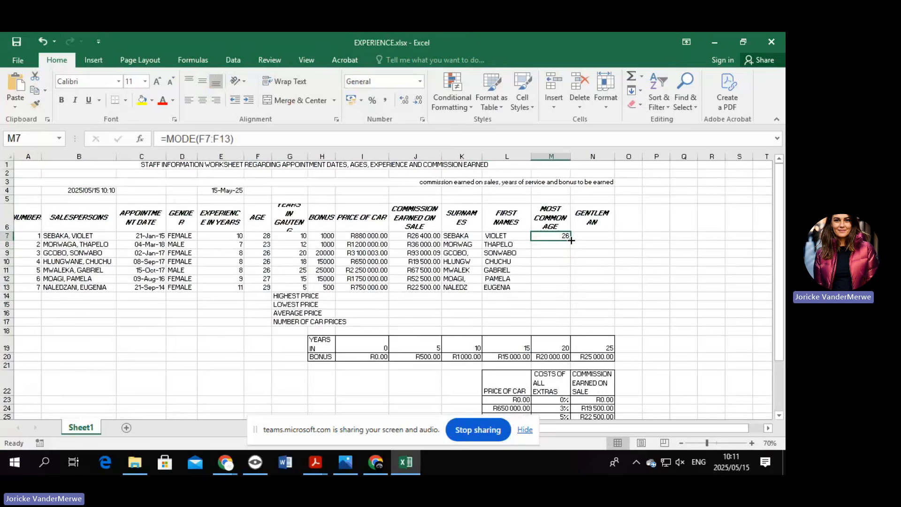
left_click_drag(571, 240, 571, 291)
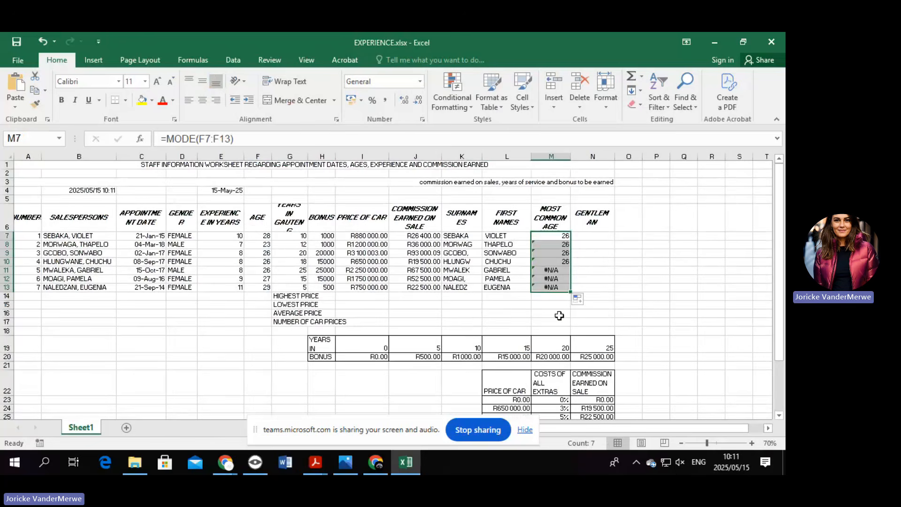
key("ctrl+z")
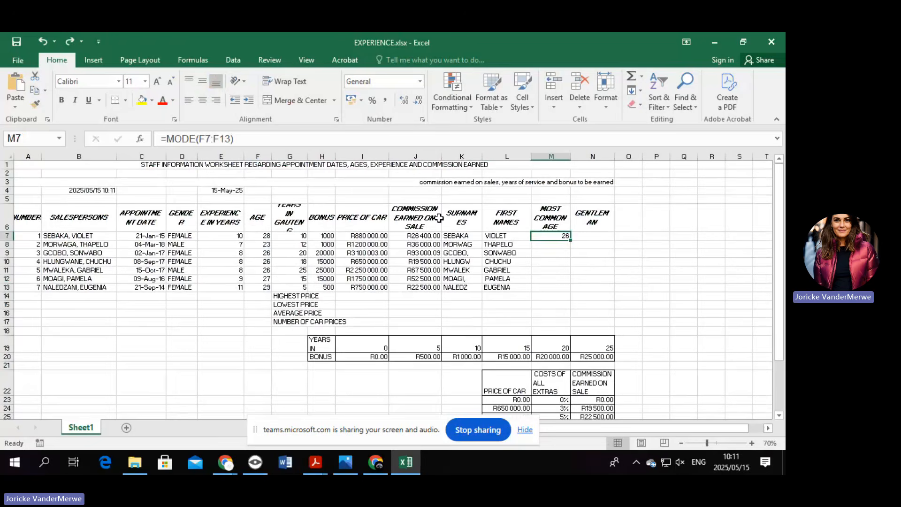
Change M7's formula to =MODE($F$7:$F$13) using absolute references.
left_click(210, 139)
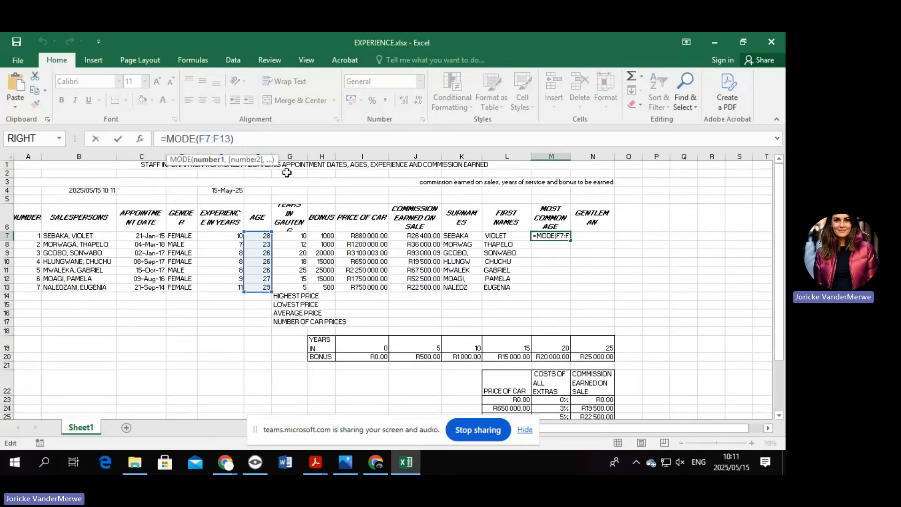
key("F4")
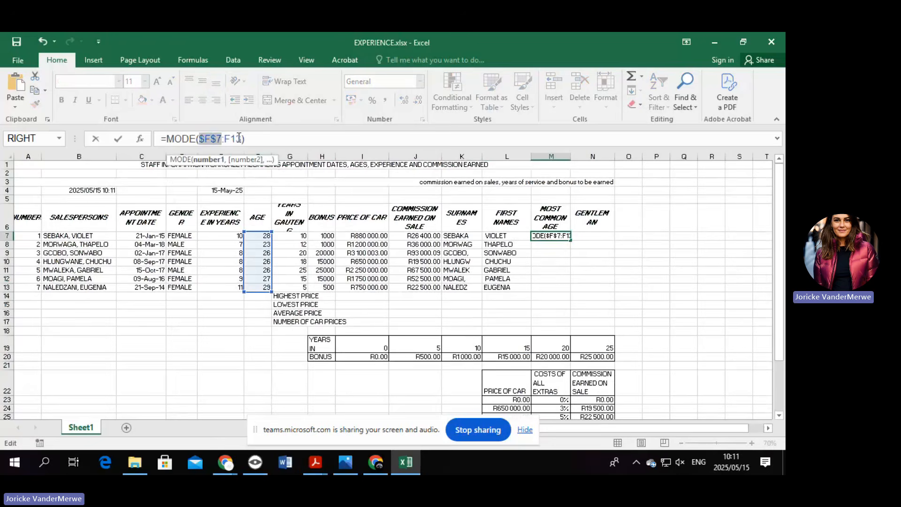
key("End")
key("F4")
key("Return")
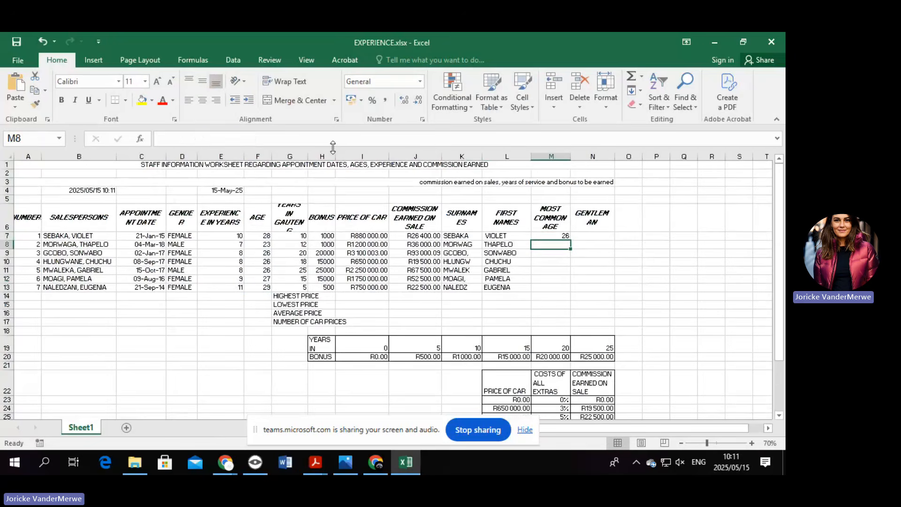
Fill the fixed MODE formula down to M13 so every cell reads 26.
left_click(565, 236)
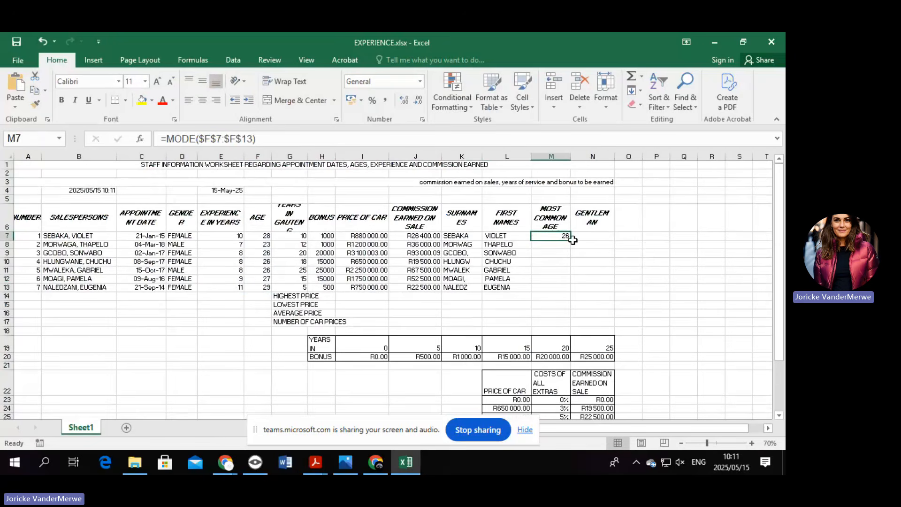
left_click_drag(569, 239, 570, 290)
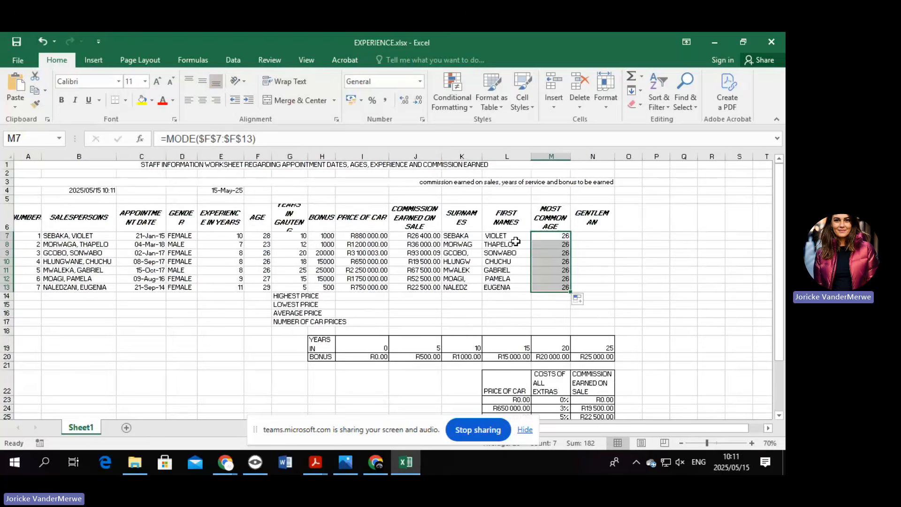
left_click(574, 244)
left_click(556, 236)
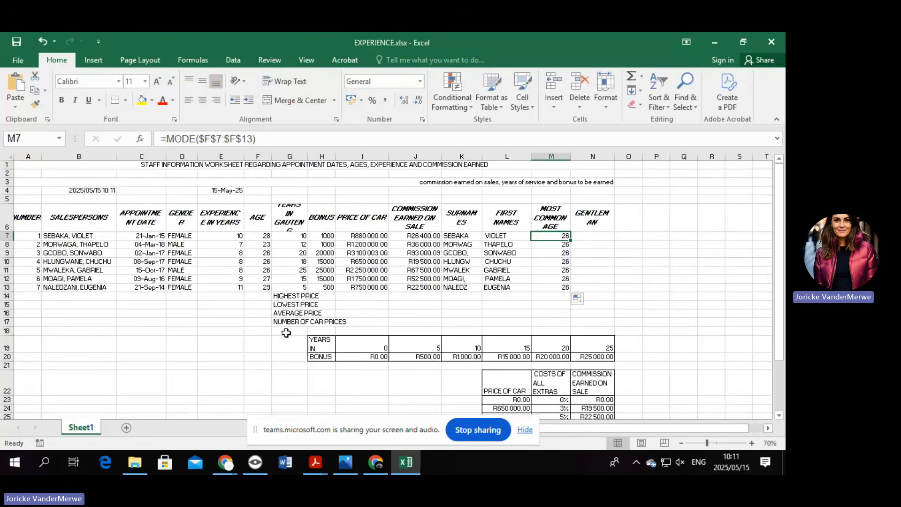
left_click_drag(281, 330, 338, 331)
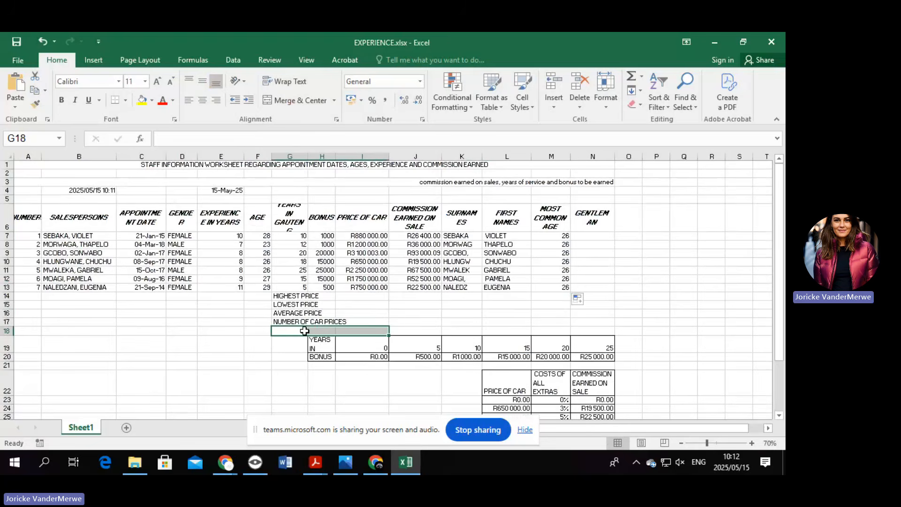
Start a formula in N7 and insert the IF function from the function list.
left_click(592, 236)
type("=")
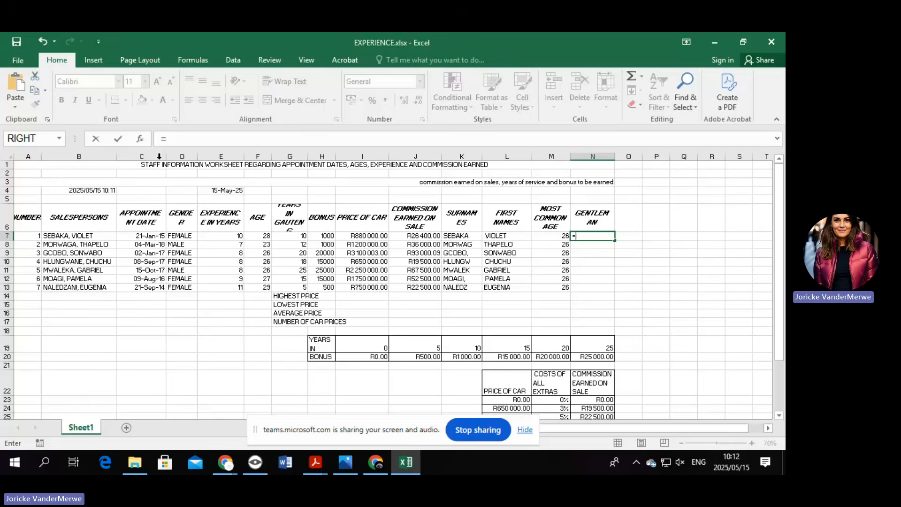
left_click(139, 139)
scroll(522, 189, "down", 1)
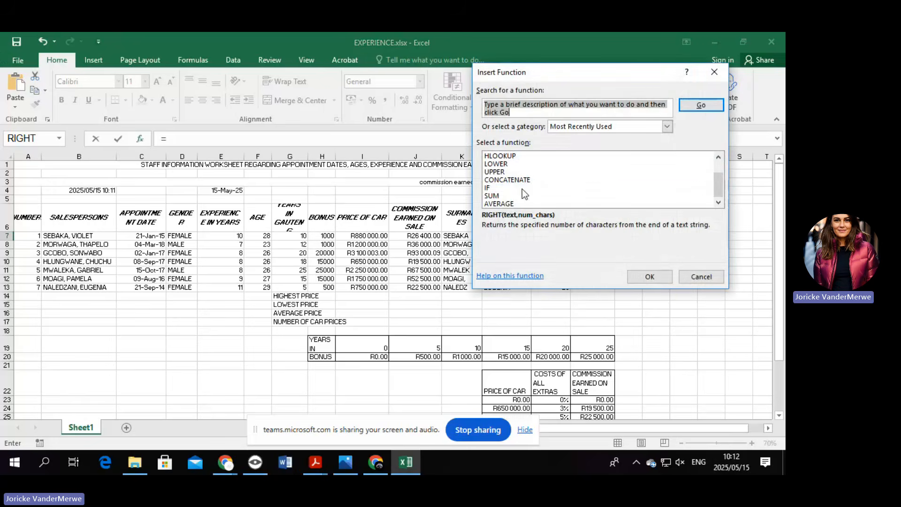
double_click(516, 188)
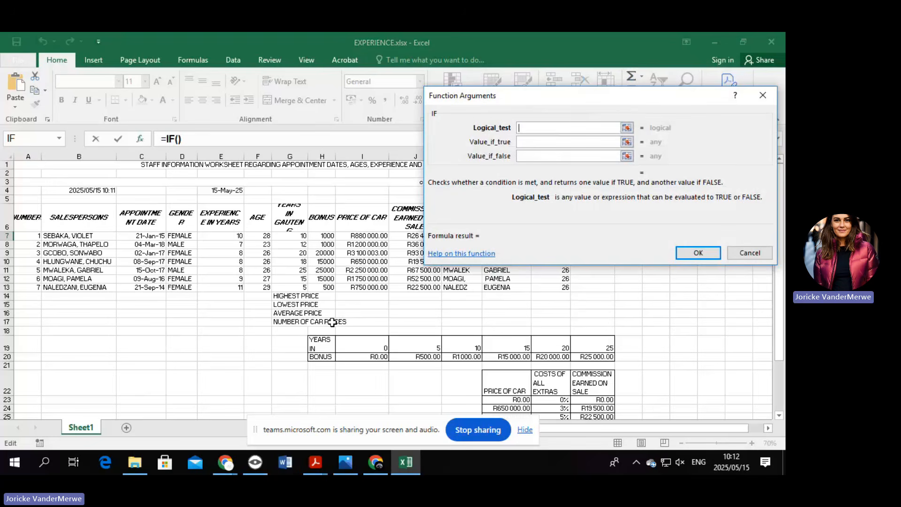
Fill the IF arguments: test D7, return "MALE" if true and "LADY" if false.
left_click(189, 237)
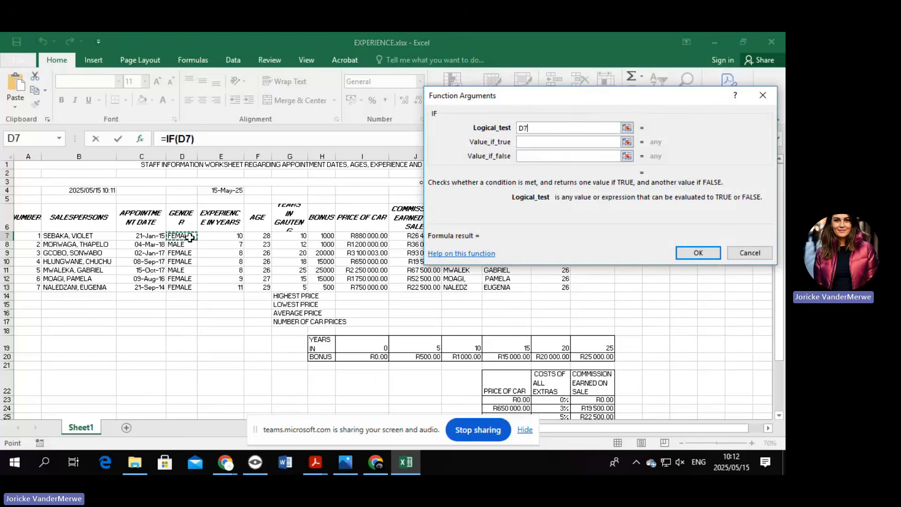
left_click(544, 142)
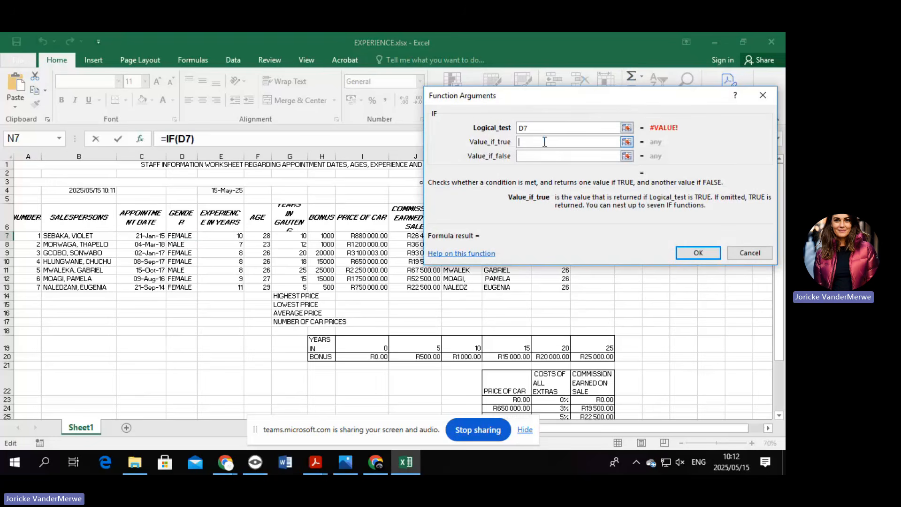
type("MALE")
left_click(530, 159)
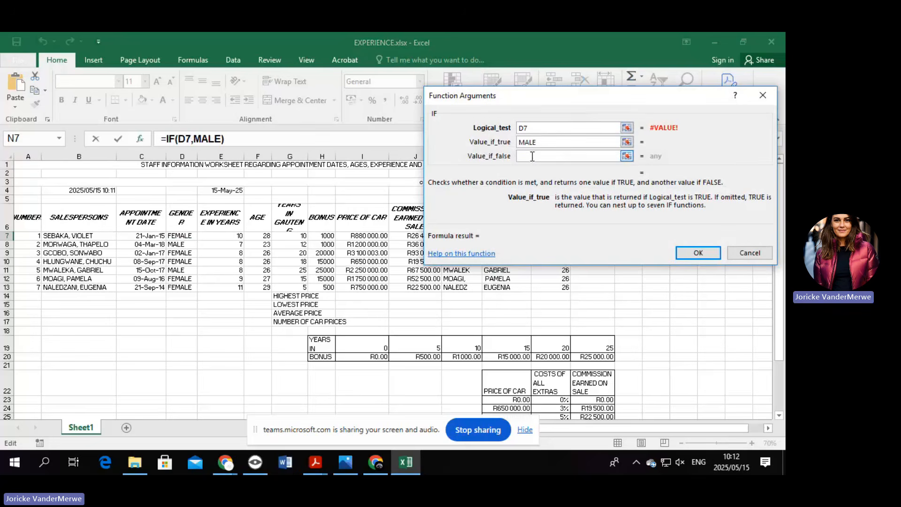
type("LADY")
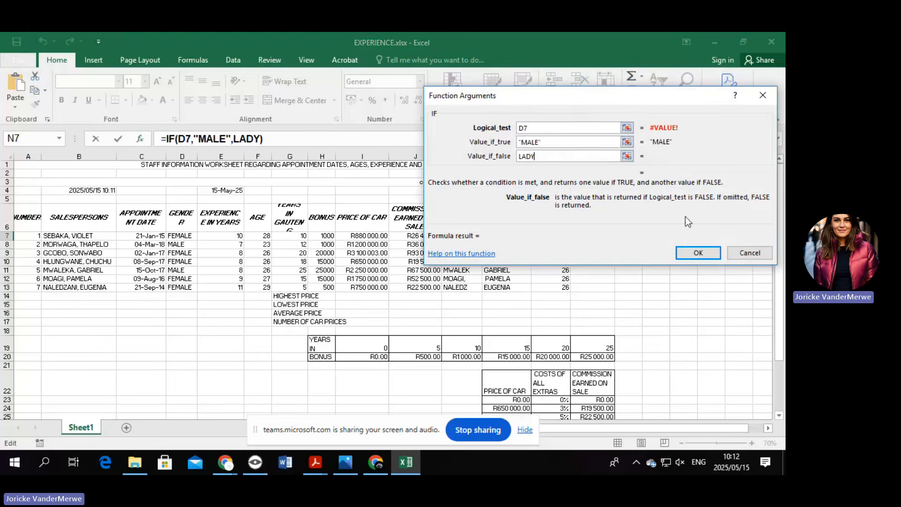
left_click(538, 128)
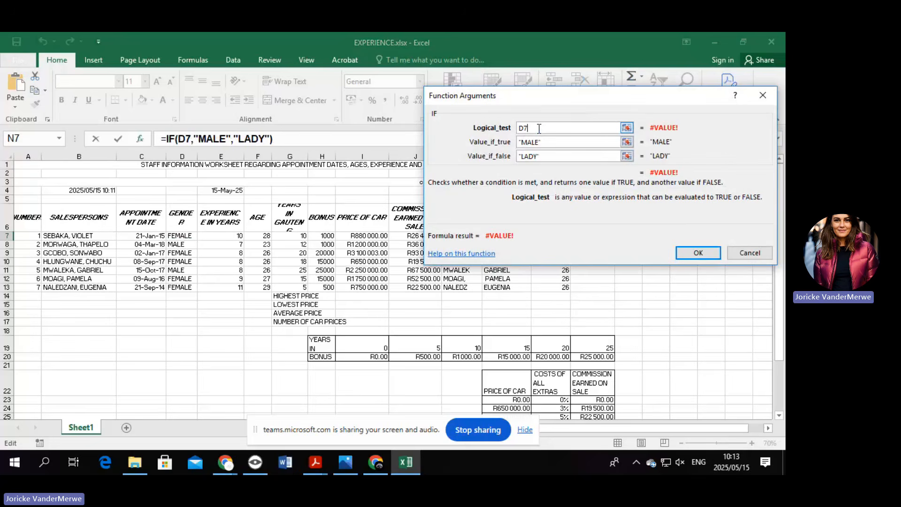
type("=")
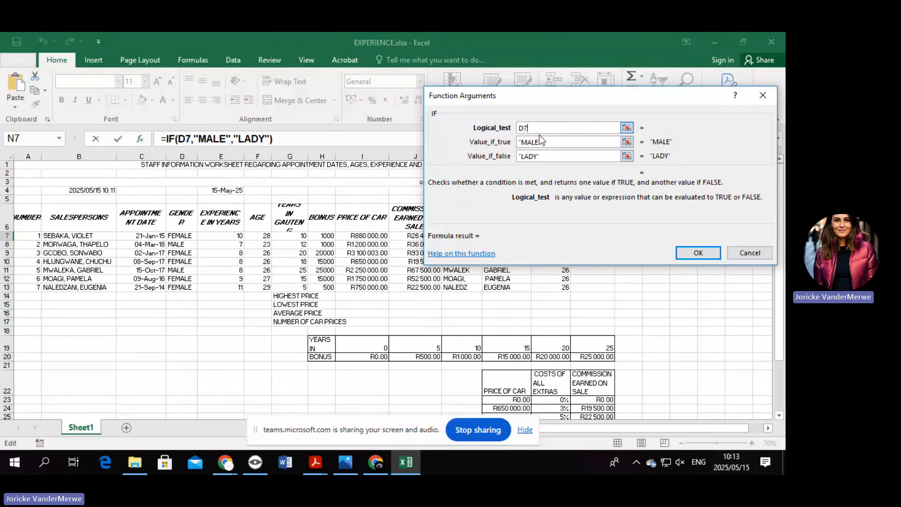
left_click(539, 142)
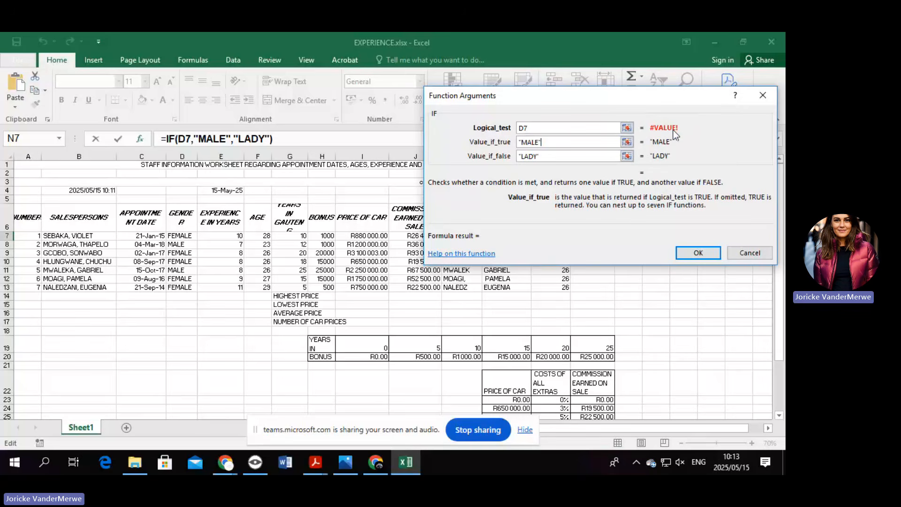
Make the IF condition D7="MALE" and commit the formula, so N7 displays LADY.
left_click(548, 128)
type("=\"MALE")
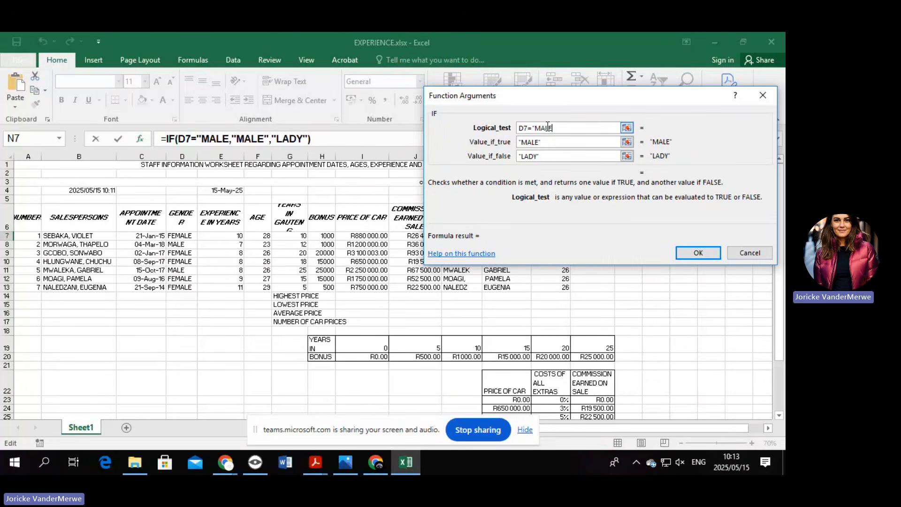
type("\"")
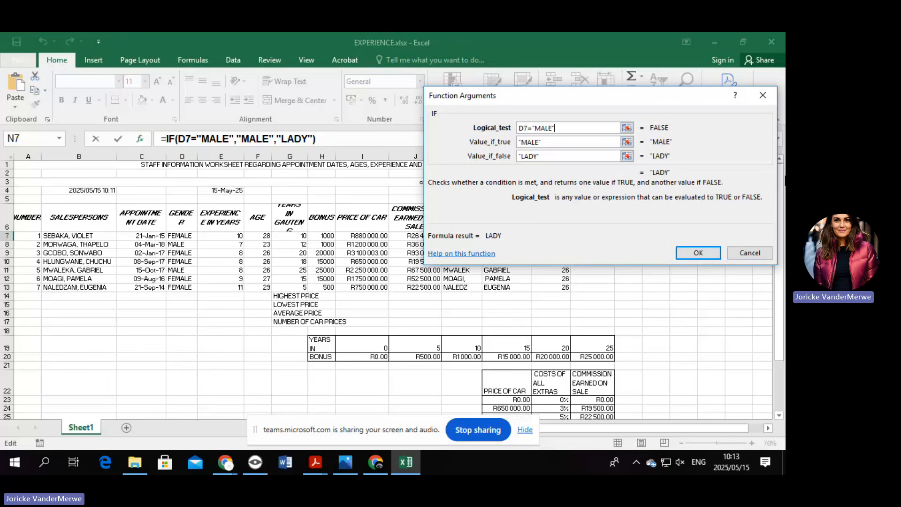
left_click(708, 252)
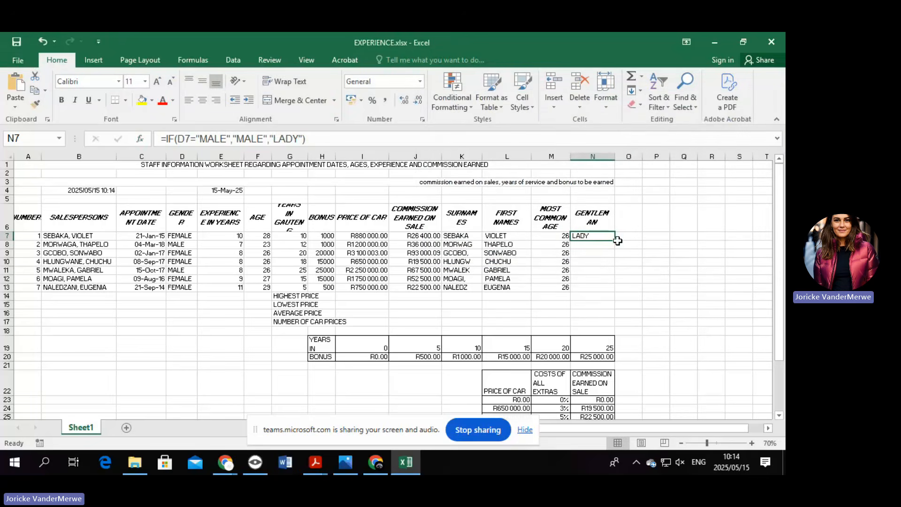
Fill the IF formula down to N13, then shade D12:D13 and N12:N13 yellow.
left_click_drag(612, 241, 615, 293)
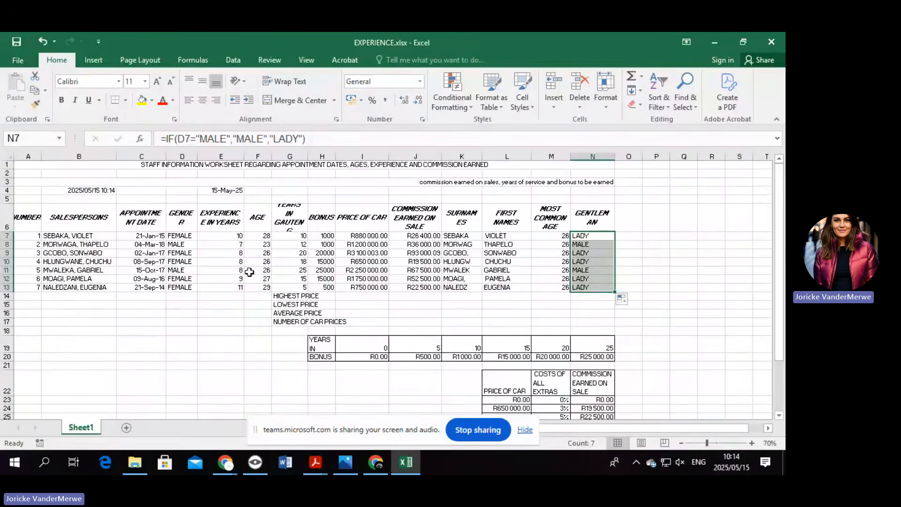
left_click_drag(187, 278, 189, 287)
left_click(142, 100)
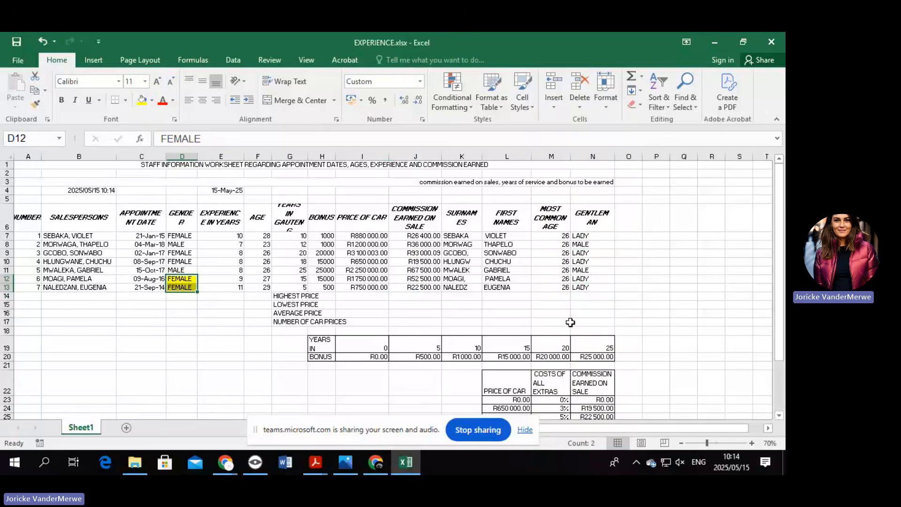
left_click_drag(599, 279, 599, 286)
left_click(143, 100)
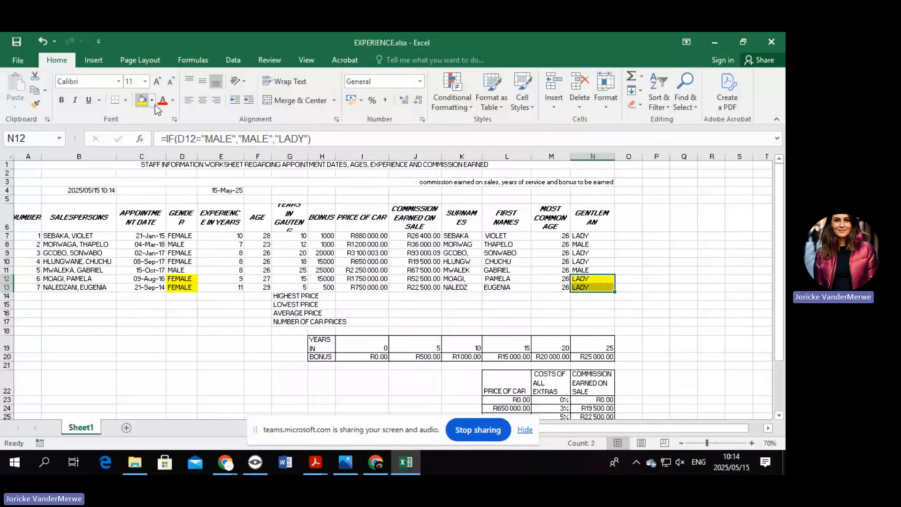
left_click(738, 313)
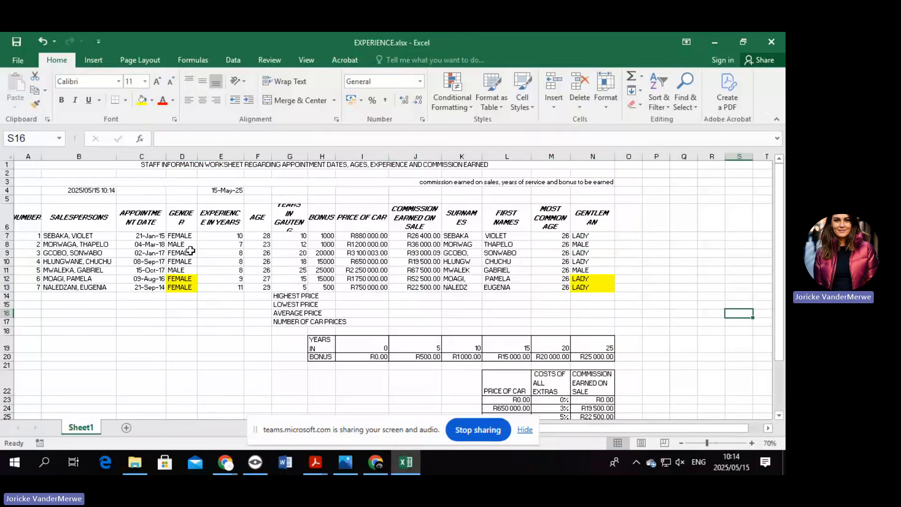
Shade the FEMALE cells D9:D10 yellow and check the IF formula in N9.
left_click_drag(190, 252, 190, 261)
left_click(142, 100)
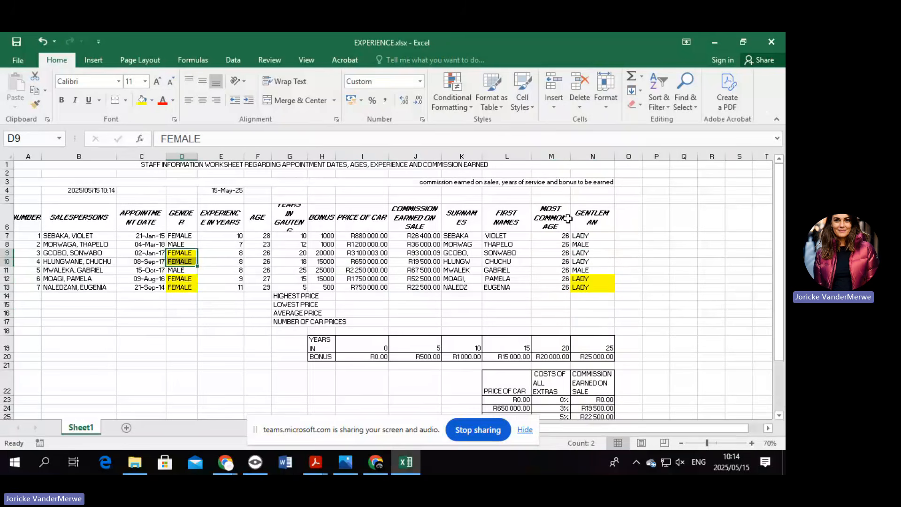
left_click(735, 280)
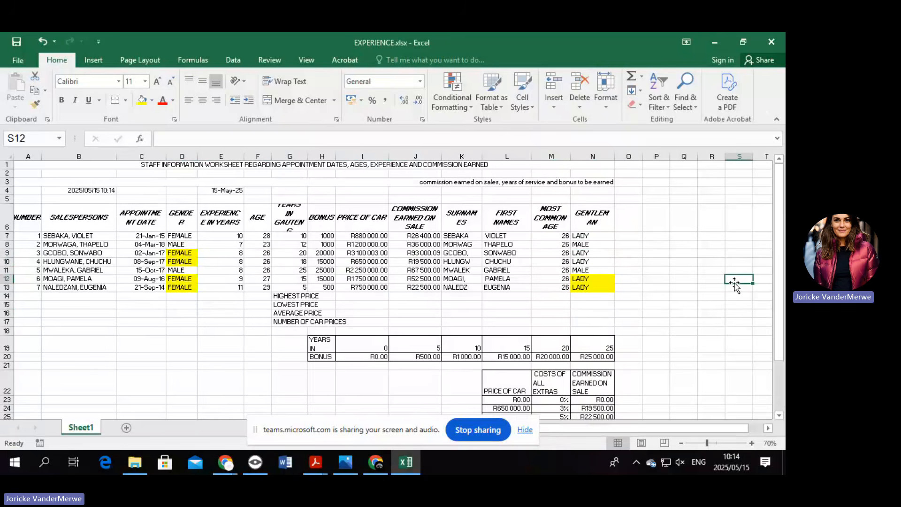
left_click(575, 254)
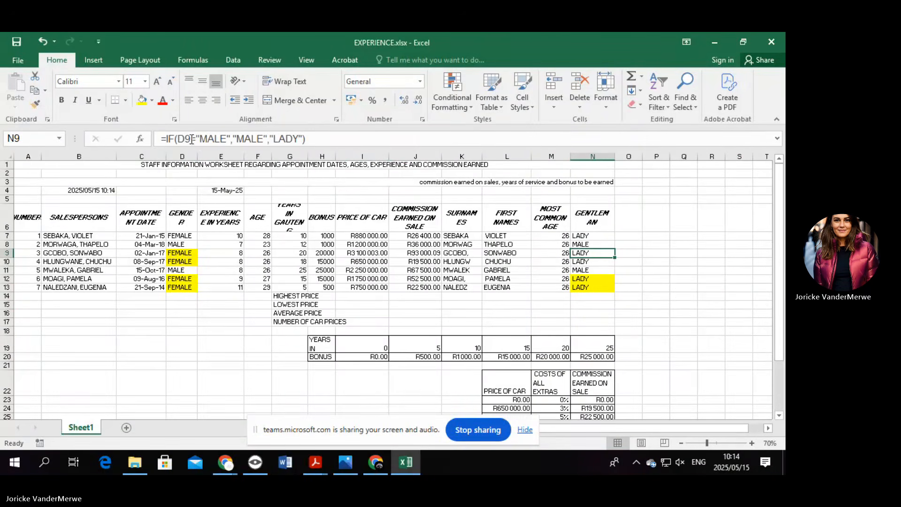
left_click(142, 139)
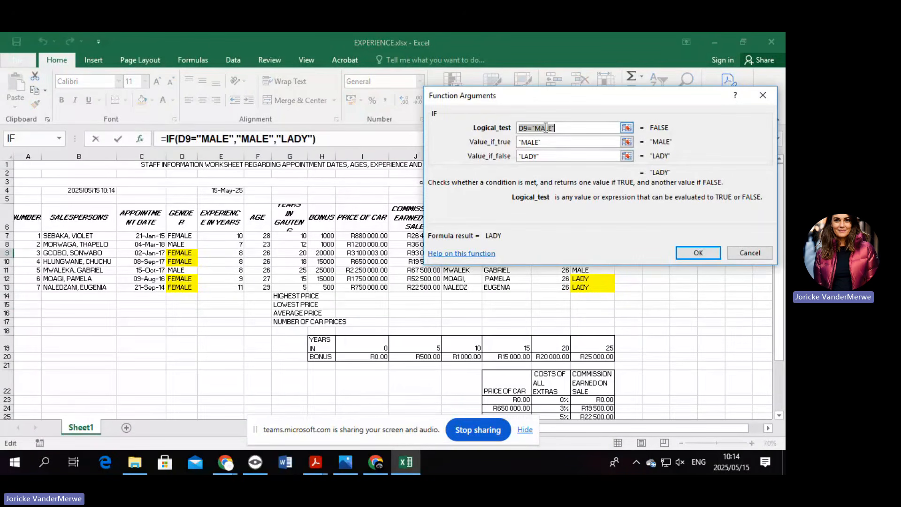
left_click(538, 128)
key("BackSpace")
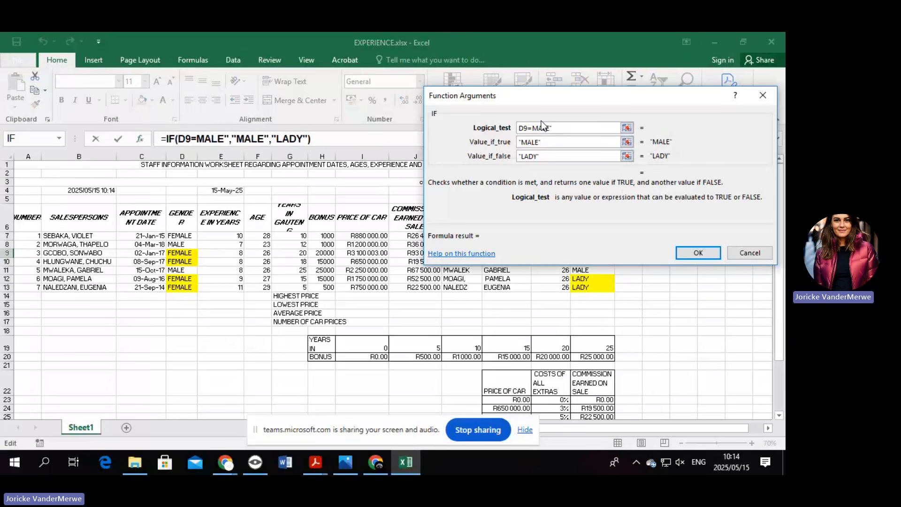
left_click(557, 130)
key("BackSpace")
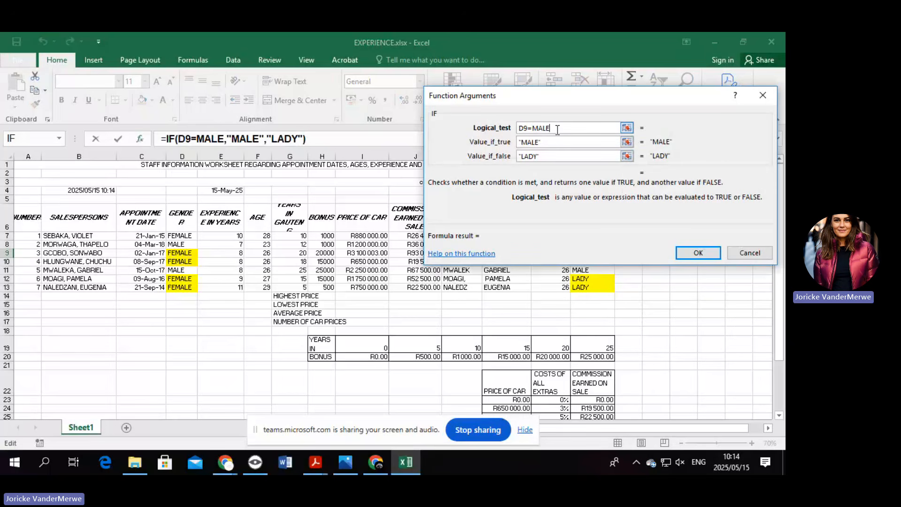
left_click(698, 252)
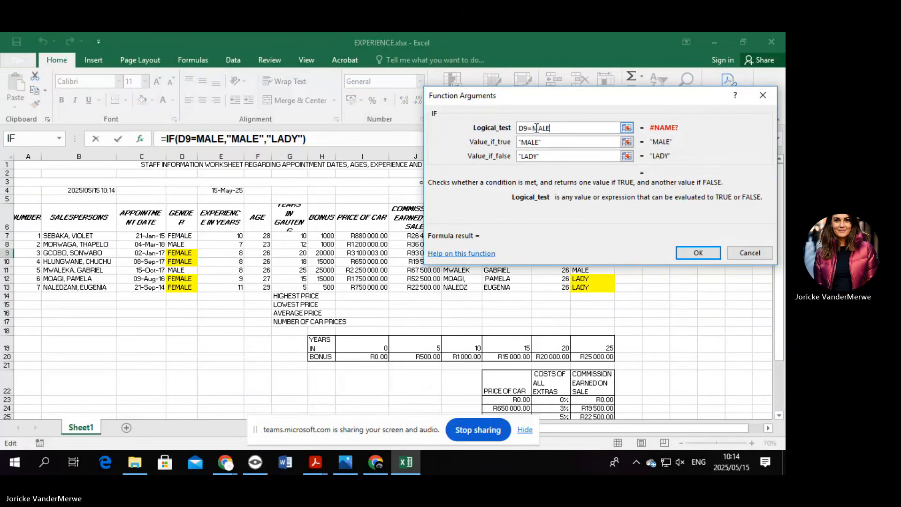
left_click(535, 128)
type("\"")
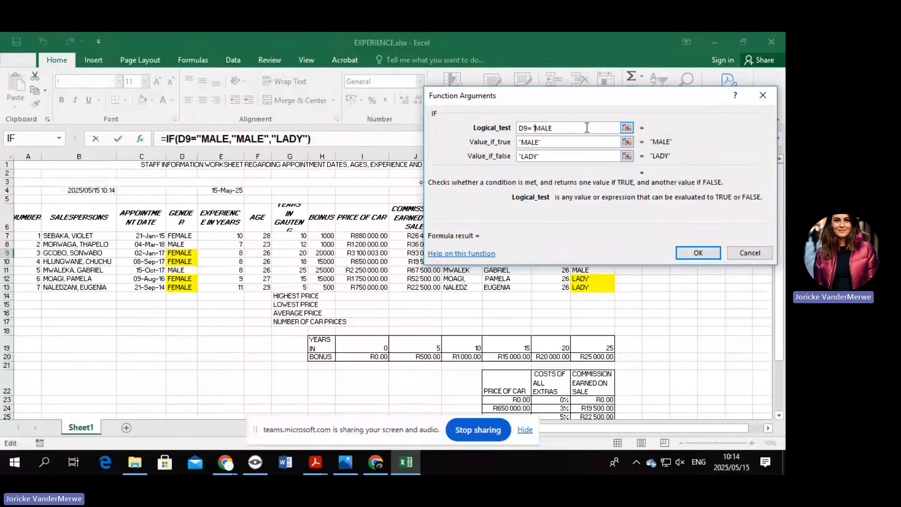
left_click(571, 127)
type("\"")
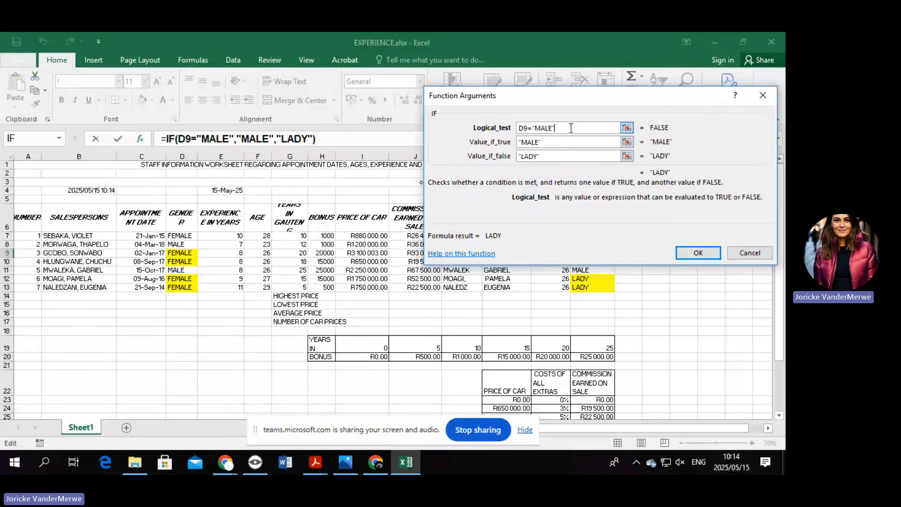
left_click(566, 143)
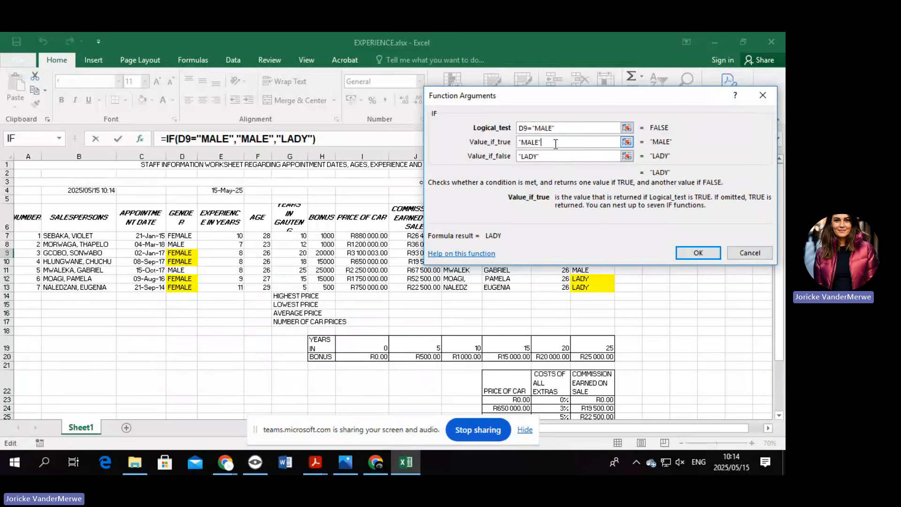
left_click(697, 253)
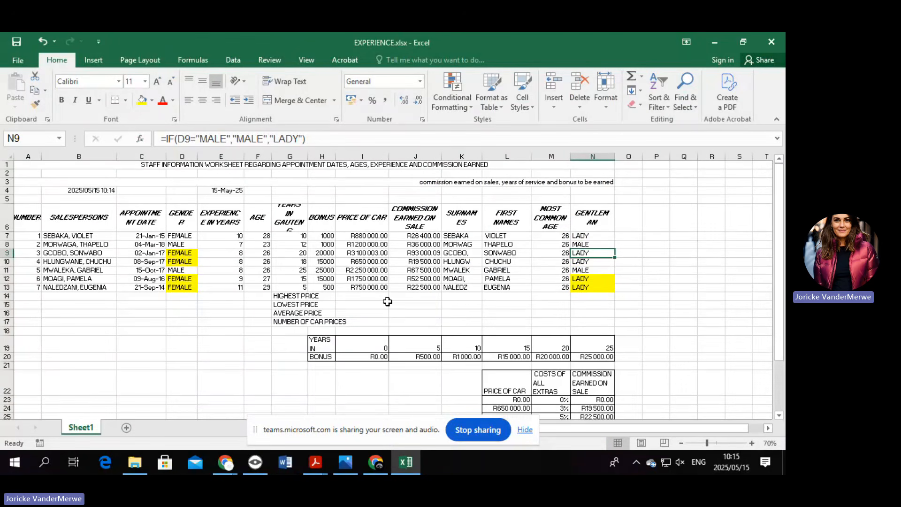
left_click(360, 296)
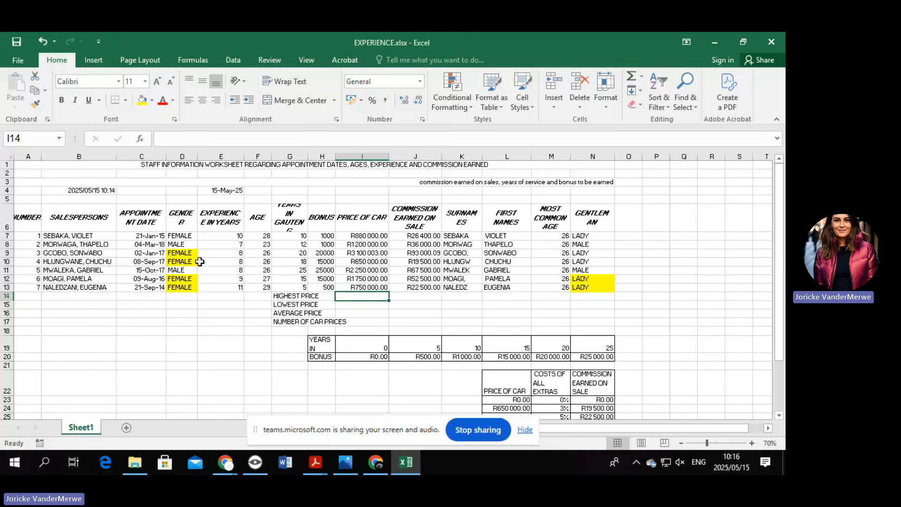
Enter =SMALL(F7:F13,2) in B17 to show the second-smallest age, 26.
left_click(59, 320)
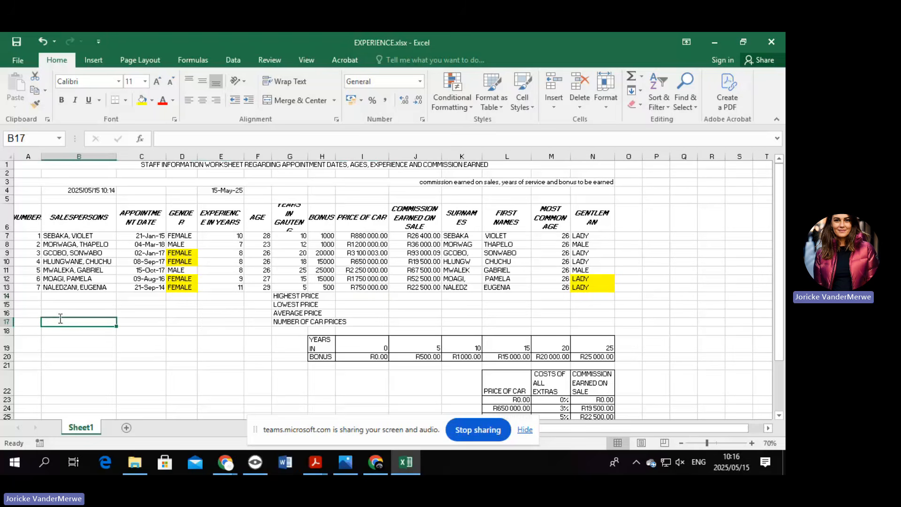
type("=SMALL")
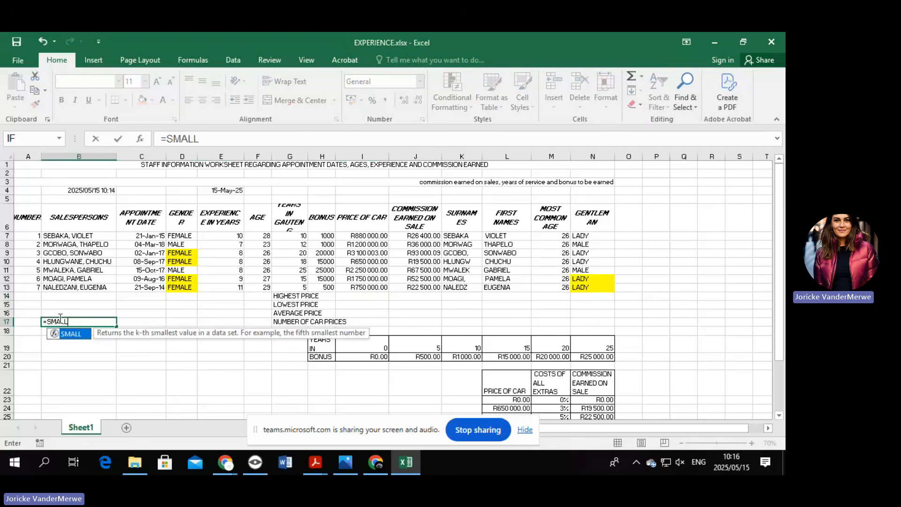
type("(")
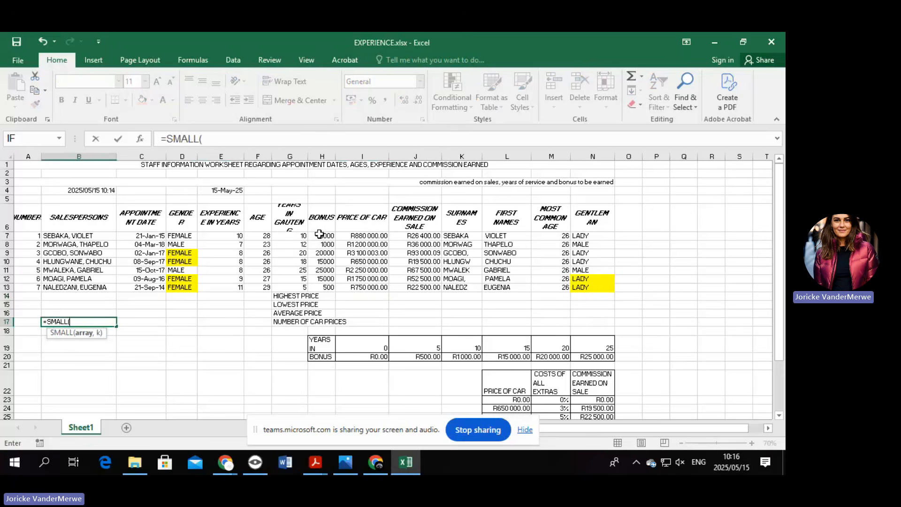
left_click_drag(262, 236, 262, 288)
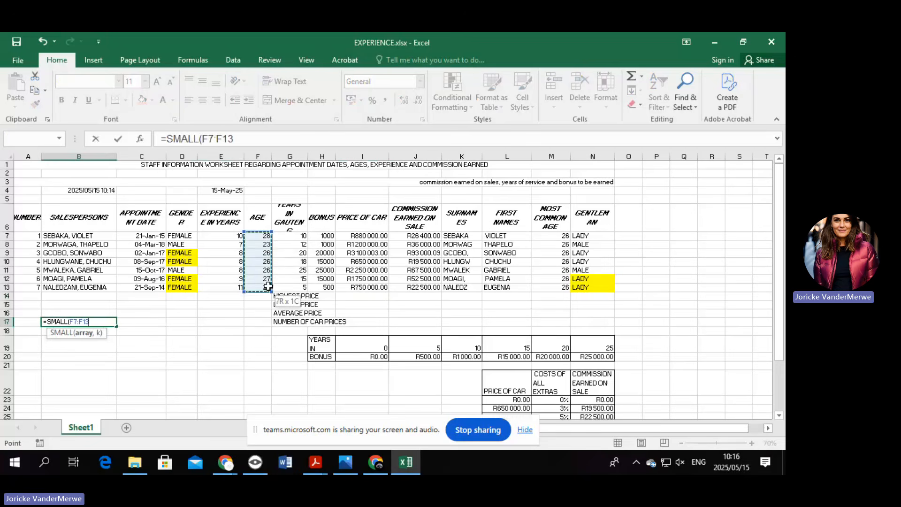
left_click(235, 139)
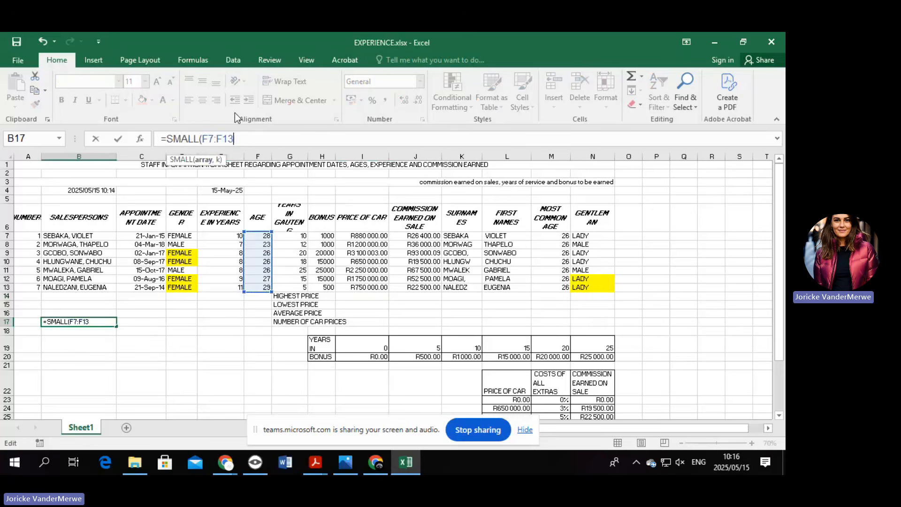
type(",2")
key("Return")
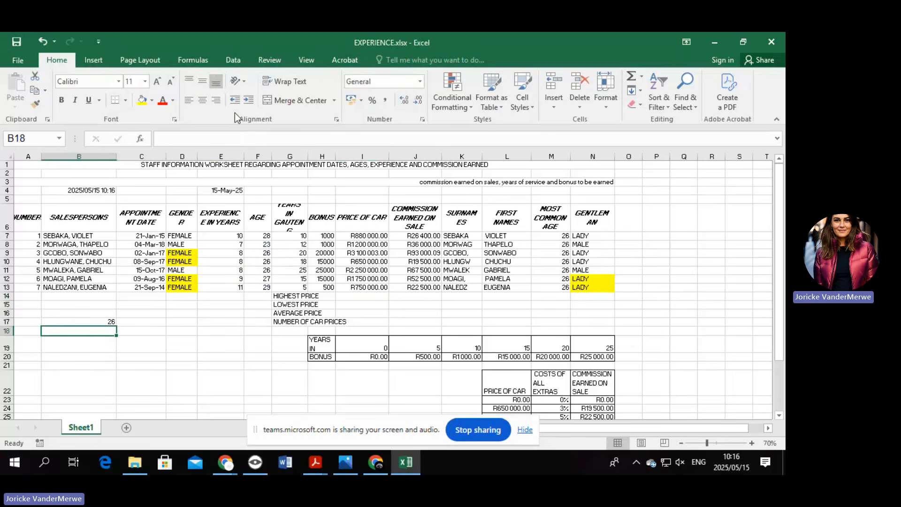
Enter =LARGE(F7:F13,3) in B18 to show the third-largest age, 27.
type("=s")
key("BackSpace")
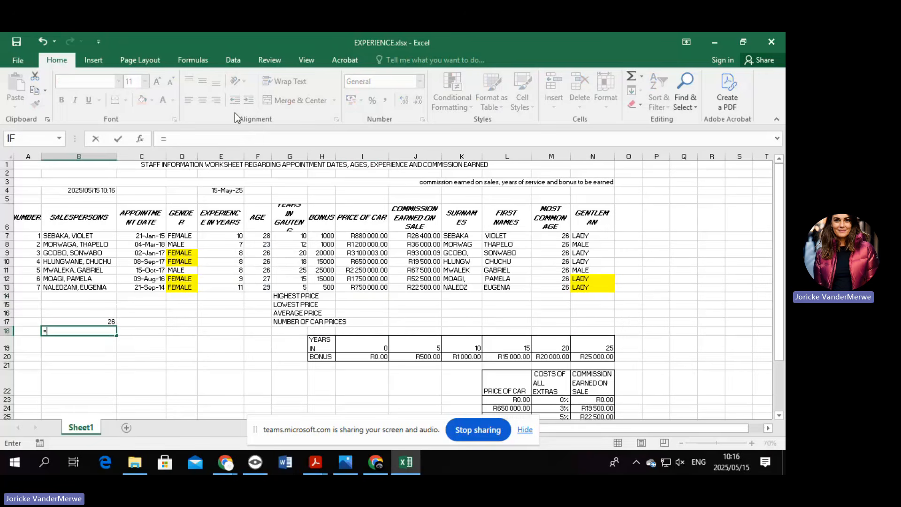
type("LARGE")
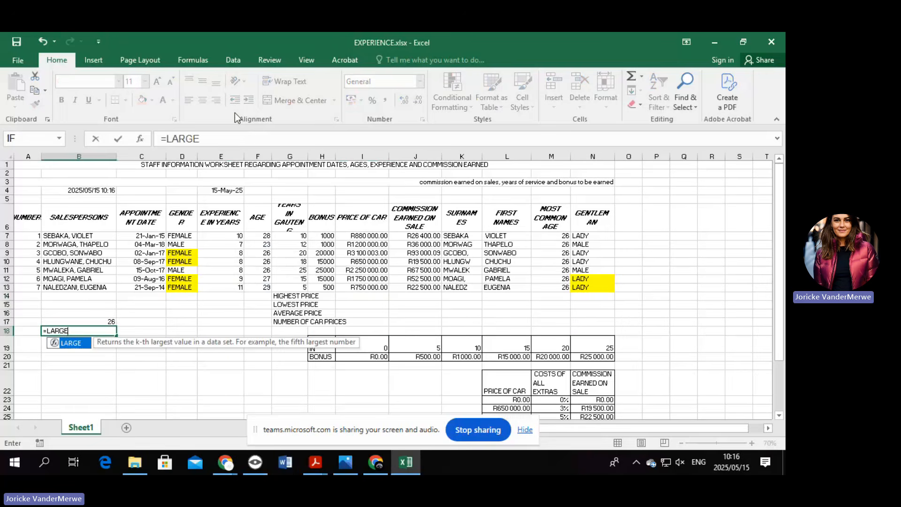
double_click(69, 343)
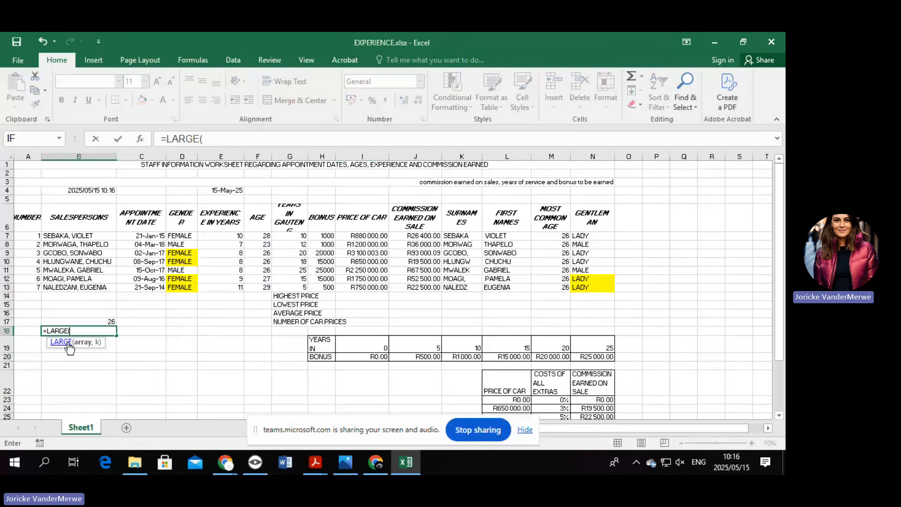
left_click_drag(257, 236, 257, 287)
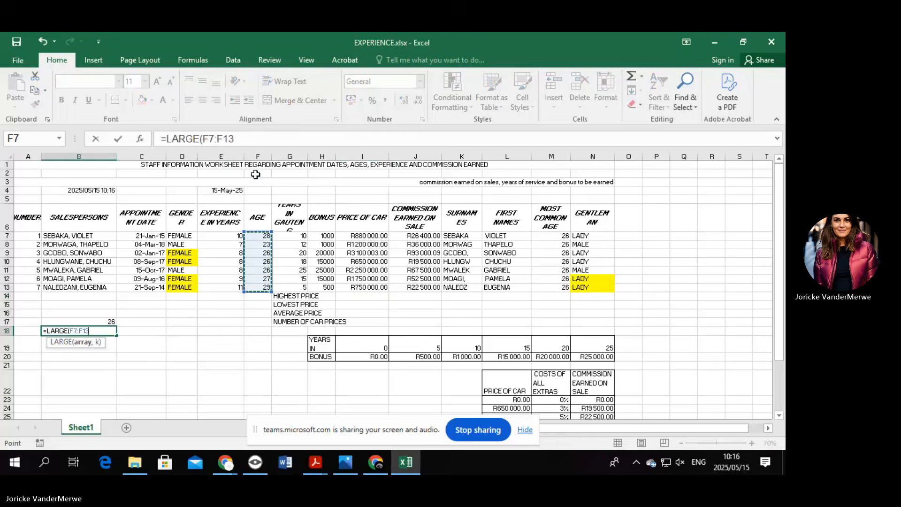
left_click(247, 141)
type(",3")
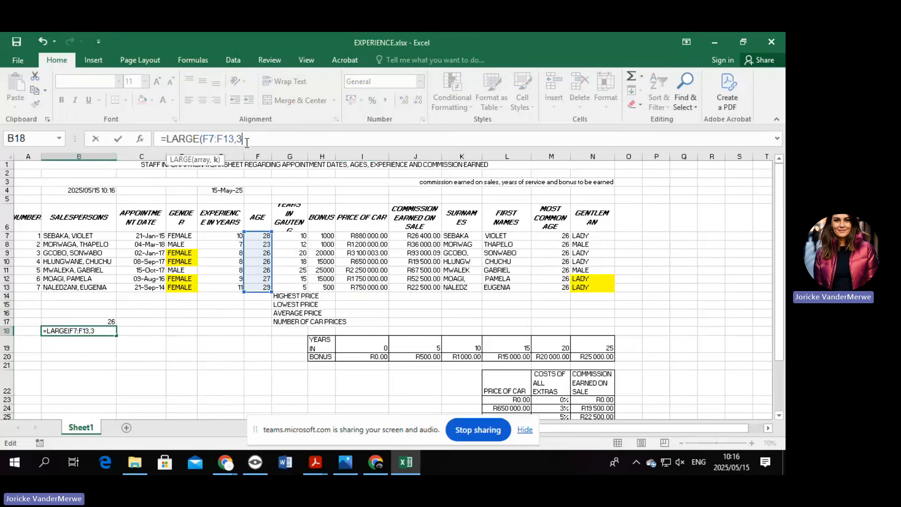
key("Return")
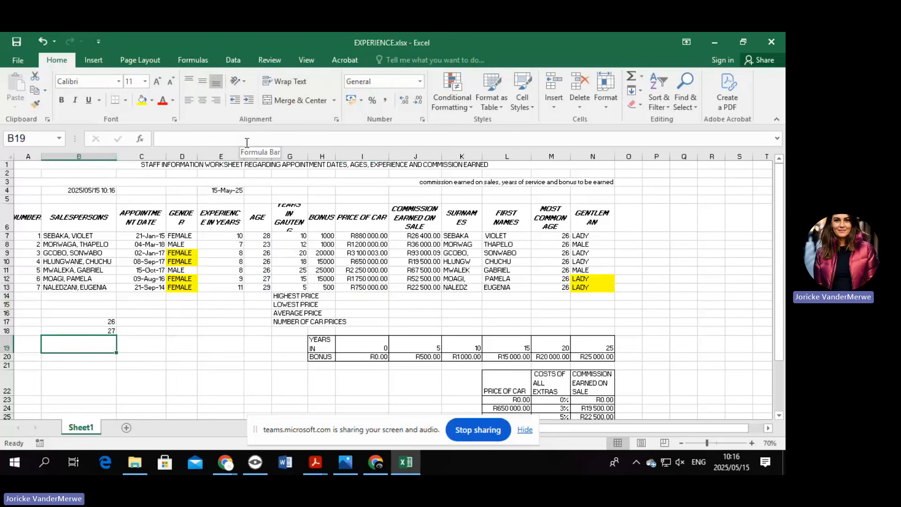
Enter =MAX(I7:I13) in I14 to show the highest car price, R3 100 003.00.
left_click(362, 295)
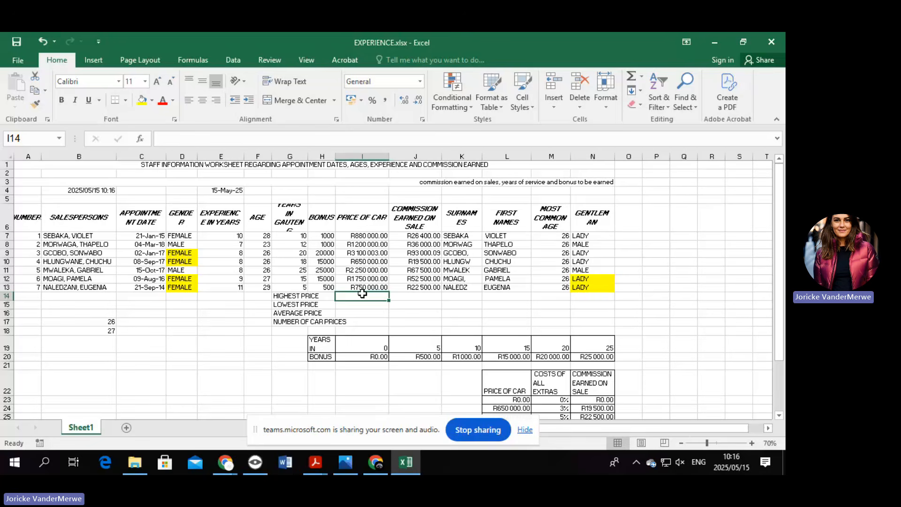
type("=MA")
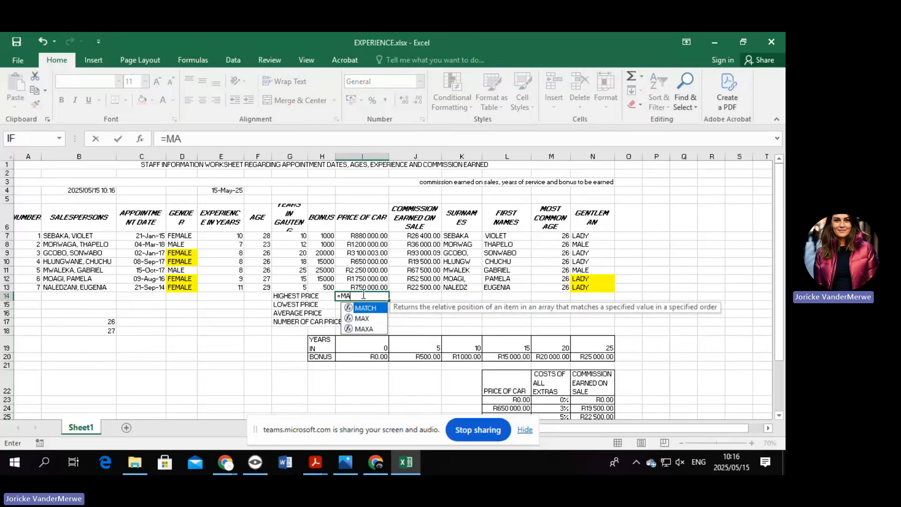
type("X")
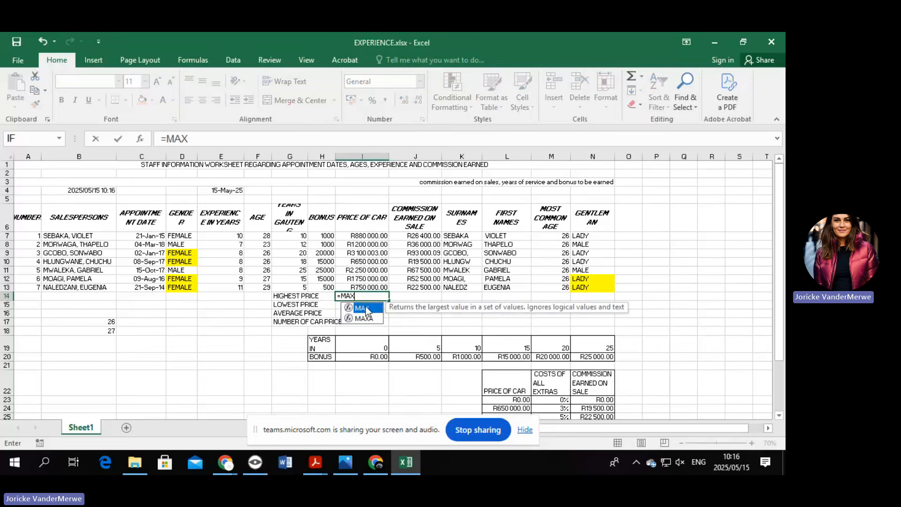
double_click(362, 307)
left_click_drag(369, 233, 376, 287)
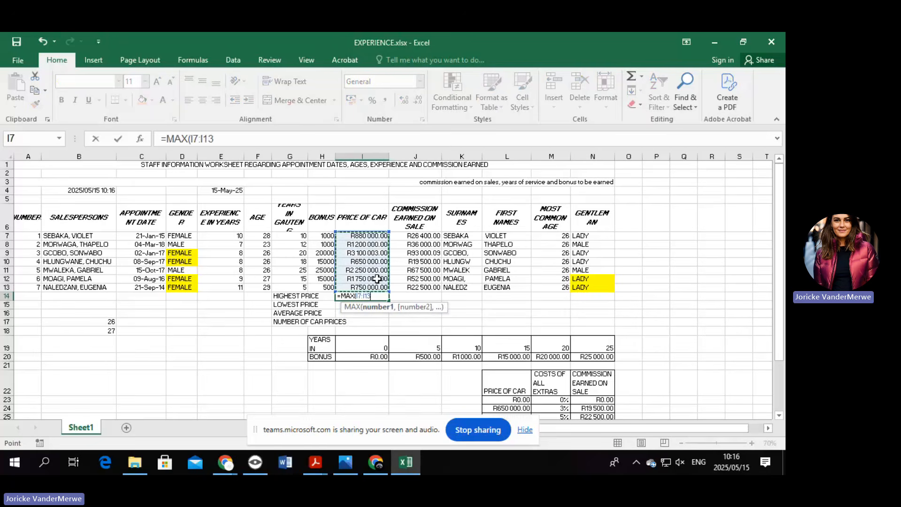
key("Return")
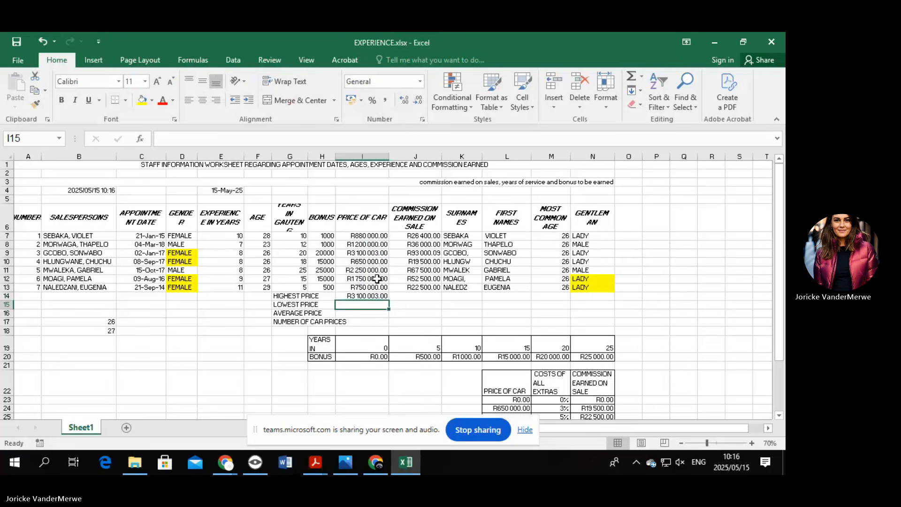
Enter =MIN(I7:I13) in I15 to show the lowest car price, R650 000.00.
type("=")
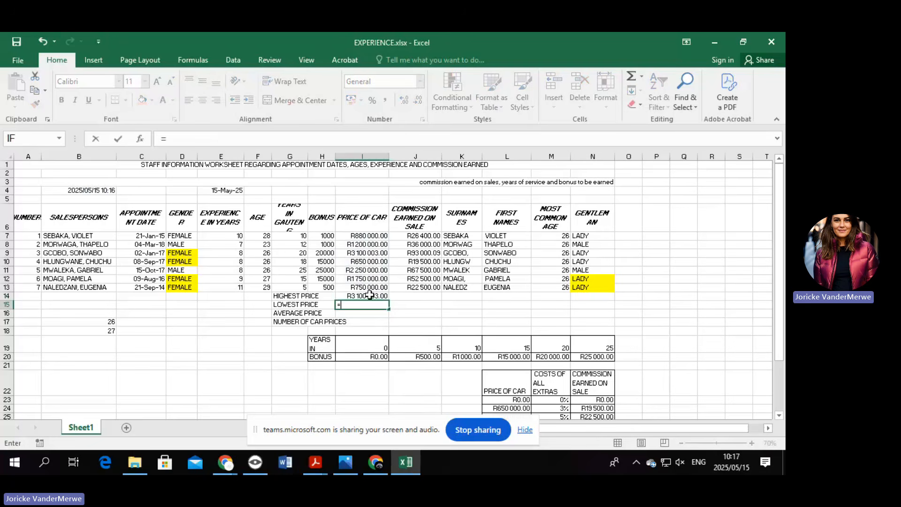
type("MIN")
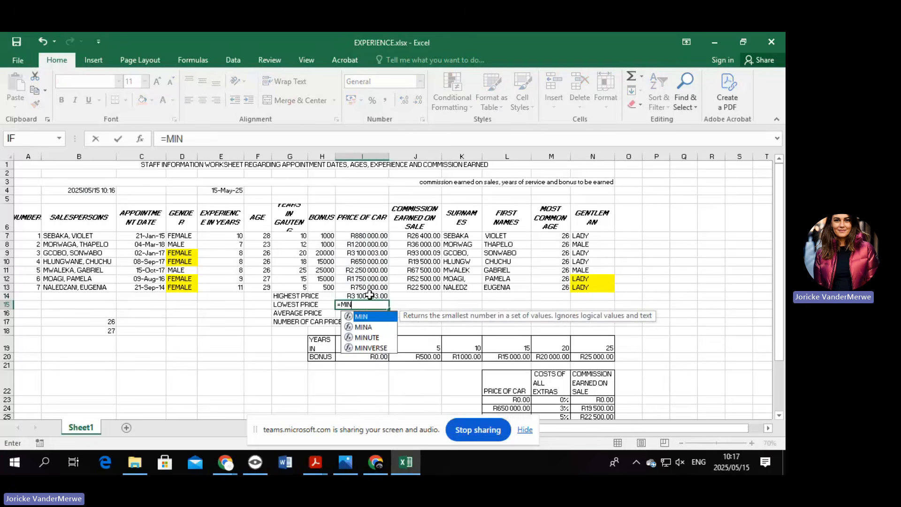
double_click(363, 317)
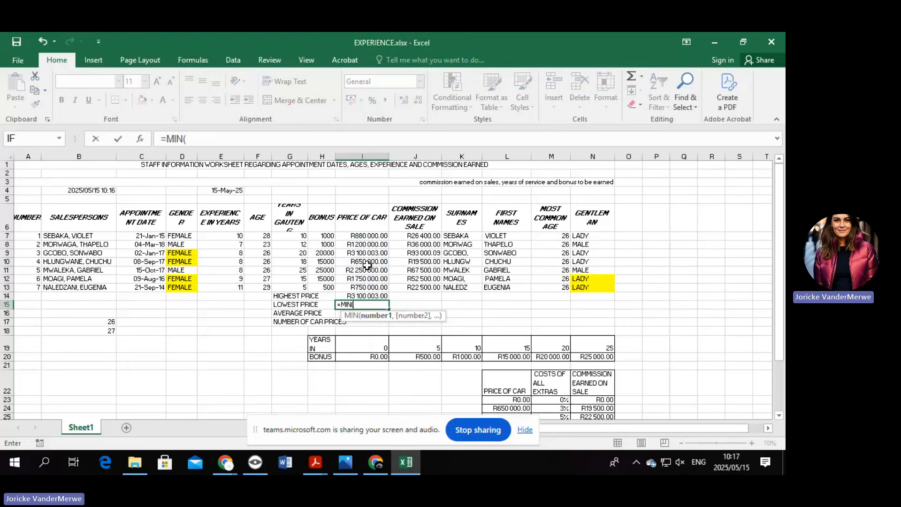
left_click_drag(364, 237, 366, 287)
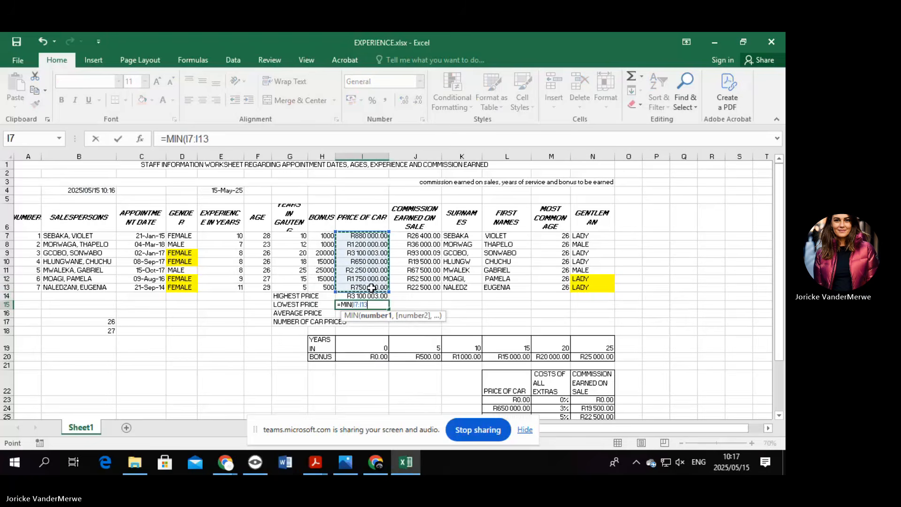
key("Return")
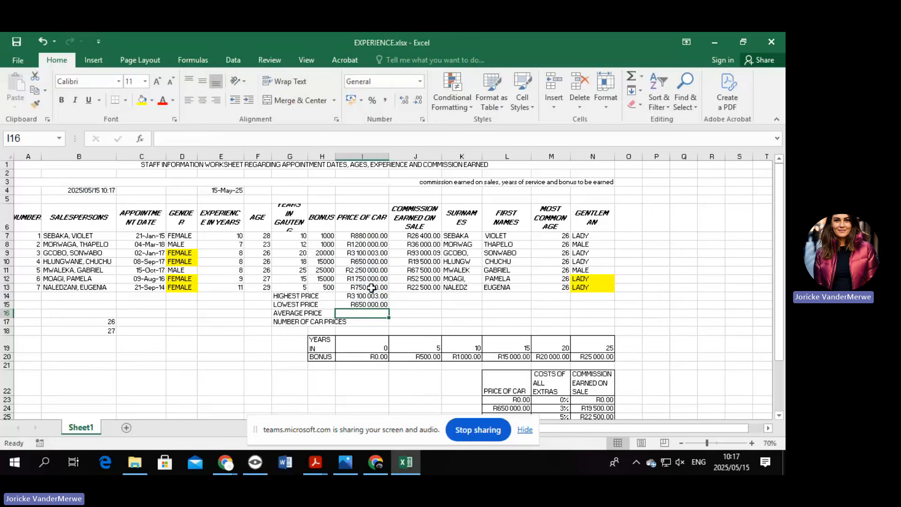
Enter =AVERAGE(I7:I13) in I16 to show the average car price, R1 511 429.00.
type("=AVER")
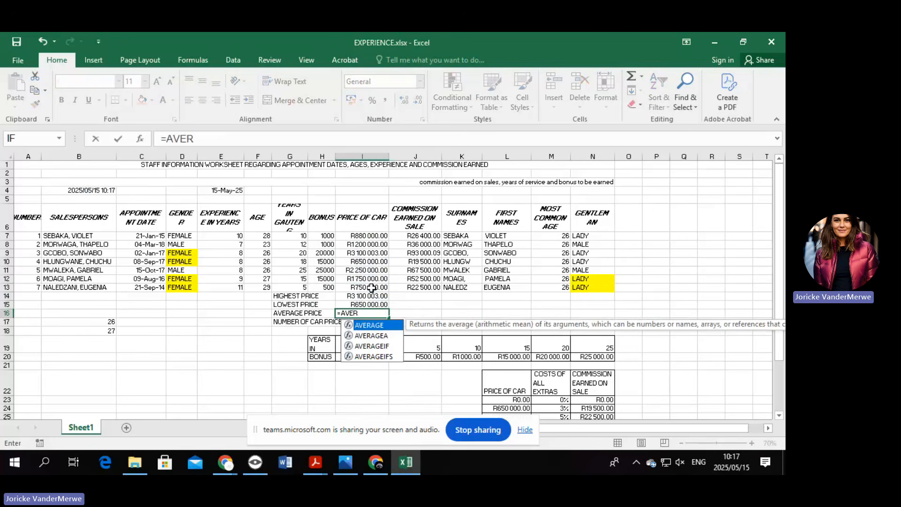
double_click(382, 325)
left_click(367, 235)
left_click_drag(367, 235, 366, 287)
key("Return")
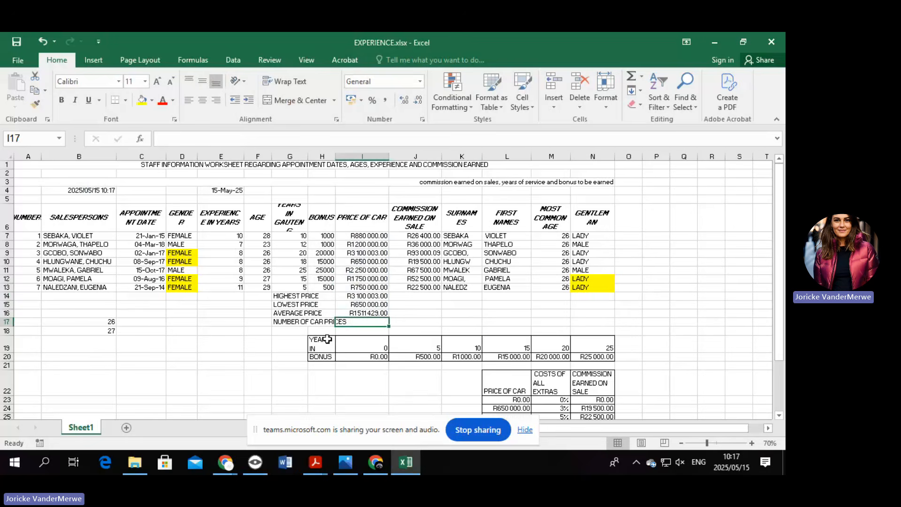
left_click(485, 331)
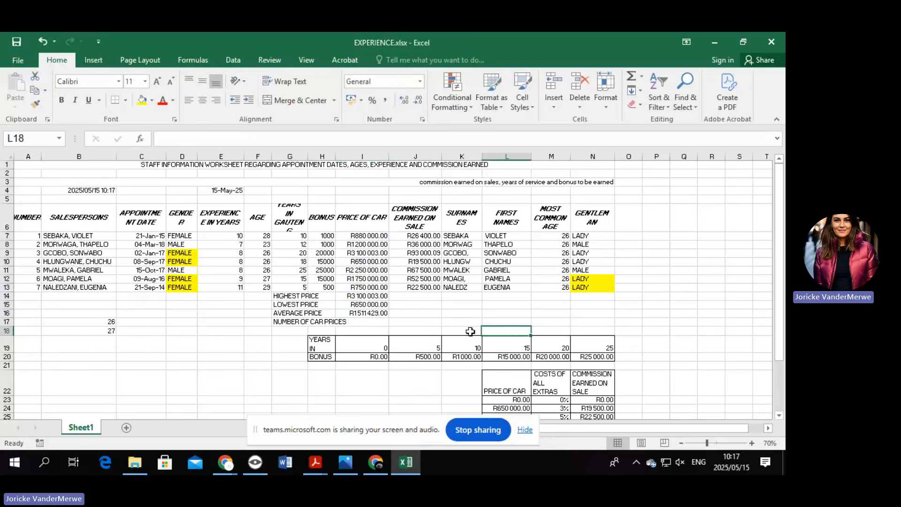
left_click(359, 323)
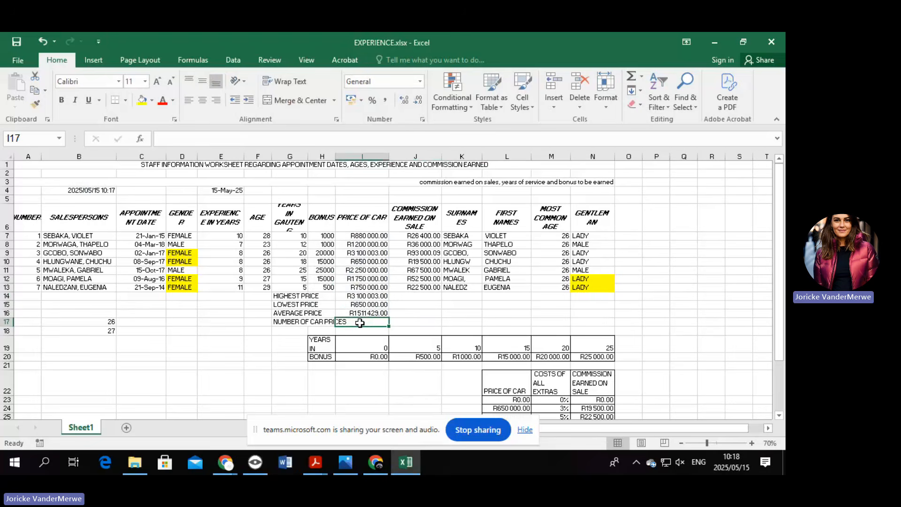
Count the car prices in I17 with =COUNTA(I7:I13), corrected from COUNT, showing 7.
type("=COUNT")
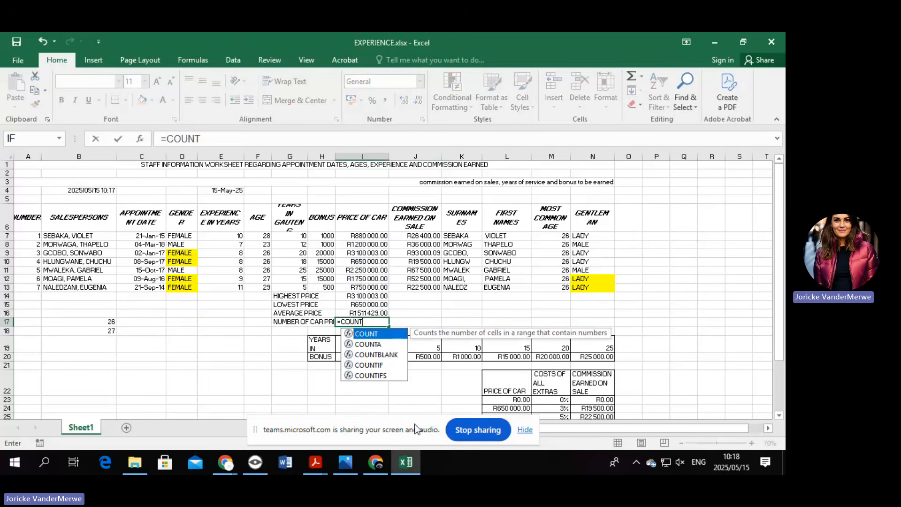
double_click(377, 334)
left_click_drag(364, 235, 383, 287)
key("Return")
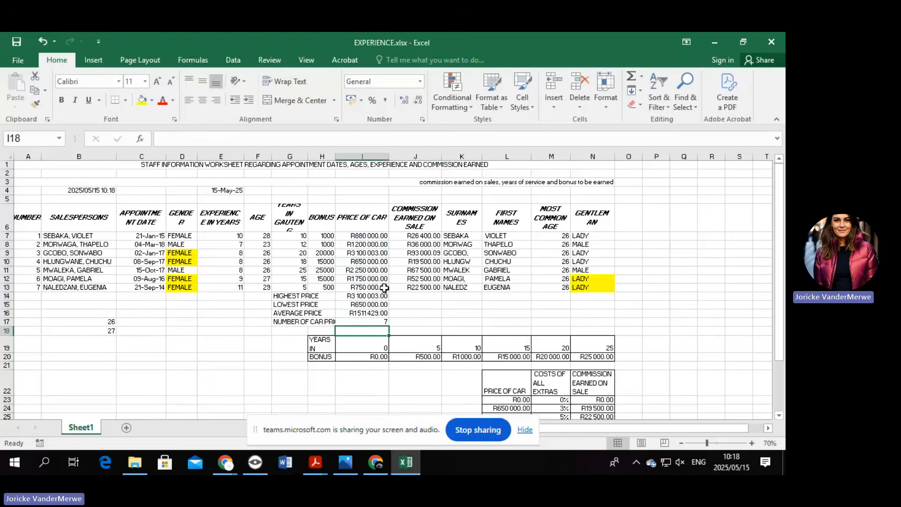
left_click(373, 322)
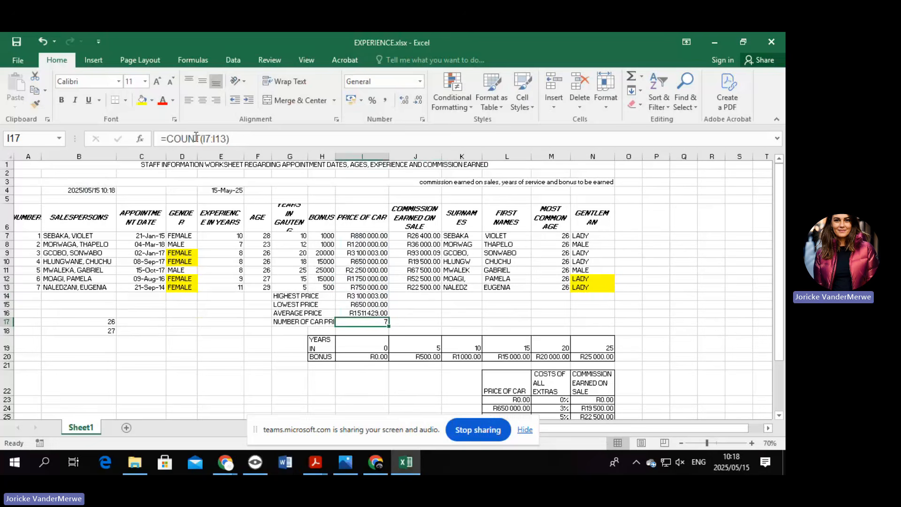
left_click(199, 138)
type("A")
key("Return")
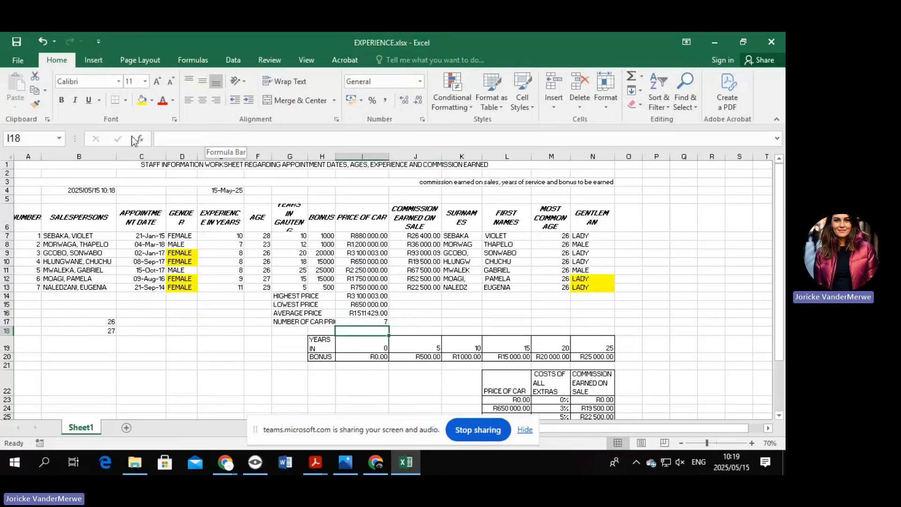
Select the staff table and sort its rows A to Z by the SALESPERSONS column.
left_click(7, 156)
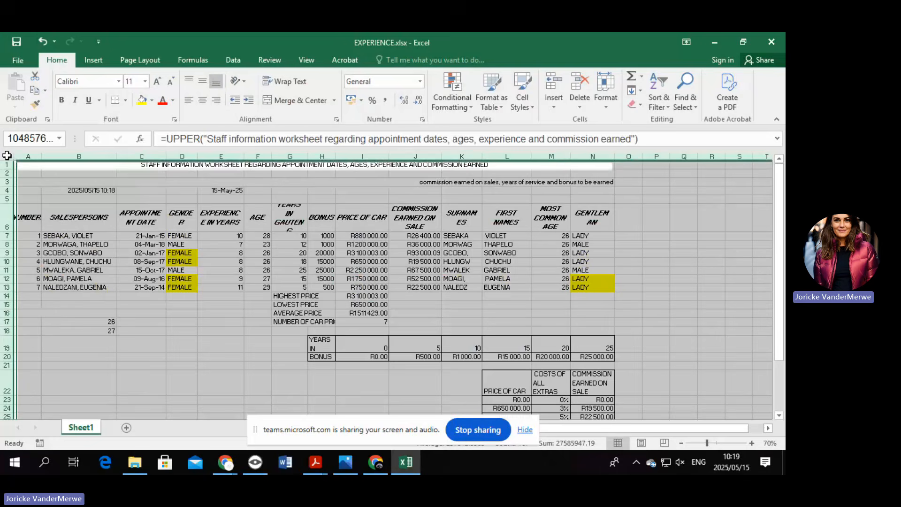
left_click(223, 331)
left_click_drag(82, 217, 592, 286)
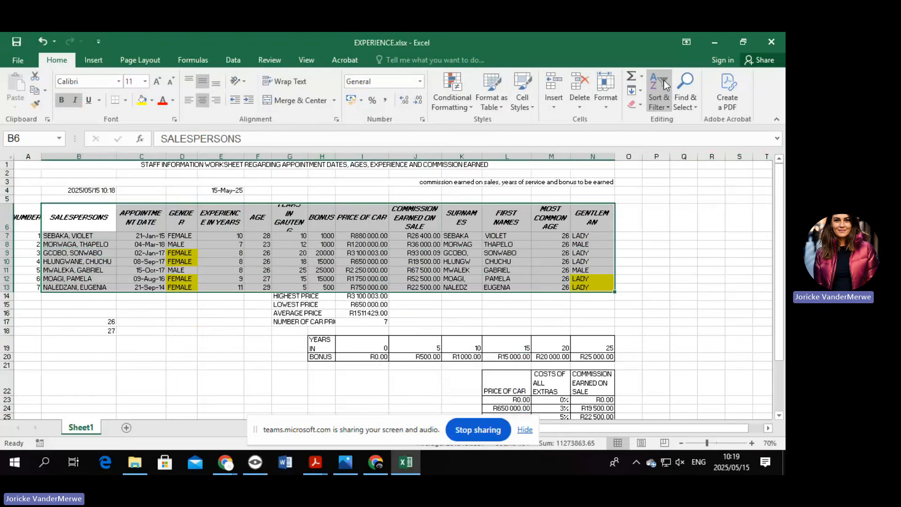
left_click(661, 108)
left_click(686, 148)
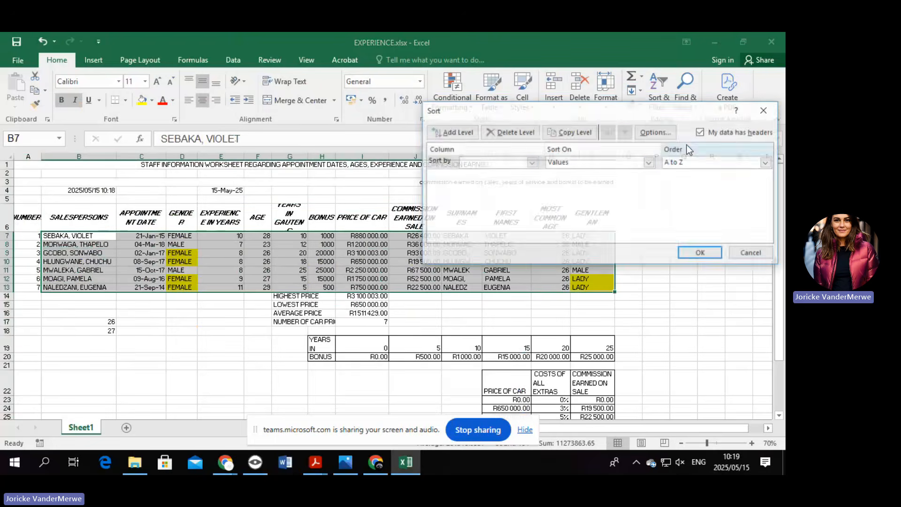
left_click(531, 162)
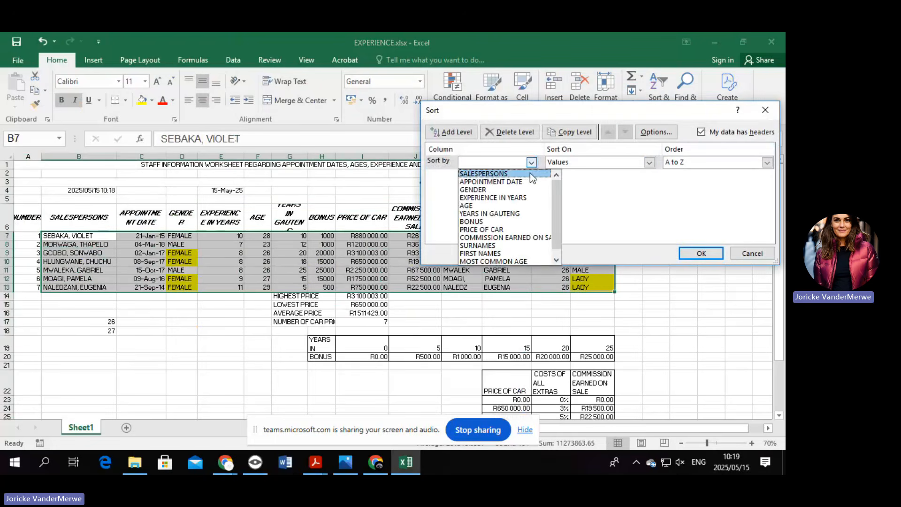
left_click(530, 174)
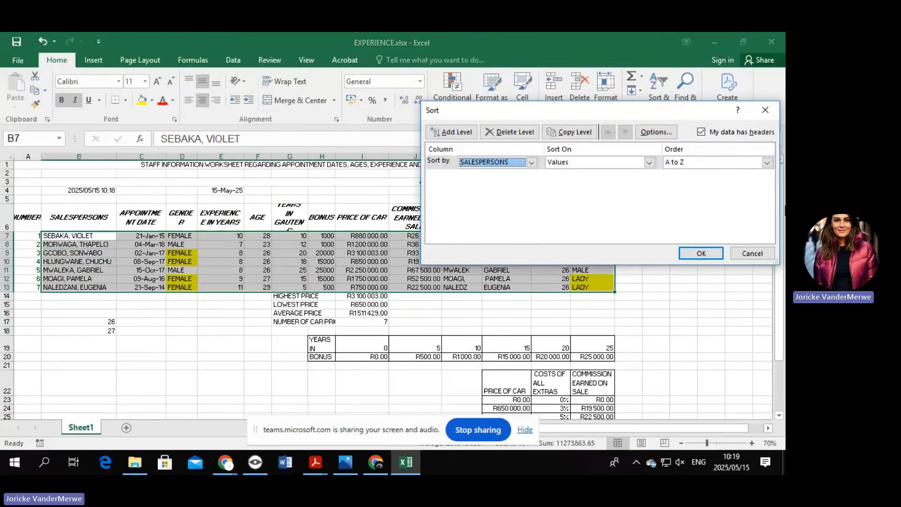
left_click(701, 253)
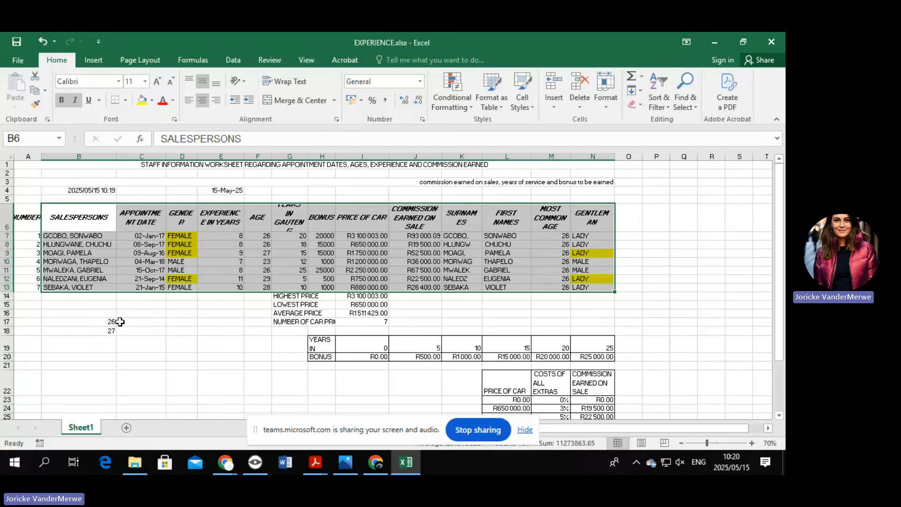
Delete the stray values 26 and 27 from cells B17 and B18.
left_click(87, 324)
key("Delete")
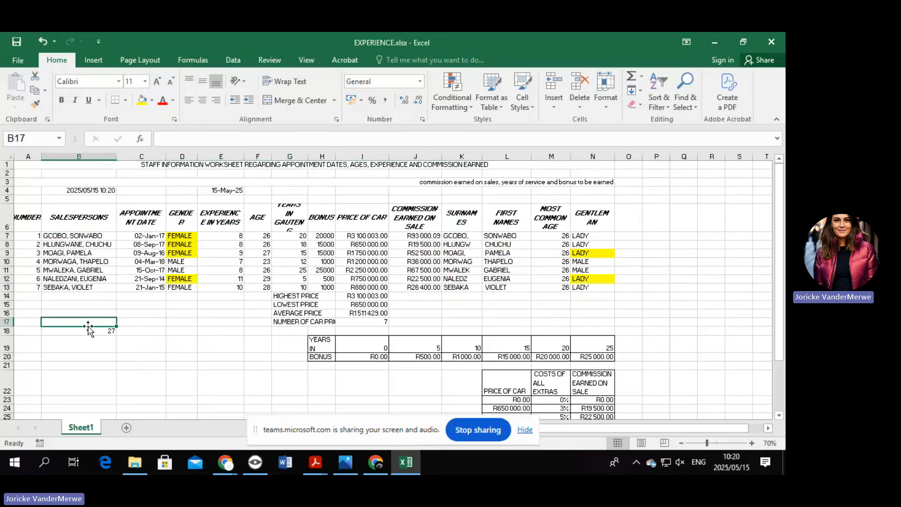
left_click(95, 332)
key("Delete")
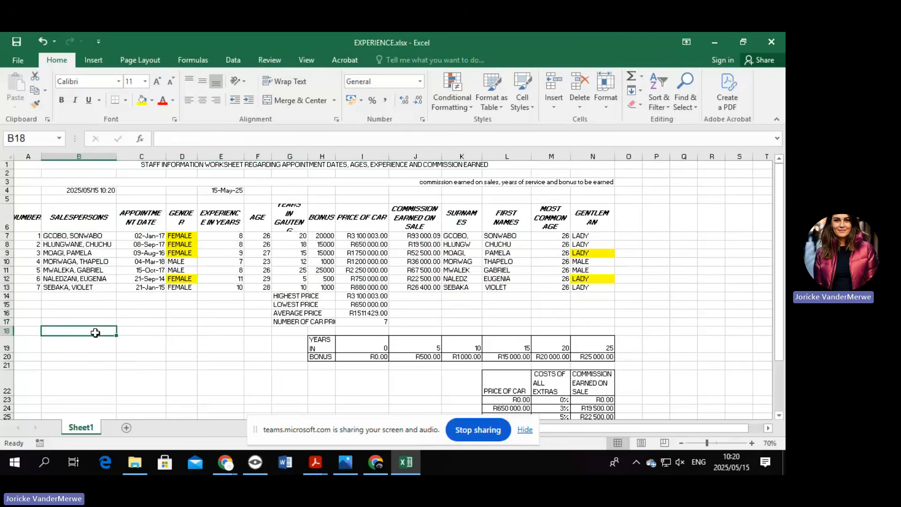
key("ctrl")
Create a PivotChart and PivotTable from B6:I13 placed at B18, then delete the empty chart.
left_click(94, 60)
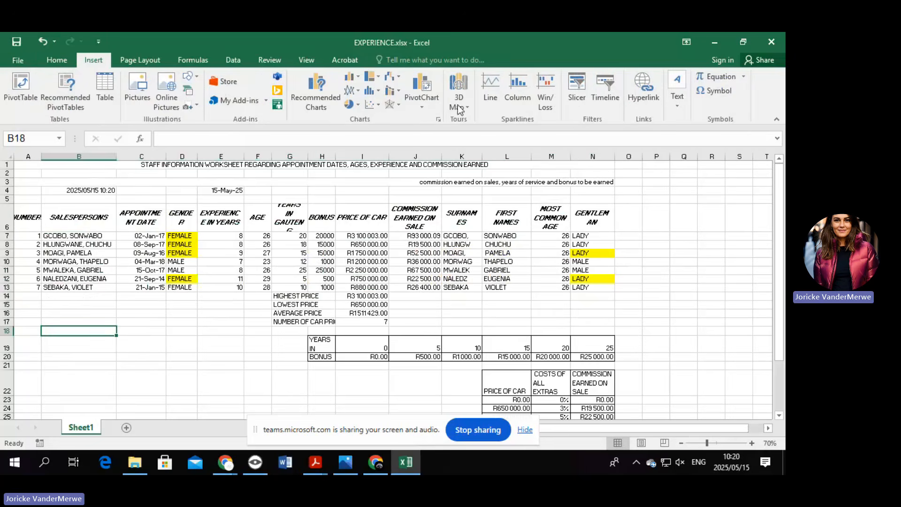
left_click(429, 103)
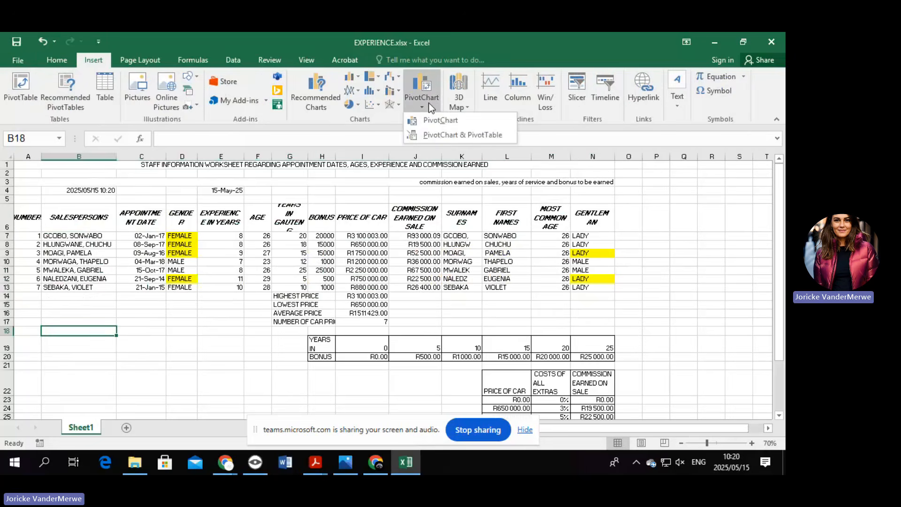
left_click(448, 133)
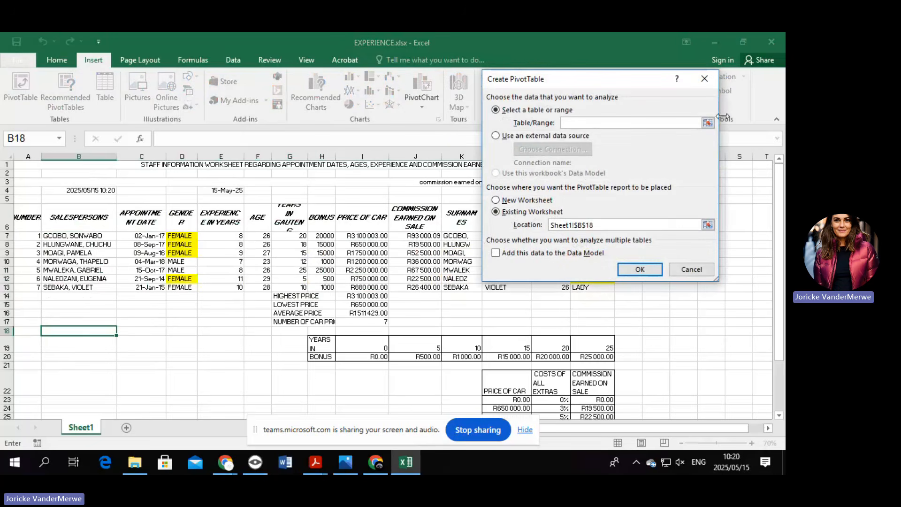
left_click(707, 123)
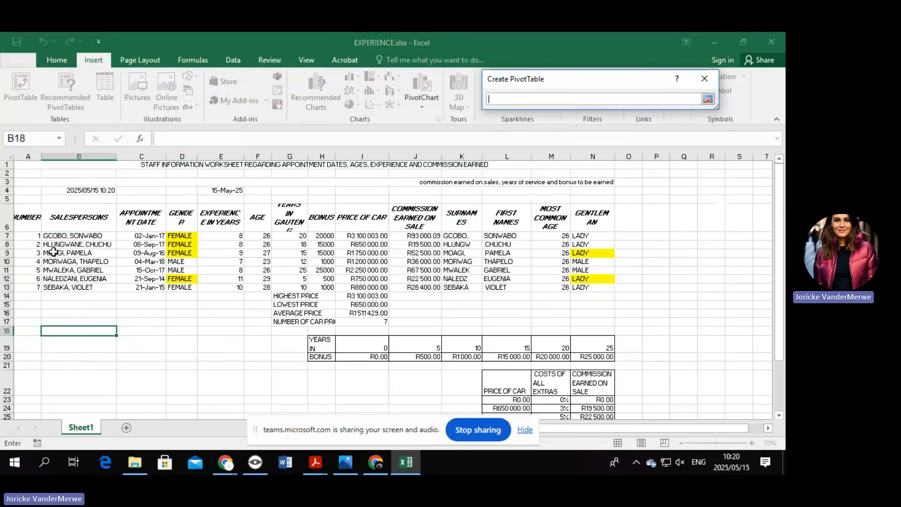
left_click(68, 224)
left_click_drag(68, 224, 353, 289)
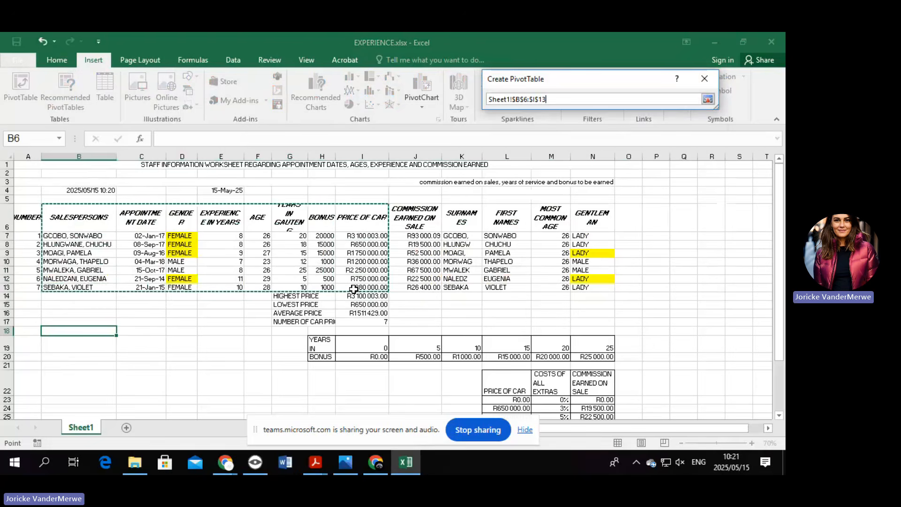
left_click(709, 99)
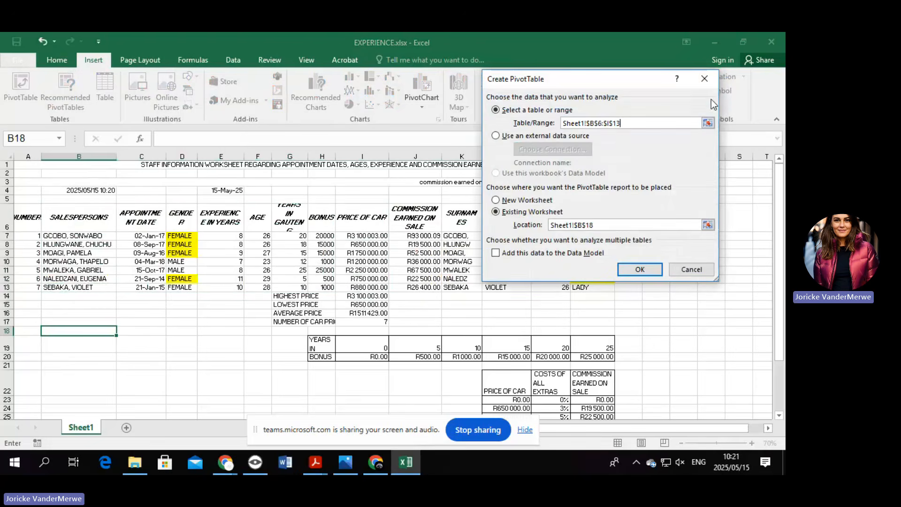
left_click(640, 268)
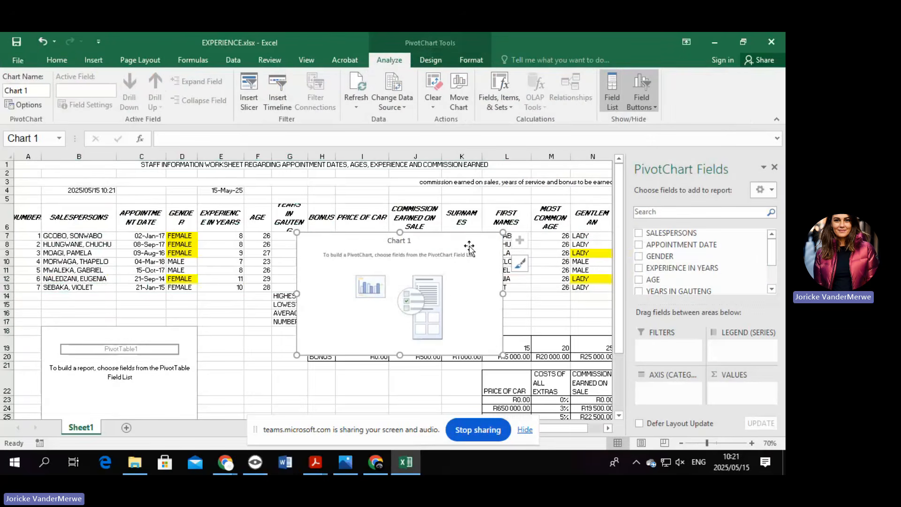
key("Delete")
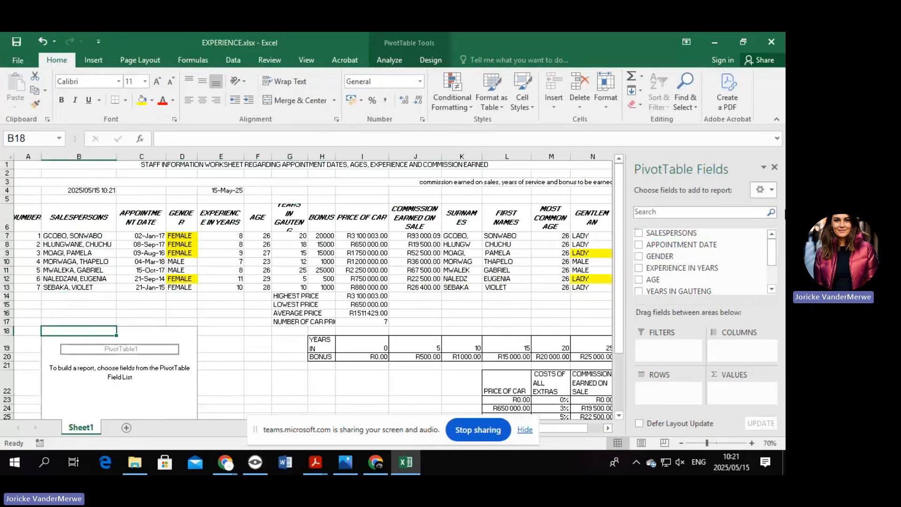
Add SALESPERSONS as rows and sum EXPERIENCE IN YEARS, AGE and YEARS IN GAUTENG as values.
left_click(638, 234)
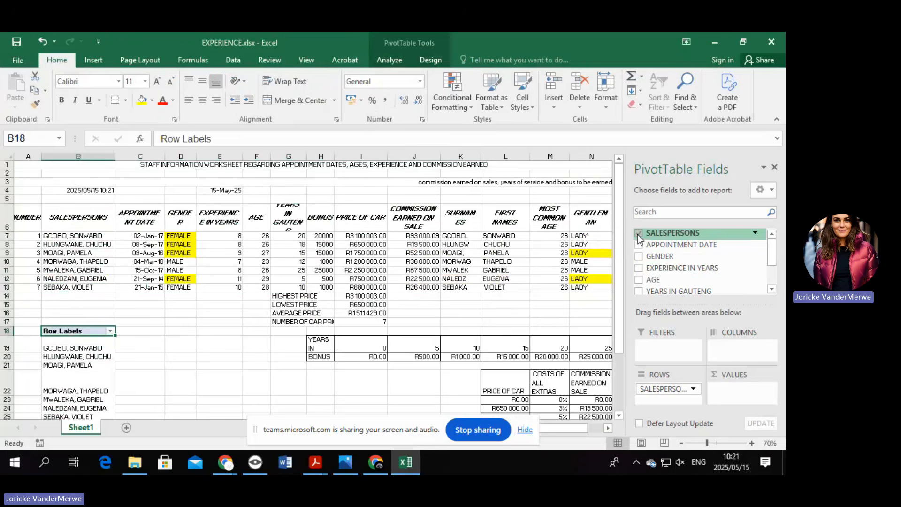
left_click(639, 268)
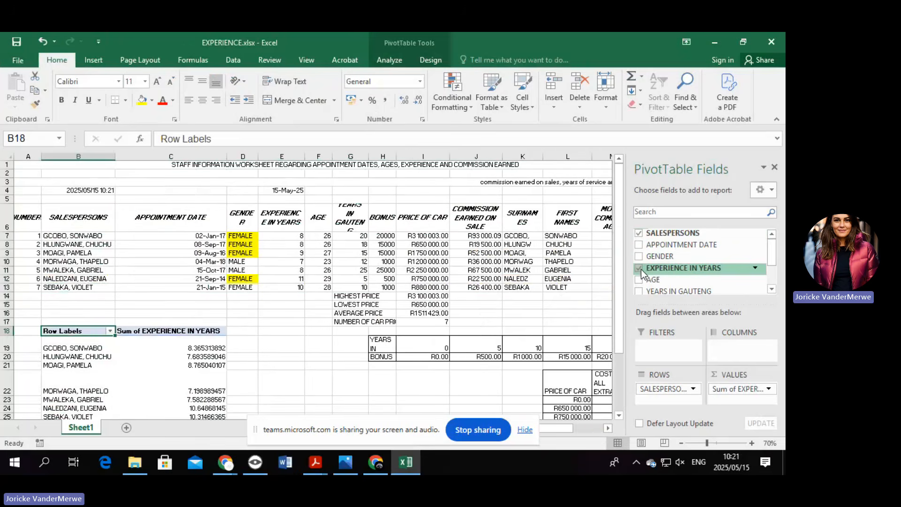
left_click(639, 280)
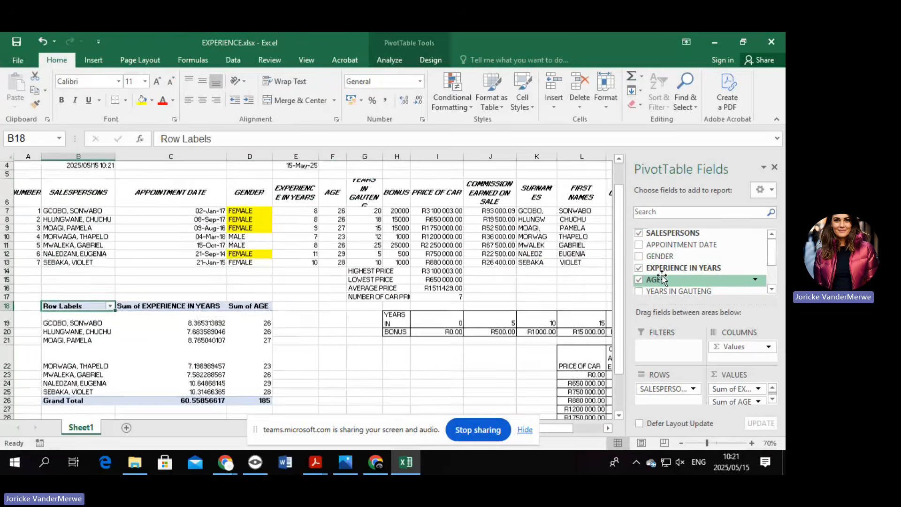
left_click(639, 292)
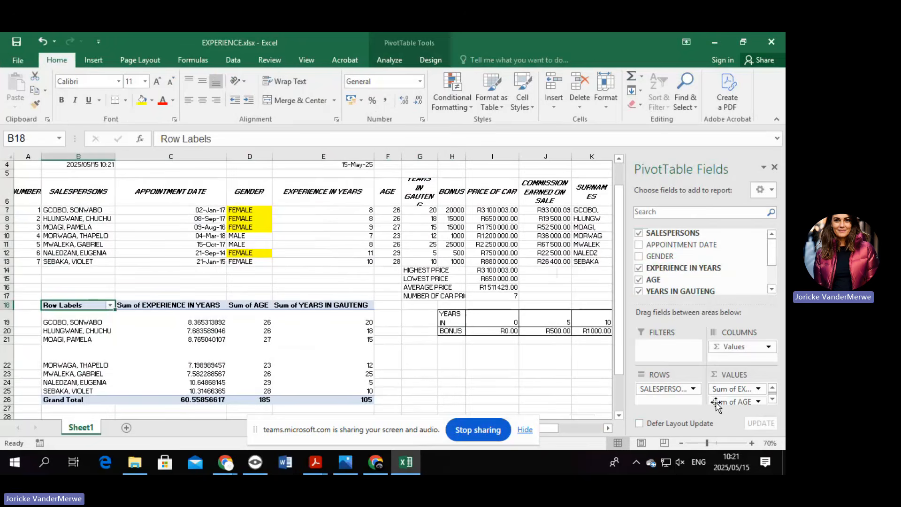
Remove the Sum of AGE and YEARS IN GAUTENG values, then undo both removals.
left_click_drag(717, 404, 749, 399)
left_click(758, 402)
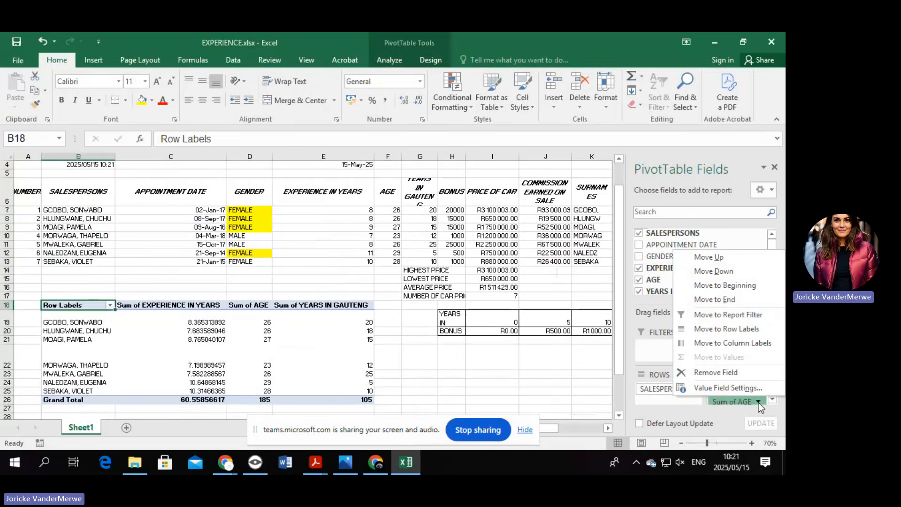
left_click(737, 376)
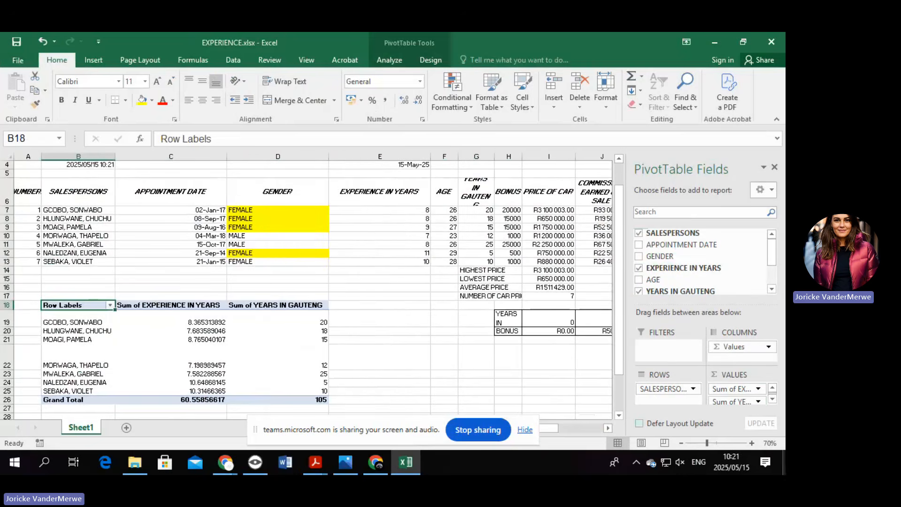
left_click(760, 402)
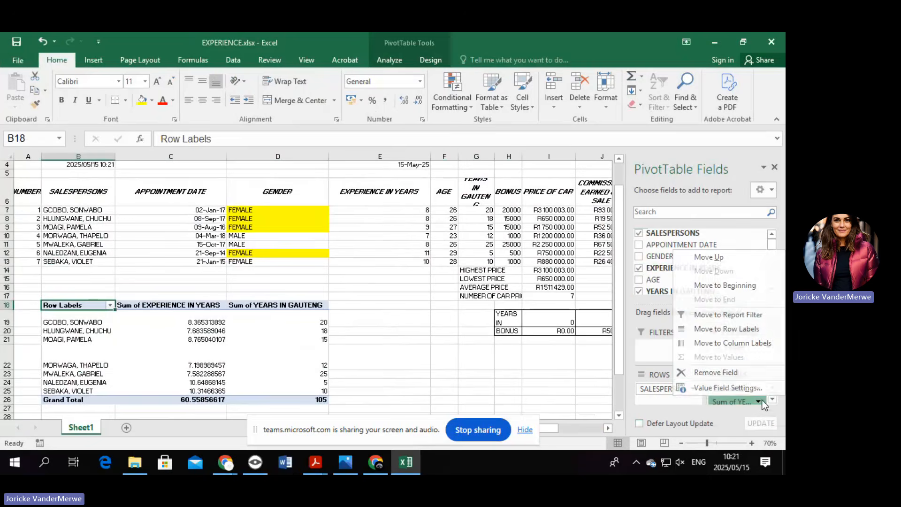
left_click(734, 370)
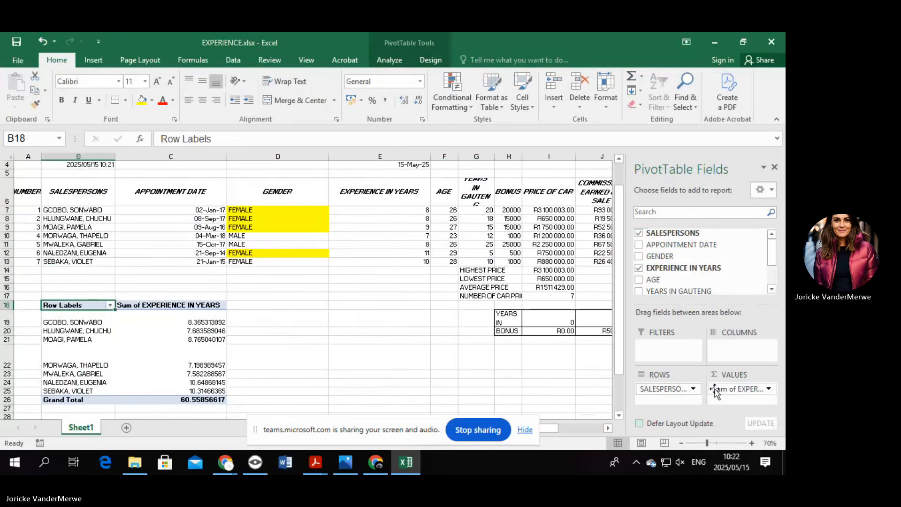
left_click(42, 41)
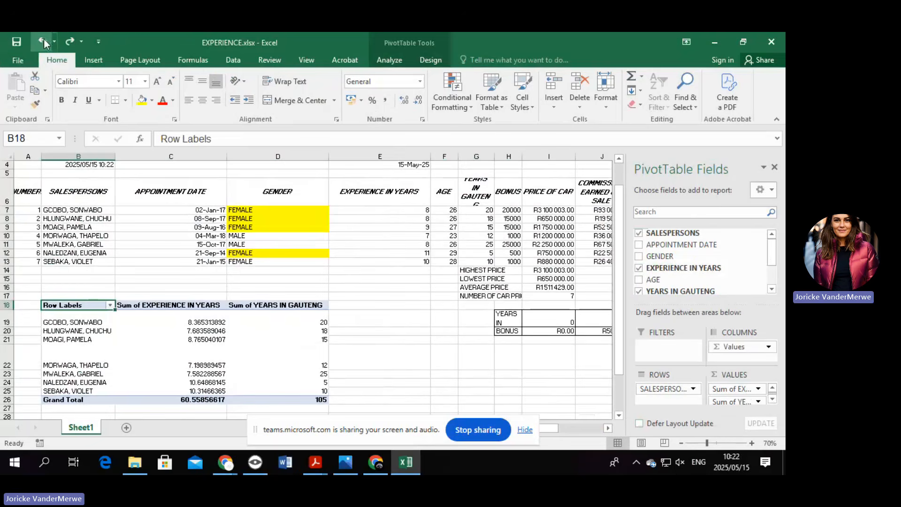
left_click(43, 41)
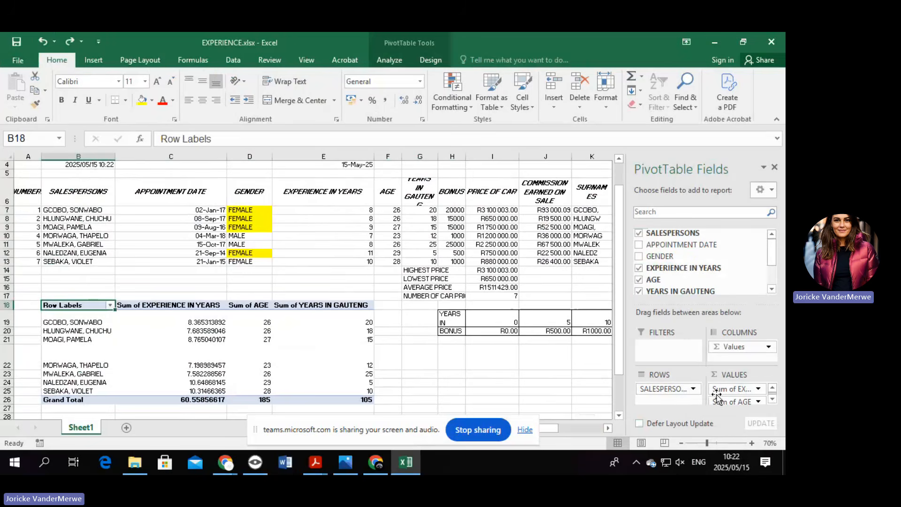
Review the YEARS IN GAUTENG value field settings, keeping it as Sum.
scroll(736, 401, "down", 1)
scroll(737, 402, "down", 1)
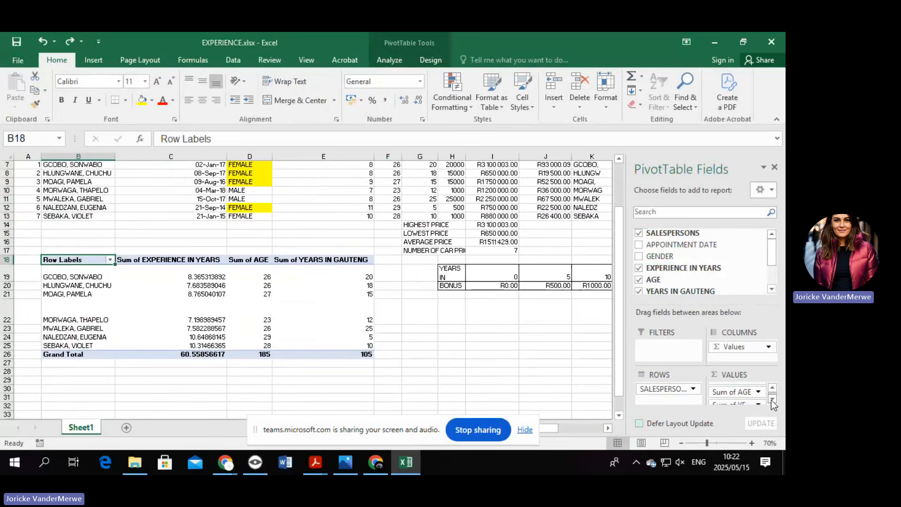
left_click(738, 400)
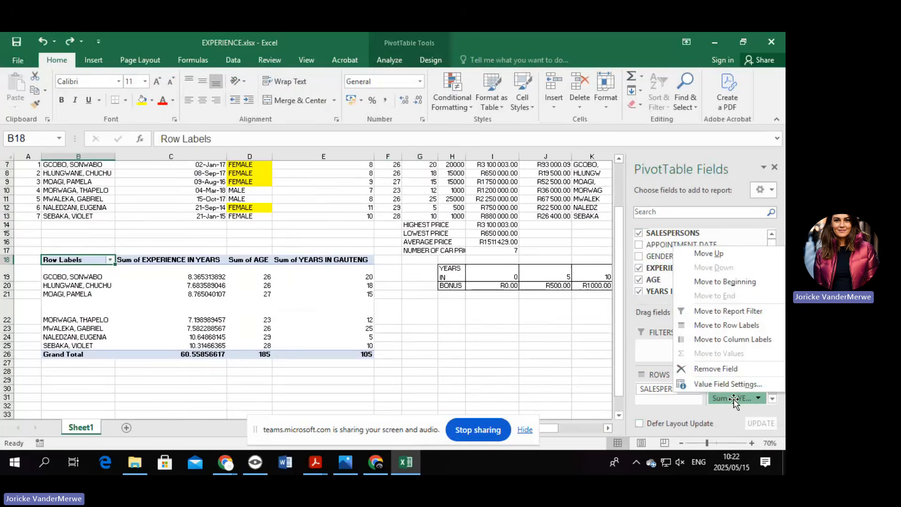
left_click(730, 384)
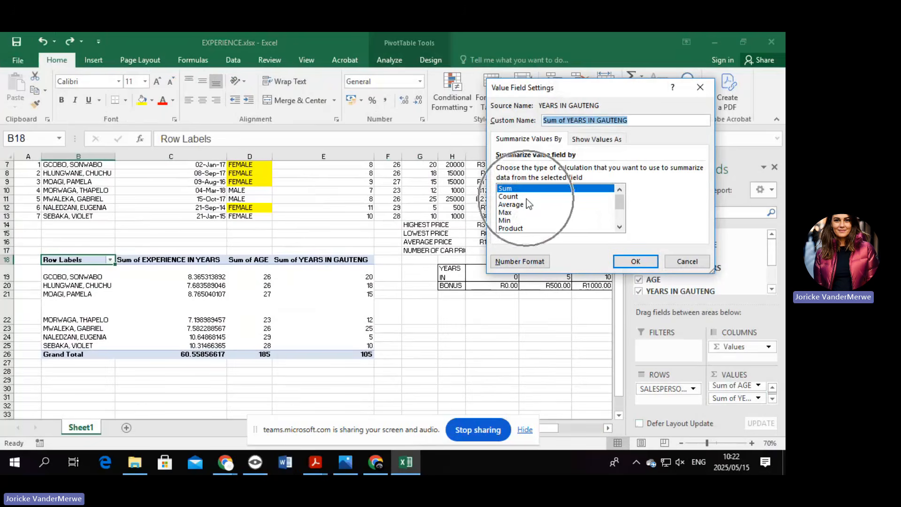
left_click(686, 261)
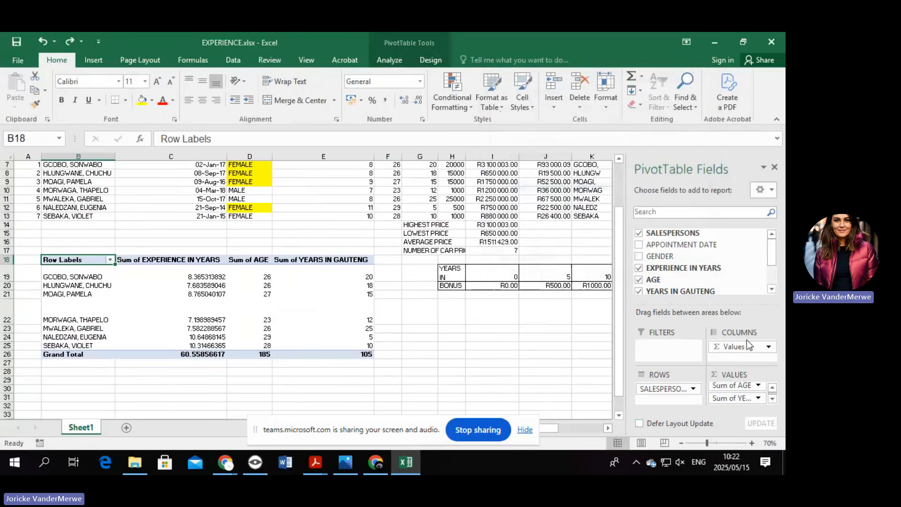
Review the AGE value field settings and other summary choices, leaving it as Sum.
left_click(736, 387)
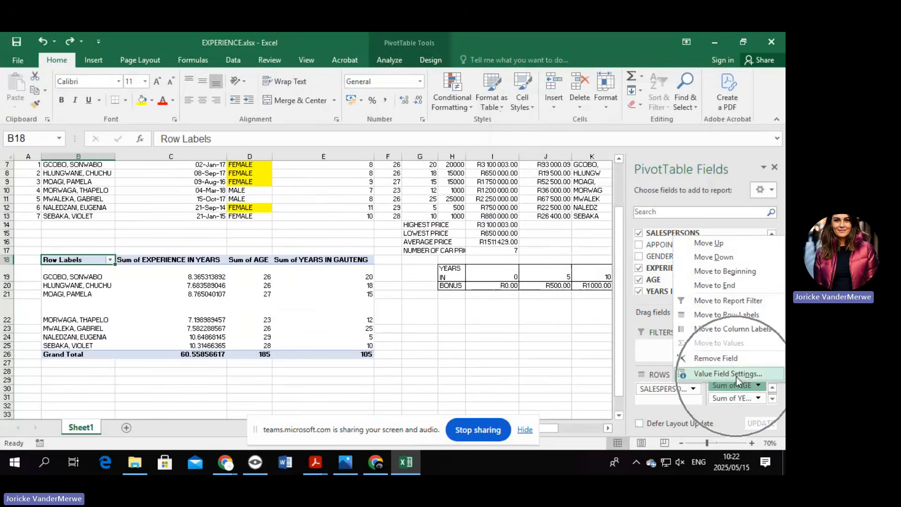
left_click(736, 374)
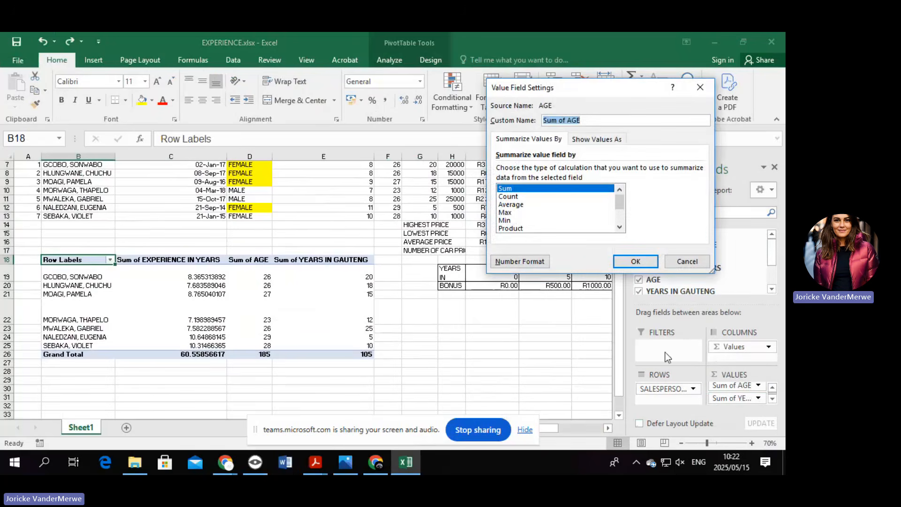
left_click(620, 226)
left_click(620, 227)
left_click(620, 227)
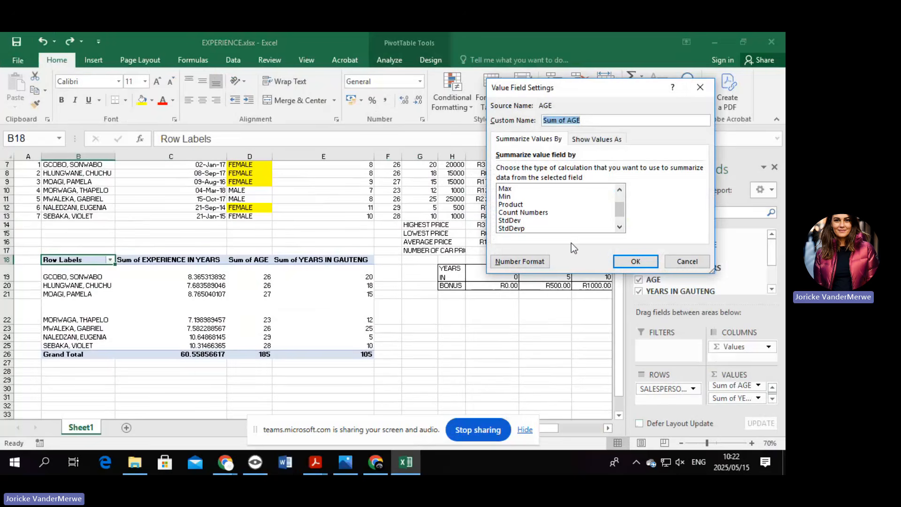
left_click(687, 262)
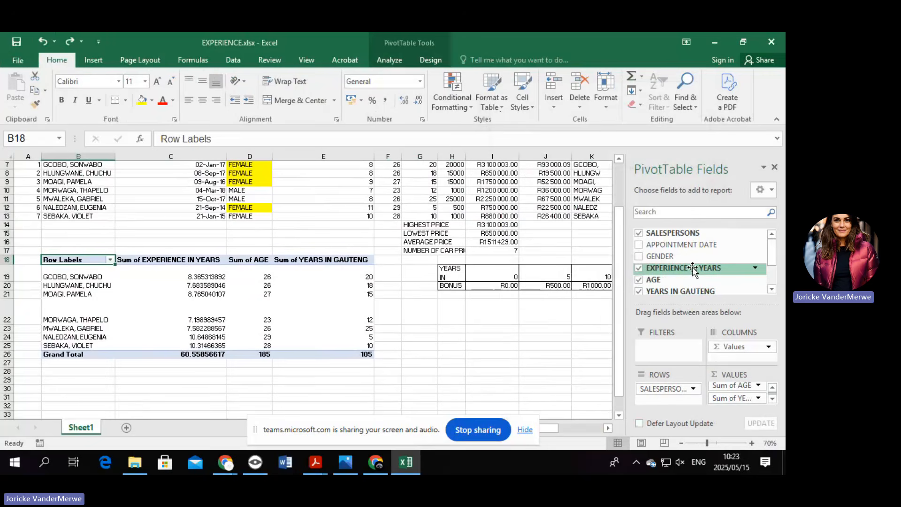
Add EXPERIENCE IN YEARS and AGE as report filters above the pivot table.
left_click_drag(693, 269, 675, 346)
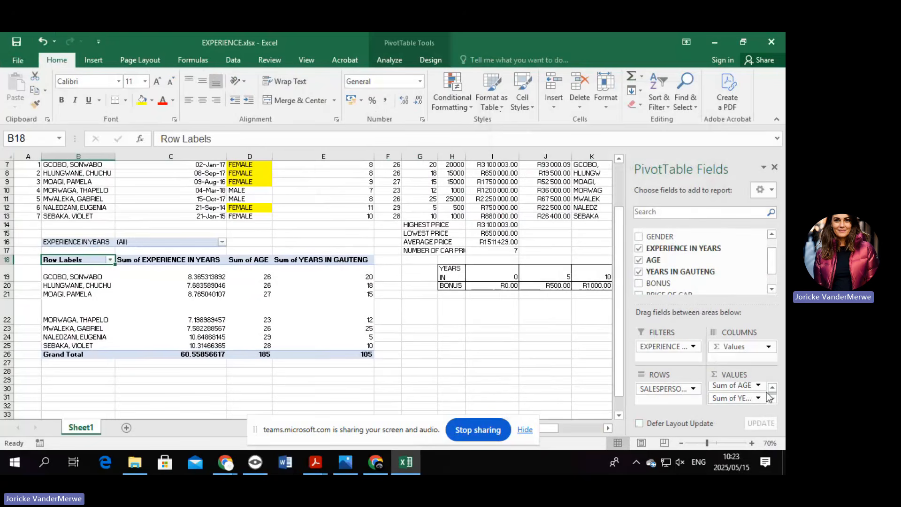
key("ctrl")
key("ctrl")
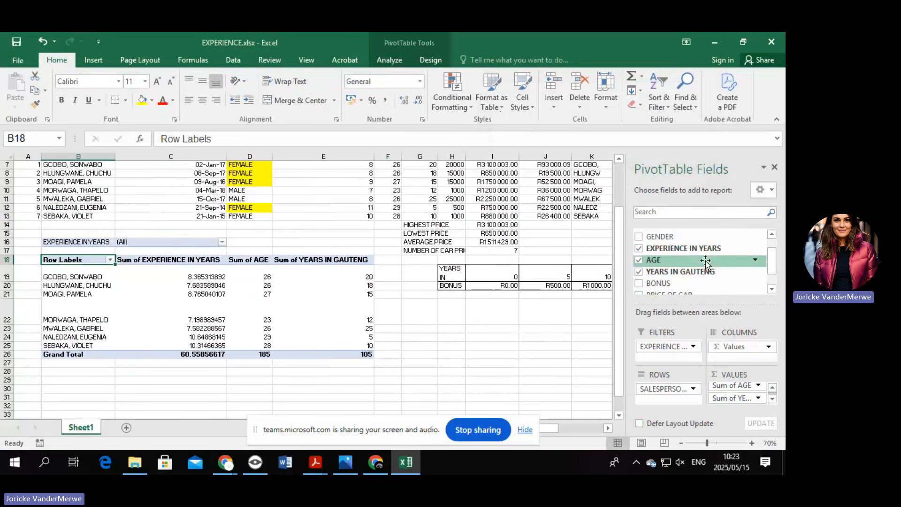
left_click_drag(705, 261, 674, 361)
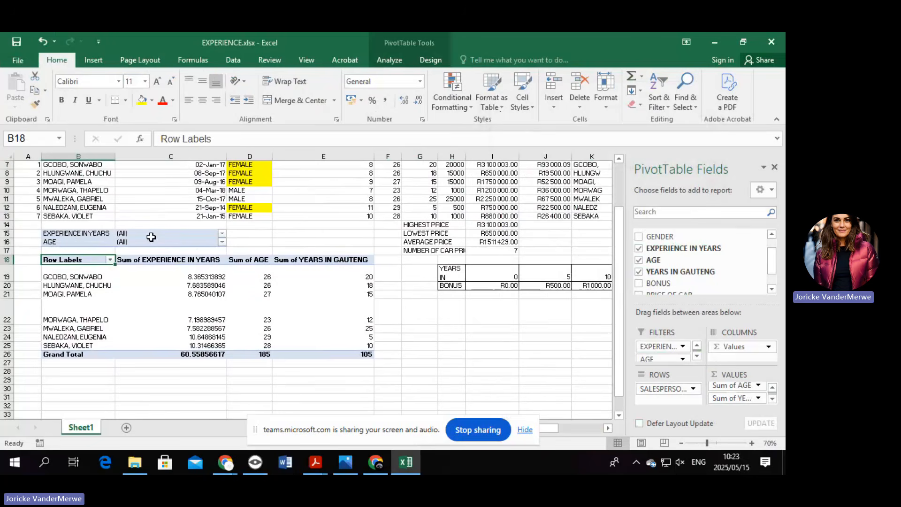
Filter experience to 10 and age to 23, then undo back to (All).
left_click(221, 234)
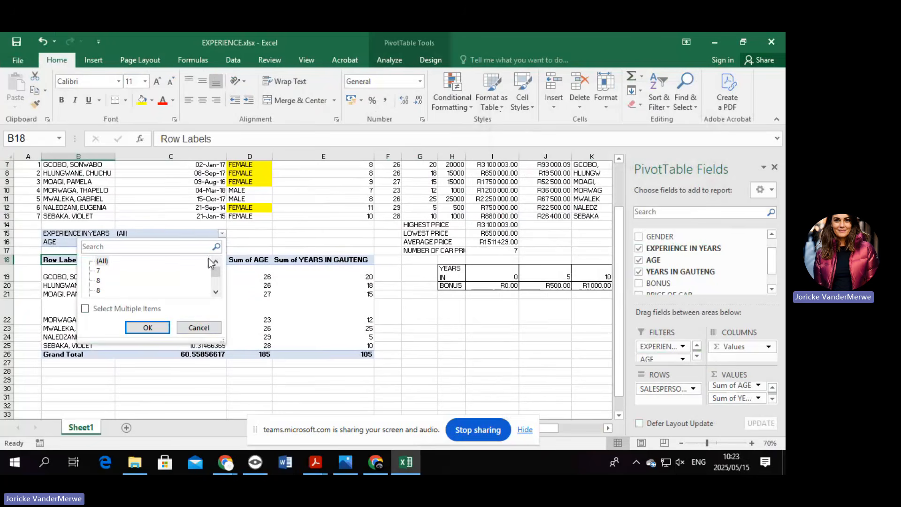
left_click(215, 295)
left_click(215, 295)
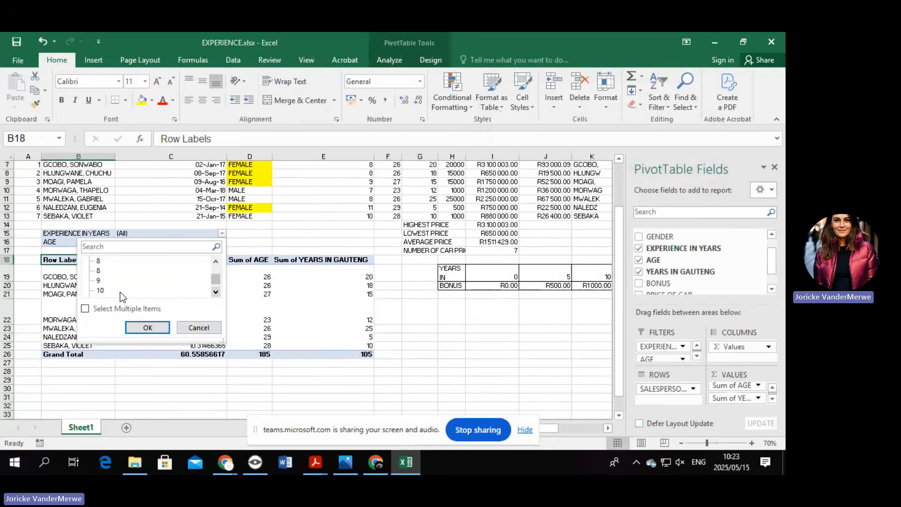
left_click(101, 291)
left_click(146, 327)
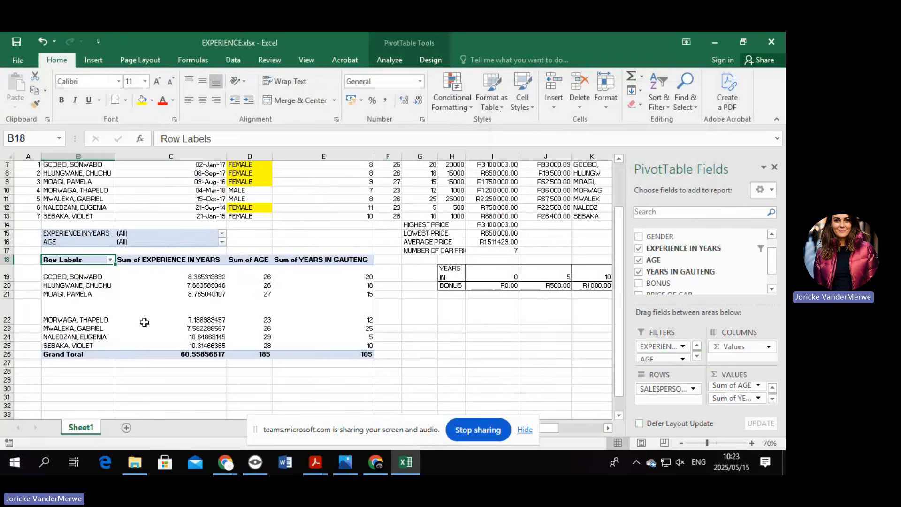
left_click(221, 242)
left_click(99, 279)
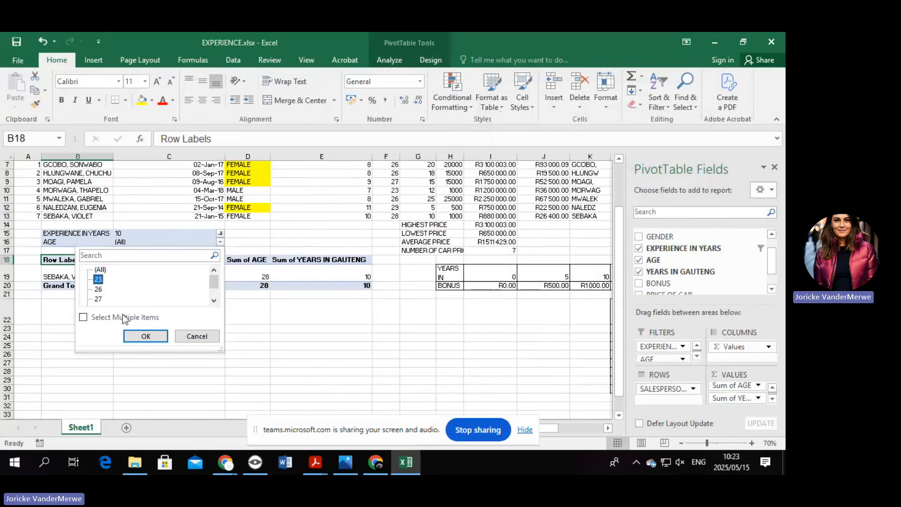
left_click(145, 336)
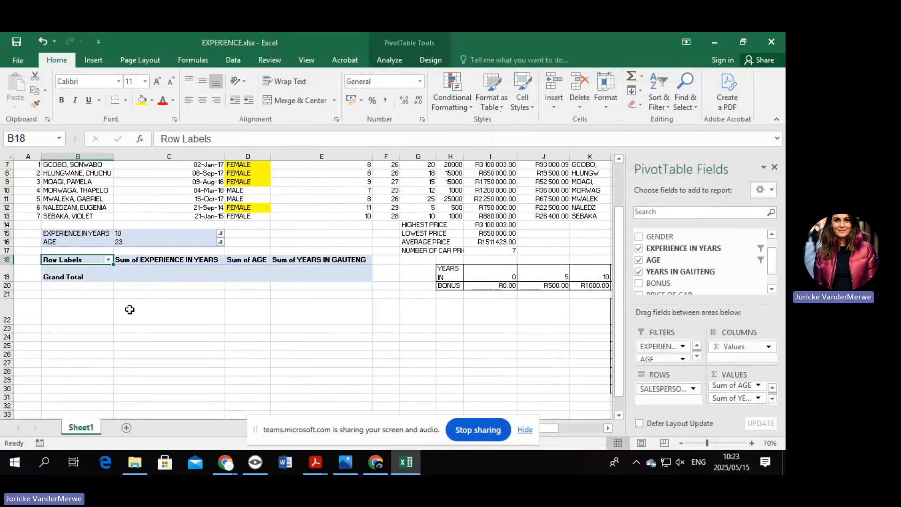
key("ctrl+z")
key("ctrl+z")
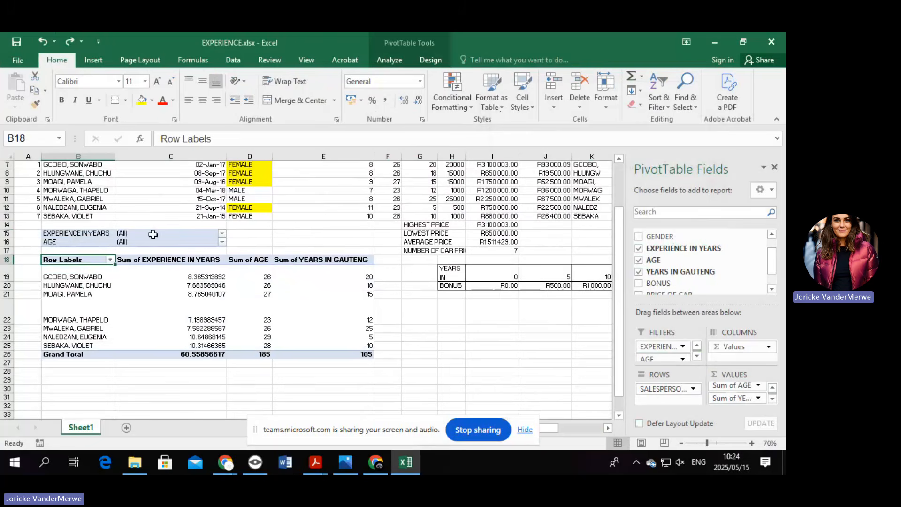
Check cells C15 and C21, then select G22 outside the pivot table and show Insert options.
left_click(172, 233)
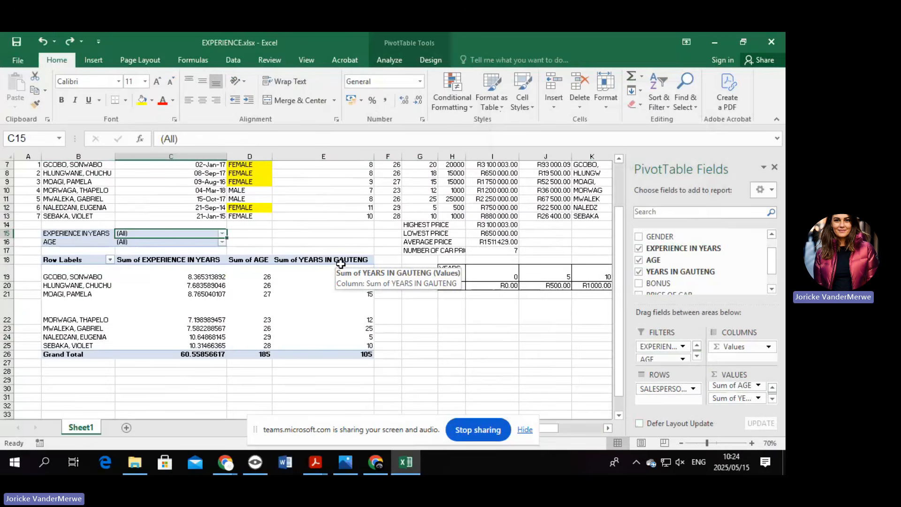
left_click(174, 295)
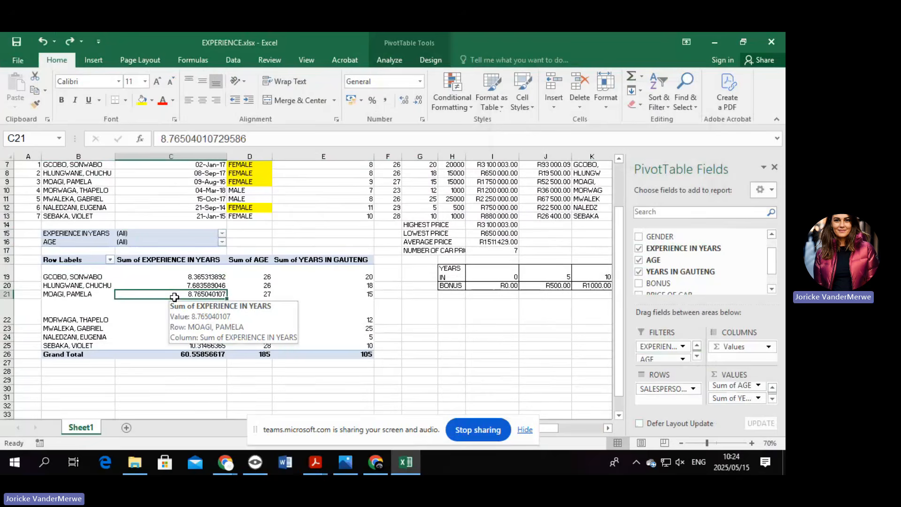
left_click(417, 310)
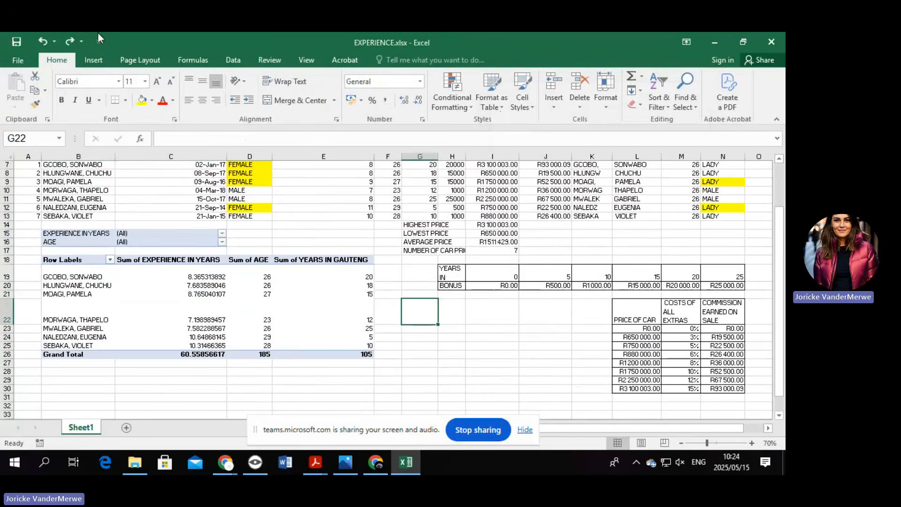
left_click(92, 63)
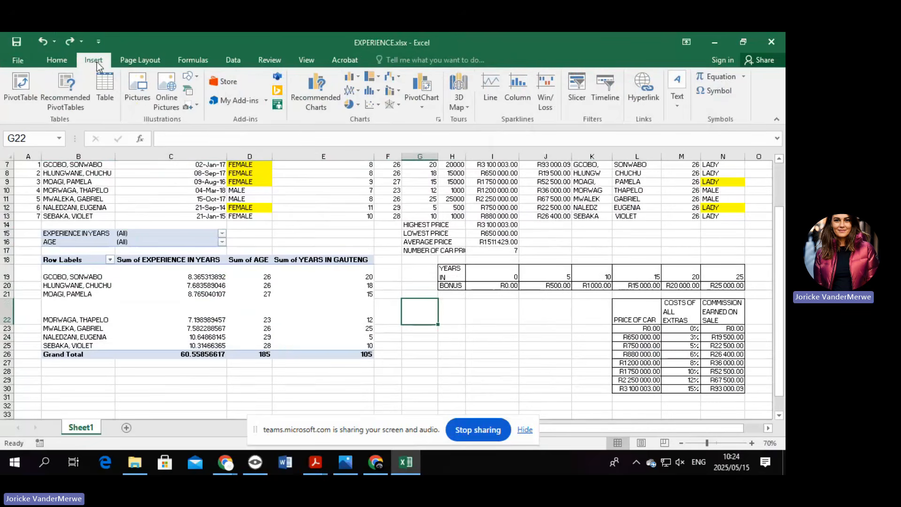
Insert a 2-D Clustered Column pivot chart of experience, age and Gauteng years per salesperson.
left_click(418, 108)
left_click(428, 118)
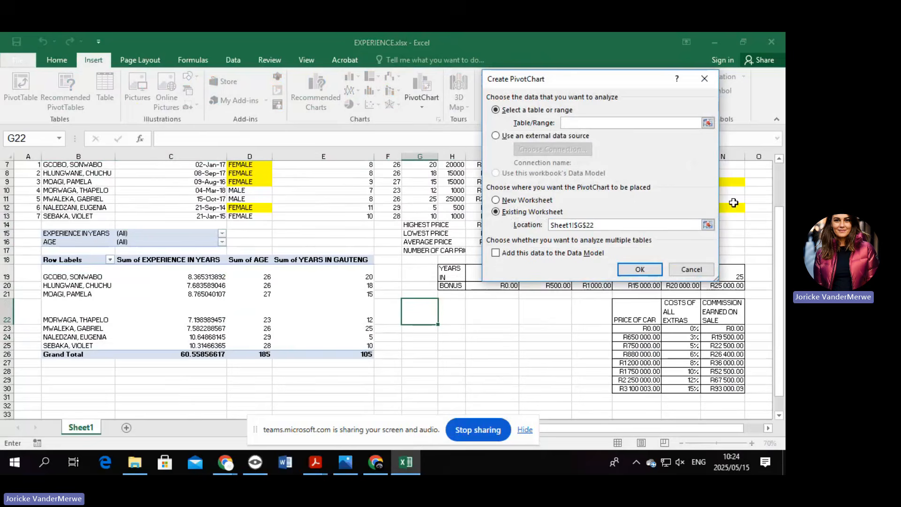
left_click(704, 78)
left_click(159, 319)
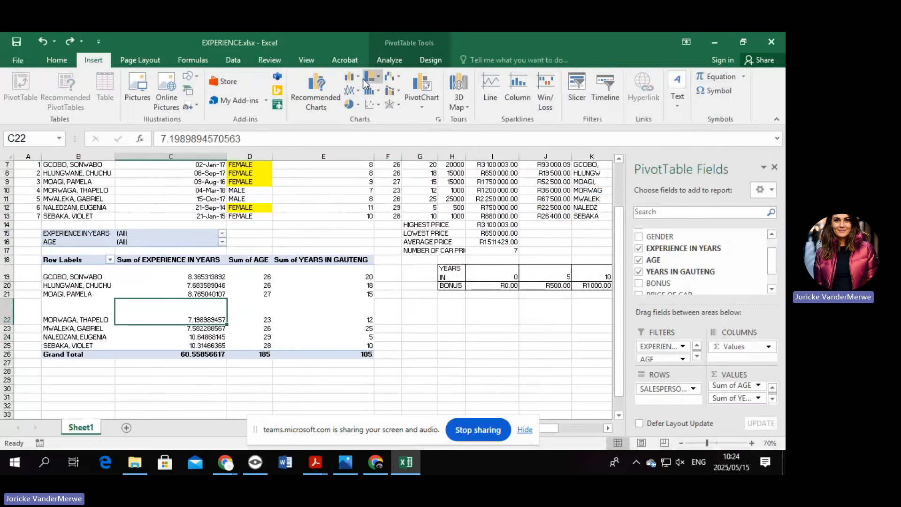
left_click(359, 79)
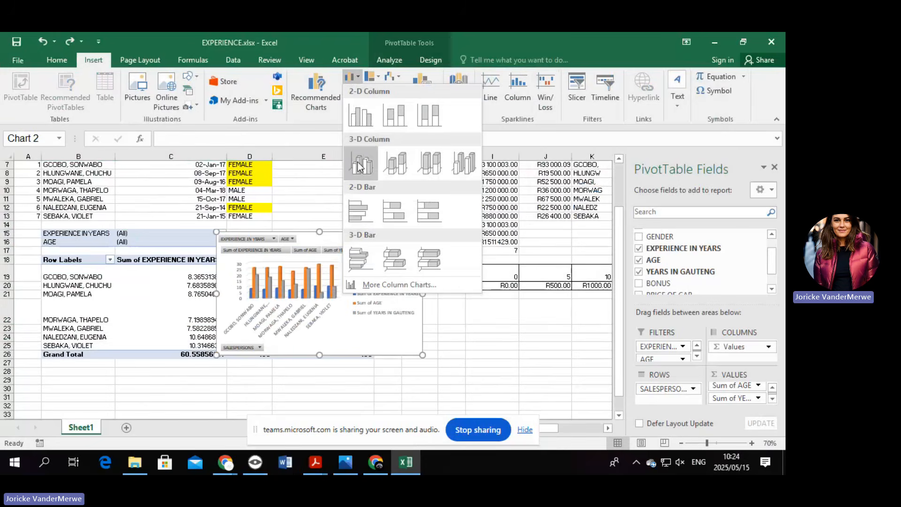
left_click(371, 112)
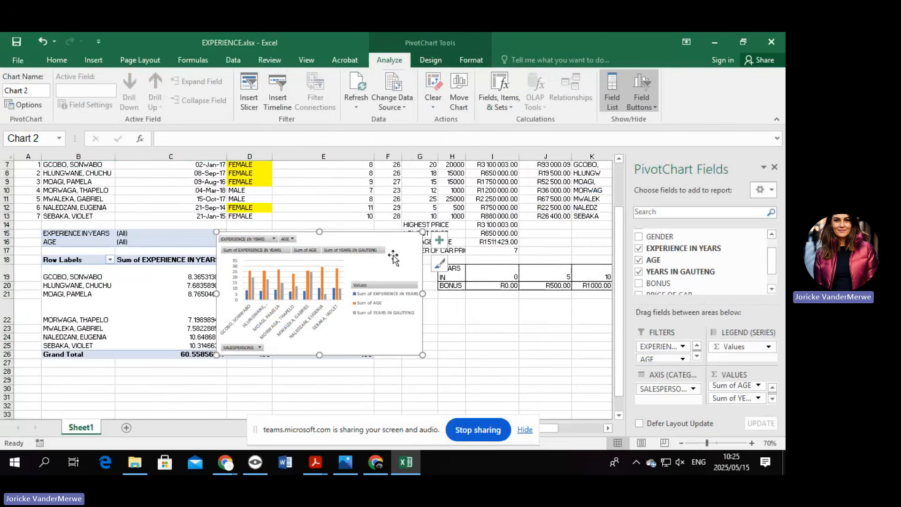
Browse the Add Chart Element options for the clustered column pivot chart.
left_click(430, 60)
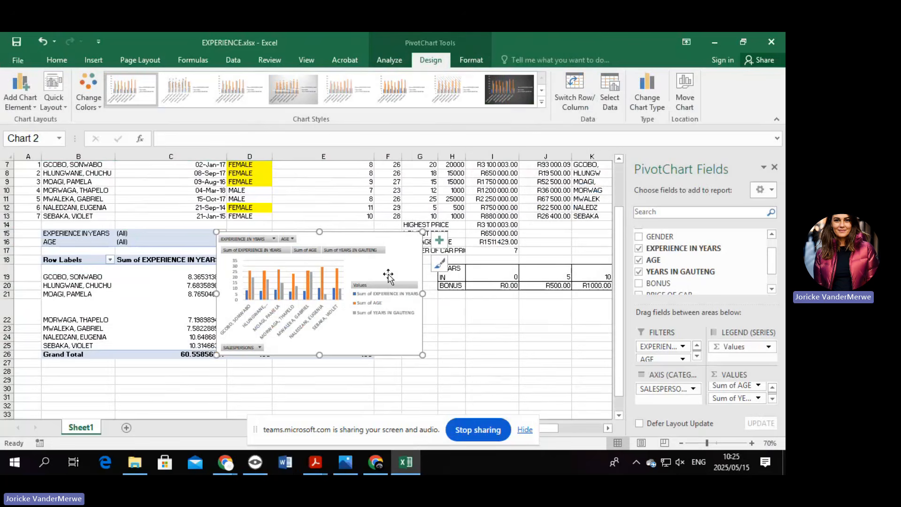
left_click(18, 96)
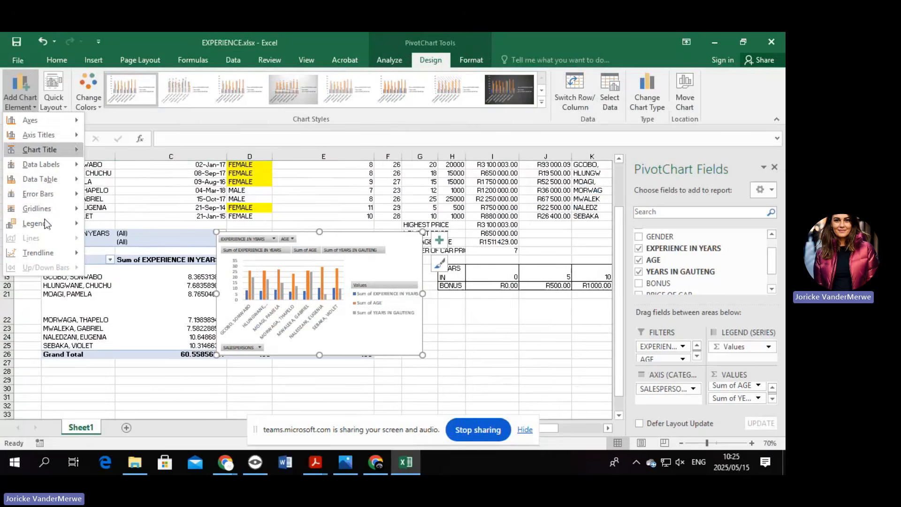
left_click(33, 95)
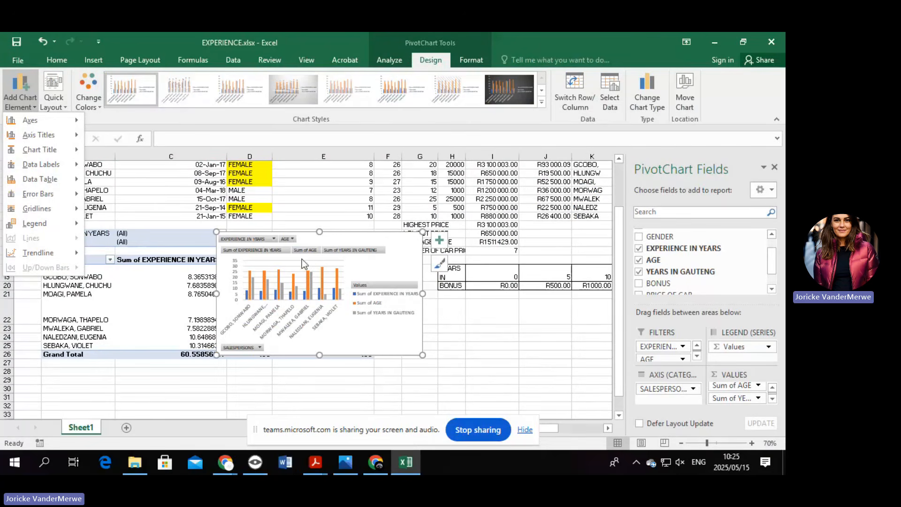
left_click(572, 398)
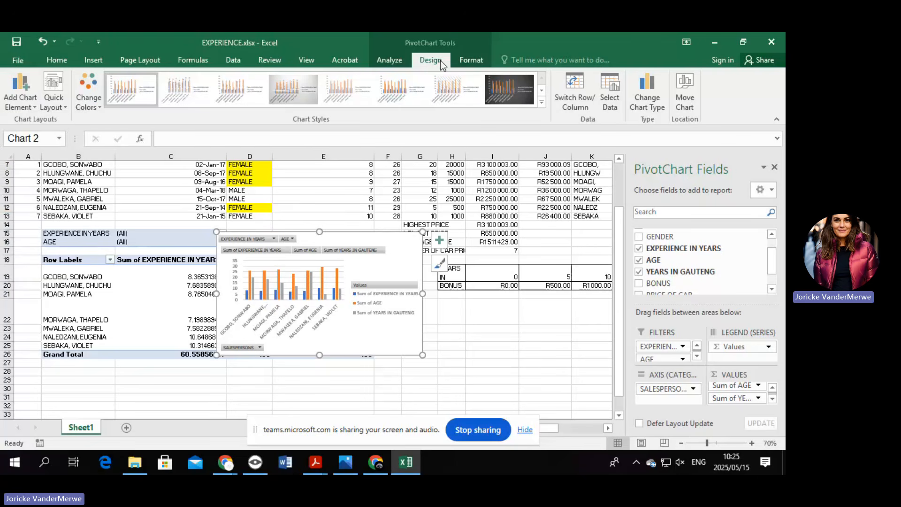
left_click(439, 240)
Add a chart title reading SALESPERSON with an identifying number on a second line.
left_click(21, 104)
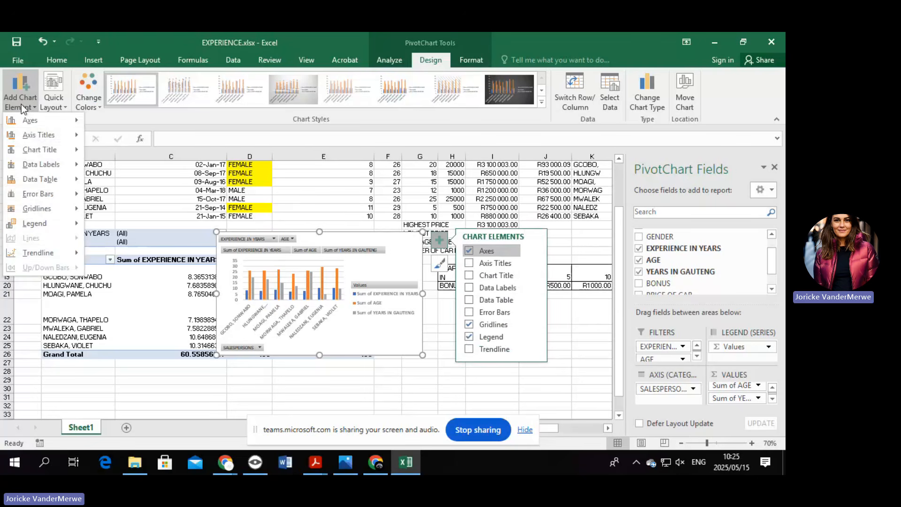
mouse_move(61, 135)
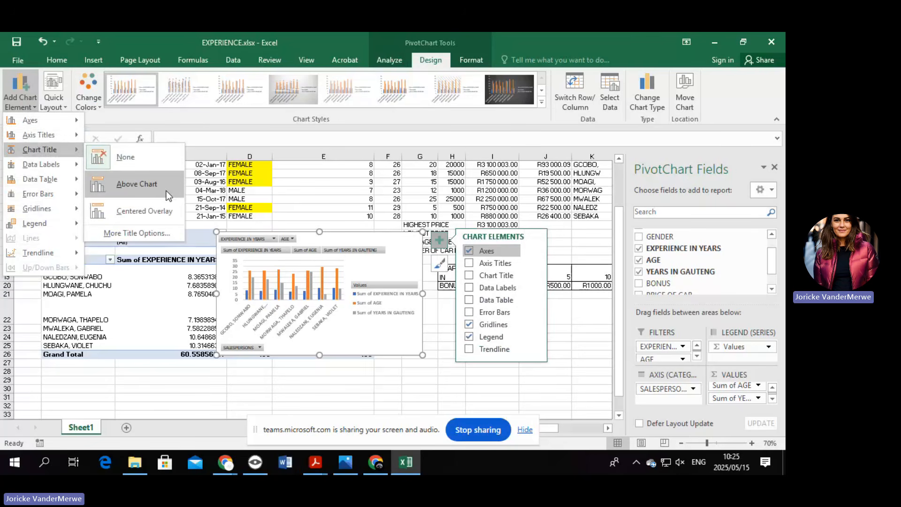
left_click(166, 190)
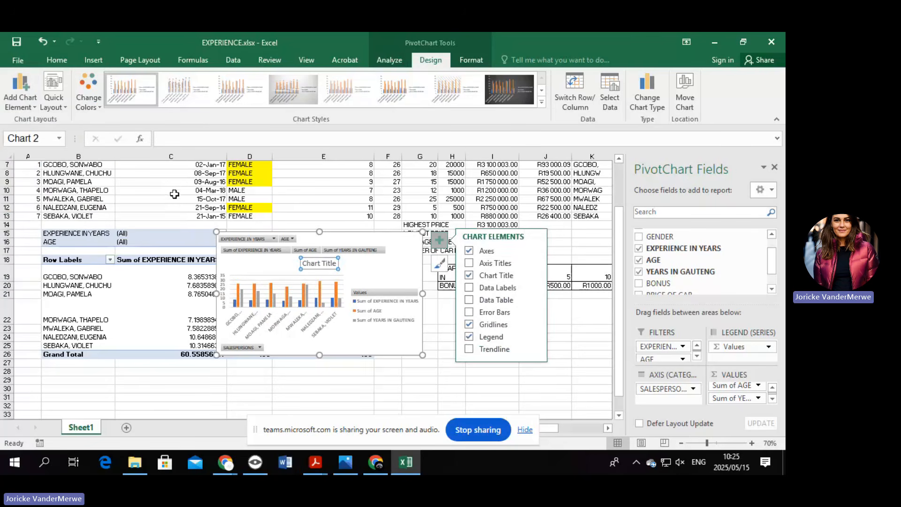
left_click(330, 264)
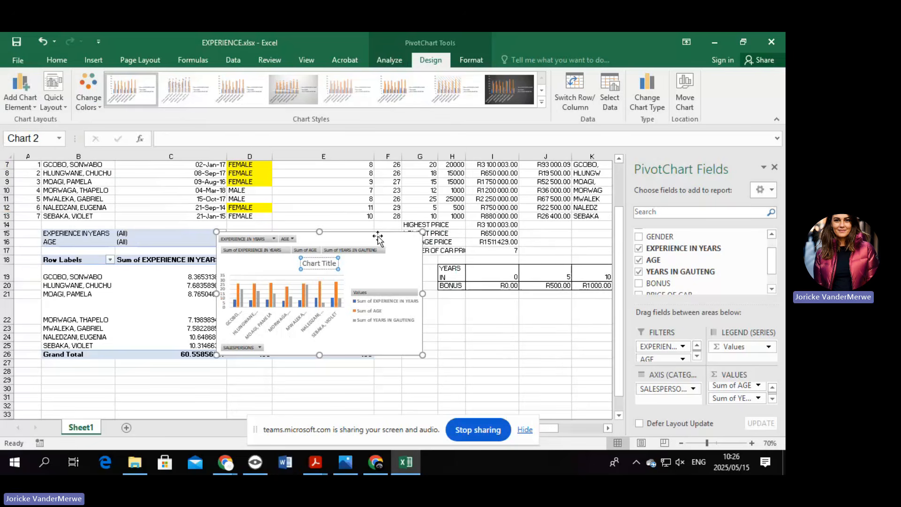
key("BackSpace")
key("BackSpace")
key("BackSpace")
key("BackSpace")
key("BackSpace")
key("BackSpace")
key("BackSpace")
key("BackSpace")
key("BackSpace")
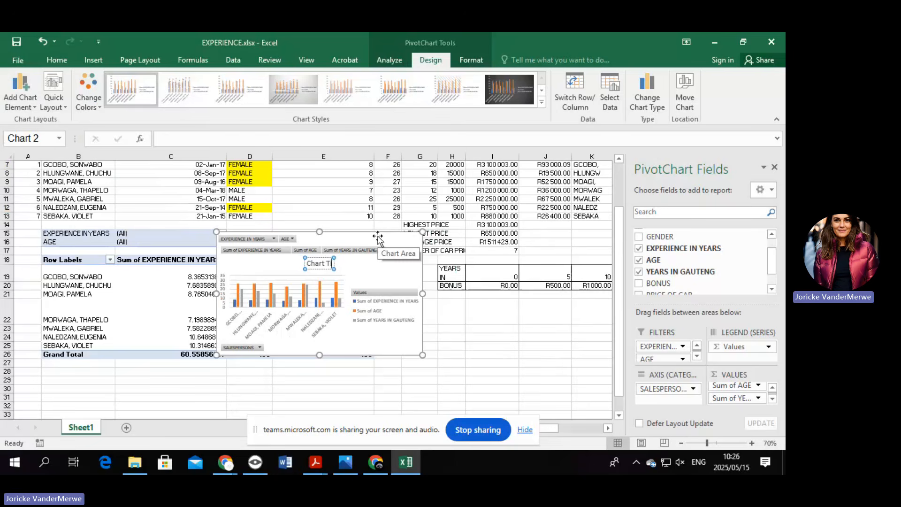
key("BackSpace")
key("BackSpace")
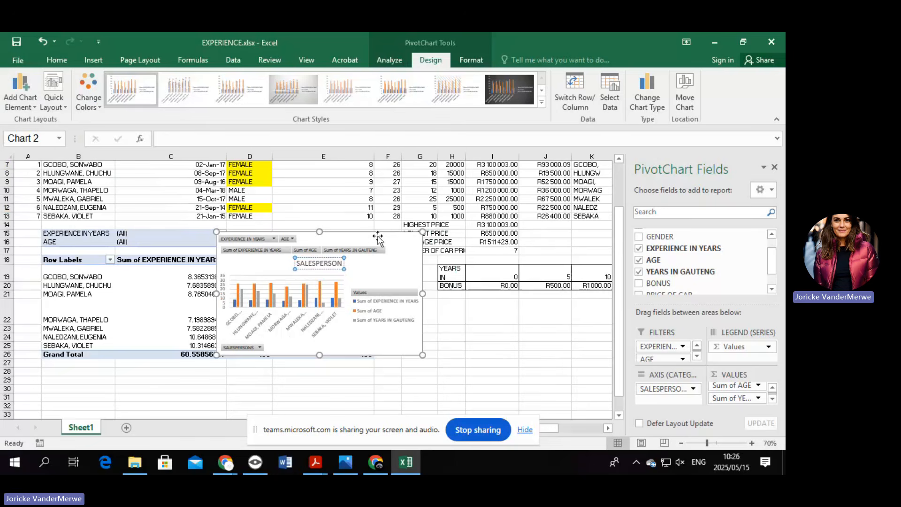
key("Return")
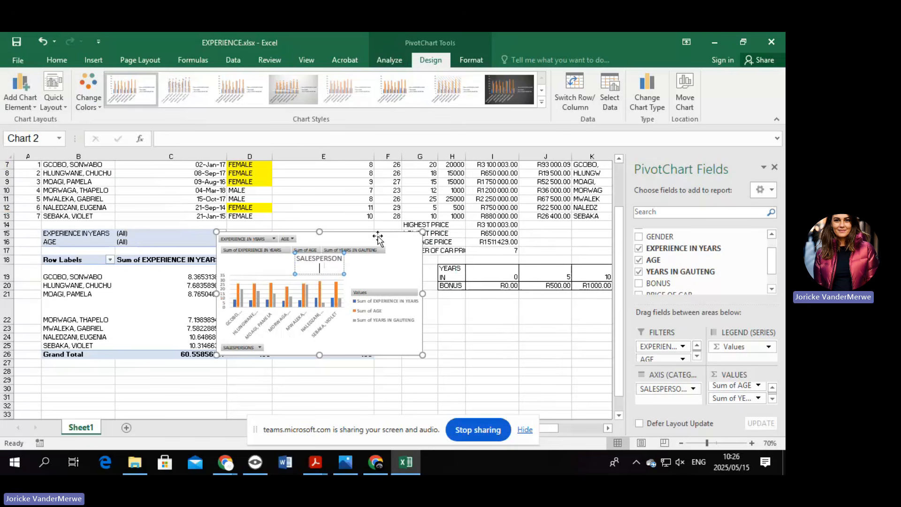
left_click(502, 311)
left_click(419, 255)
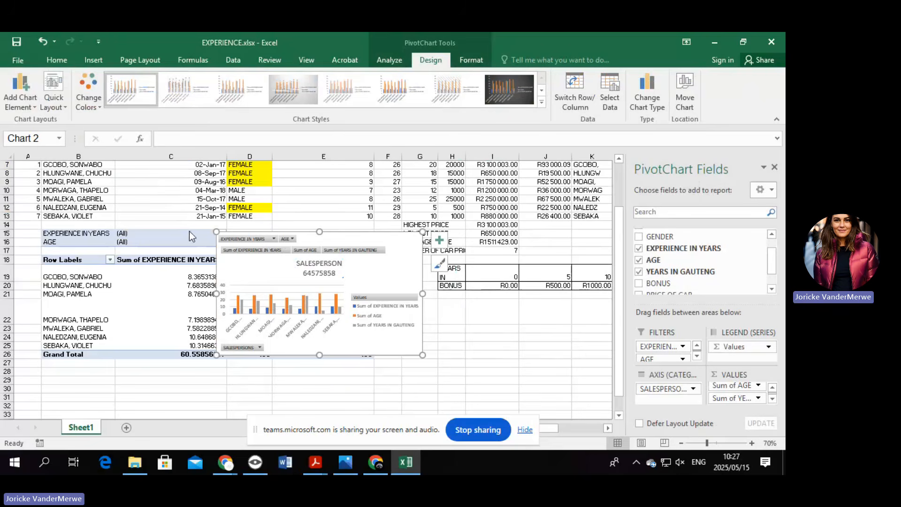
left_click(20, 99)
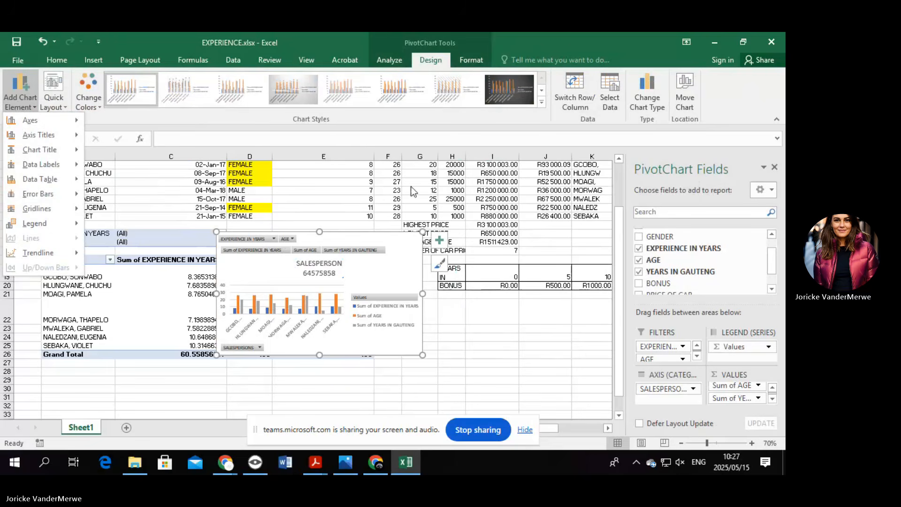
Give the pivot chart border a 6 pt outline weight.
left_click(471, 61)
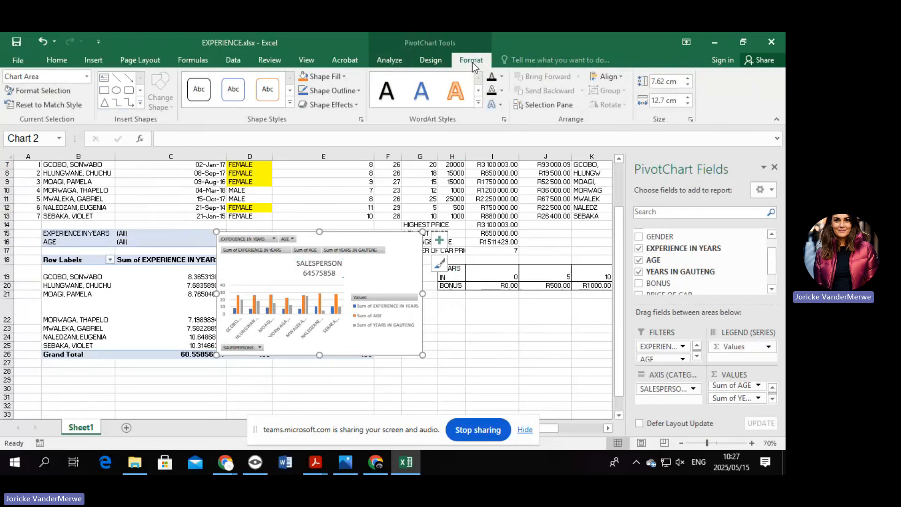
left_click(346, 92)
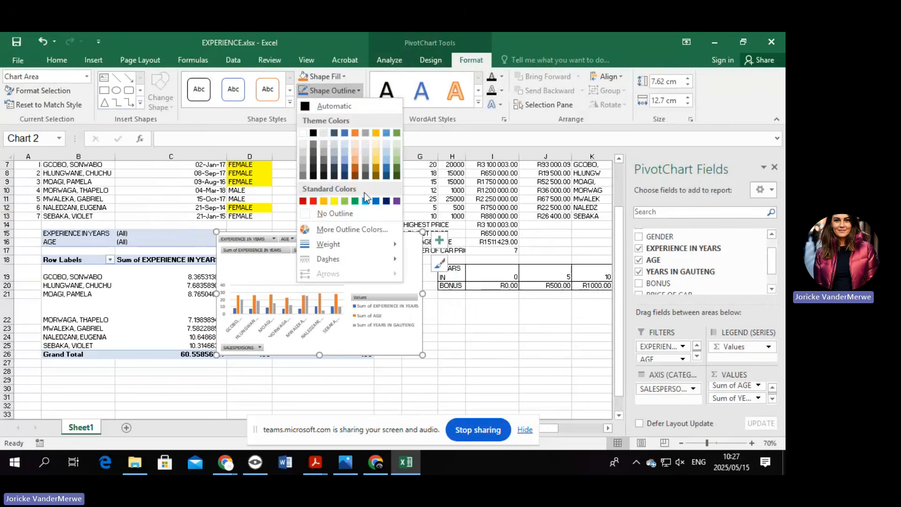
mouse_move(364, 248)
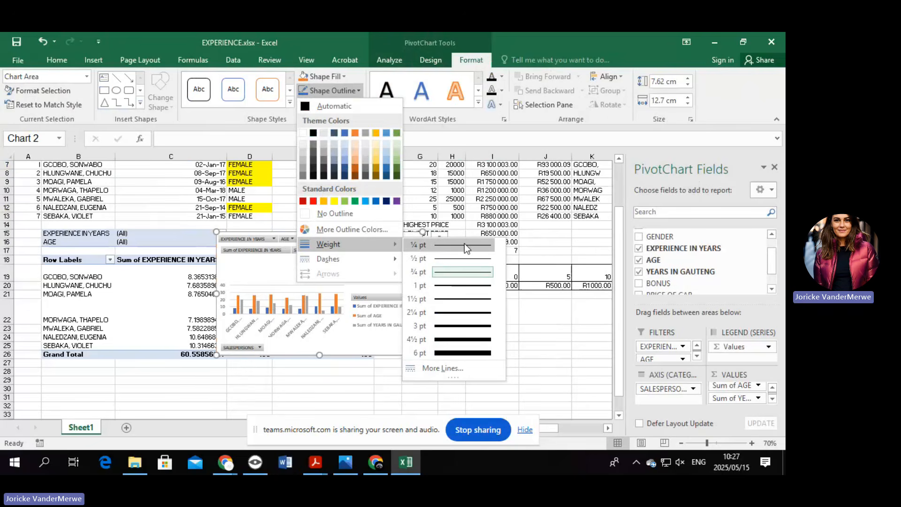
left_click(484, 354)
left_click(484, 353)
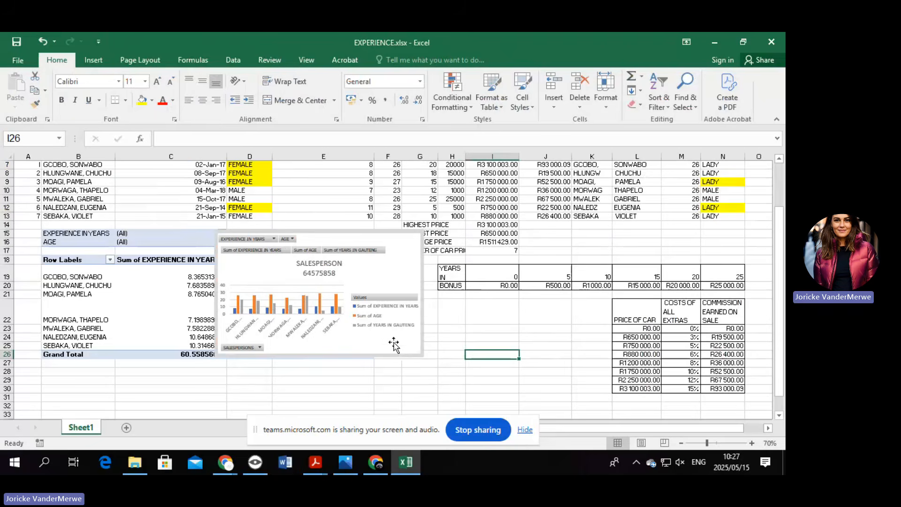
Add Outside End data labels to the pivot chart's columns.
left_click(392, 266)
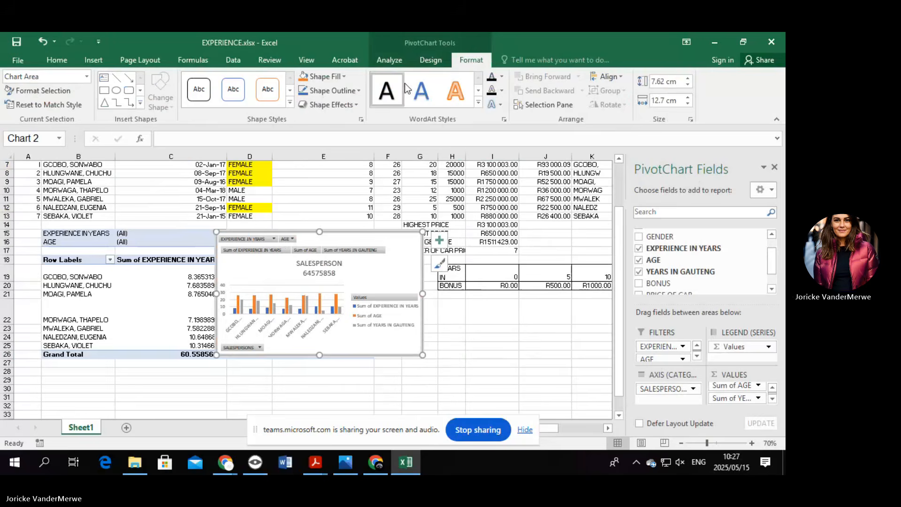
left_click(431, 61)
left_click(17, 109)
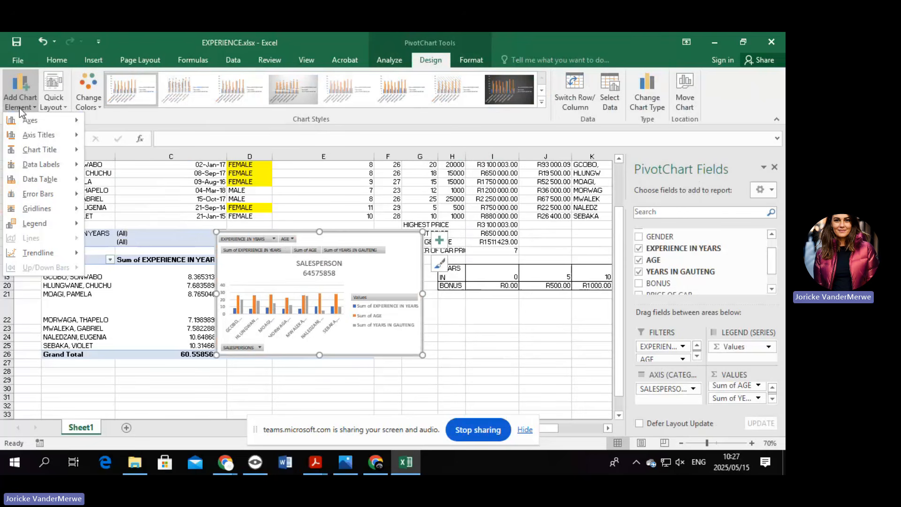
mouse_move(66, 229)
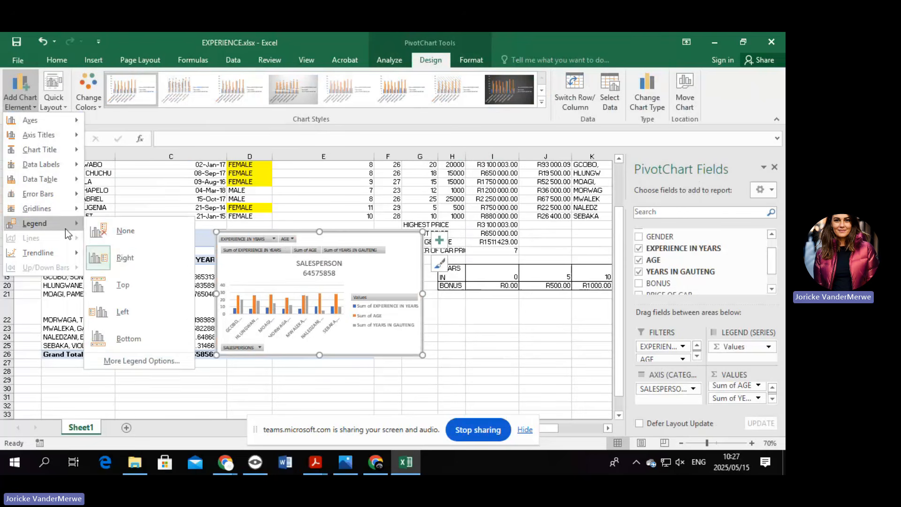
mouse_move(61, 165)
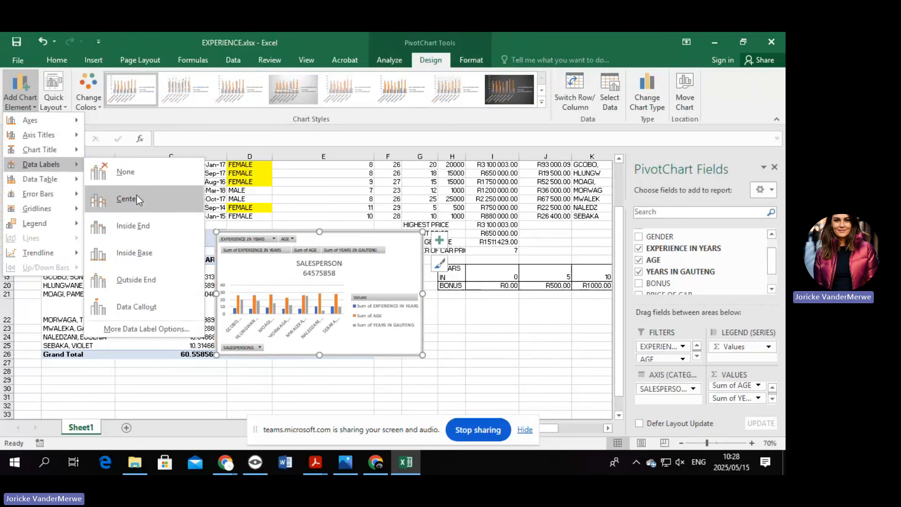
left_click(146, 289)
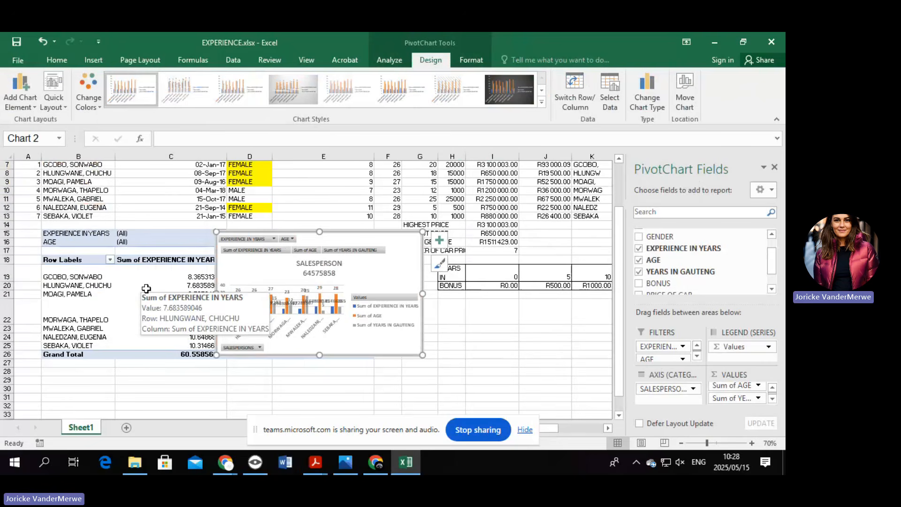
Move the legend to the bottom and select the Sum of AGE series.
left_click(12, 87)
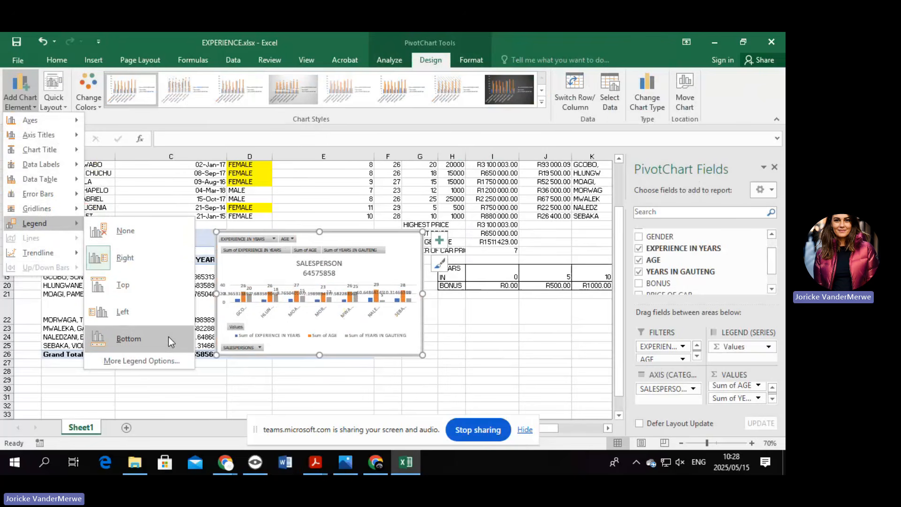
left_click(167, 336)
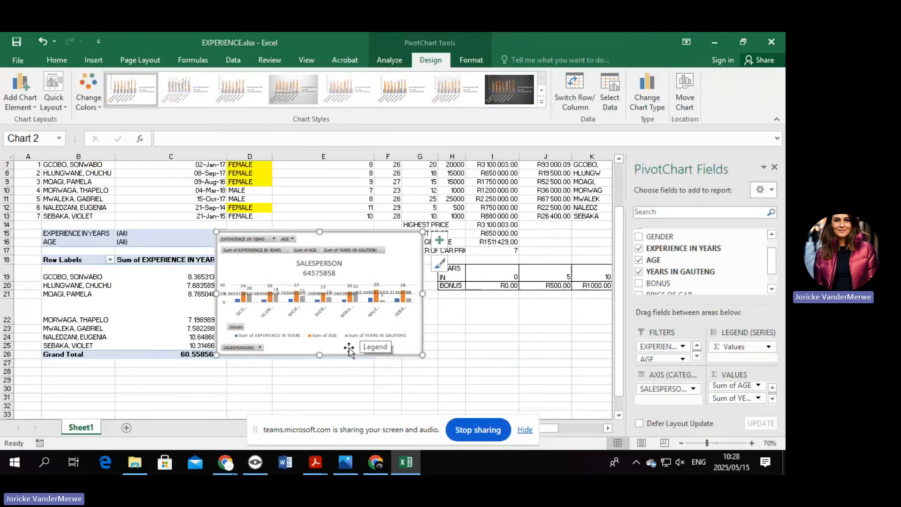
left_click(308, 338)
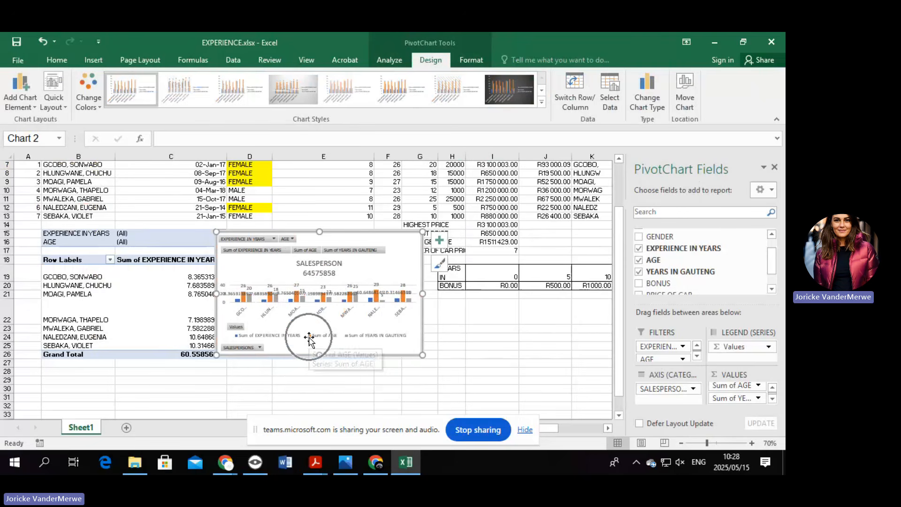
left_click(309, 339)
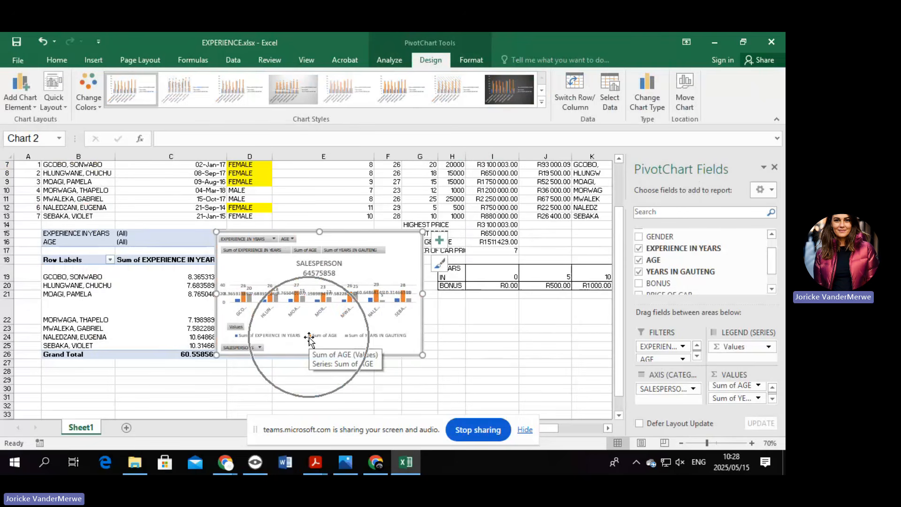
left_click(243, 300)
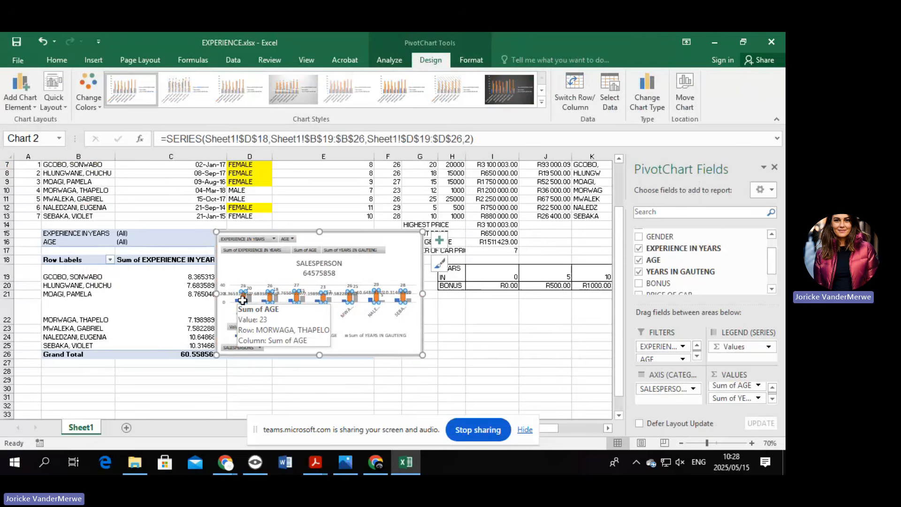
Change the Sum of AGE series to a Line in a combo, keeping the other two series as columns.
right_click(243, 300)
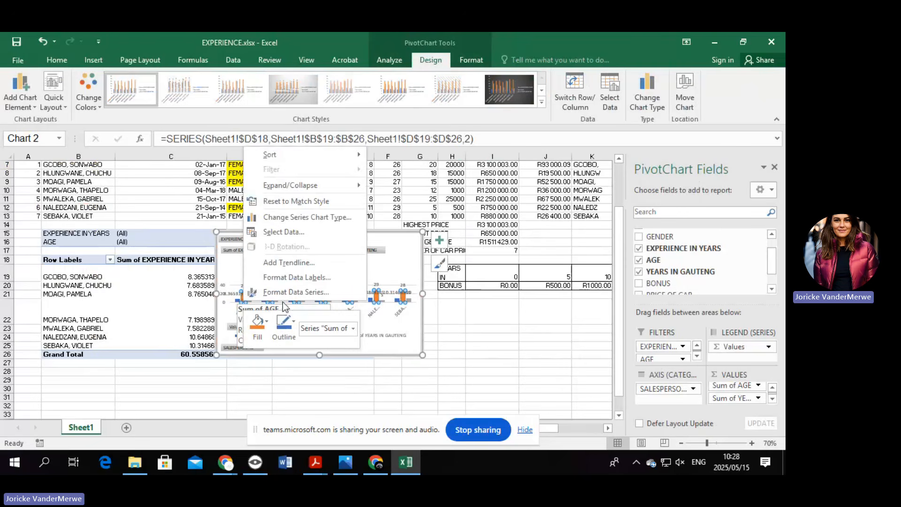
left_click(339, 219)
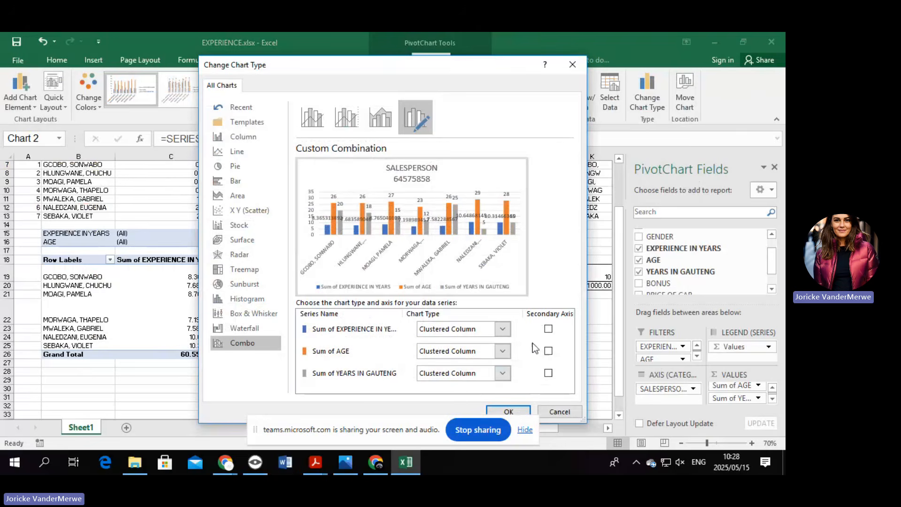
left_click(503, 352)
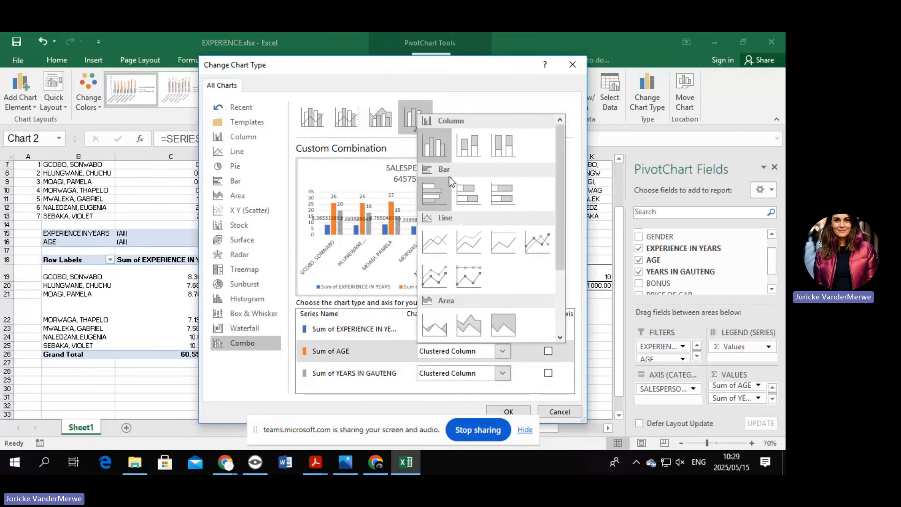
left_click(382, 390)
left_click(502, 351)
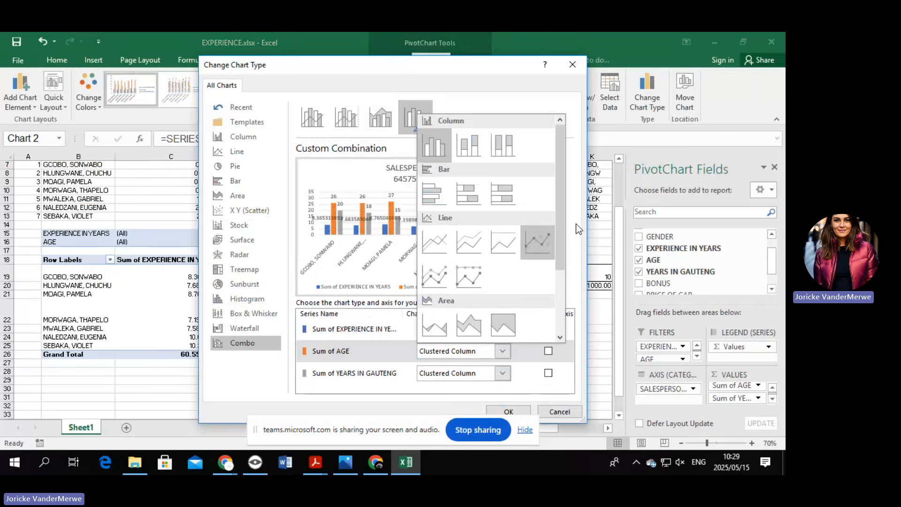
left_click_drag(563, 244, 564, 308)
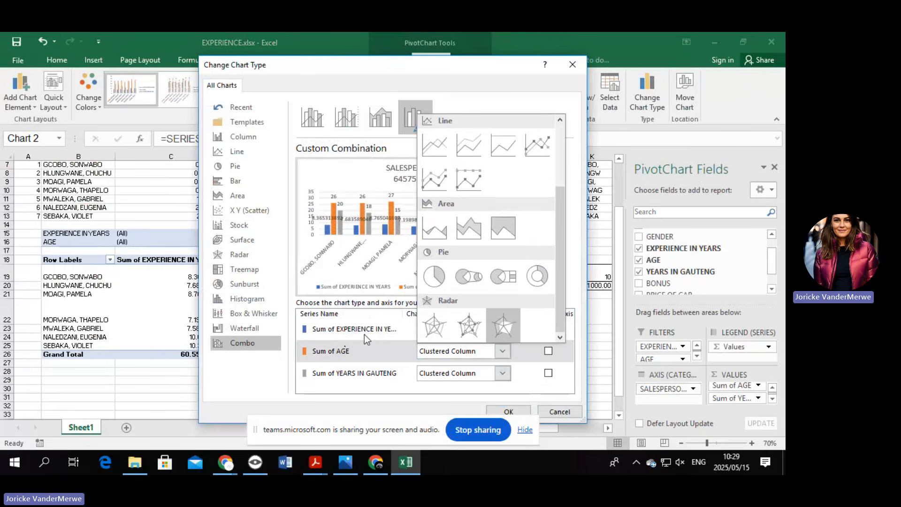
left_click(383, 349)
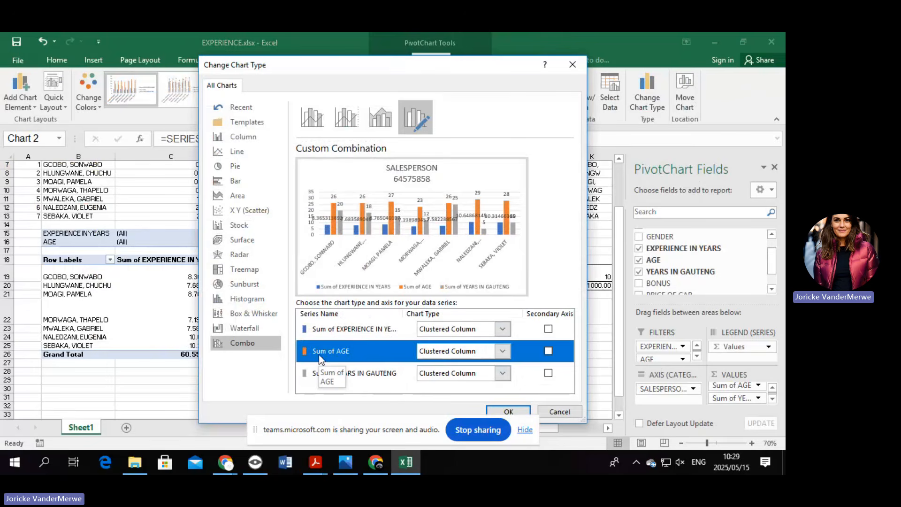
left_click(500, 354)
left_click(441, 268)
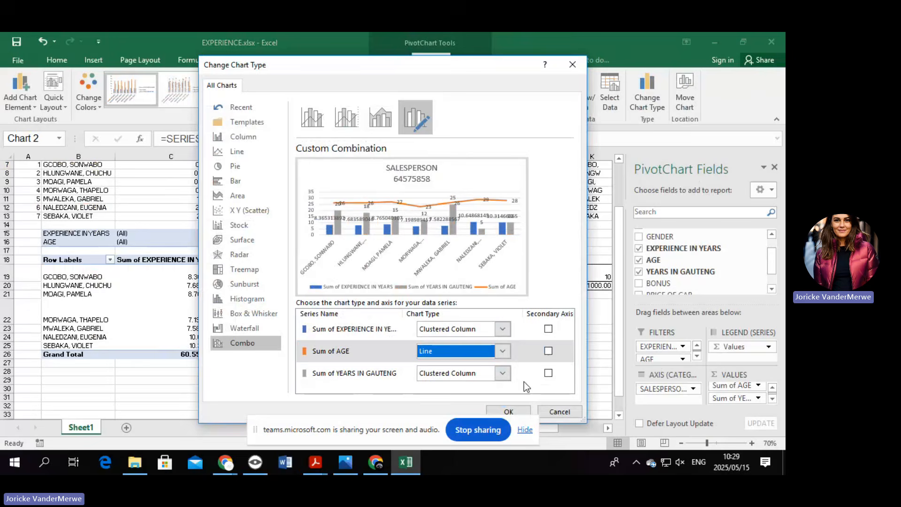
left_click(509, 411)
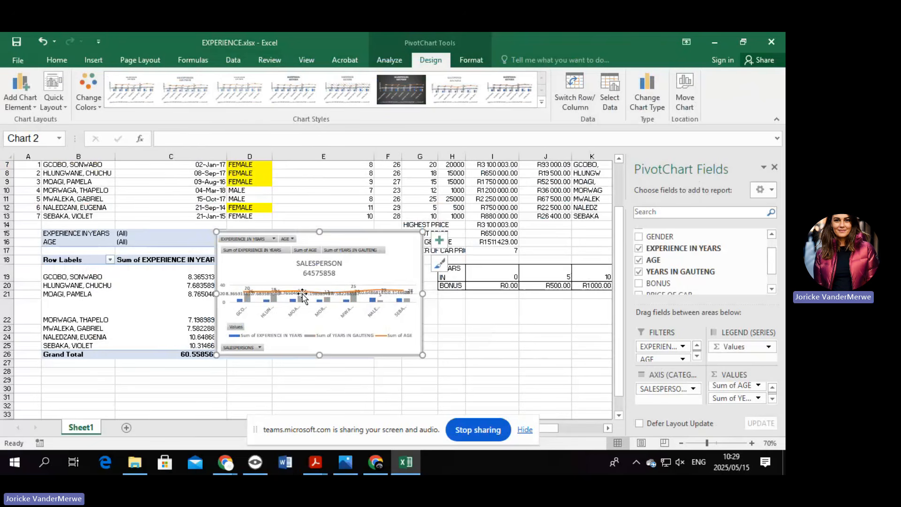
Drag the chart off the pivot table and move it to a new chart sheet, Chart1.
left_click_drag(386, 246, 548, 312)
scroll(563, 331, "down", 1)
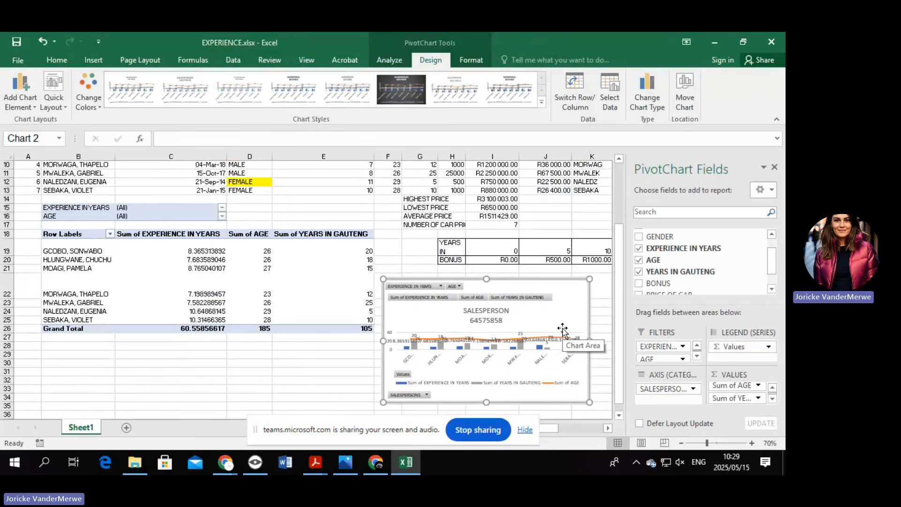
key("alt+j")
key("c")
key("m")
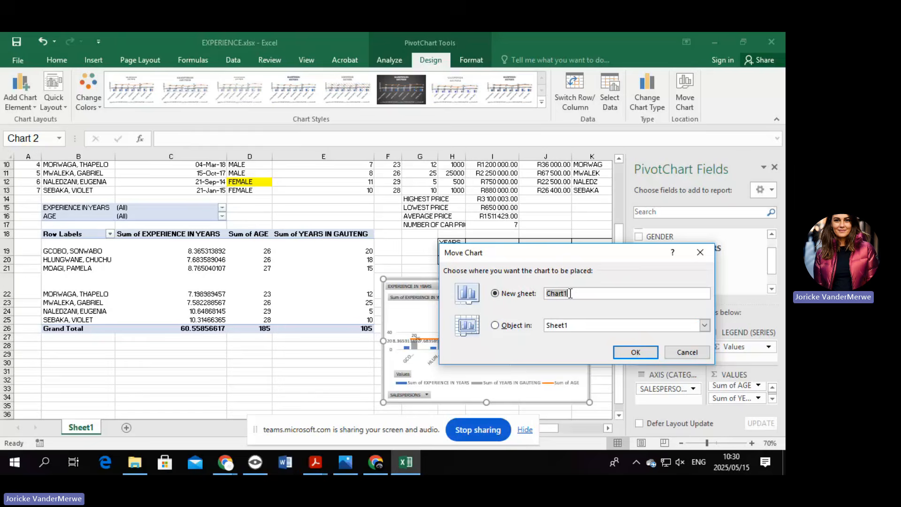
left_click(631, 352)
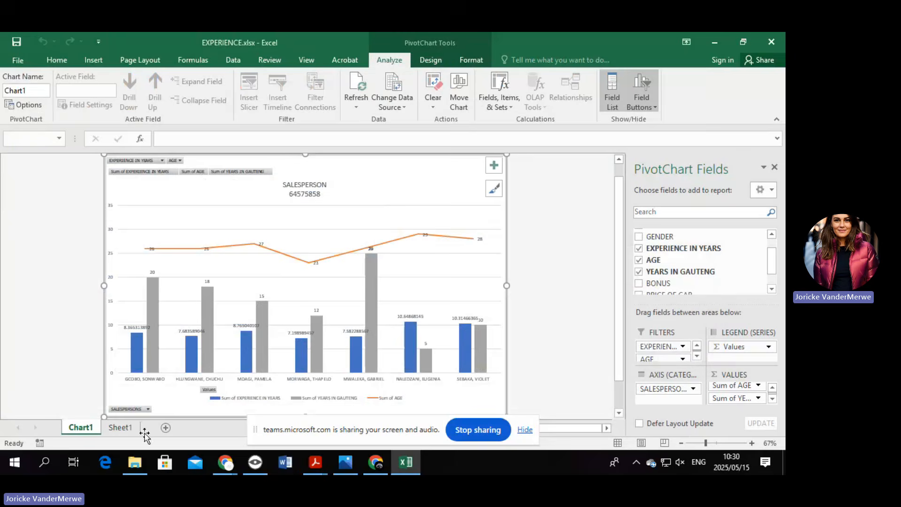
left_click(21, 62)
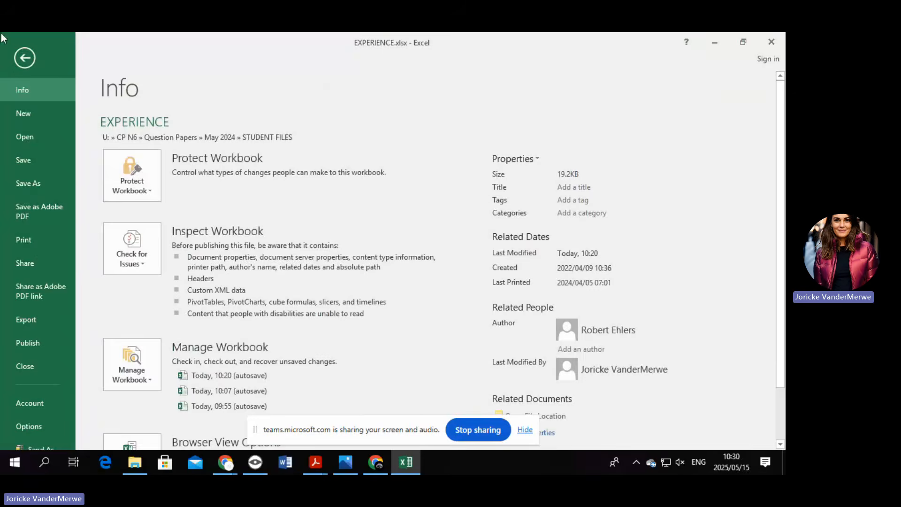
left_click(24, 58)
left_click(107, 59)
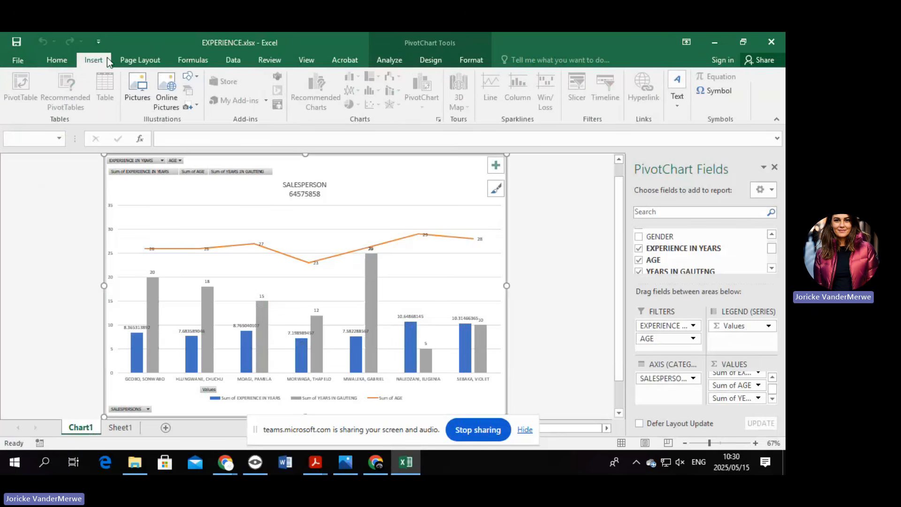
left_click(677, 94)
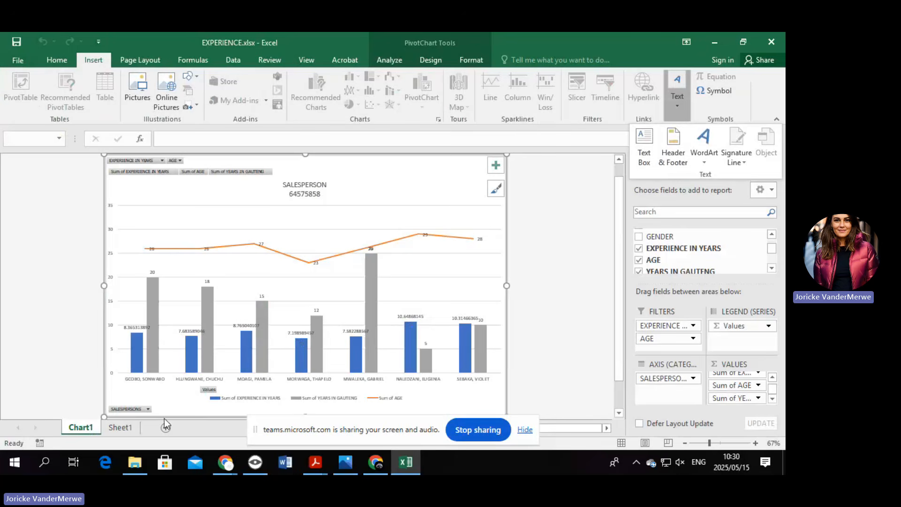
left_click(119, 430)
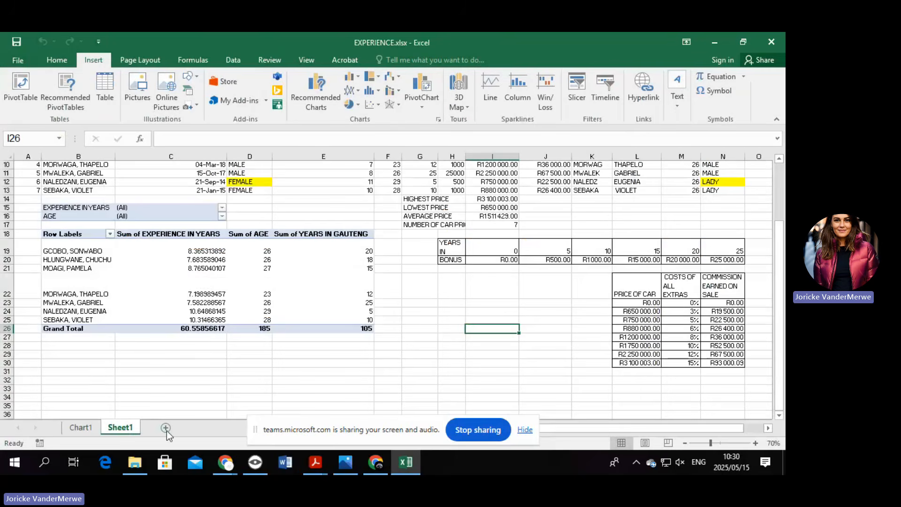
left_click(166, 427)
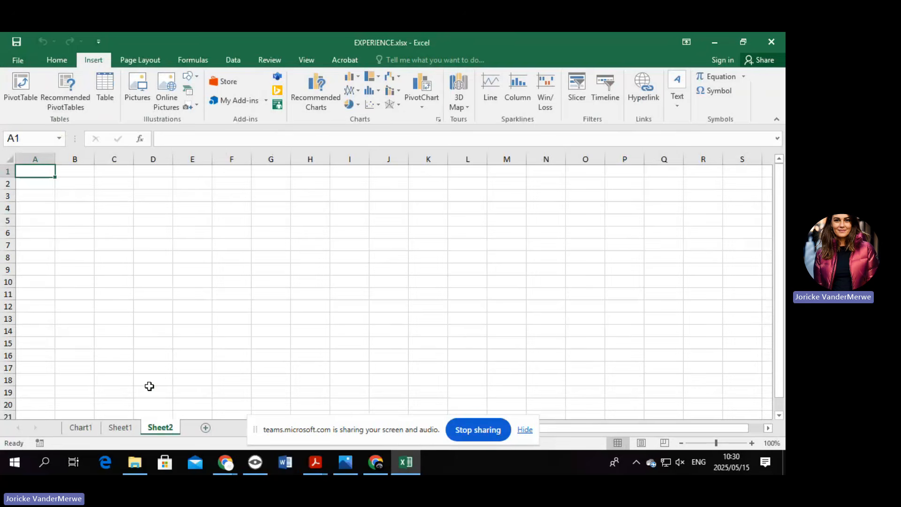
left_click(114, 427)
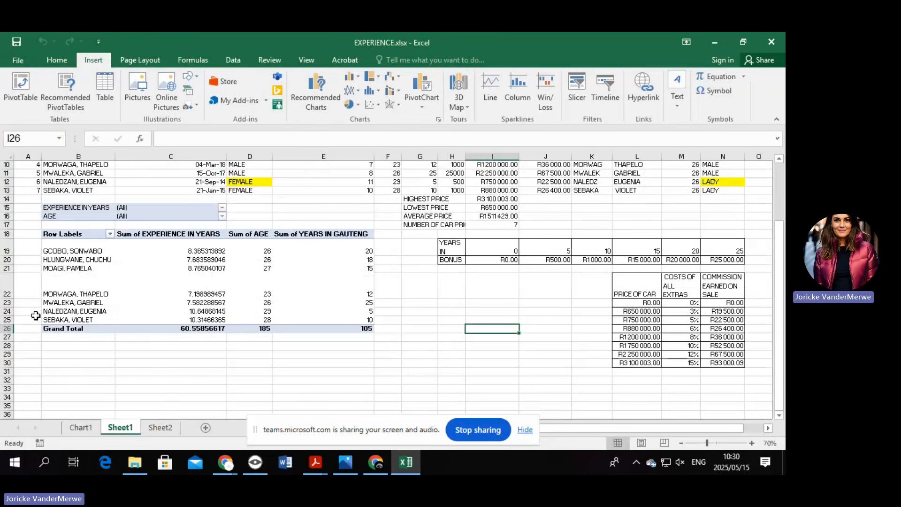
Insert a line sparkline in B28 using the Sum of AGE data D19:D25.
left_click(65, 345)
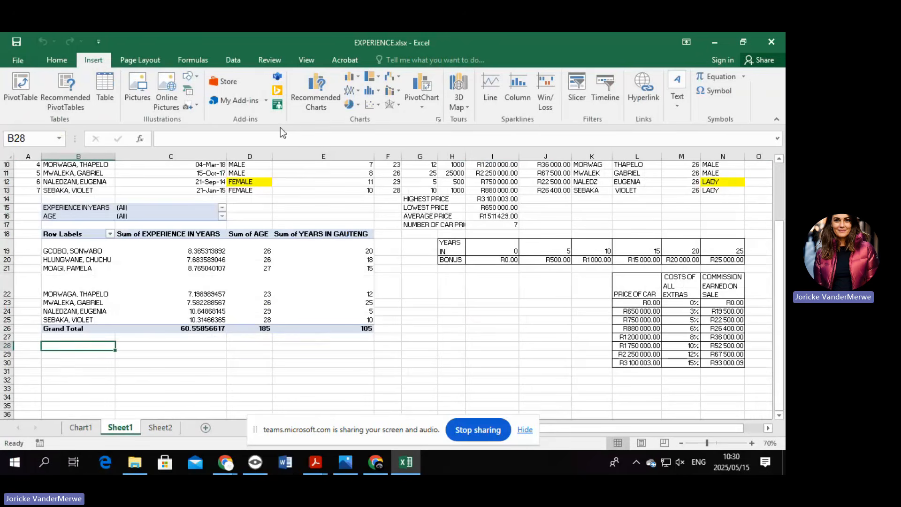
left_click(493, 94)
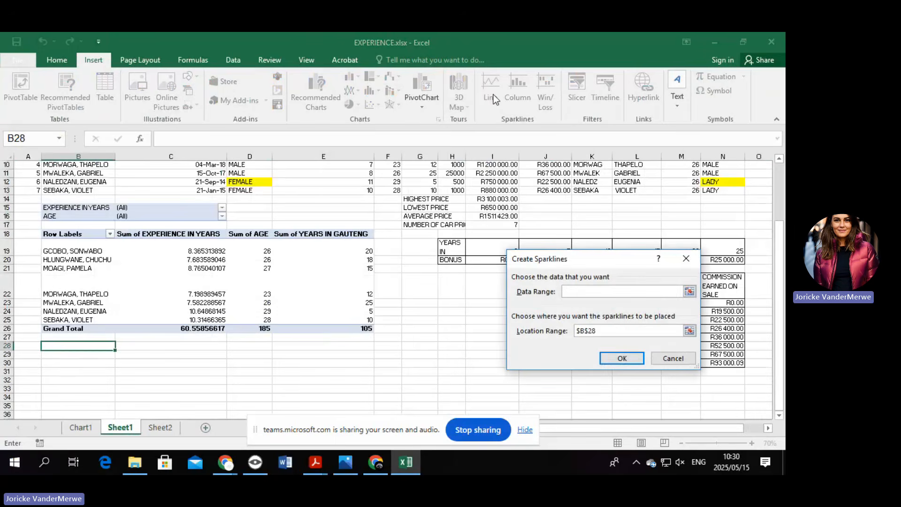
left_click(688, 292)
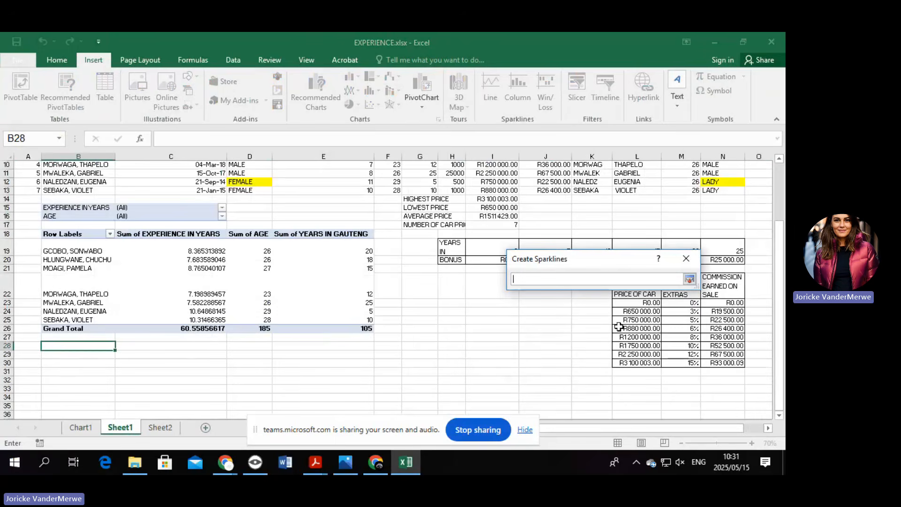
left_click_drag(254, 251, 259, 317)
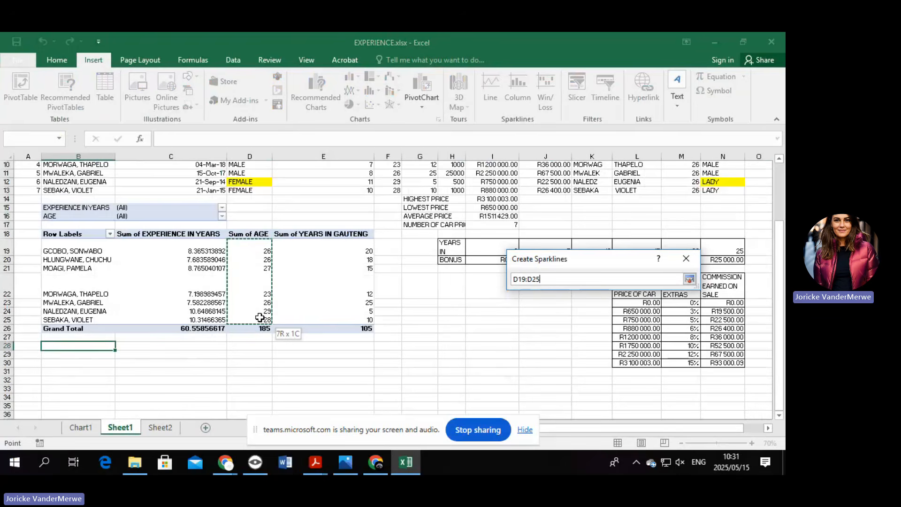
left_click(688, 279)
left_click(622, 358)
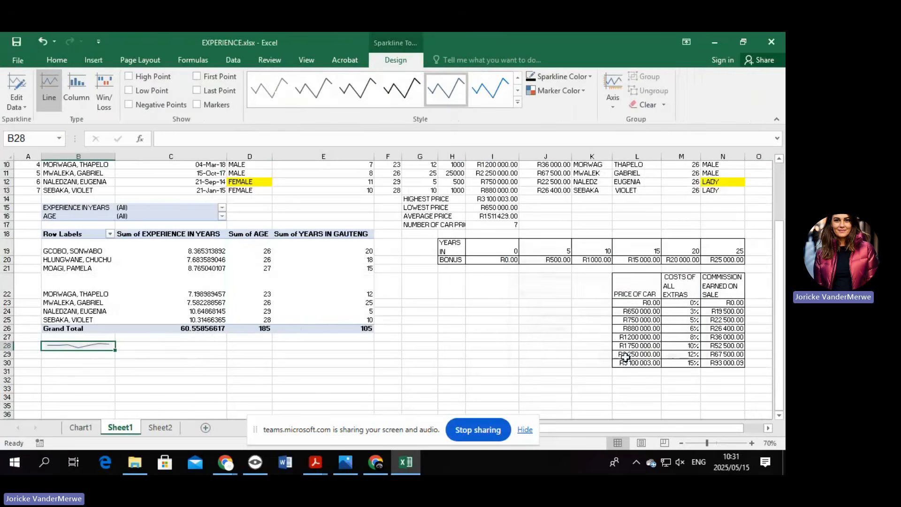
Insert a column sparkline in B30 from the same Sum of AGE values.
left_click(77, 365)
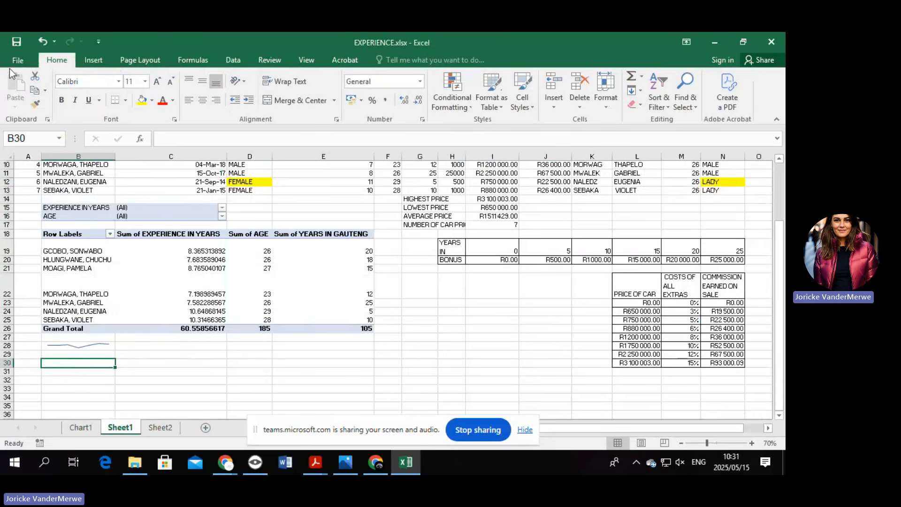
left_click(93, 59)
left_click(518, 98)
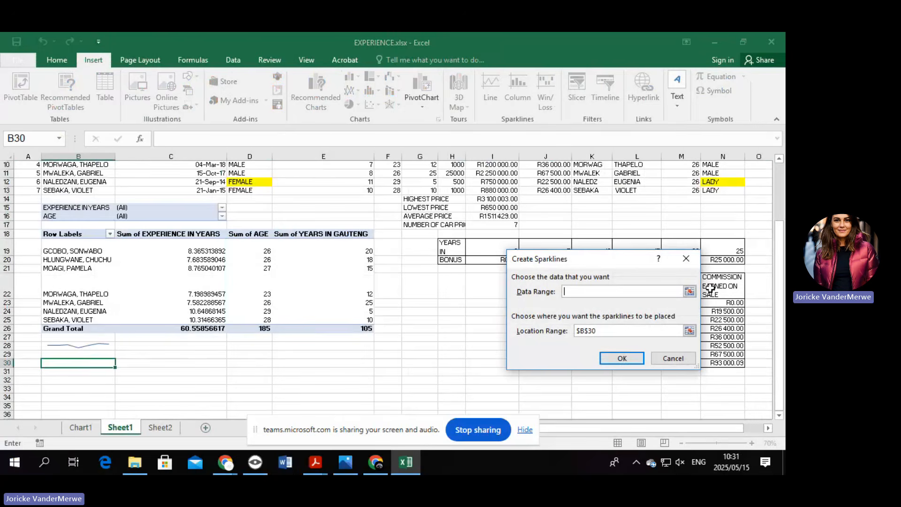
left_click(689, 292)
left_click_drag(249, 245, 257, 318)
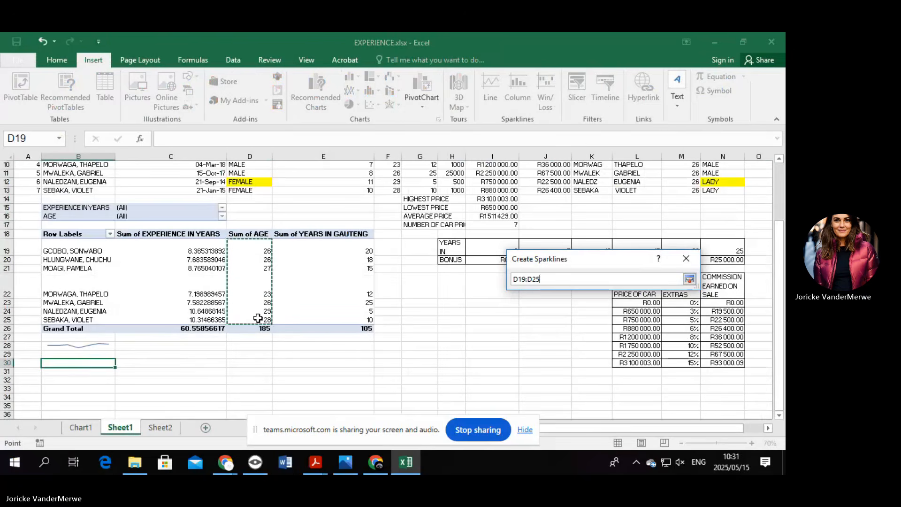
key("Return")
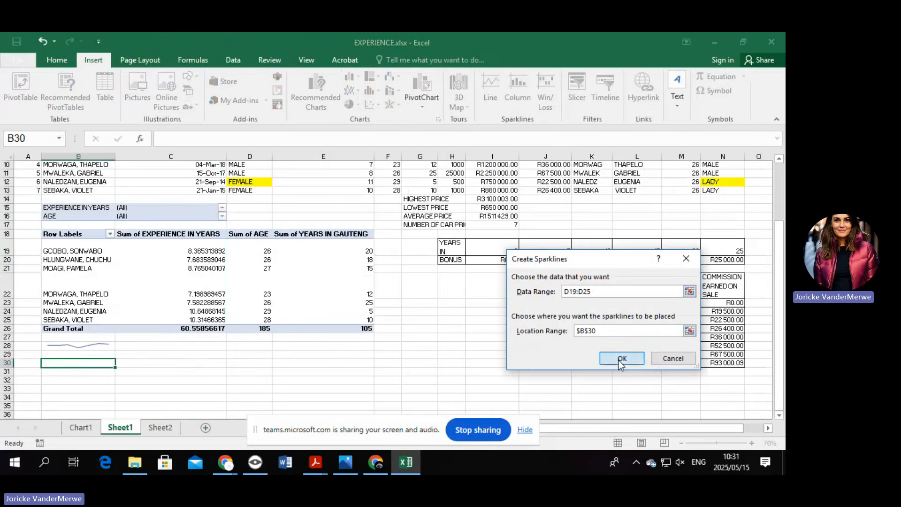
left_click(621, 359)
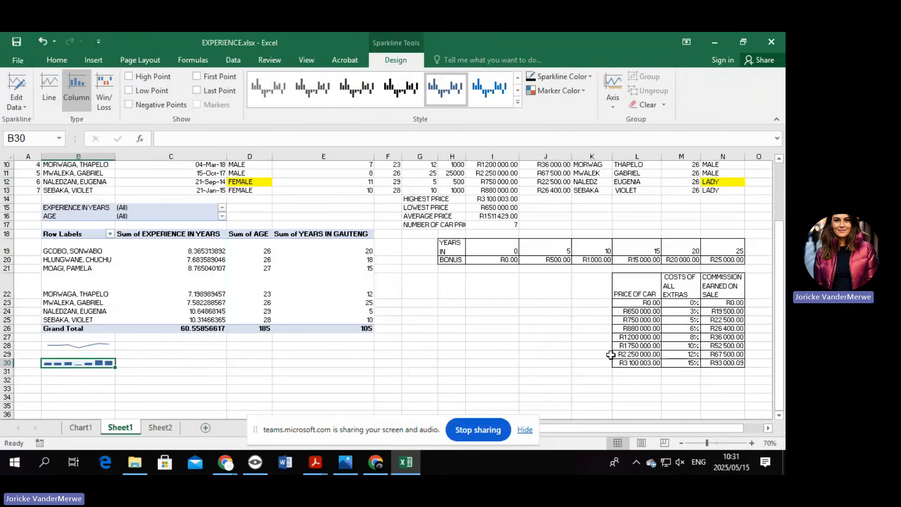
Insert a win/loss sparkline in B32 using data range D19:D25.
left_click(87, 381)
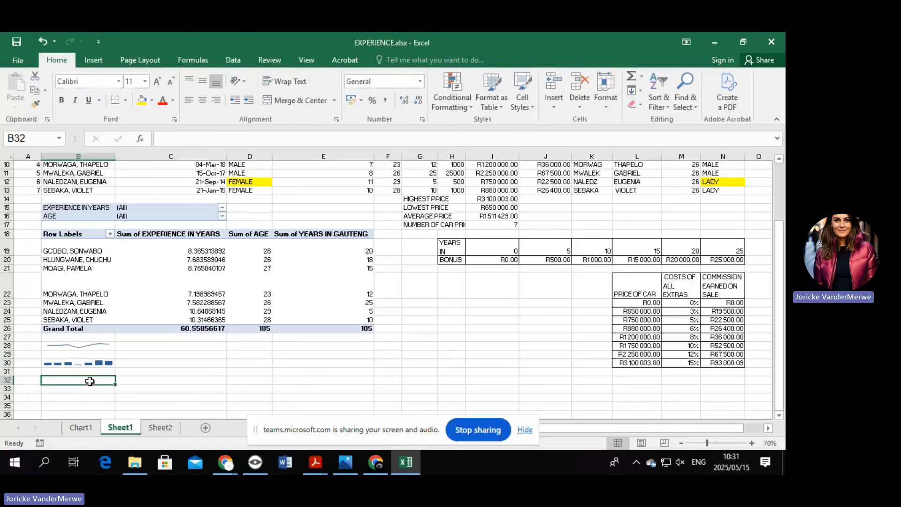
left_click(94, 60)
left_click(545, 96)
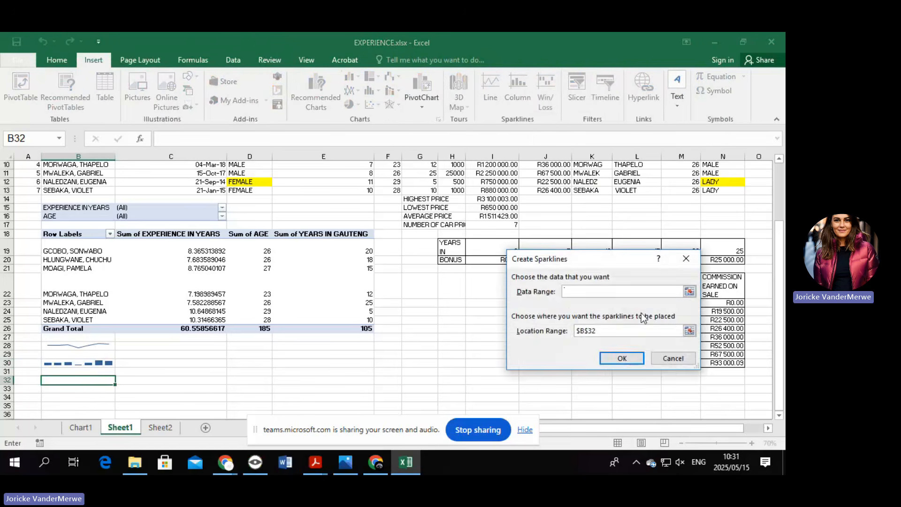
left_click(690, 291)
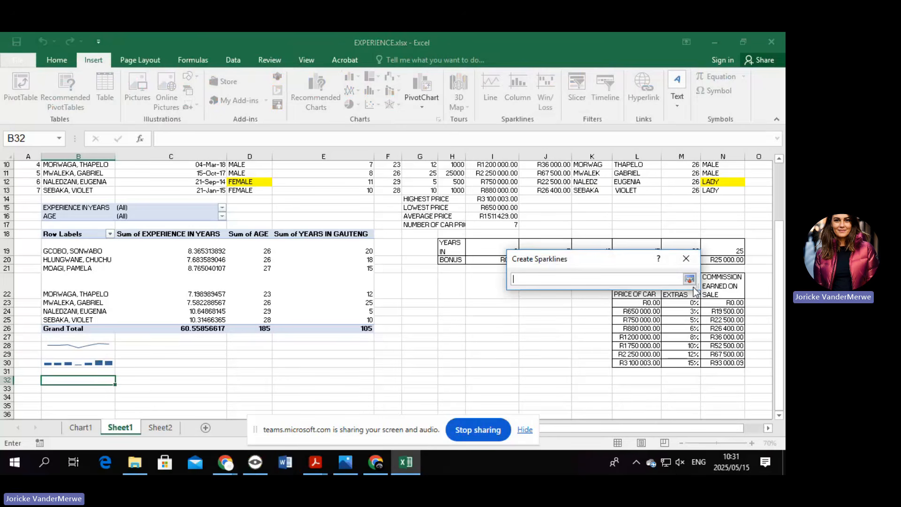
left_click_drag(199, 250, 257, 316)
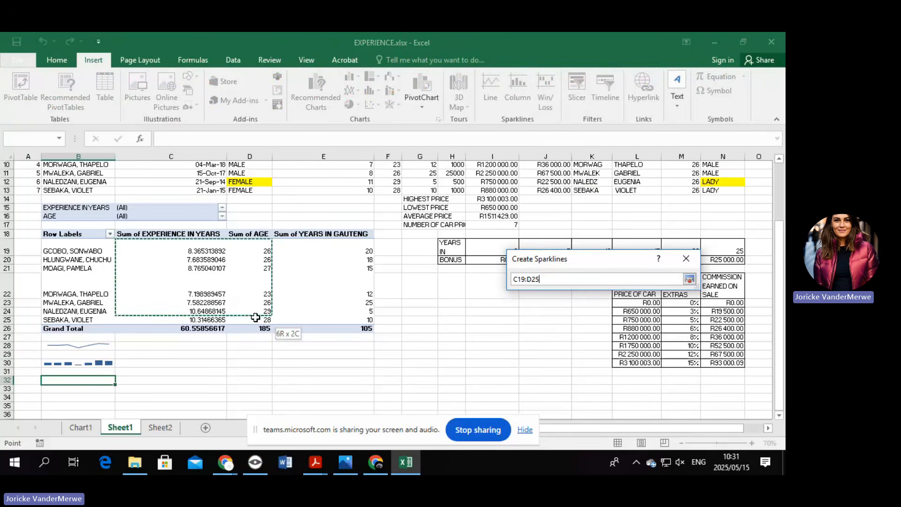
left_click(144, 323)
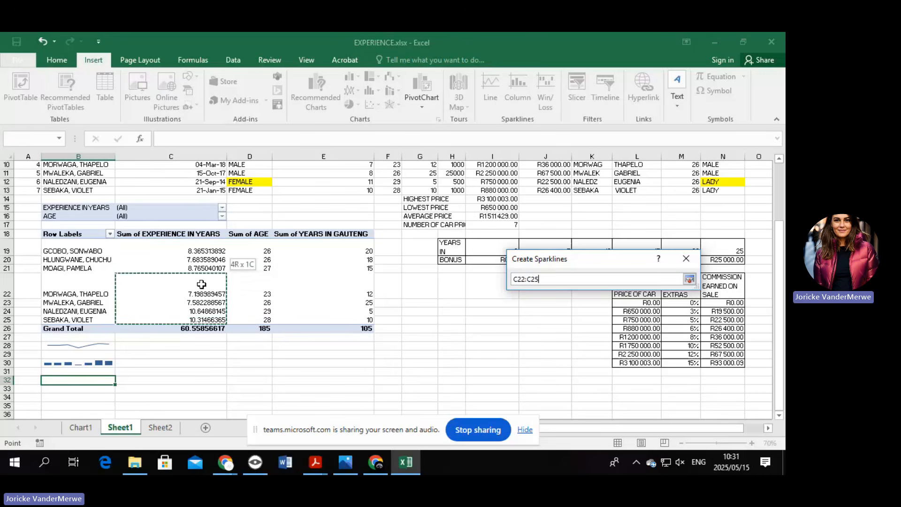
left_click_drag(251, 250, 257, 322)
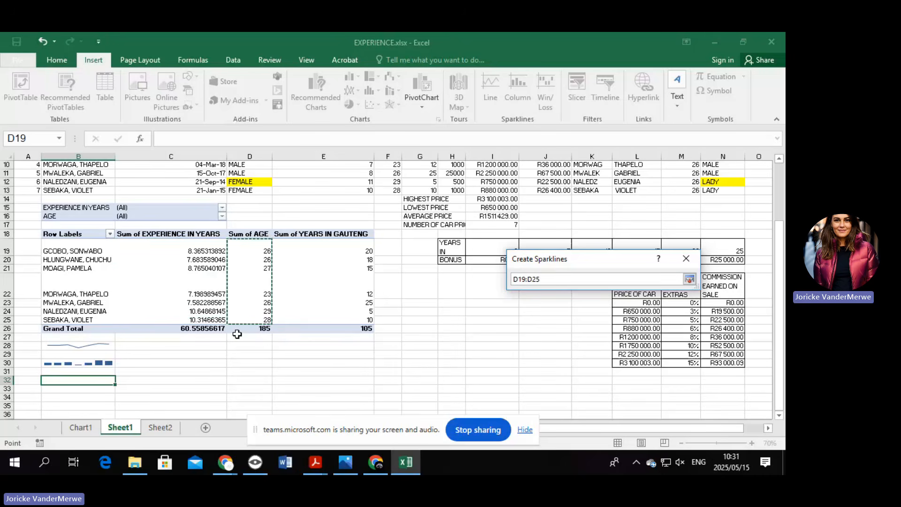
left_click(621, 359)
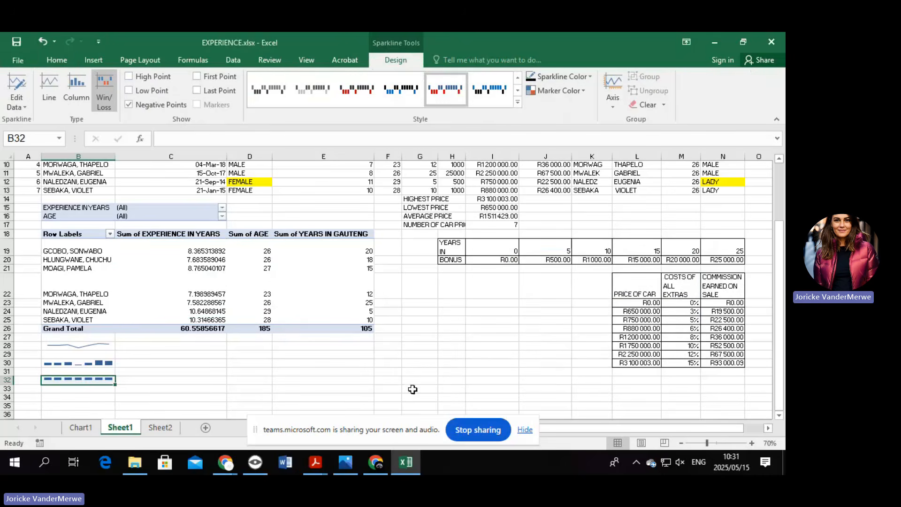
Check each of the three sparklines in B28, B30 and B32.
left_click(259, 396)
left_click(59, 346)
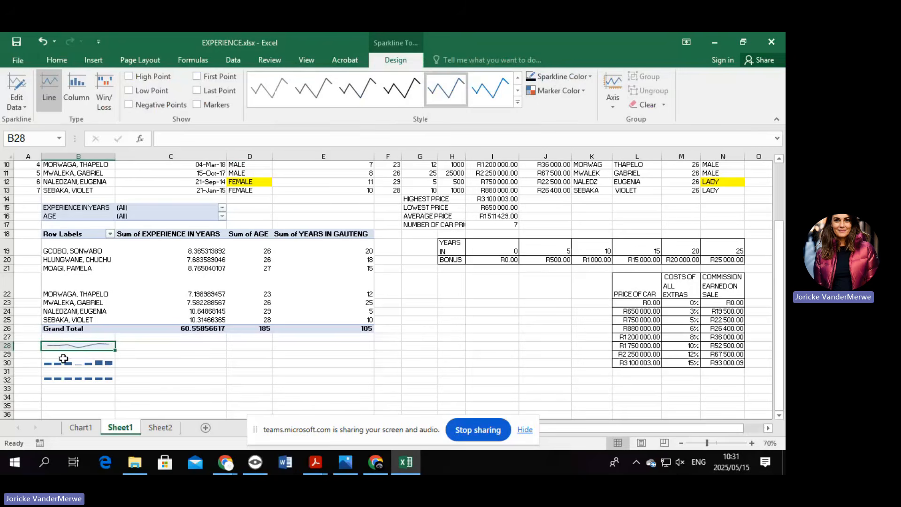
left_click(63, 359)
left_click(65, 379)
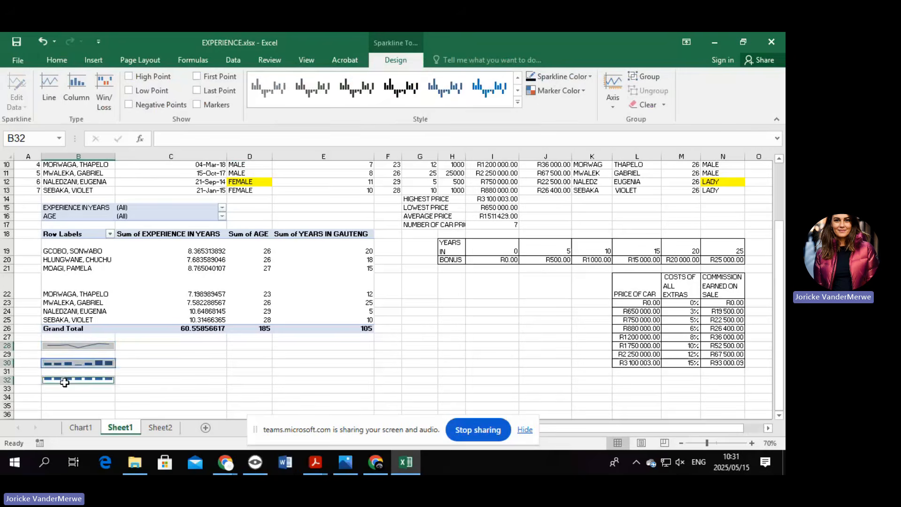
Change the height of row 32 in the Row Height dialog.
right_click(4, 382)
left_click(58, 341)
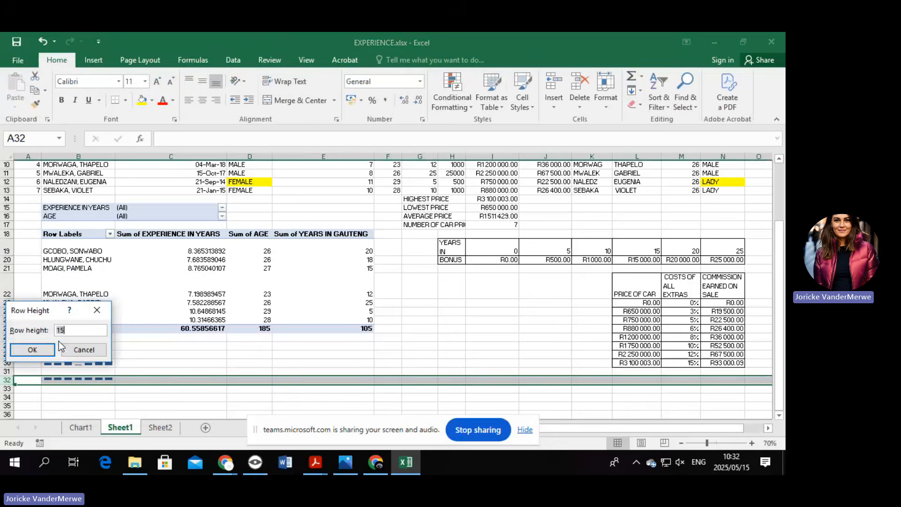
key("BackSpace")
key("Return")
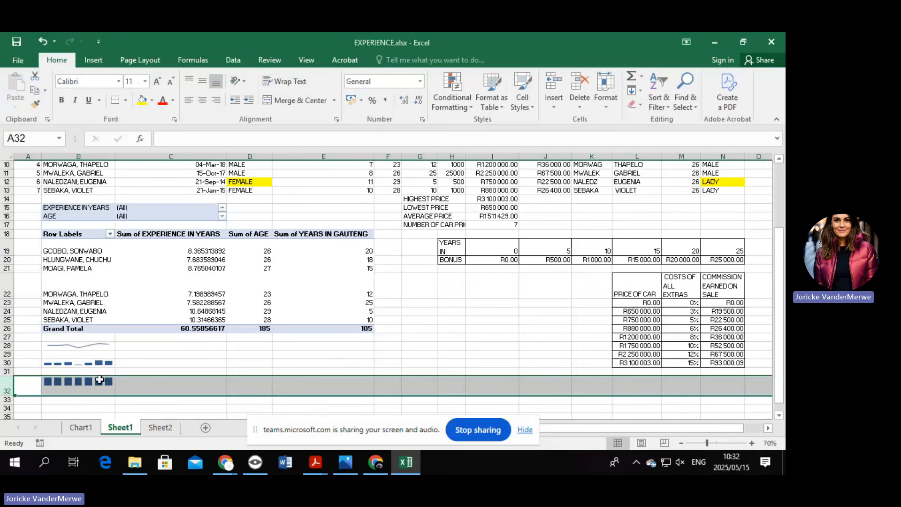
left_click(99, 399)
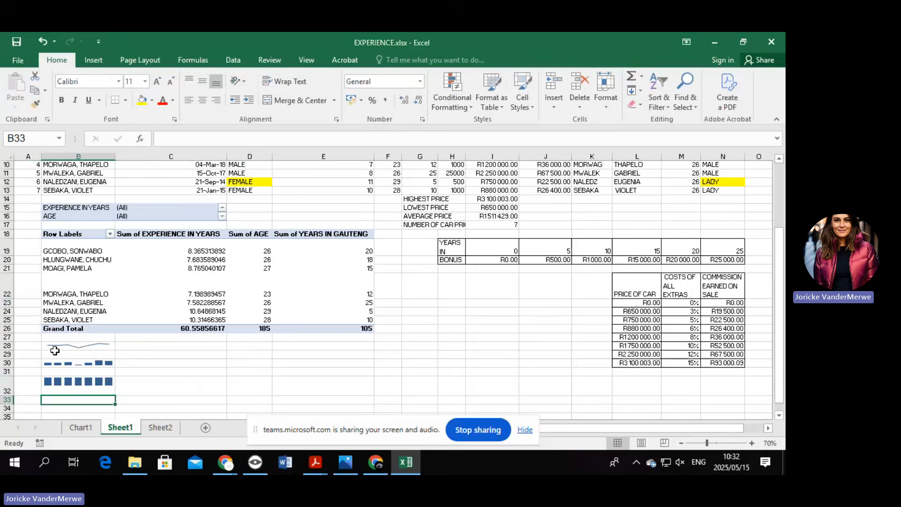
Set rows 28 and 30 to a height of 35.
right_click(9, 345)
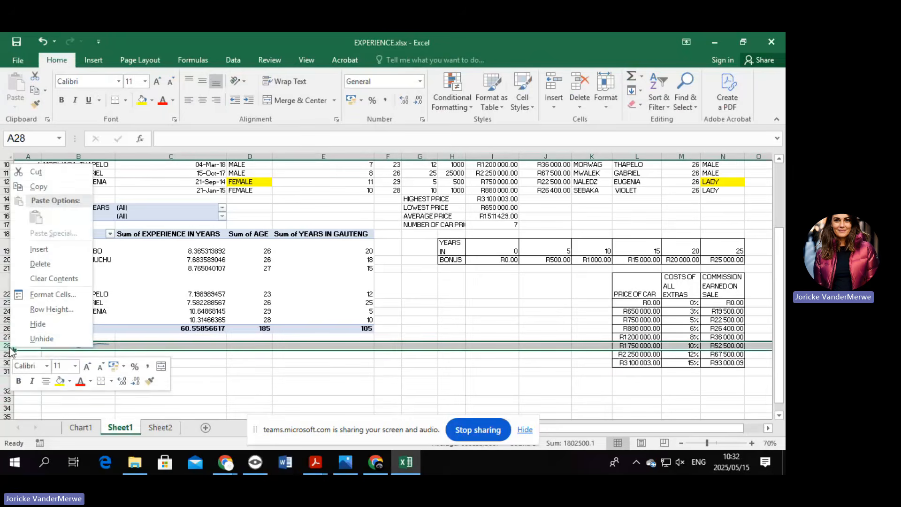
left_click(60, 307)
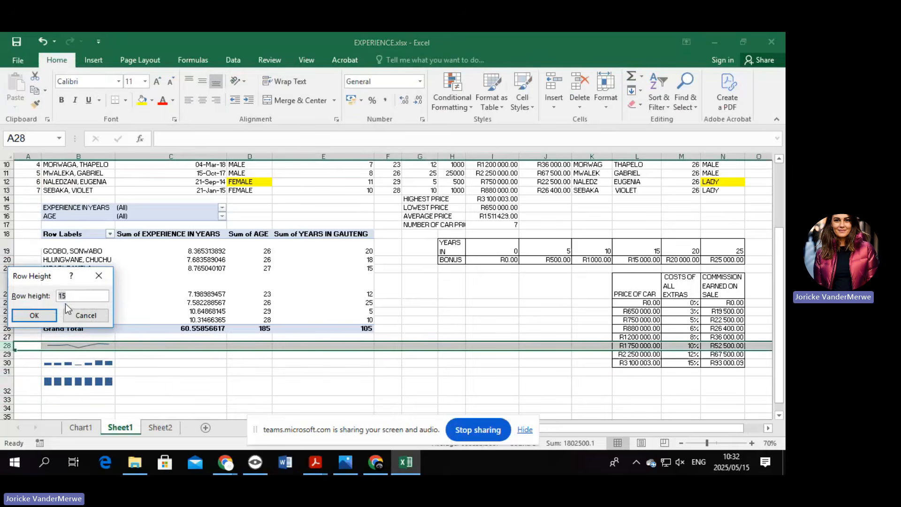
type("35")
key("Return")
left_click(4, 374)
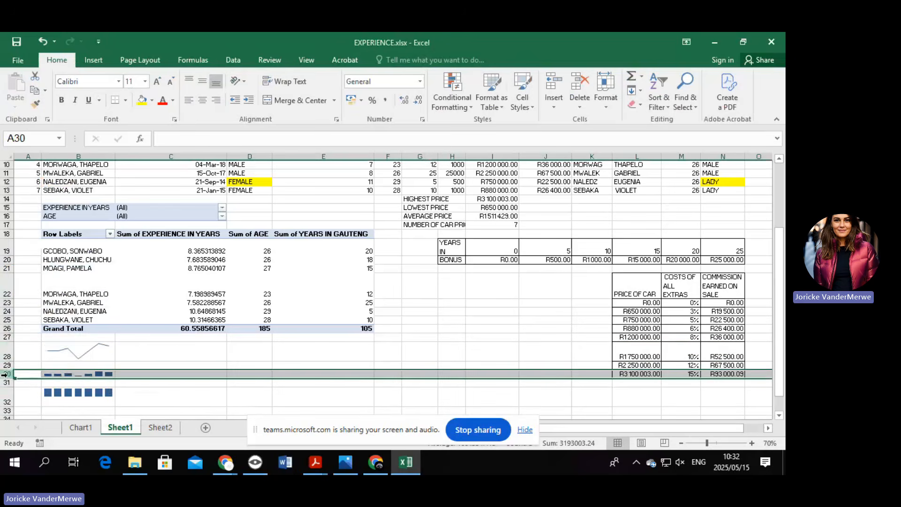
right_click(5, 373)
left_click(75, 337)
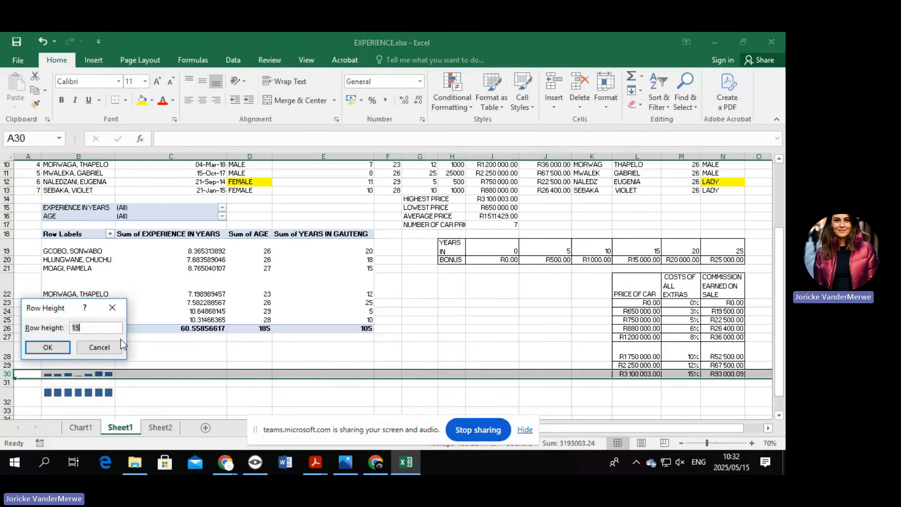
type("35")
key("Return")
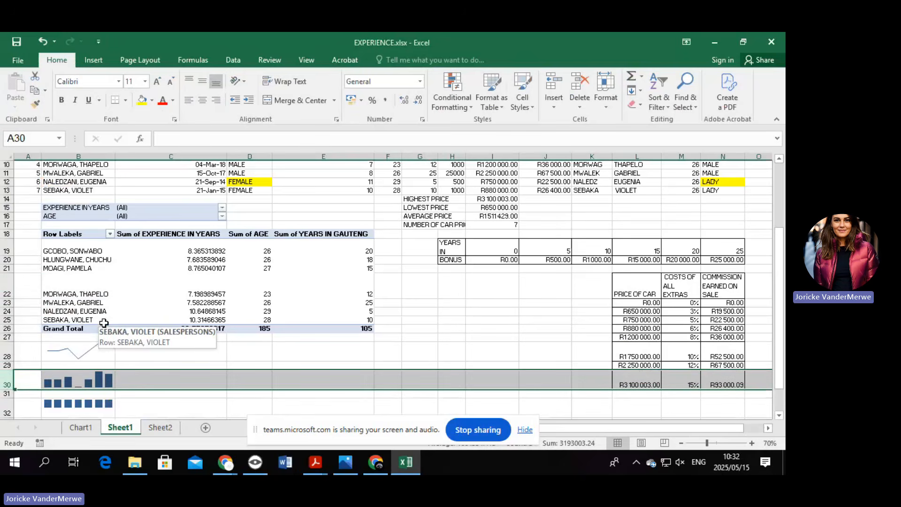
scroll(104, 322, "up", 1)
scroll(322, 250, "down", 2)
left_click(82, 324)
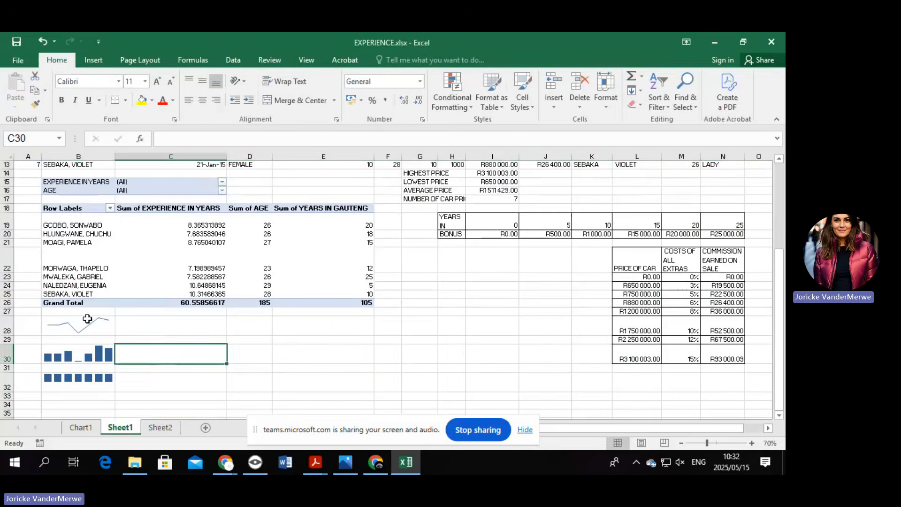
left_click_drag(81, 323, 80, 326)
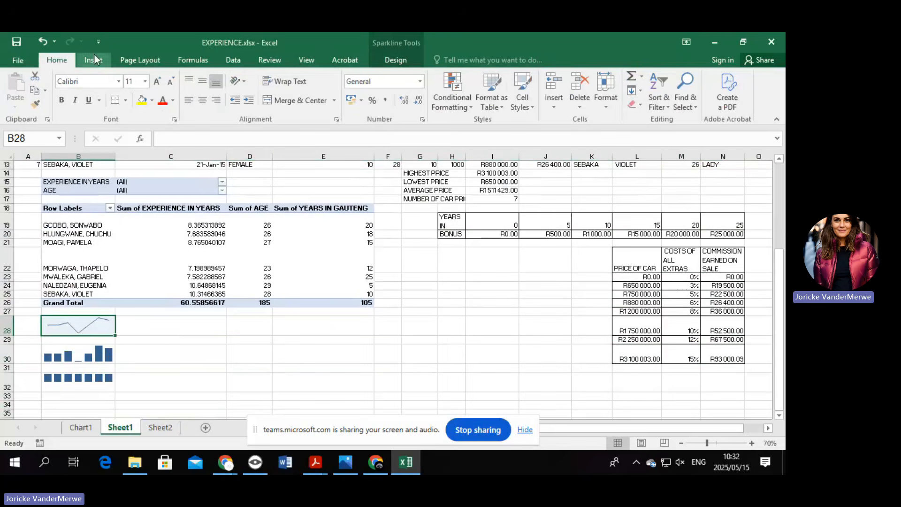
Give sparkline cells B28, B30 and B32 each a black outside border.
left_click(125, 100)
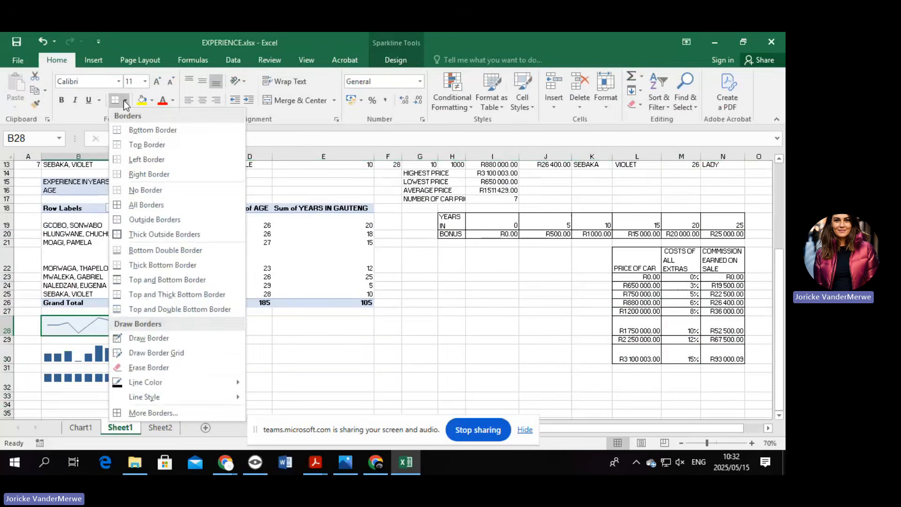
left_click(179, 217)
left_click(78, 354)
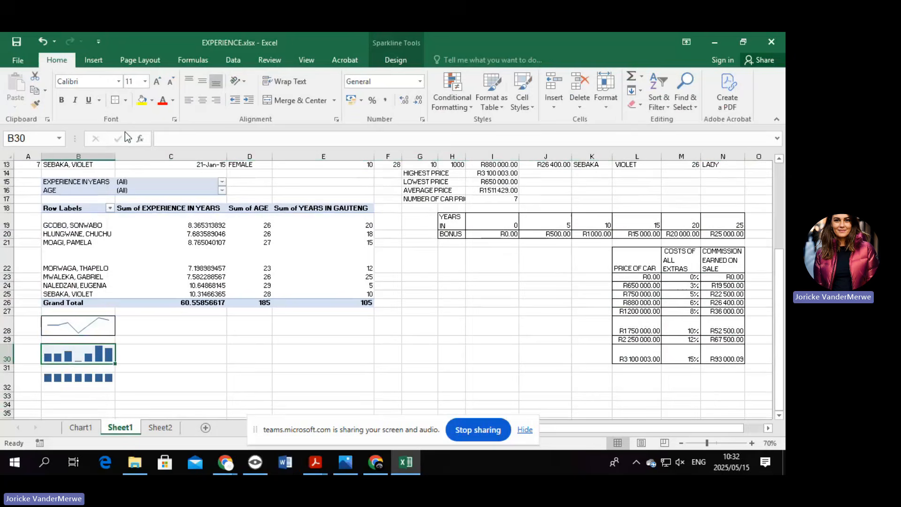
left_click(119, 102)
left_click(80, 380)
left_click(115, 100)
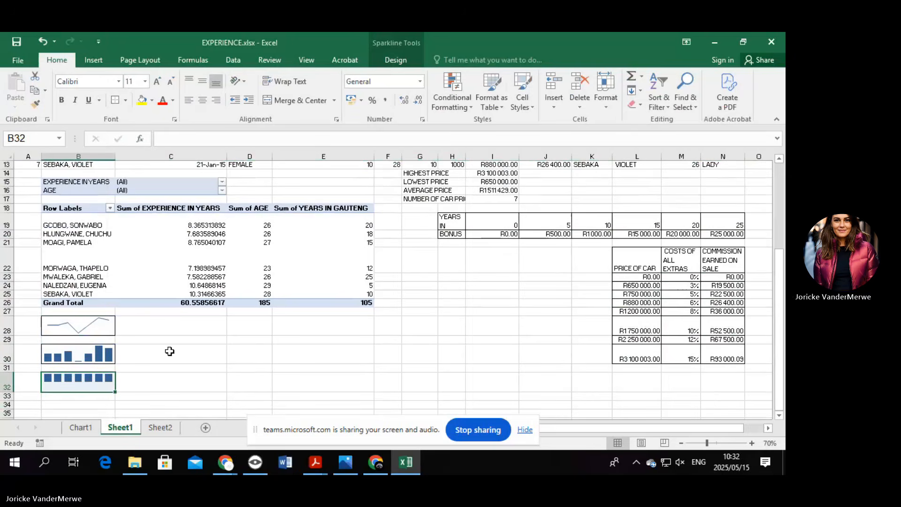
key("Right")
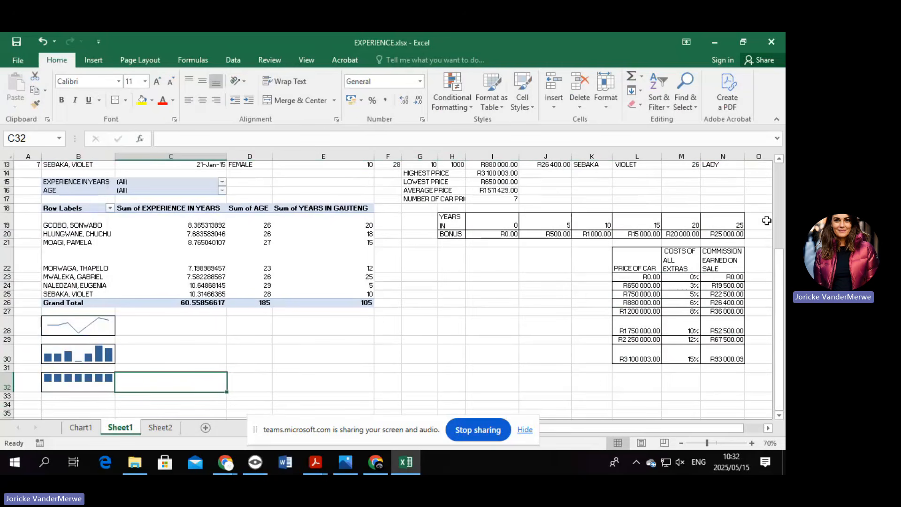
left_click(239, 340)
Insert the SPORTCAR picture from CP N6 > Question Papers > May 2024 > STUDENT FILES.
left_click(90, 59)
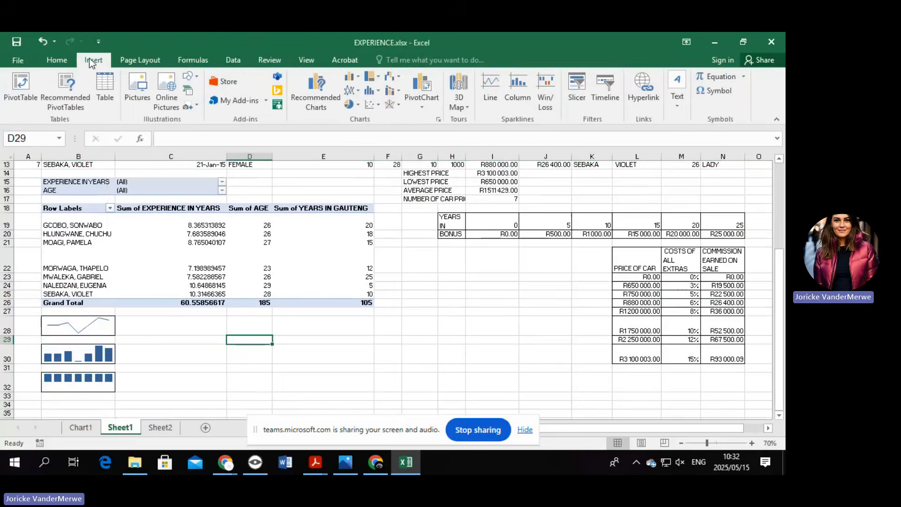
left_click(138, 85)
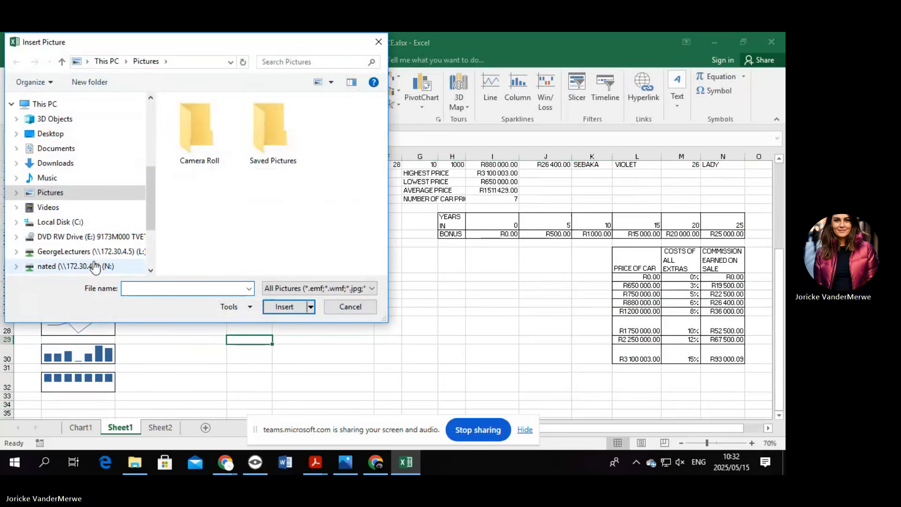
scroll(152, 209, "down", 2)
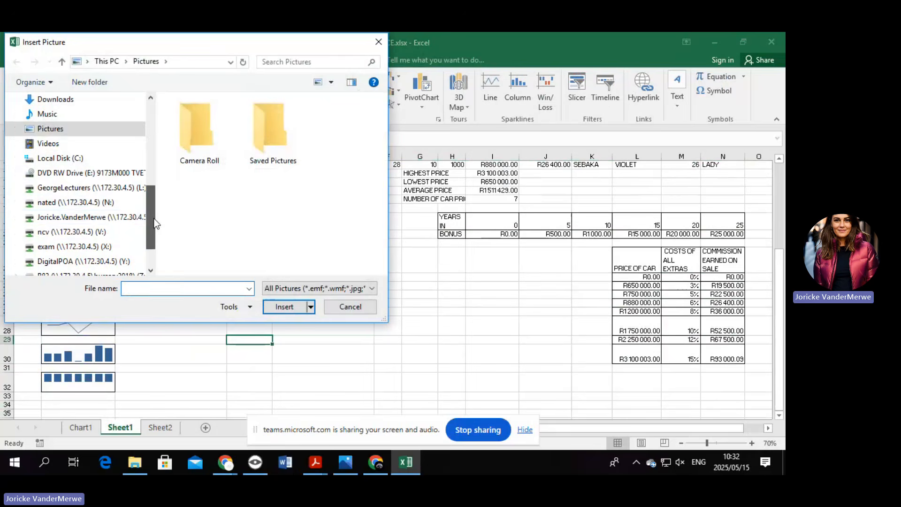
left_click(121, 216)
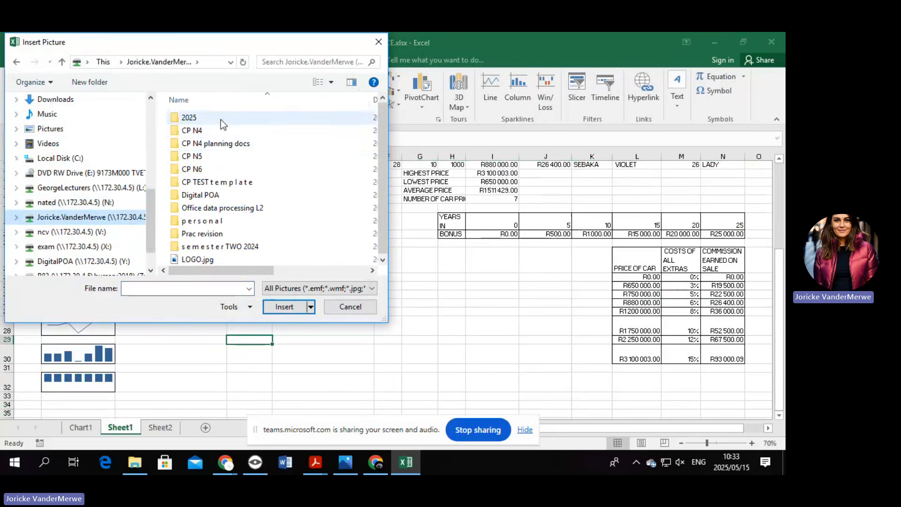
double_click(215, 167)
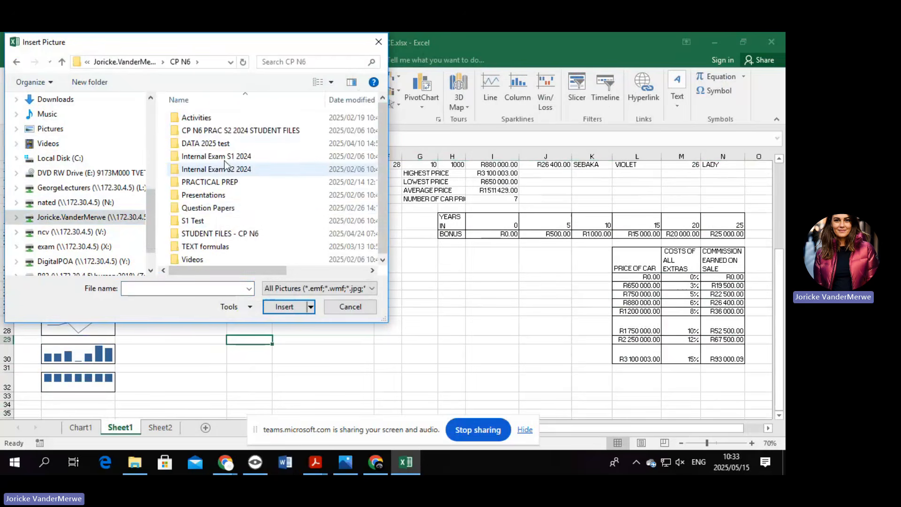
double_click(216, 205)
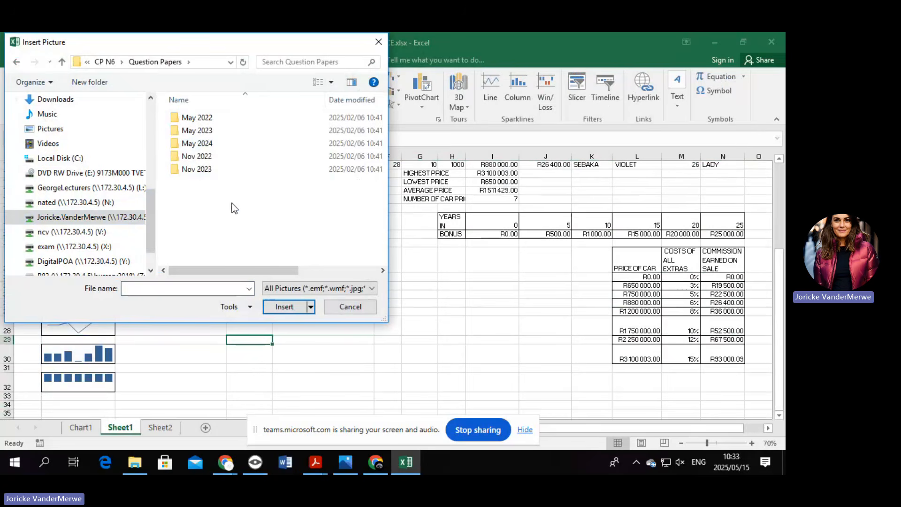
double_click(214, 141)
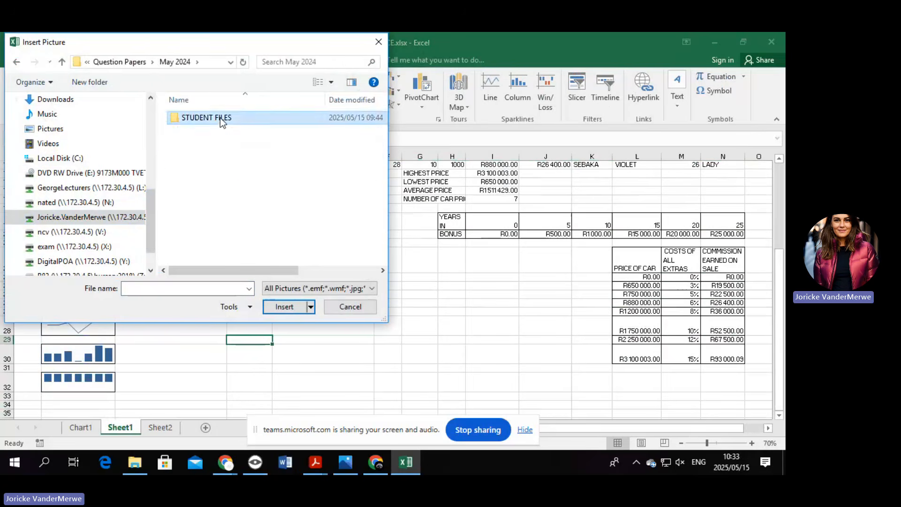
double_click(220, 117)
double_click(228, 173)
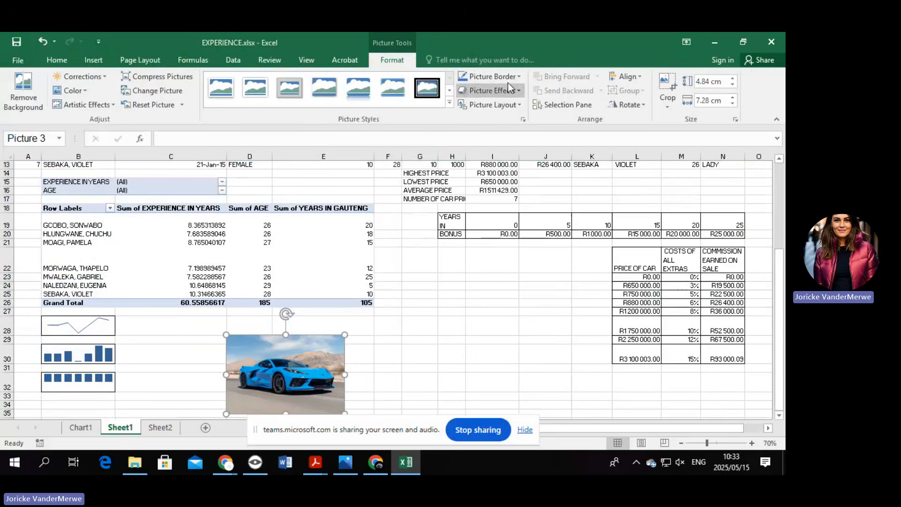
Resize the car picture to 3.81 cm high and 6.35 cm wide in Format Picture.
left_click(735, 120)
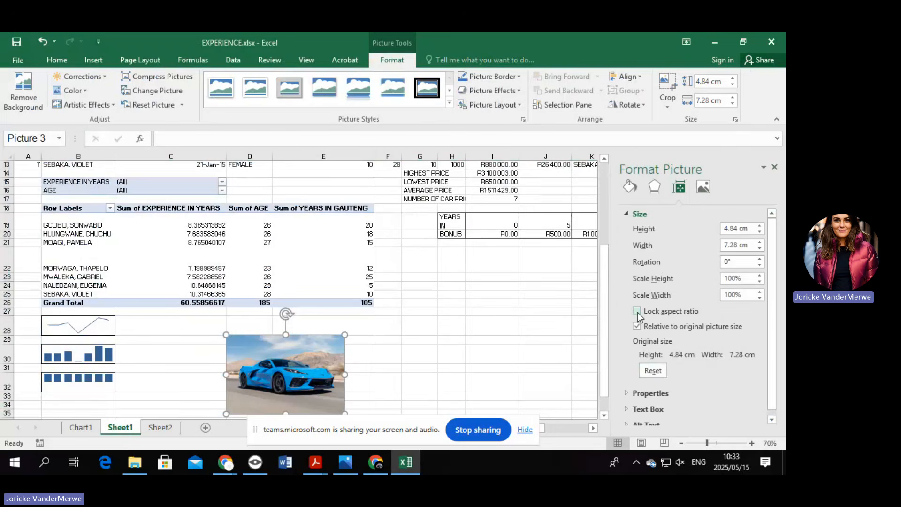
left_click_drag(729, 233, 701, 237)
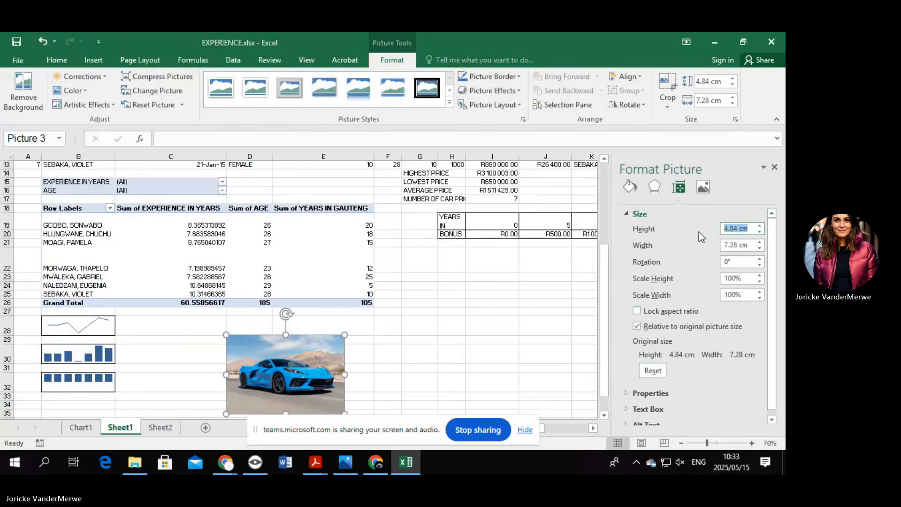
key("BackSpace")
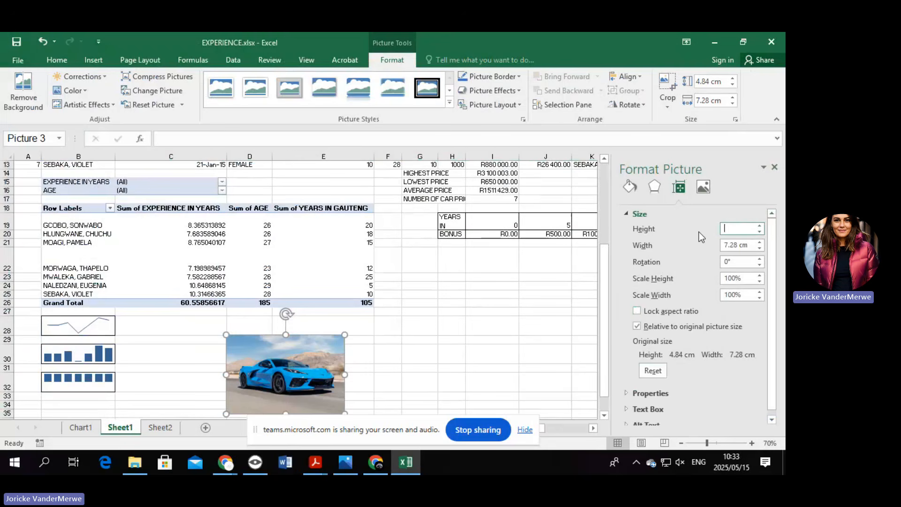
type("3.81")
left_click_drag(751, 244, 722, 244)
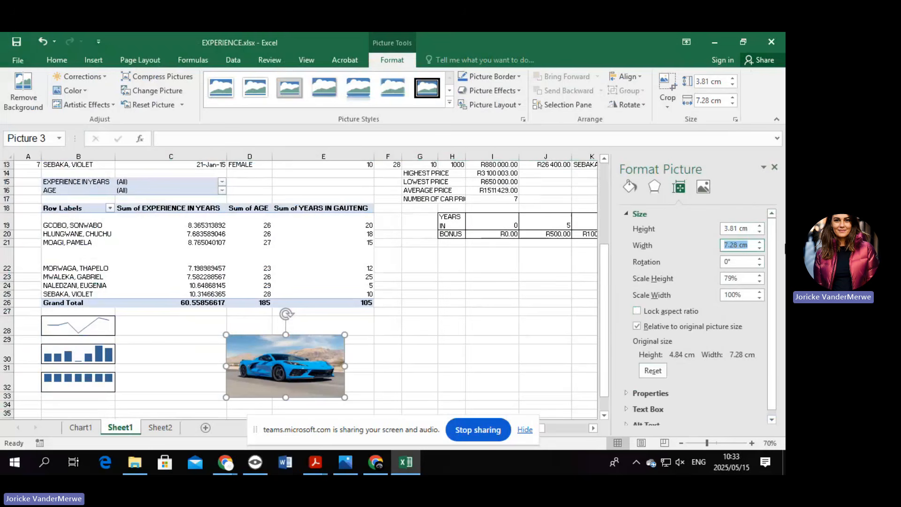
type("6.35")
left_click(491, 285)
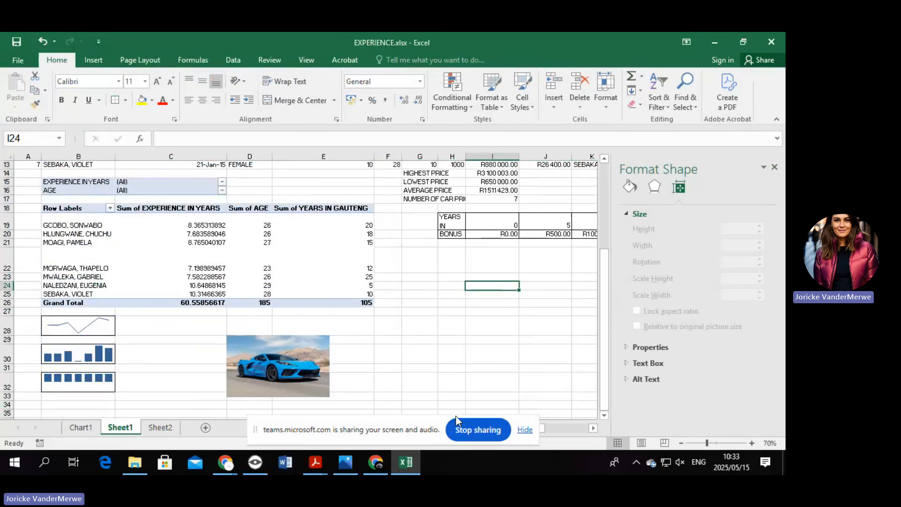
double_click(281, 388)
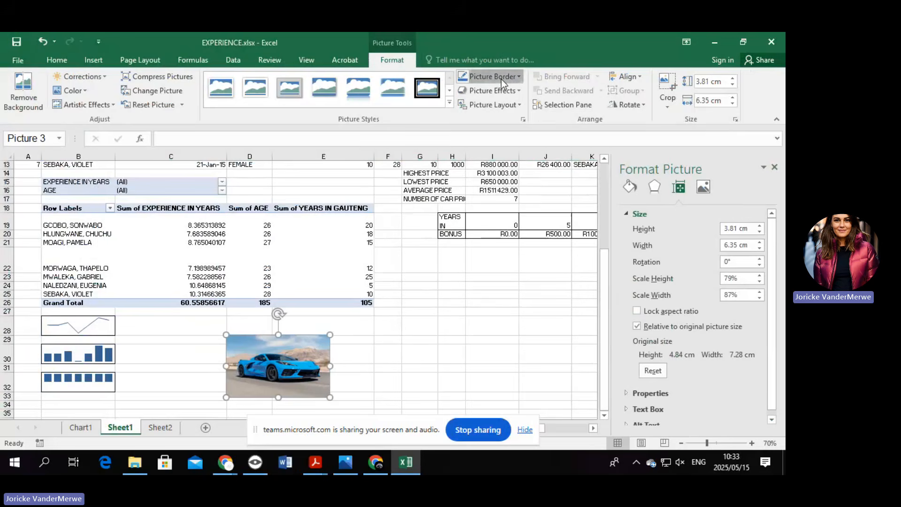
Give the car picture a solid outline with a 2 pt width.
left_click(501, 79)
mouse_move(522, 232)
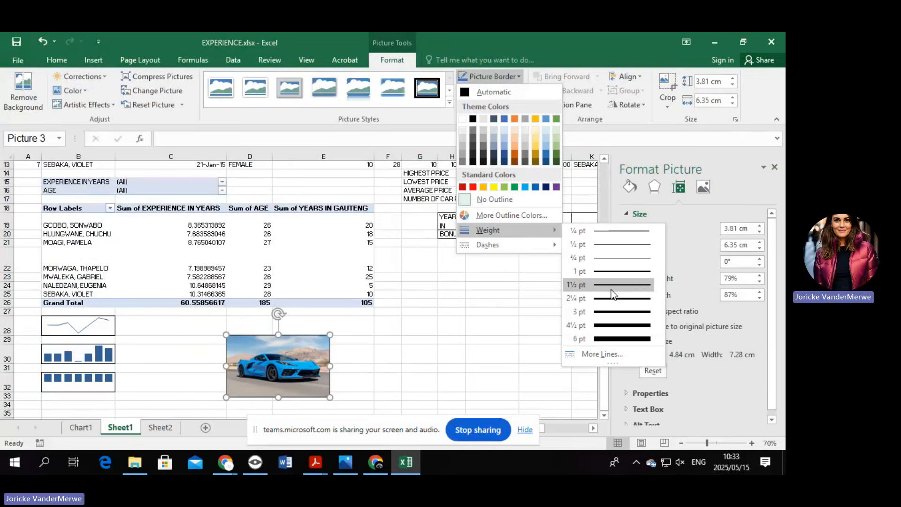
left_click(607, 353)
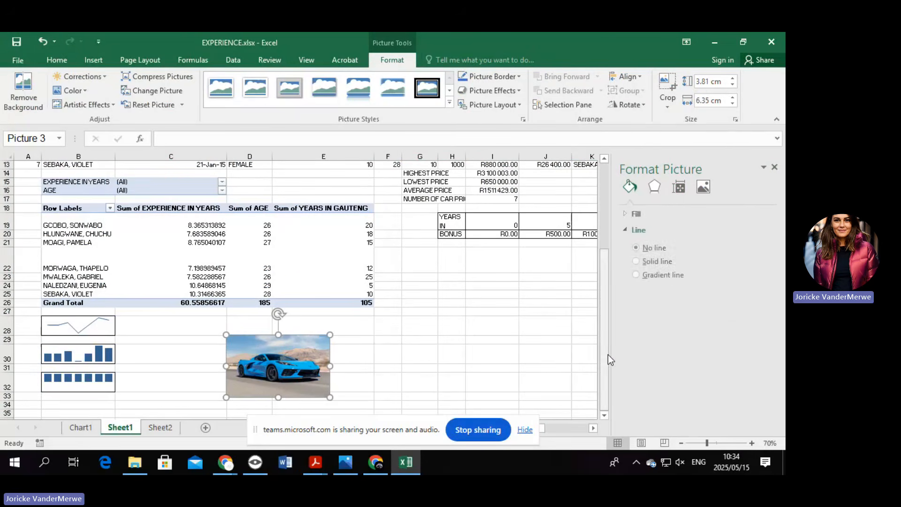
left_click(658, 261)
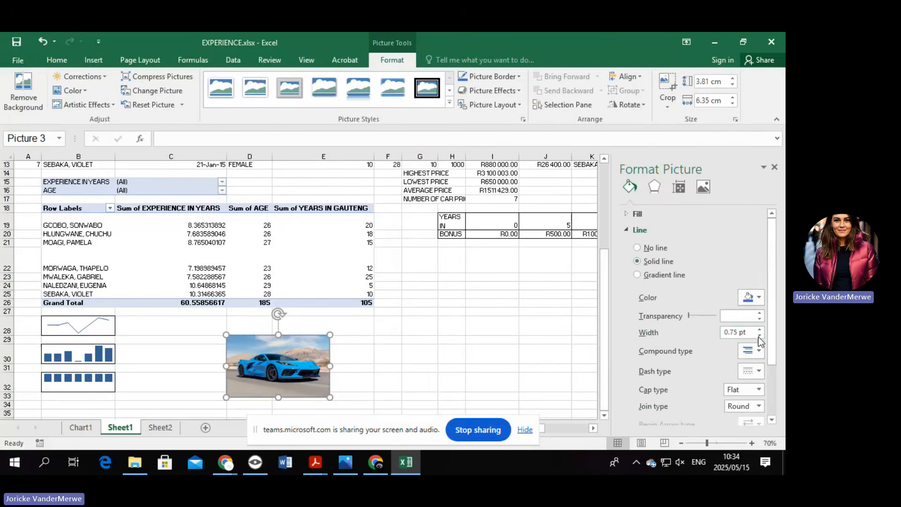
left_click(760, 330)
left_click(759, 329)
left_click(760, 329)
left_click(759, 330)
left_click(760, 330)
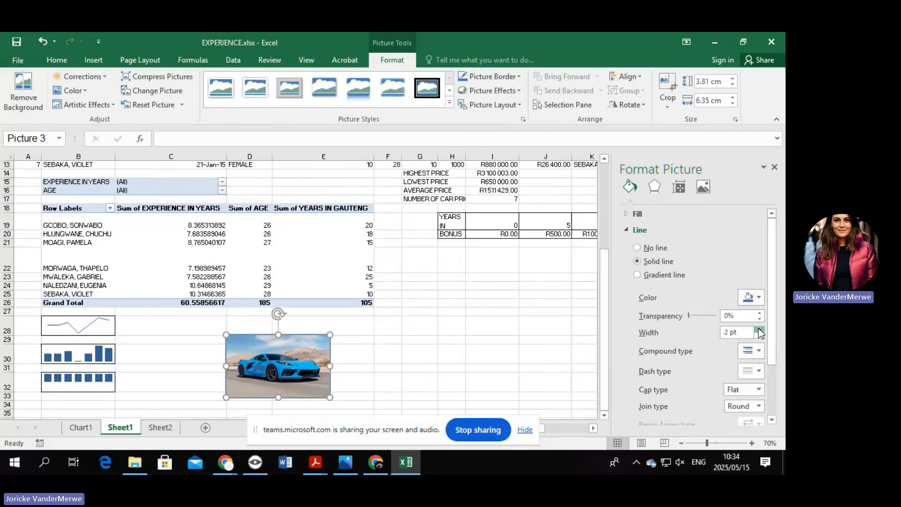
left_click(448, 369)
left_click(385, 369)
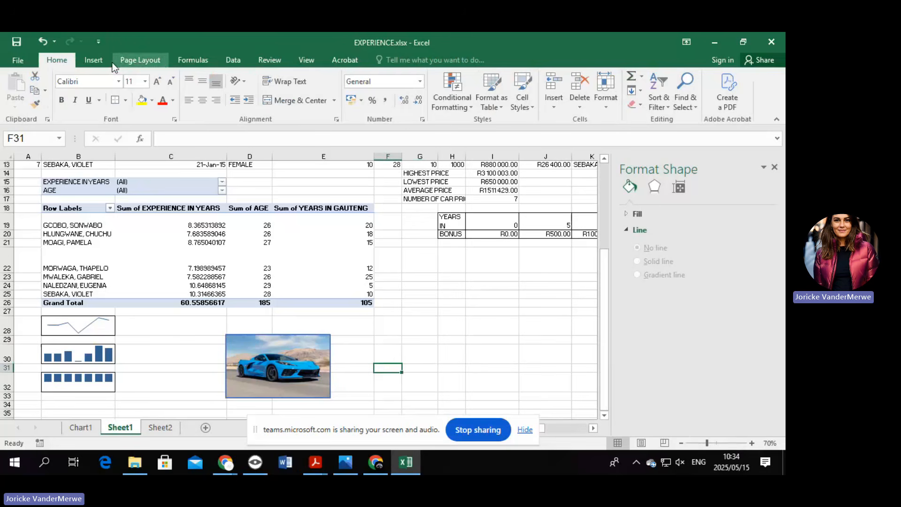
Open Header & Footer editing and place the cursor in the footer's right section.
left_click(99, 60)
left_click(677, 91)
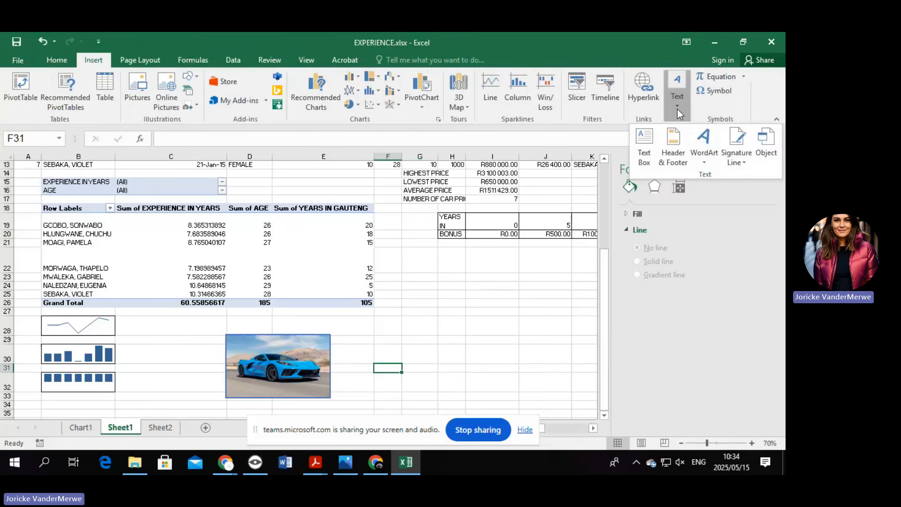
left_click(679, 151)
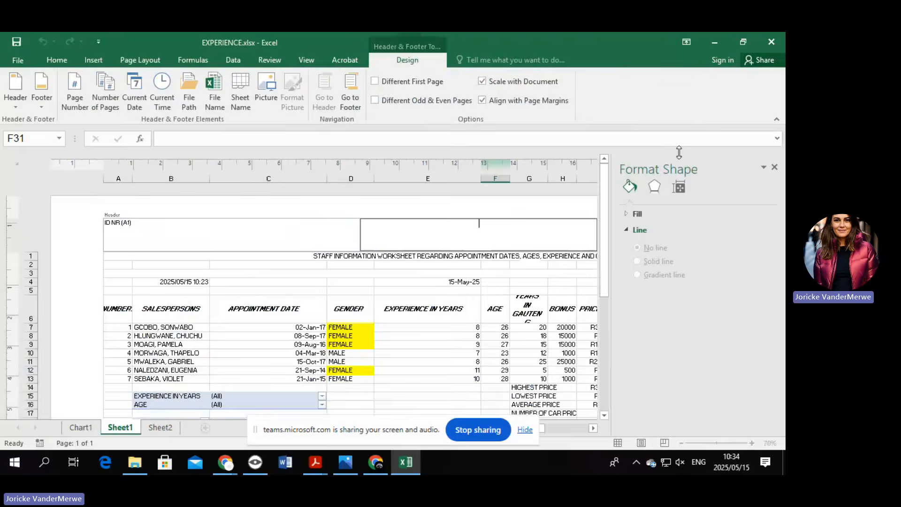
left_click(356, 87)
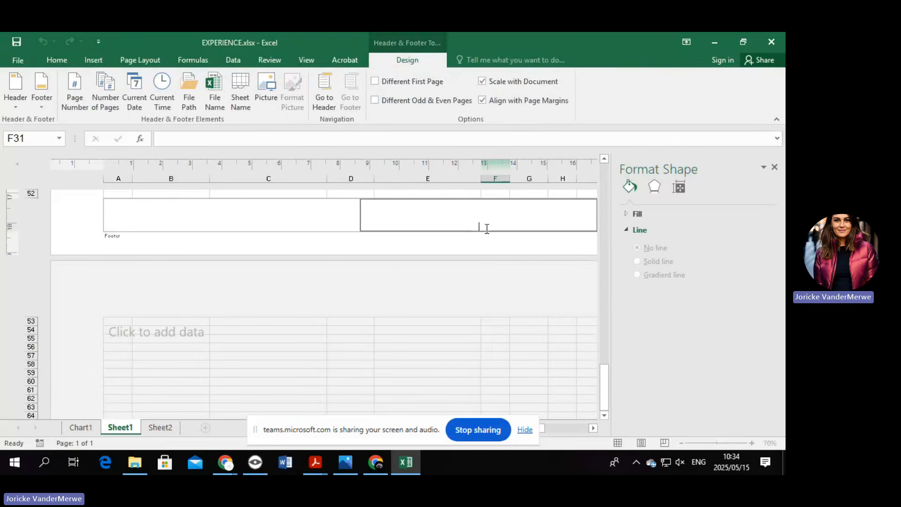
left_click(487, 228)
Set the font size to 16 and enter the footer text STAFF INROMATION WORKSHEET.
left_click(57, 60)
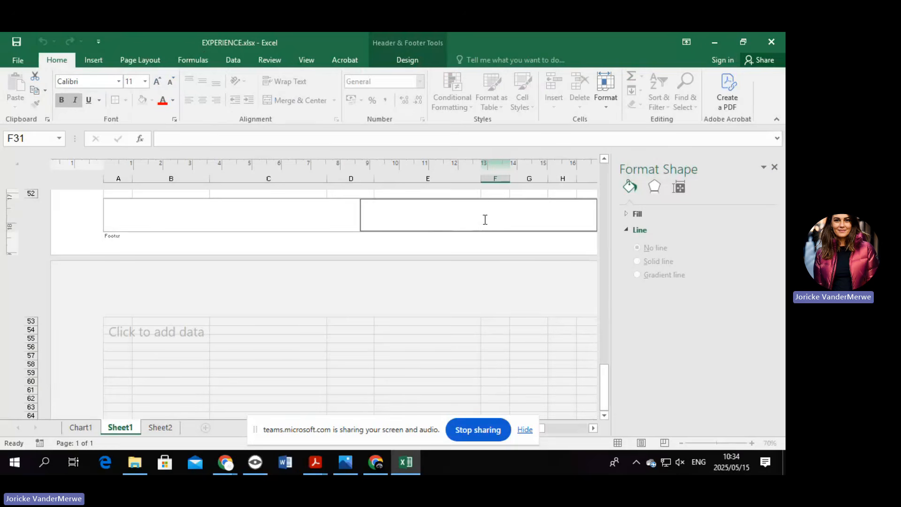
left_click(145, 81)
left_click(132, 165)
type("STAFF INROMATION WORKHEET")
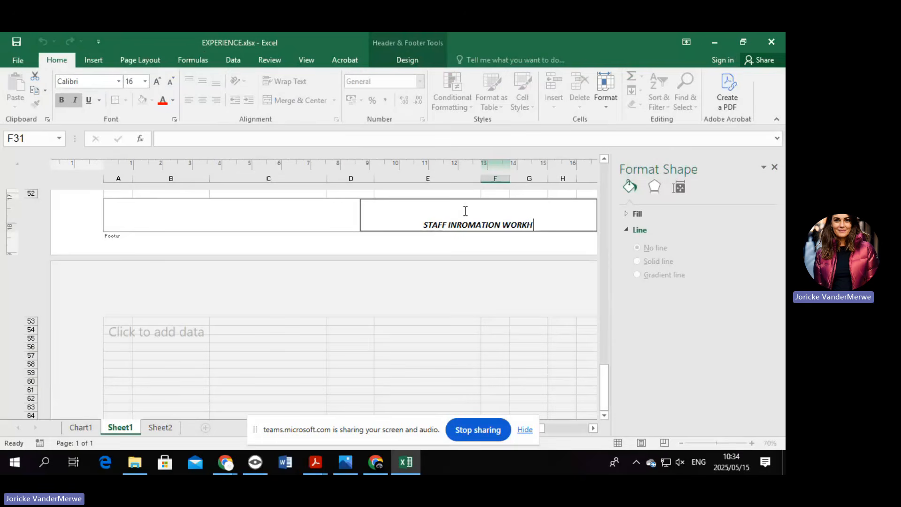
key("BackSpace")
key("BackSpace")
key("BackSpace")
key("BackSpace")
type("S")
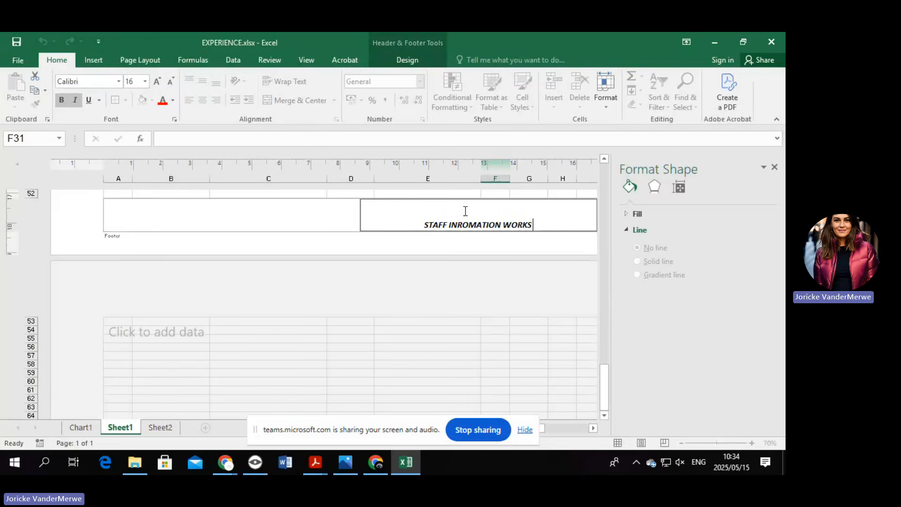
type("HEET")
left_click(274, 216)
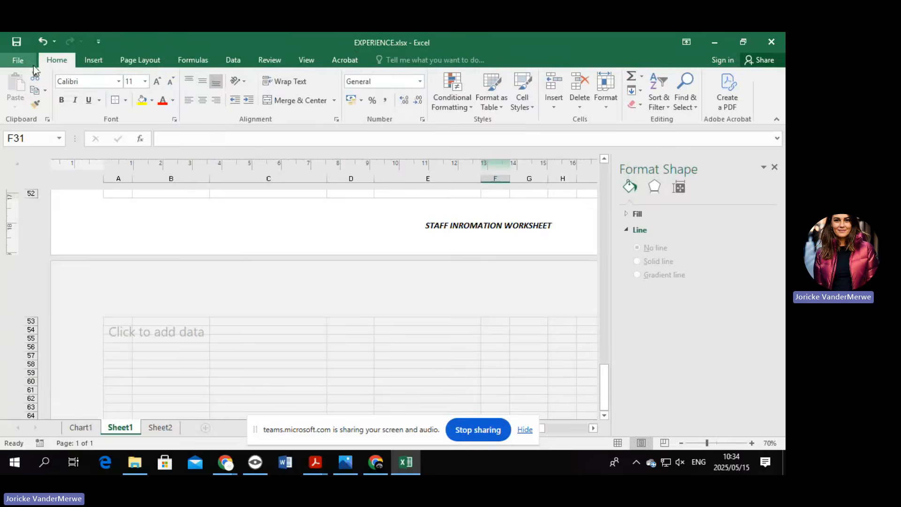
Preview the sheet's print layout and save the workbook.
left_click(21, 60)
left_click(35, 235)
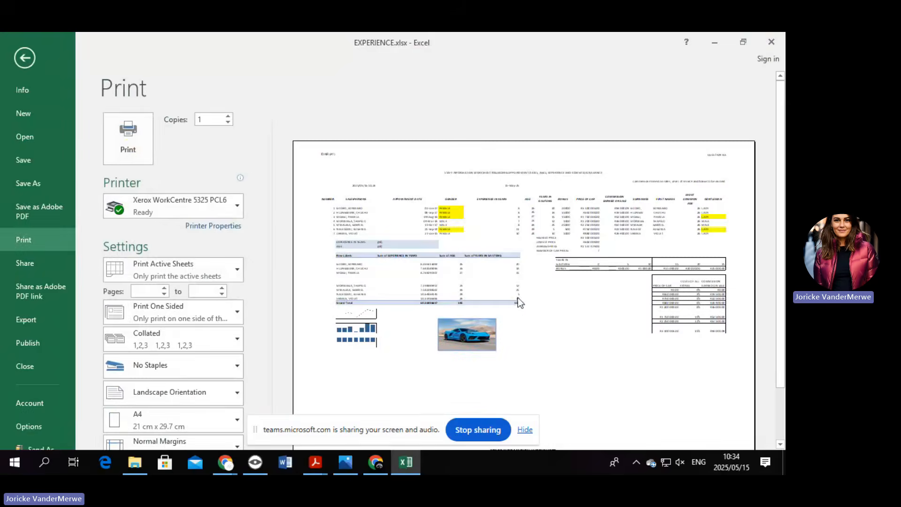
scroll(520, 297, "down", 2)
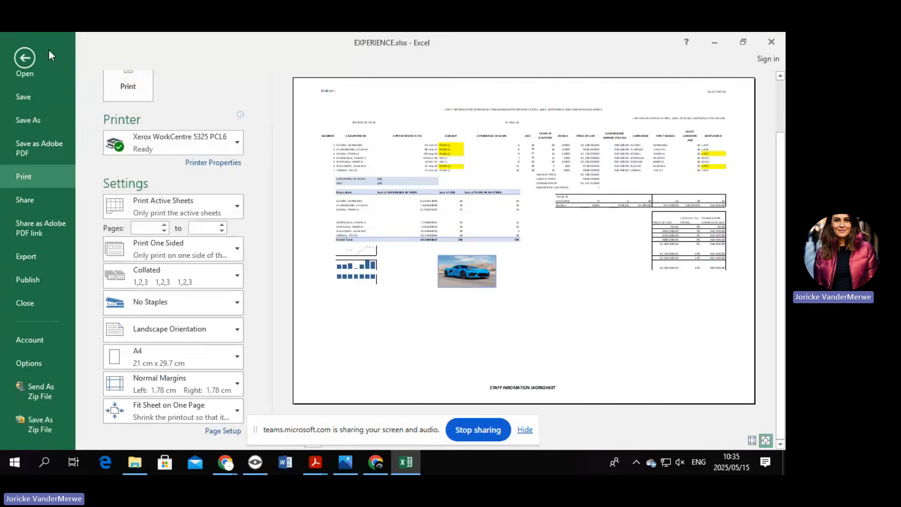
left_click(30, 100)
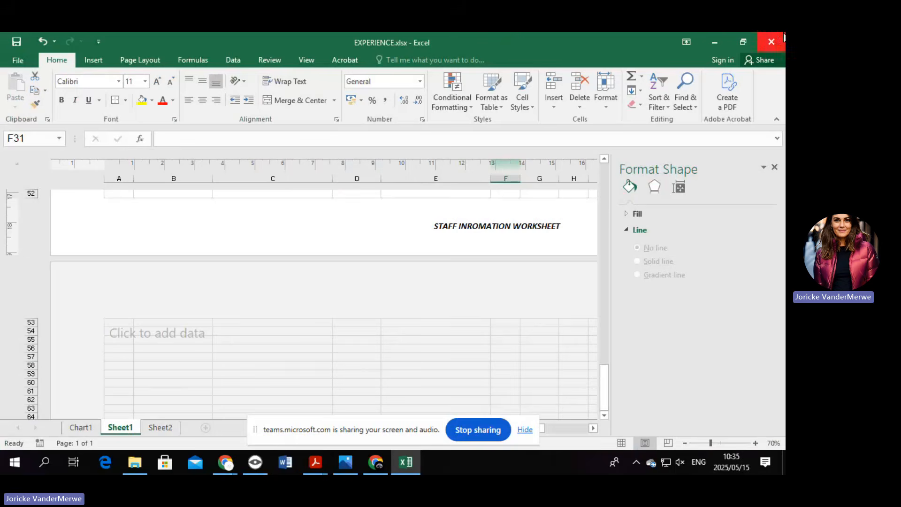
Save the workbook as QUESTION 8A.xlsx in the STUDENT FILES folder.
left_click(17, 60)
left_click(41, 183)
left_click(198, 227)
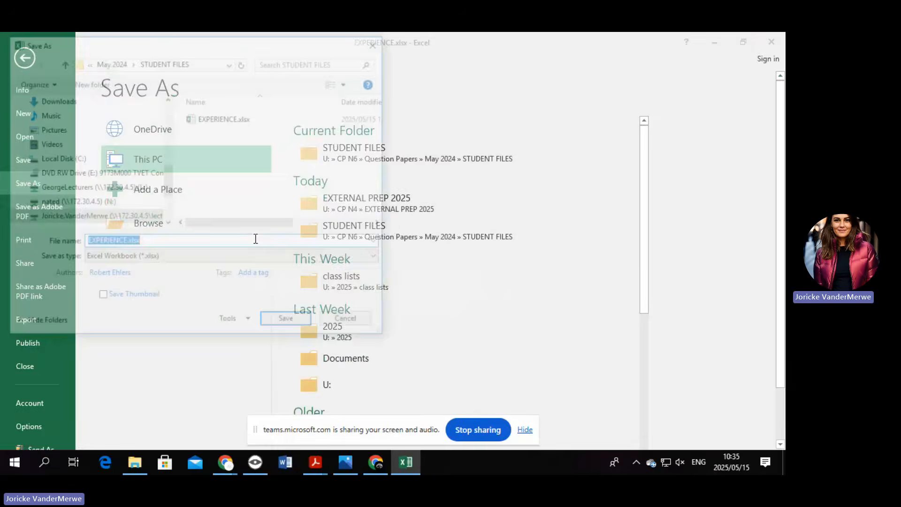
key("BackSpace")
type("QU")
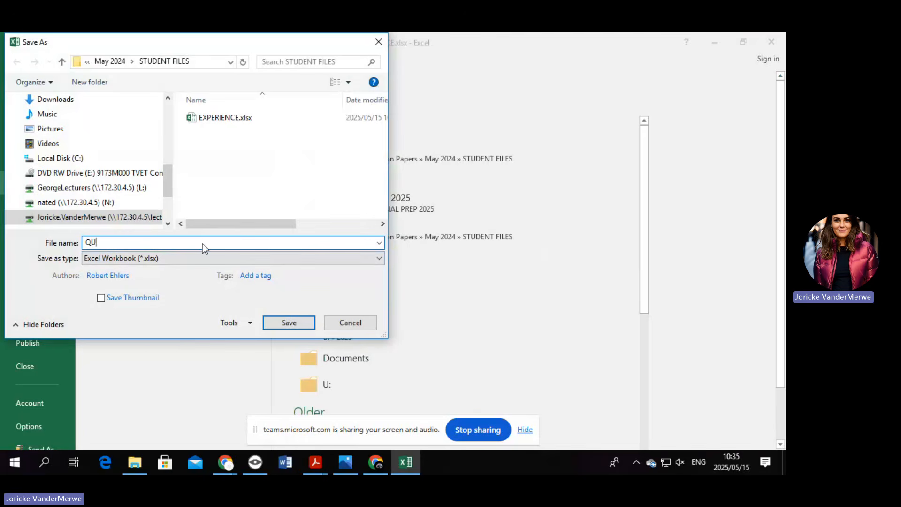
type("ESTION 8A")
left_click(286, 321)
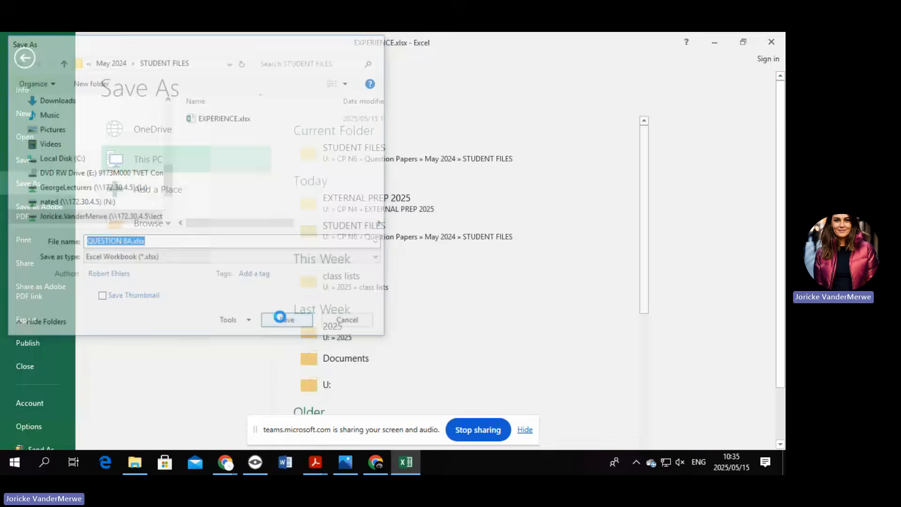
Exit Excel and reopen QUESTION 8A.xlsx from the STUDENT FILES folder.
left_click(781, 39)
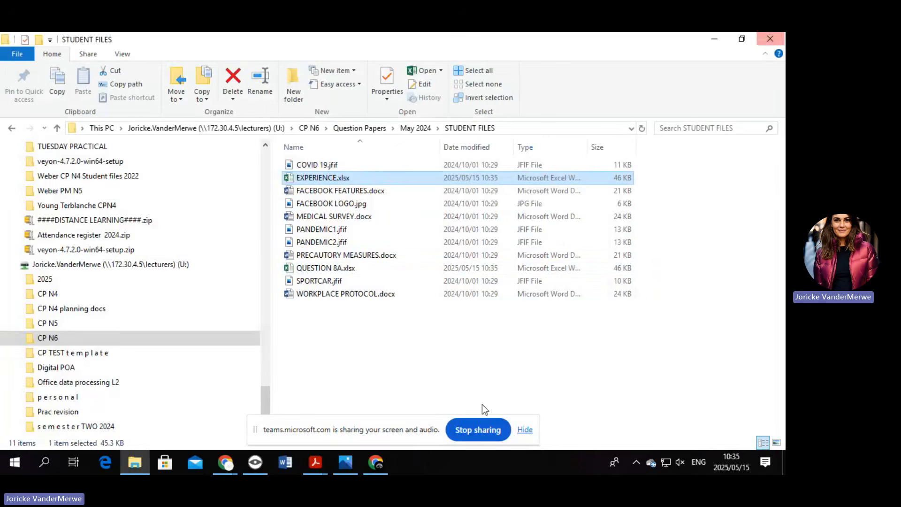
double_click(372, 272)
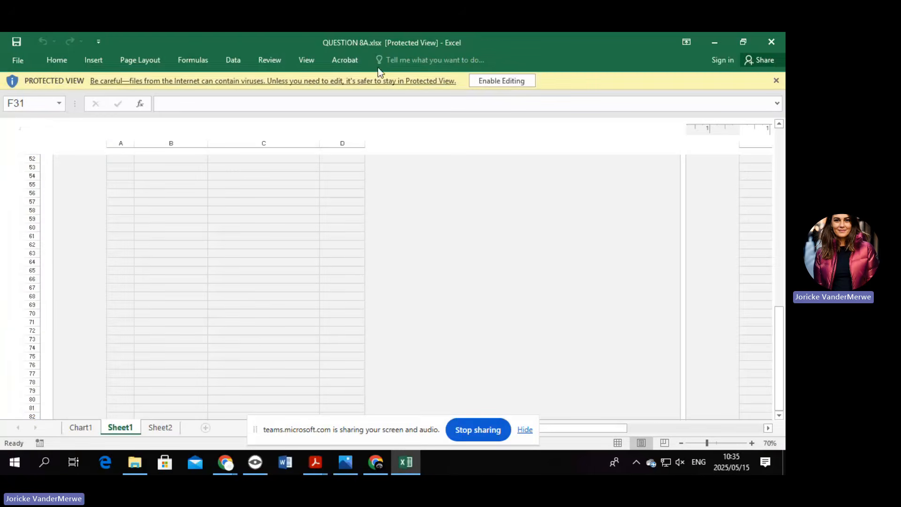
Enable editing and change the right page header from QUESTION 8A to QUESTION 8B.
left_click(492, 80)
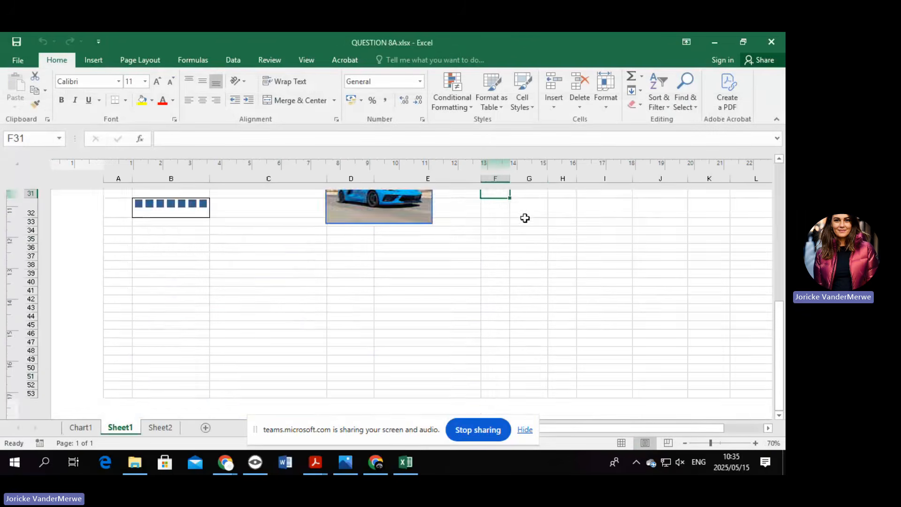
scroll(530, 206, "up", 5)
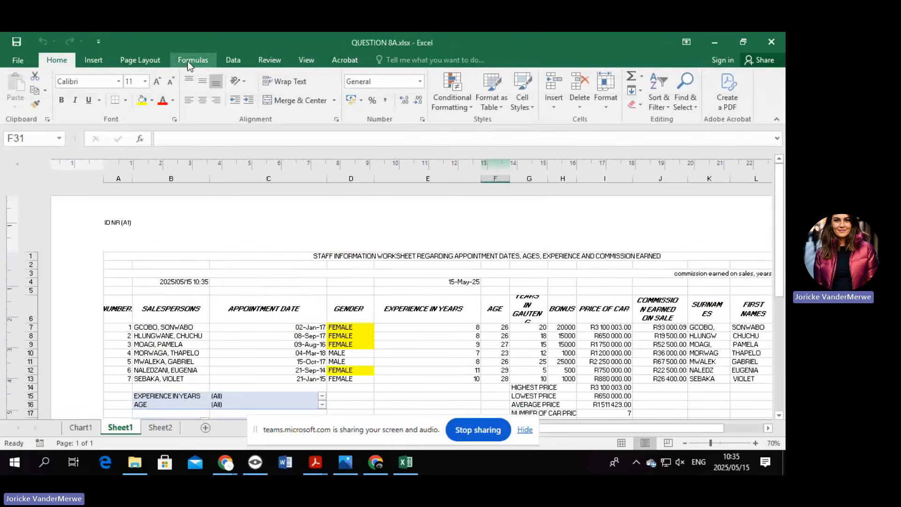
left_click(93, 60)
left_click(677, 94)
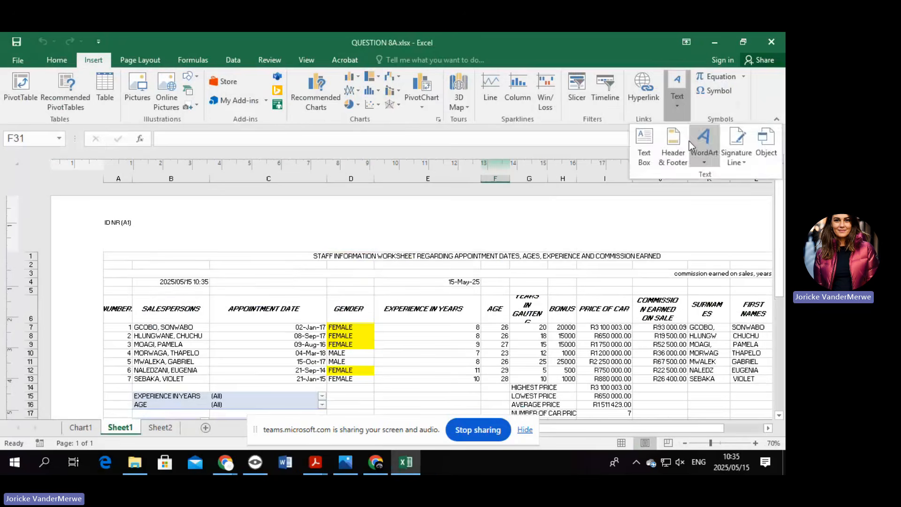
left_click(685, 138)
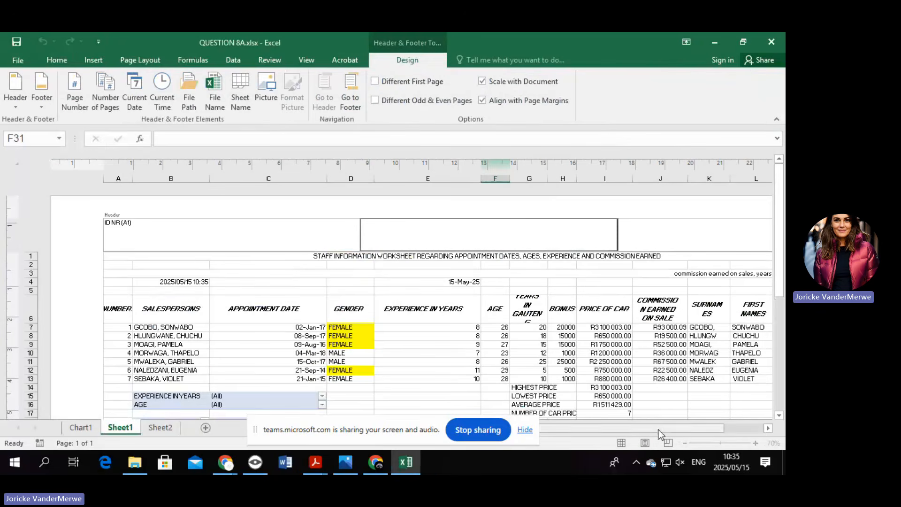
left_click_drag(657, 428, 699, 428)
left_click(699, 218)
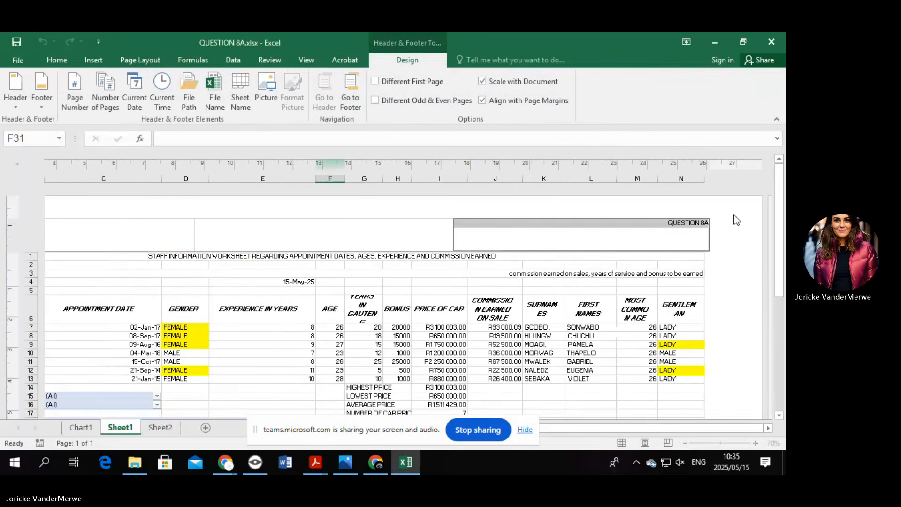
key("BackSpace")
type("B")
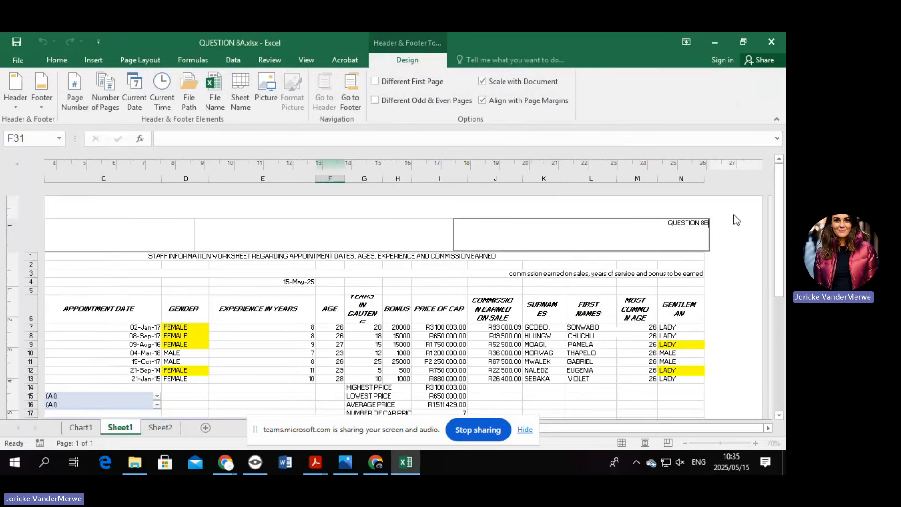
left_click(245, 239)
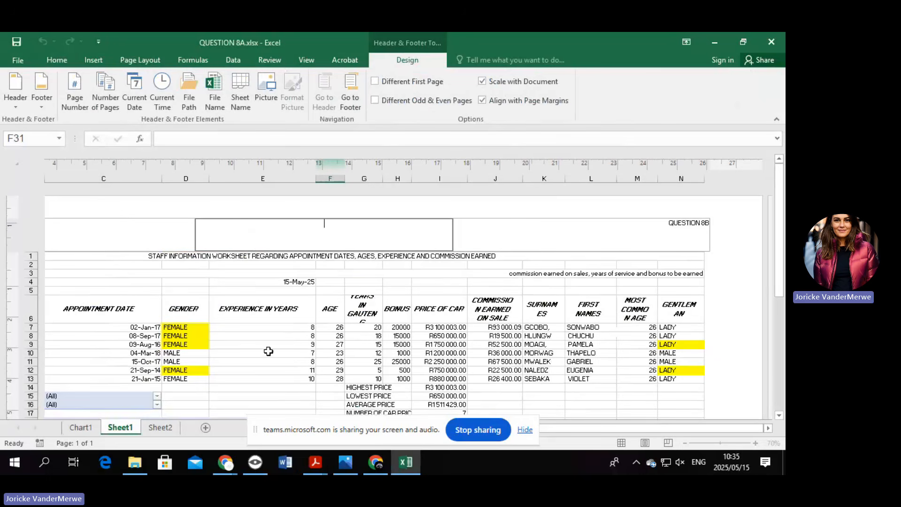
left_click_drag(636, 431, 593, 431)
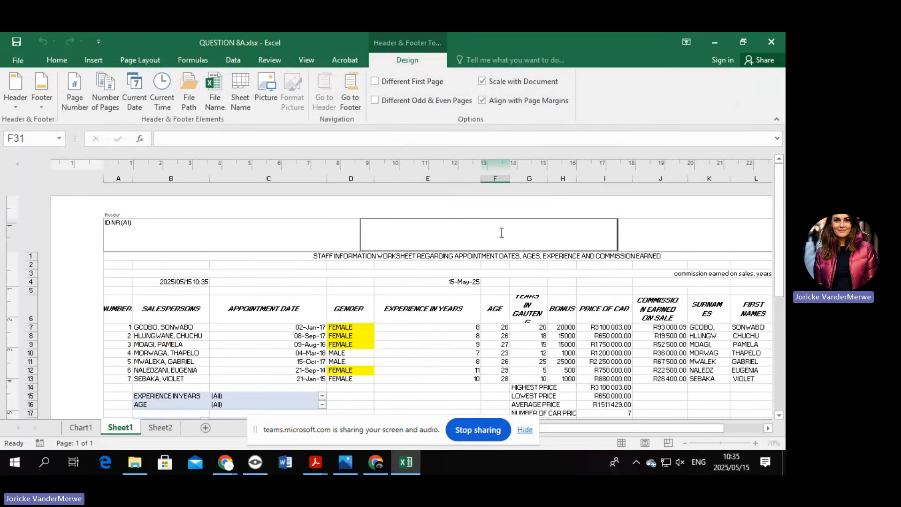
Hide column B, then column C, then columns D through G.
left_click(169, 179)
right_click(168, 178)
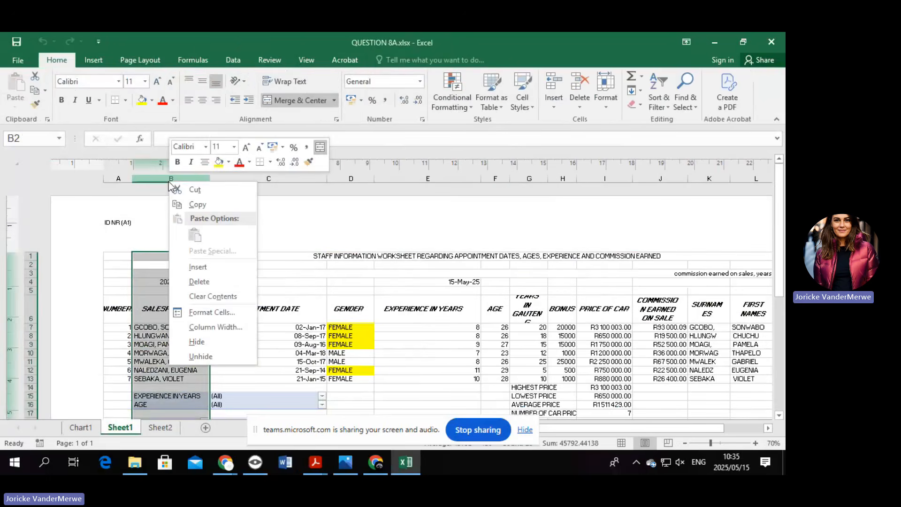
left_click(218, 342)
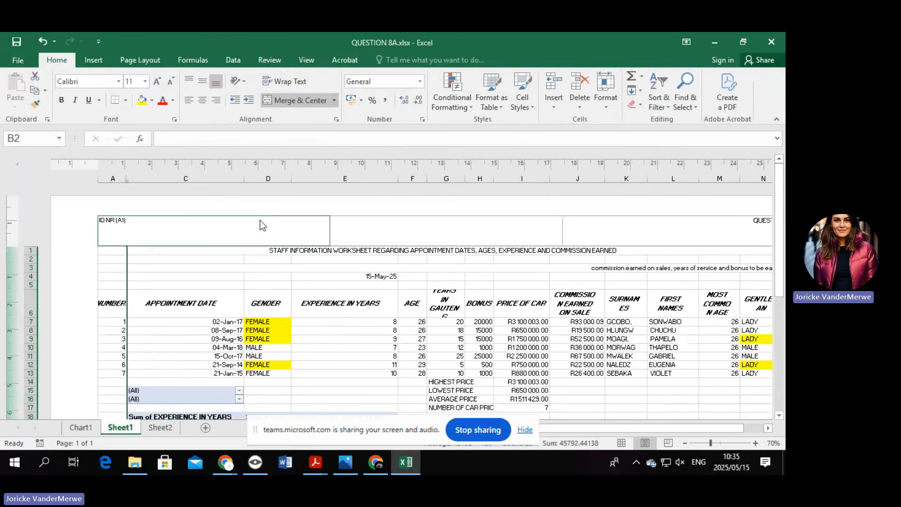
right_click(209, 176)
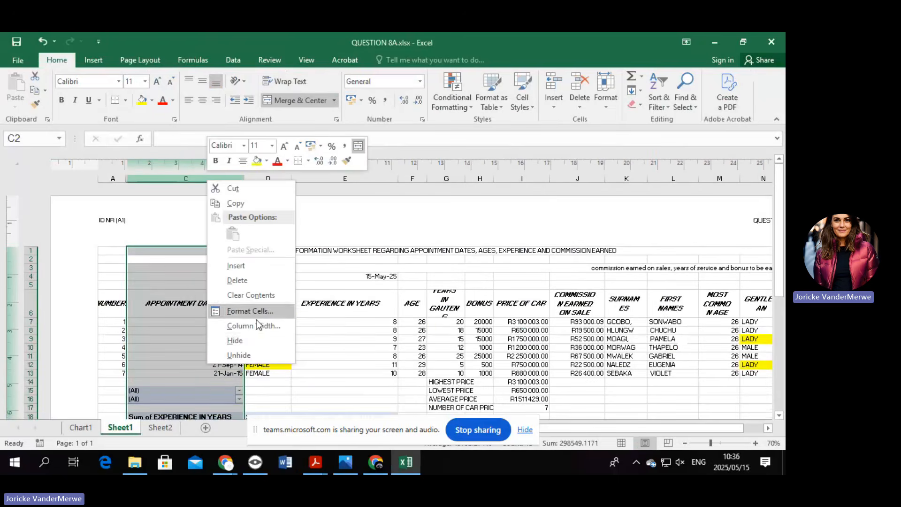
left_click(254, 339)
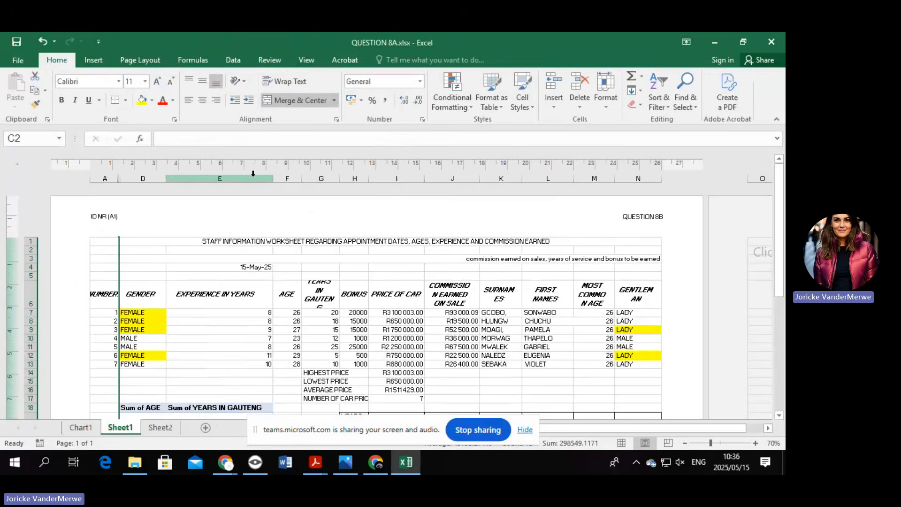
left_click_drag(152, 177, 318, 179)
right_click(317, 182)
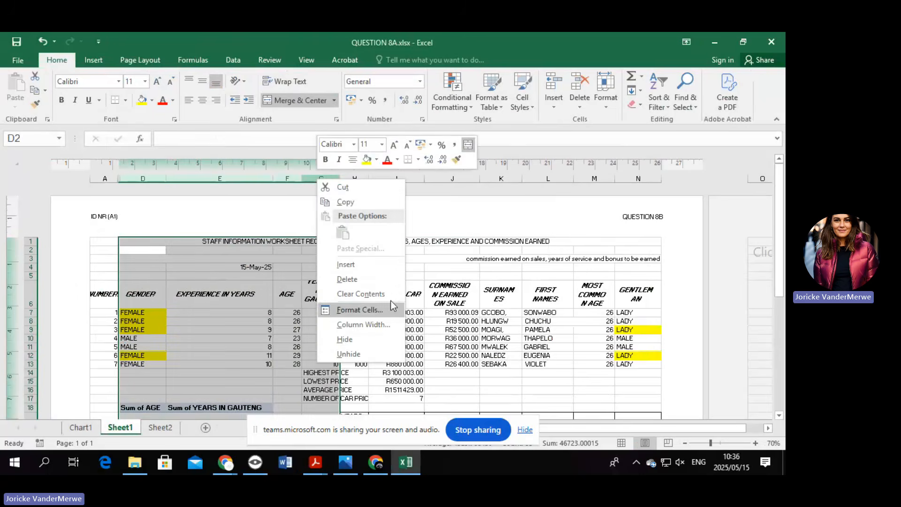
left_click(386, 337)
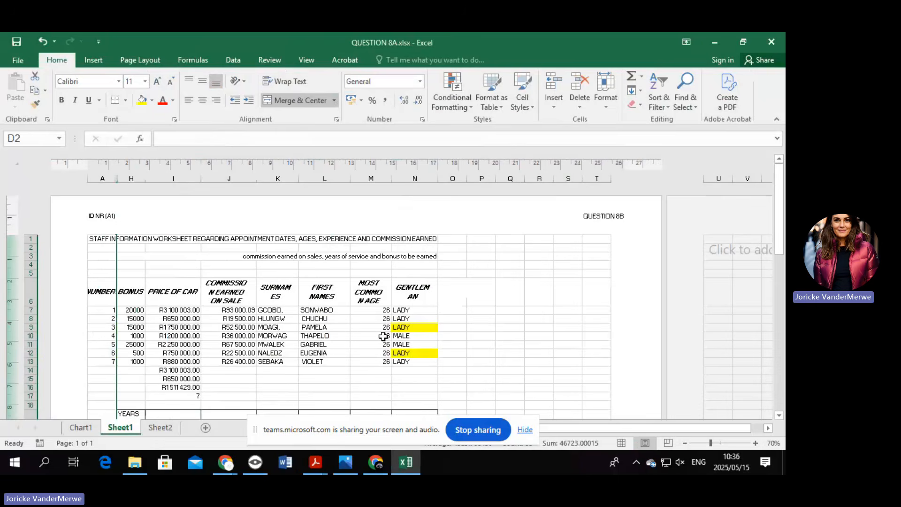
Delete the blue car picture from the sheet.
scroll(383, 336, "down", 6)
scroll(324, 324, "up", 1)
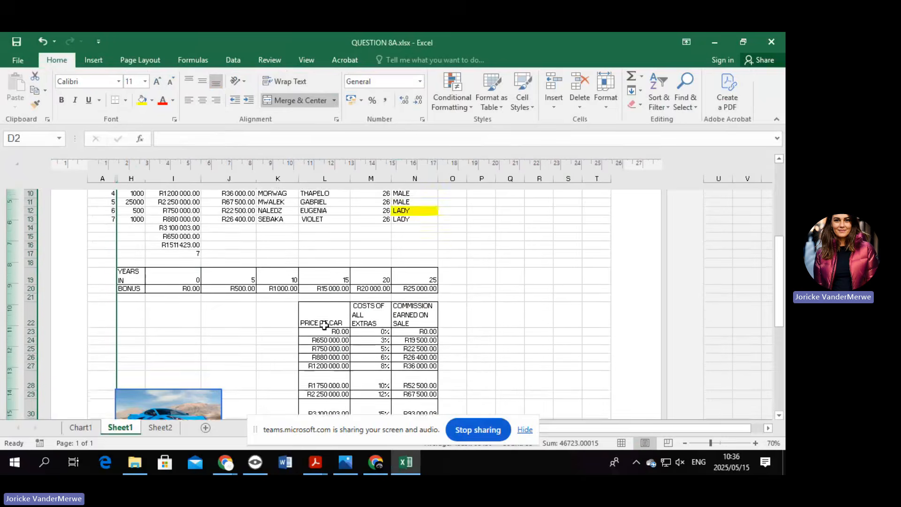
scroll(325, 325, "down", 4)
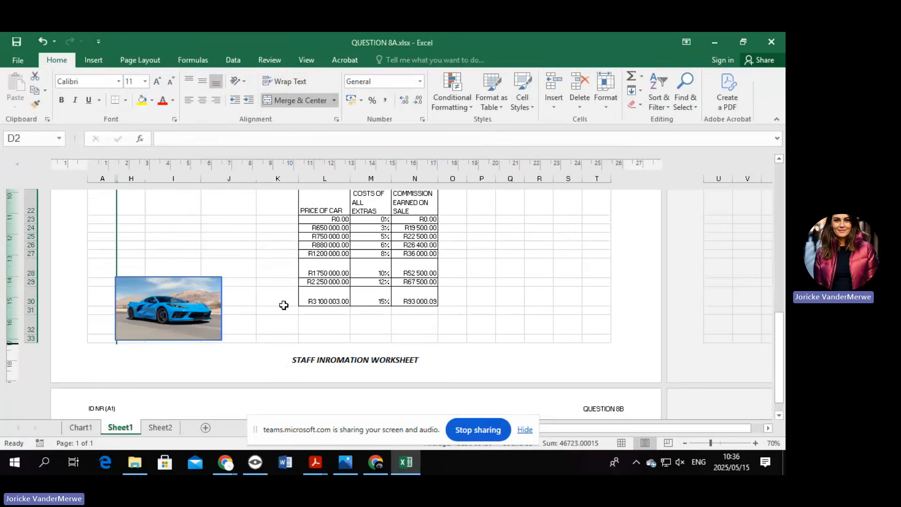
left_click(190, 323)
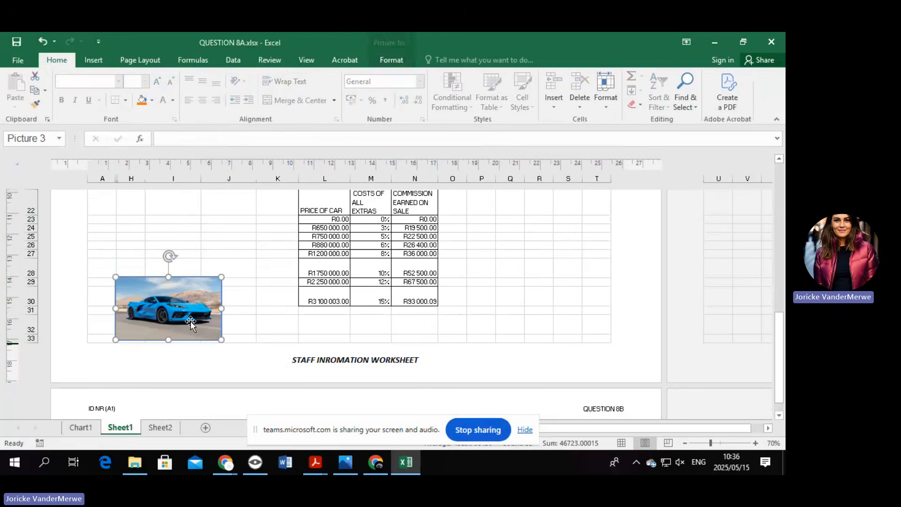
key("Delete")
Remove the STAFF INROMATION WORKSHEET text from the centre footer, leaving it empty.
left_click(294, 340)
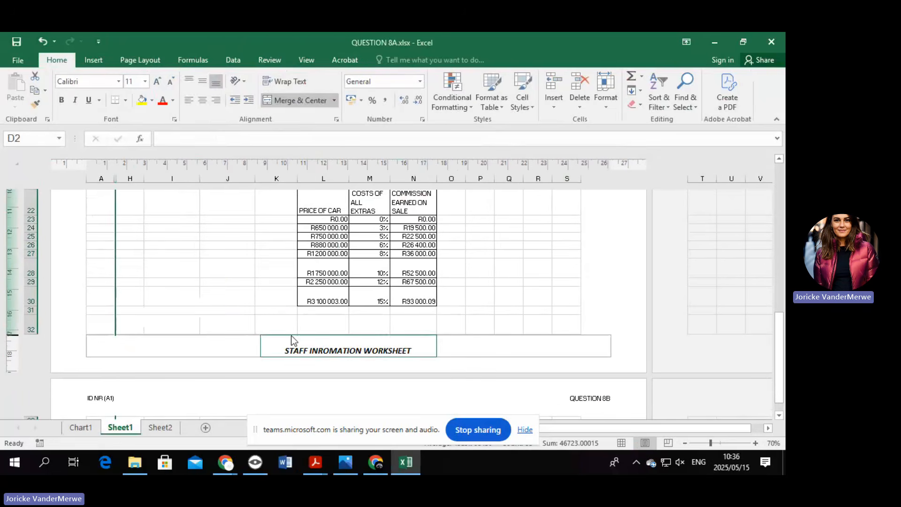
left_click(303, 352)
left_click_drag(281, 350, 505, 322)
key("Delete")
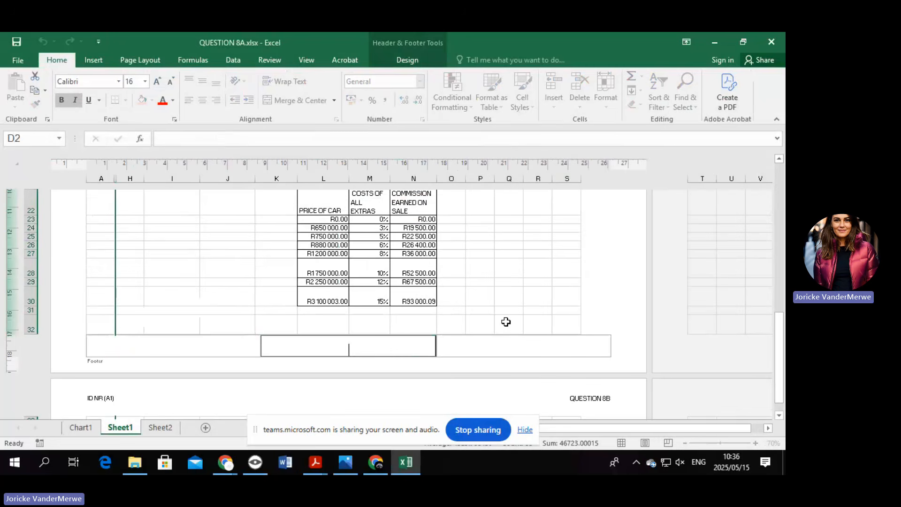
left_click(568, 267)
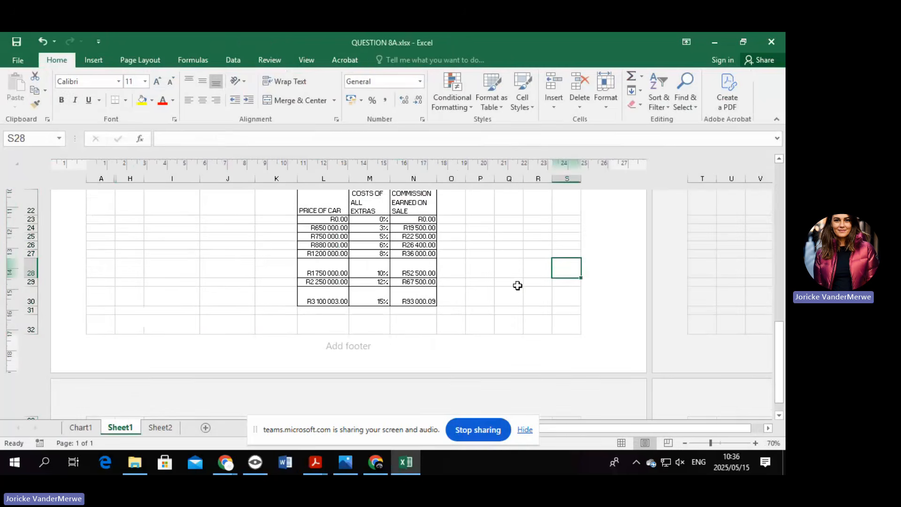
scroll(513, 289, "up", 2)
scroll(508, 297, "down", 3)
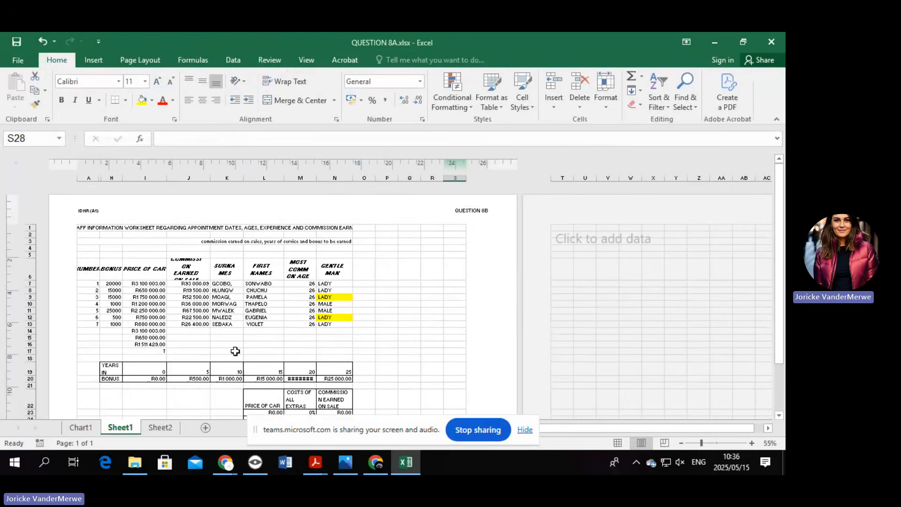
Review Page Setup, keeping Landscape orientation and Fit to 1 page.
left_click(137, 60)
left_click(165, 106)
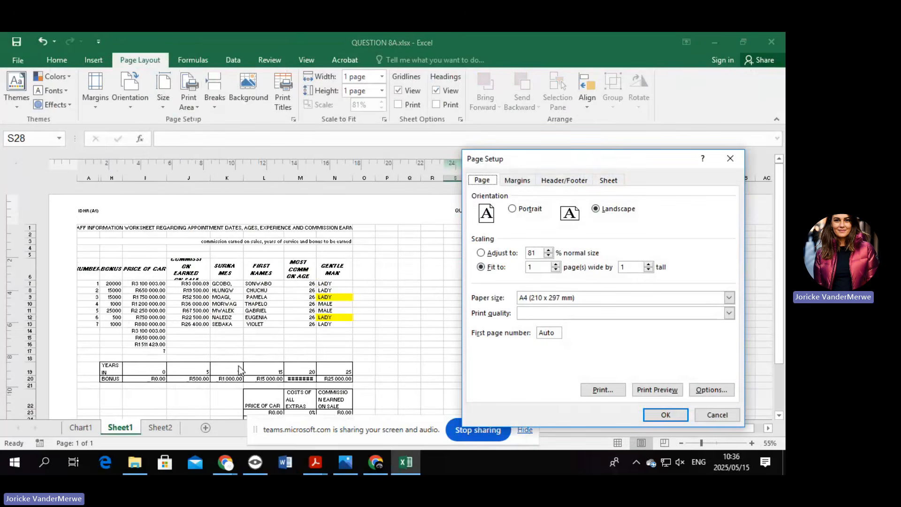
left_click(606, 180)
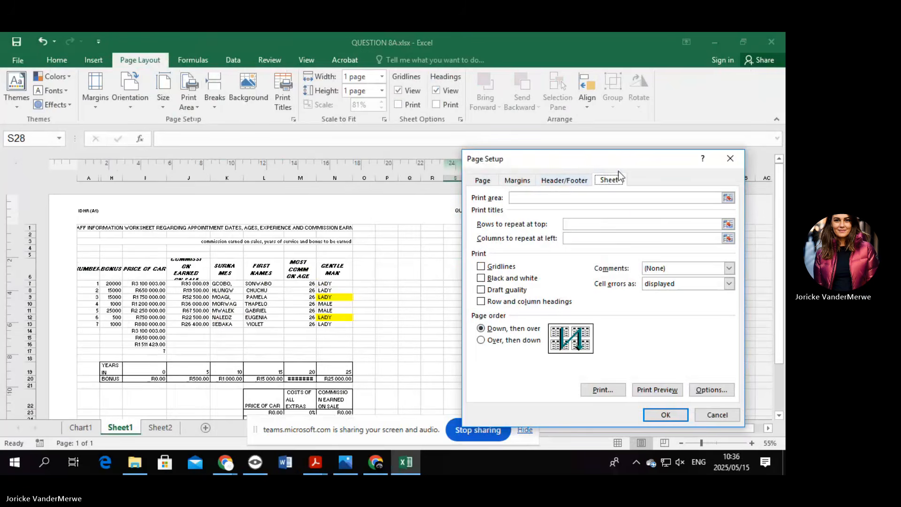
left_click_drag(617, 158, 459, 132)
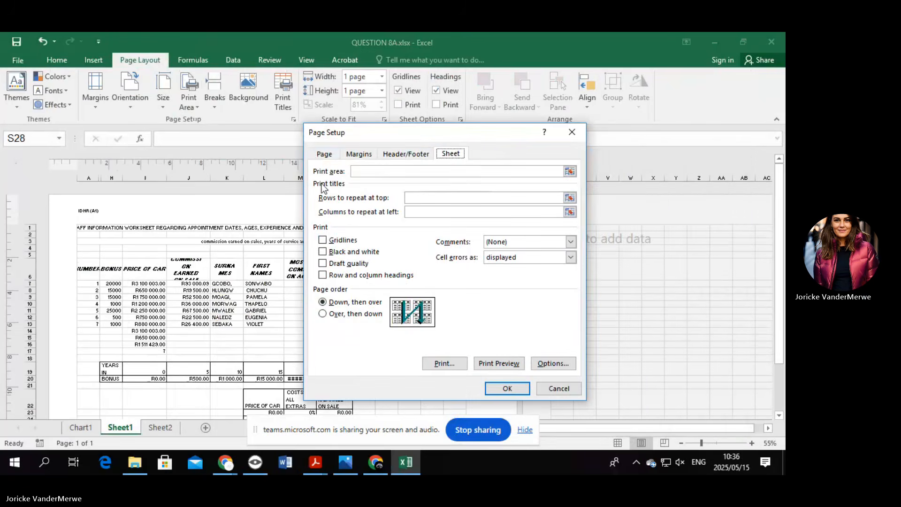
left_click(319, 158)
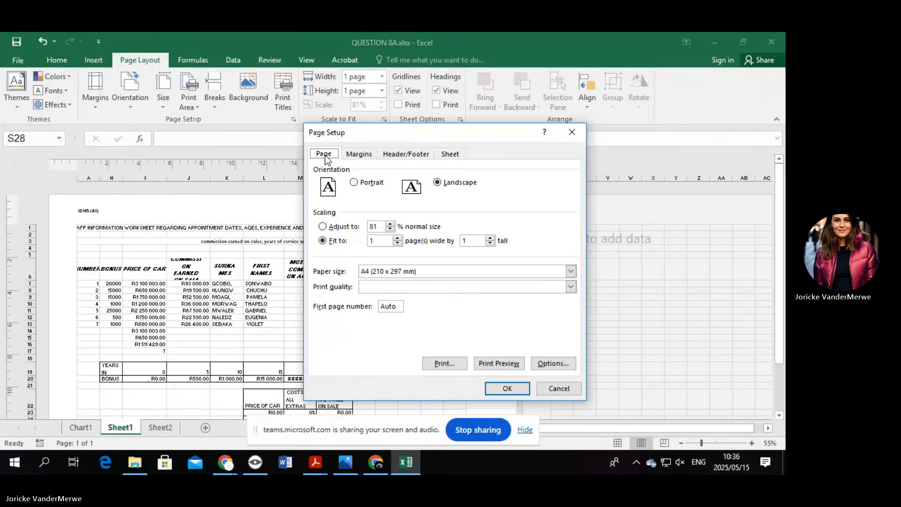
Centre the printout horizontally and vertically on the page and apply it.
left_click(353, 155)
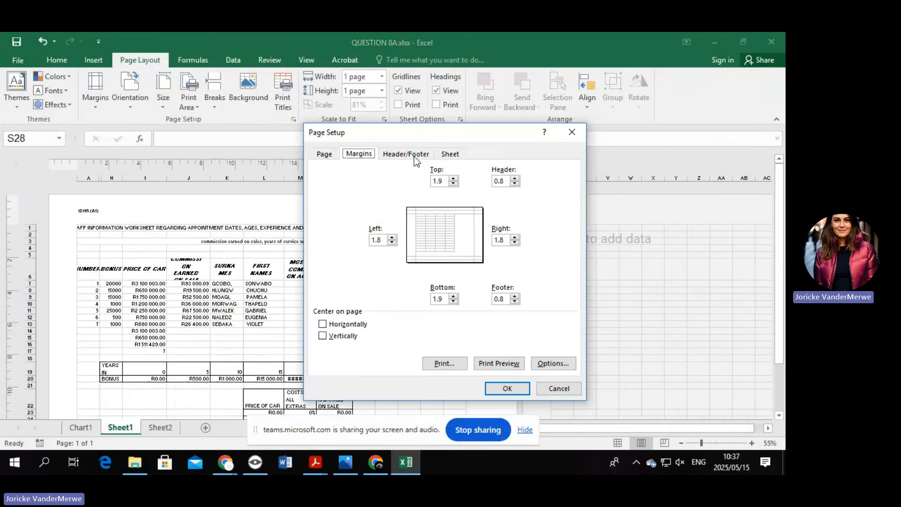
key("Left")
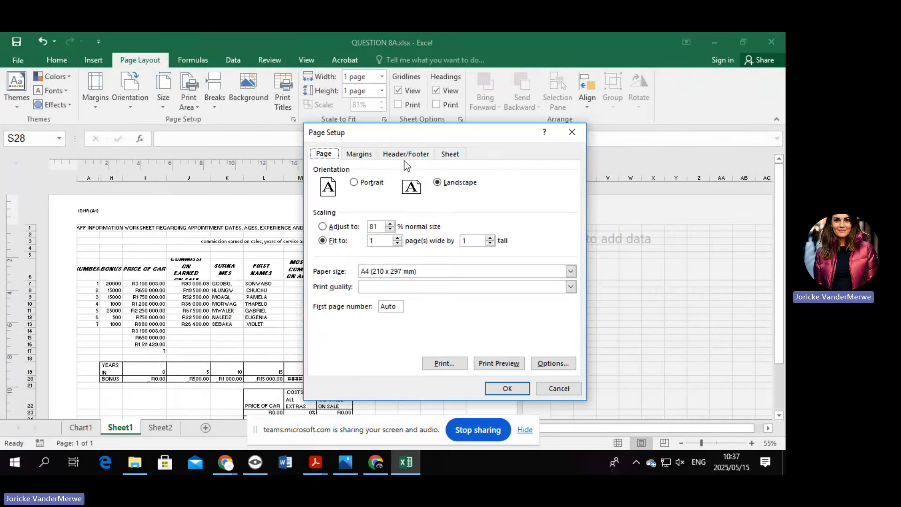
left_click(360, 153)
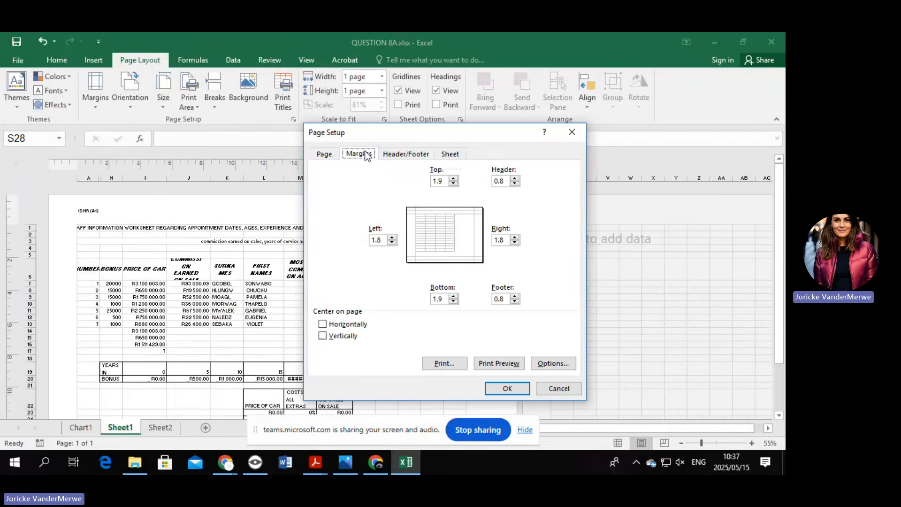
left_click(324, 340)
left_click(328, 326)
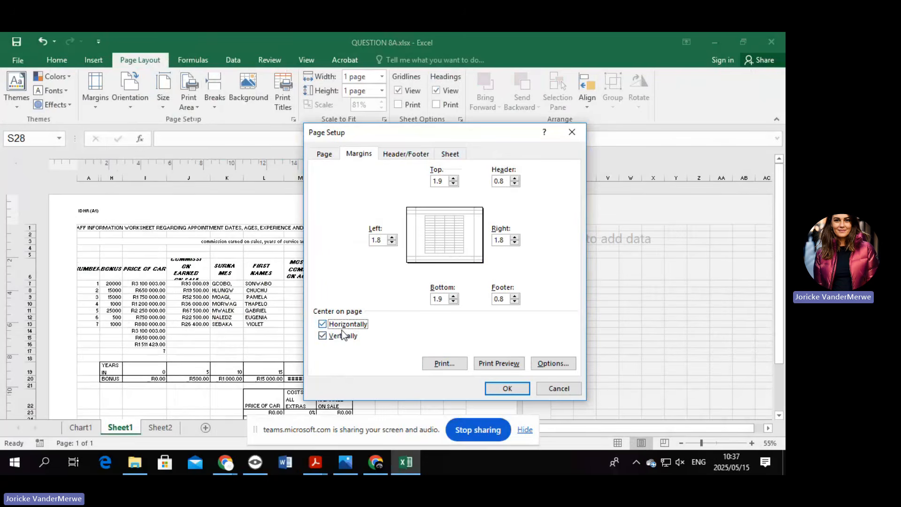
left_click(506, 388)
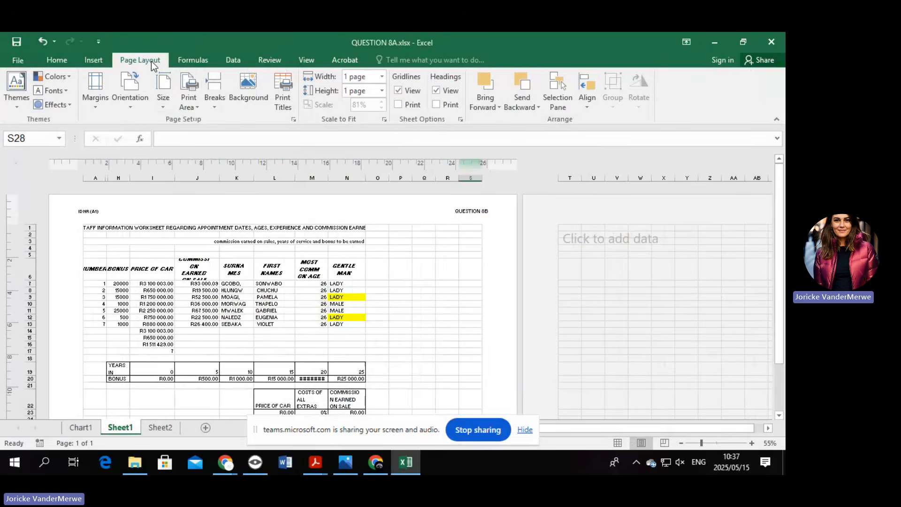
Recheck the page centring settings in Page Setup and confirm them.
left_click(159, 98)
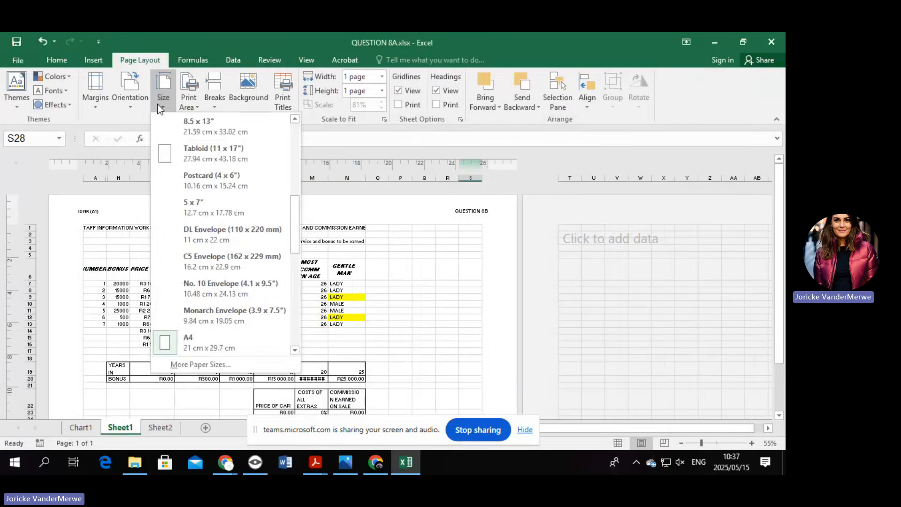
left_click(269, 371)
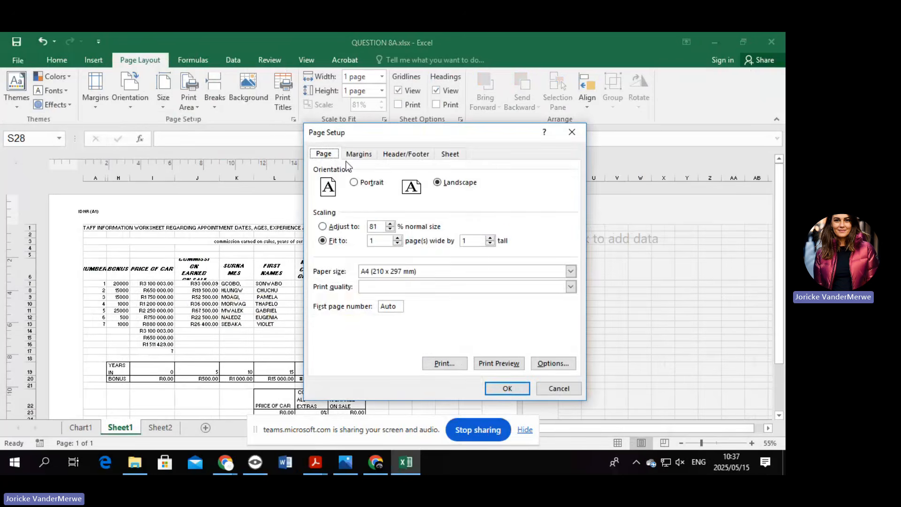
left_click(360, 157)
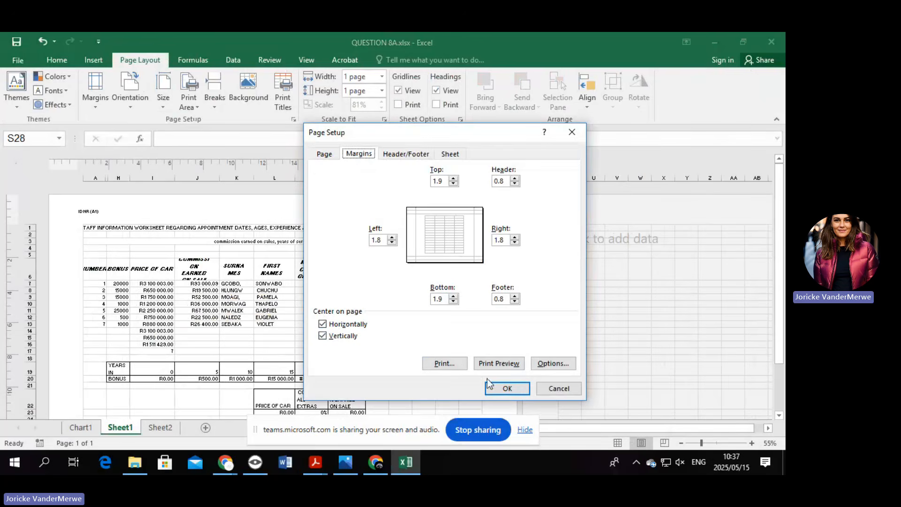
left_click(494, 390)
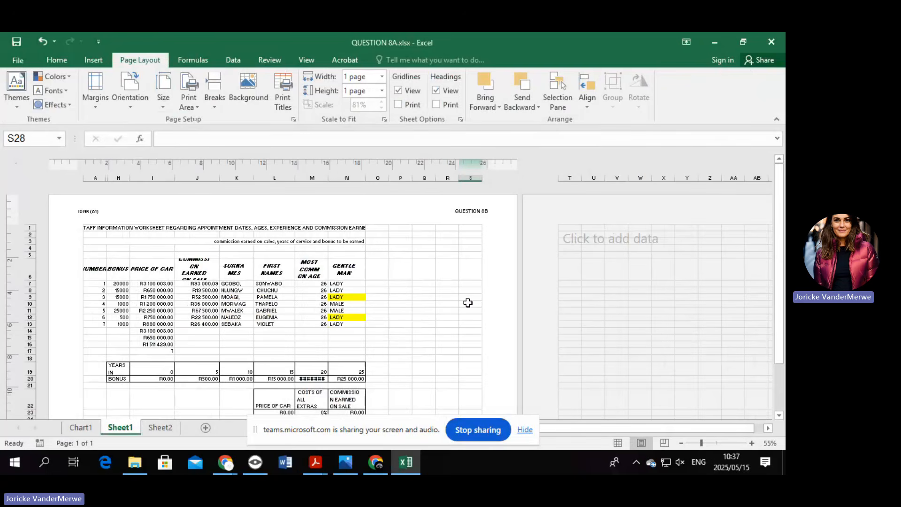
Select the table from A1, preview it with Print Selection, then return to the sheet.
scroll(282, 406, "down", 3)
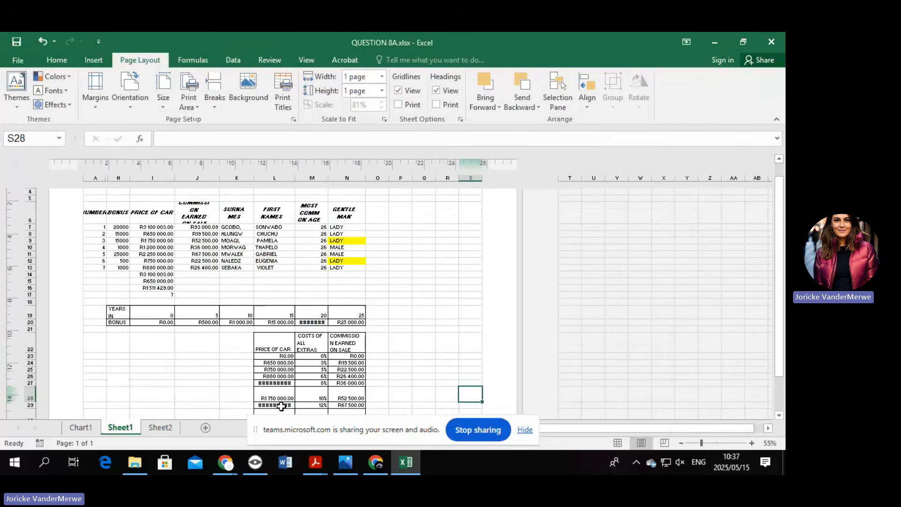
scroll(137, 299, "up", 3)
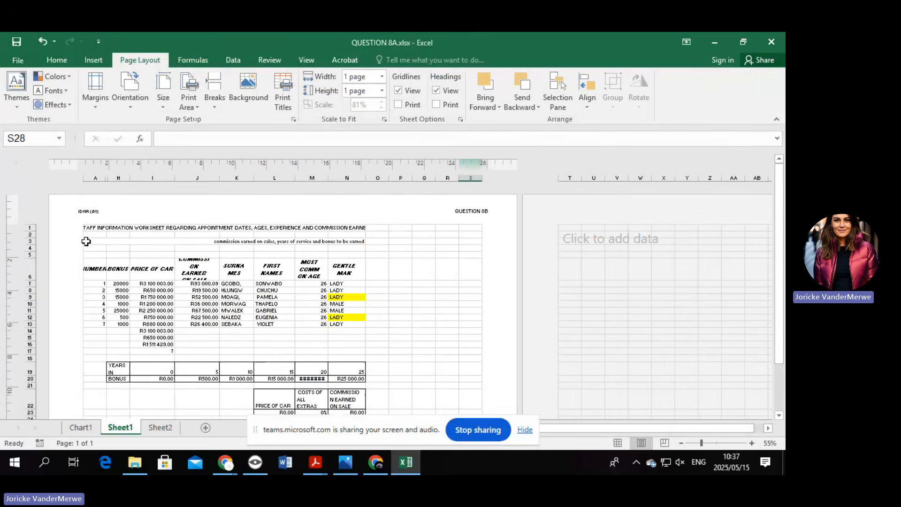
left_click_drag(89, 228, 482, 342)
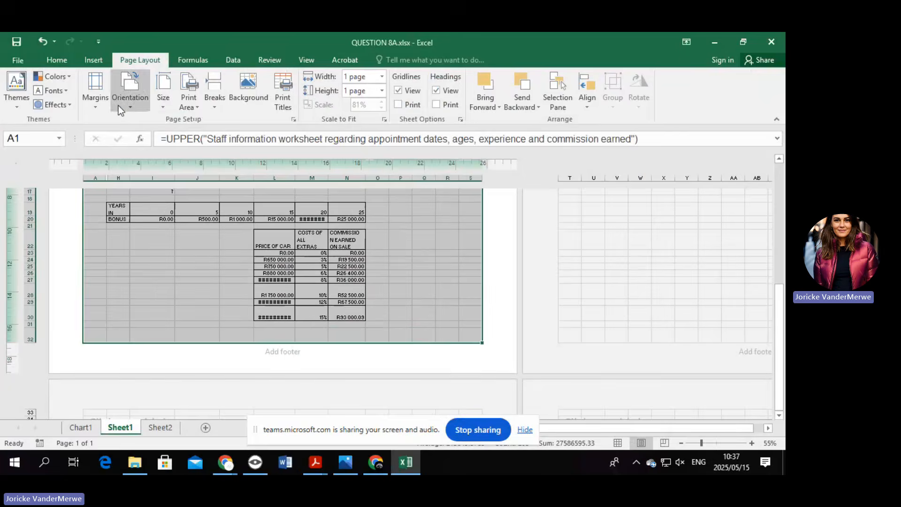
left_click(18, 60)
left_click(35, 238)
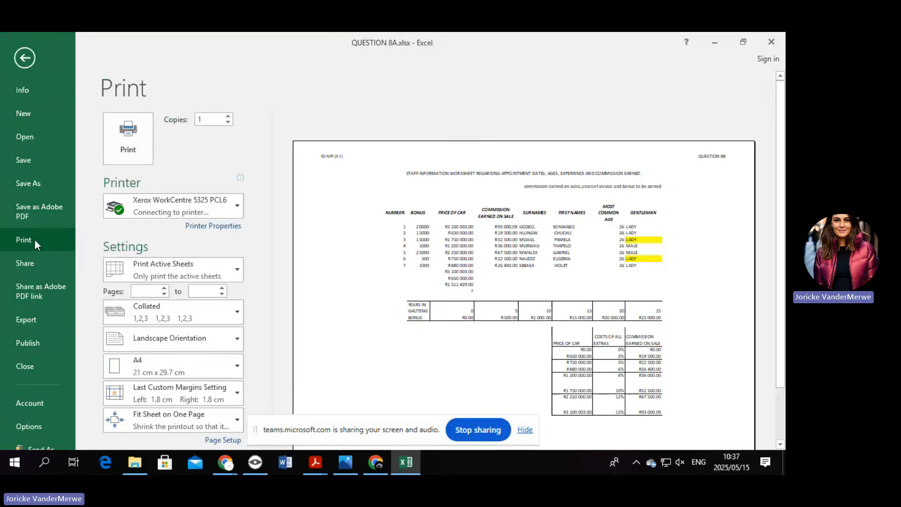
left_click(187, 269)
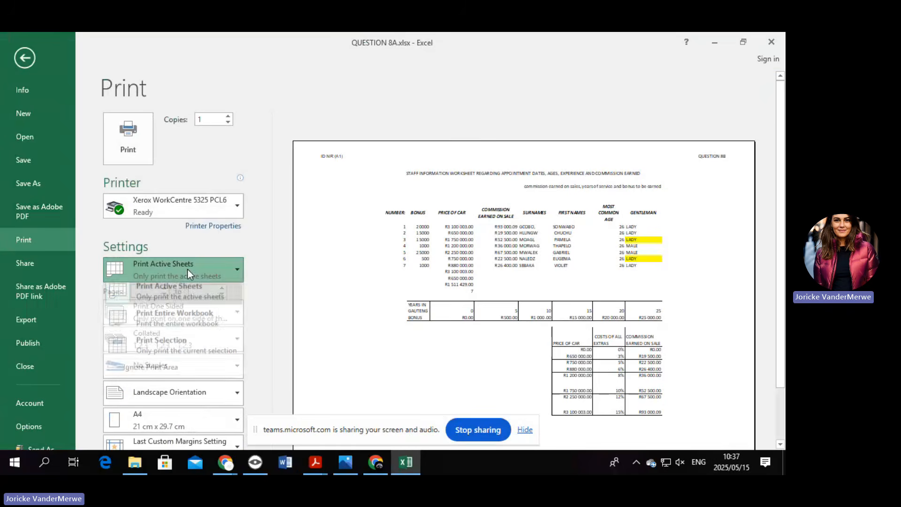
left_click(191, 353)
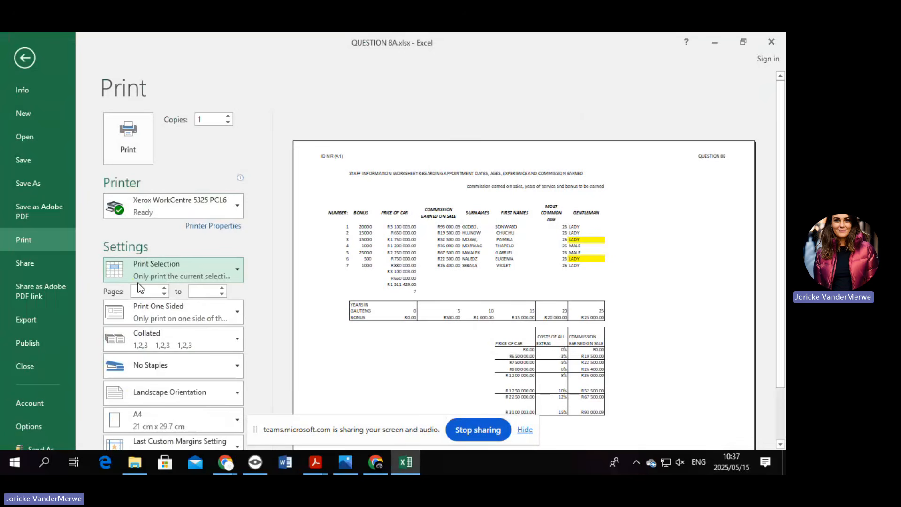
key("ctrl")
left_click(25, 55)
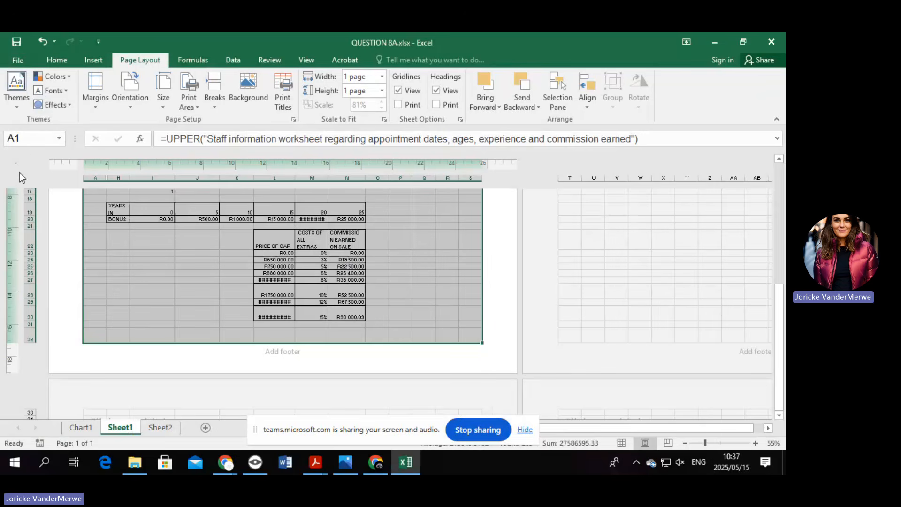
Show formulas instead of results on Sheet1 using Ctrl+`.
left_click(207, 60)
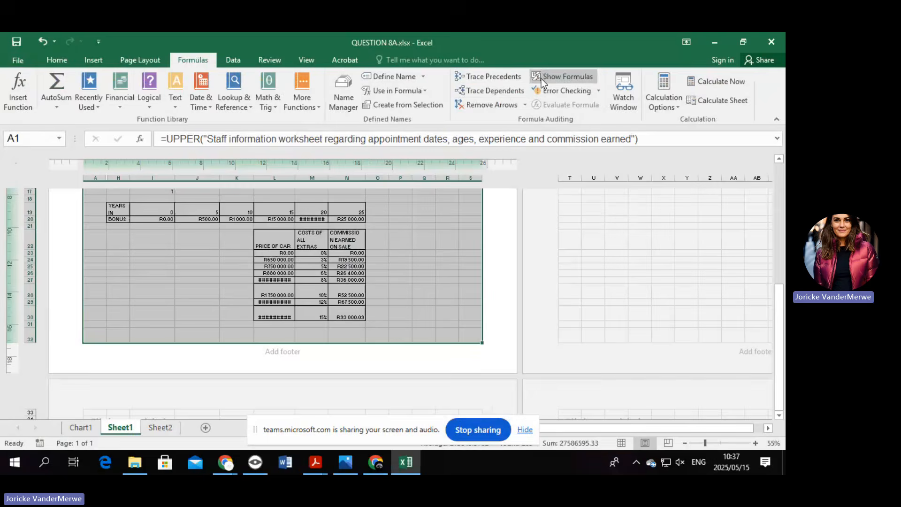
left_click(424, 241)
scroll(413, 291, "up", 5)
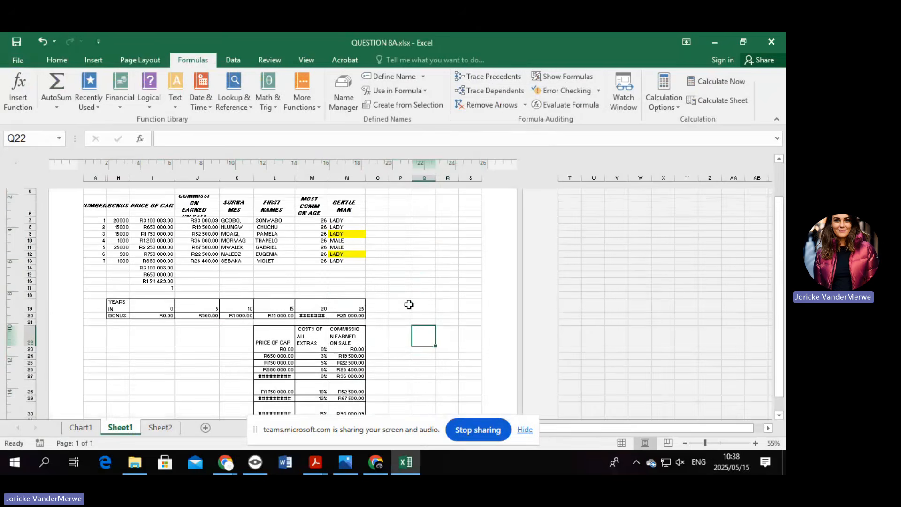
key("ctrl+grave")
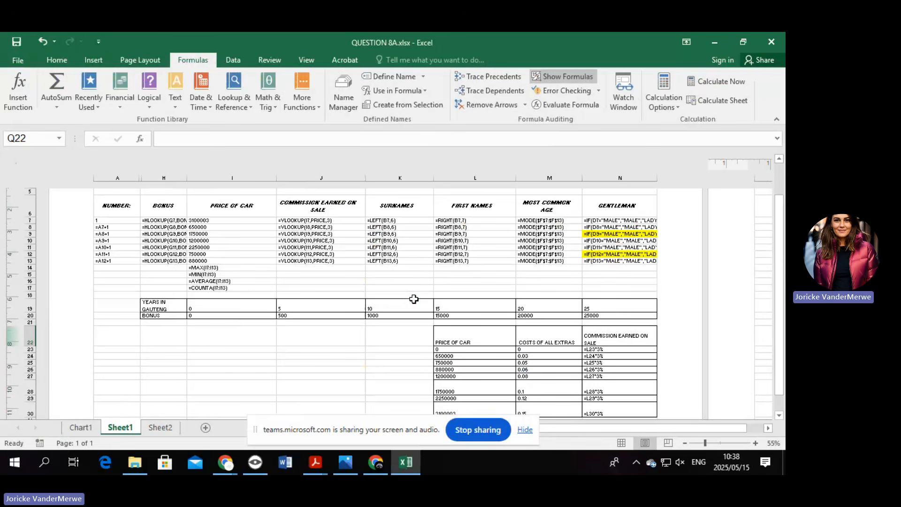
Resize columns H, J, L, K, N, M and A so the formulas are readable.
left_click_drag(187, 178, 207, 175)
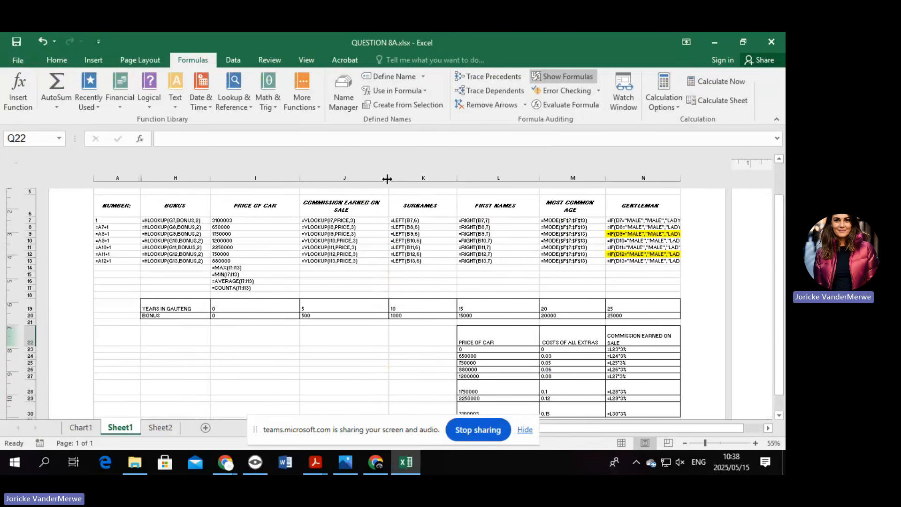
left_click_drag(387, 178, 358, 178)
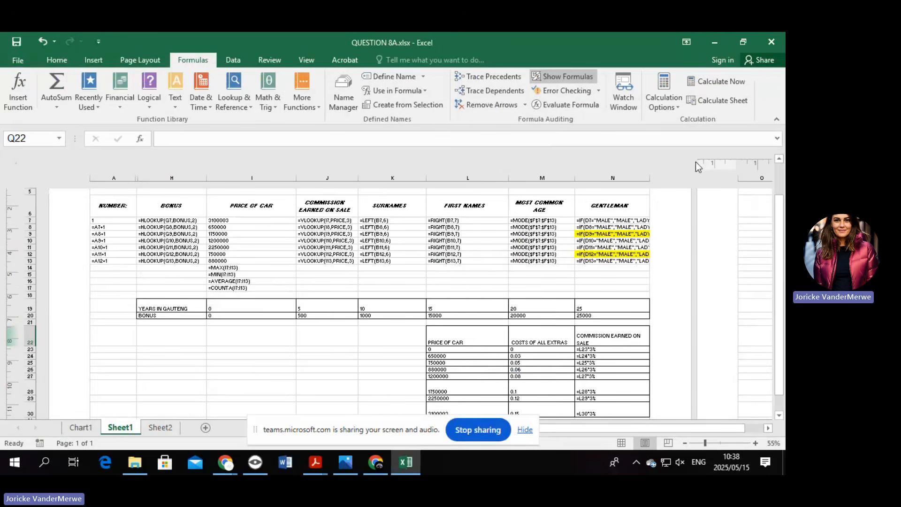
left_click_drag(507, 178, 479, 178)
double_click(423, 179)
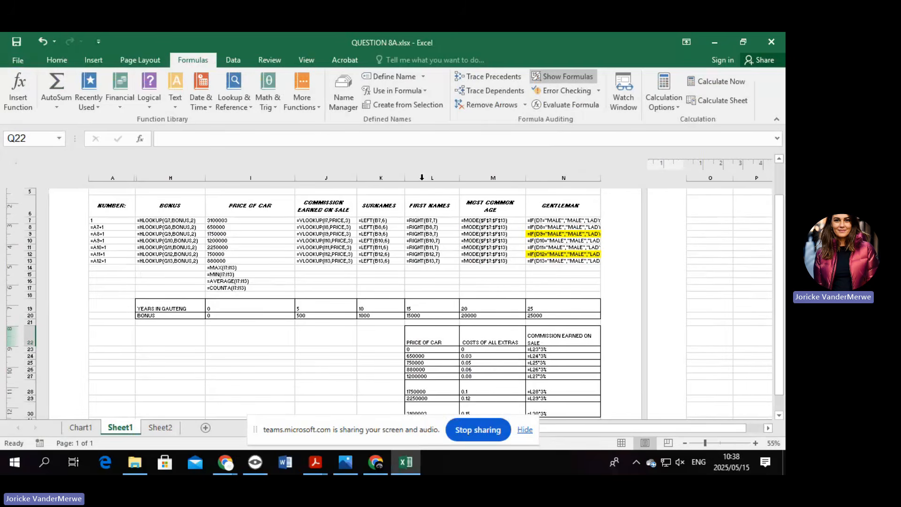
left_click_drag(599, 179, 628, 178)
left_click_drag(527, 179, 539, 178)
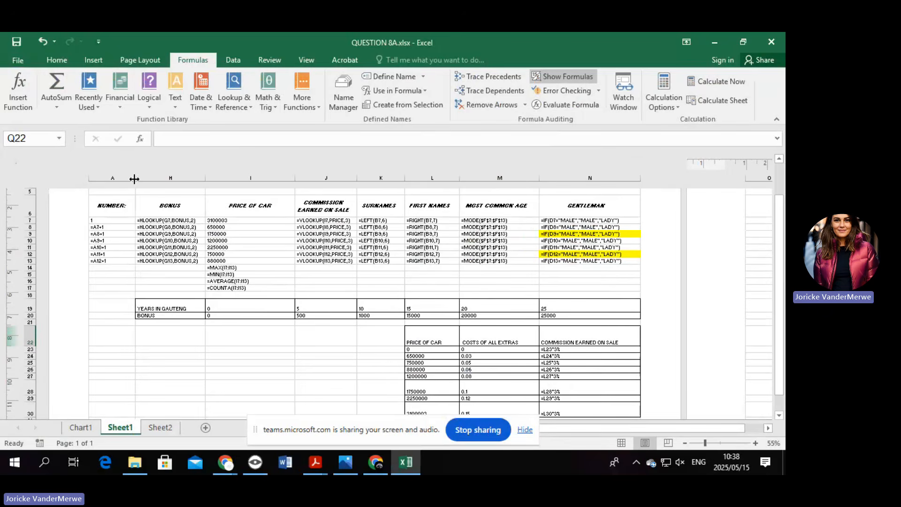
left_click_drag(135, 178, 123, 178)
left_click(179, 179)
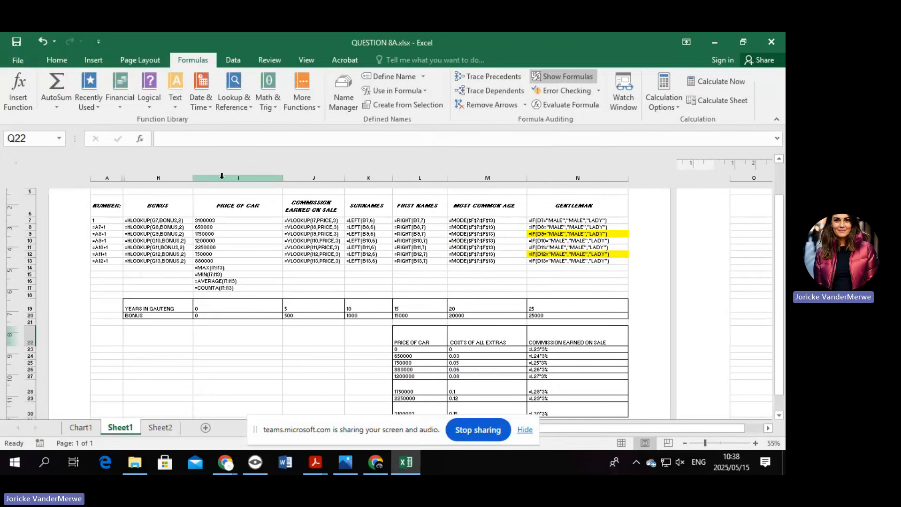
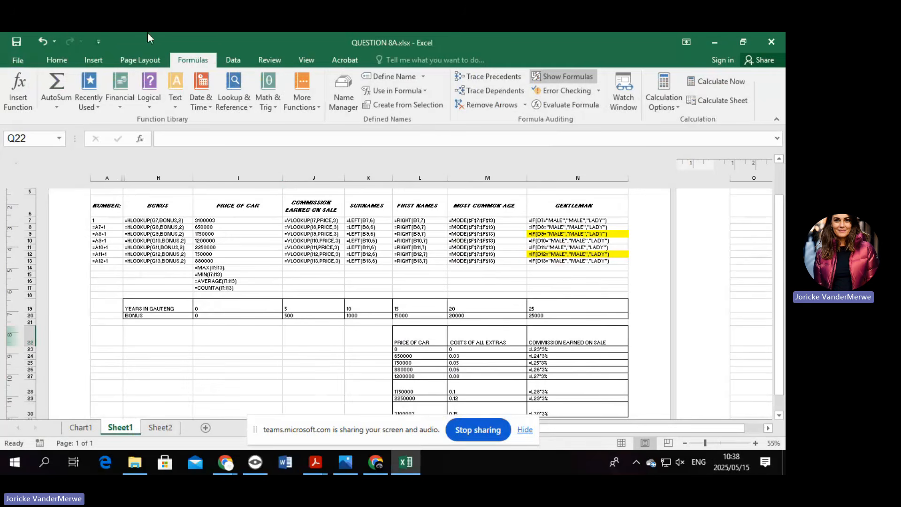
Turn on printing of row and column headings, then check the print preview.
left_click(136, 59)
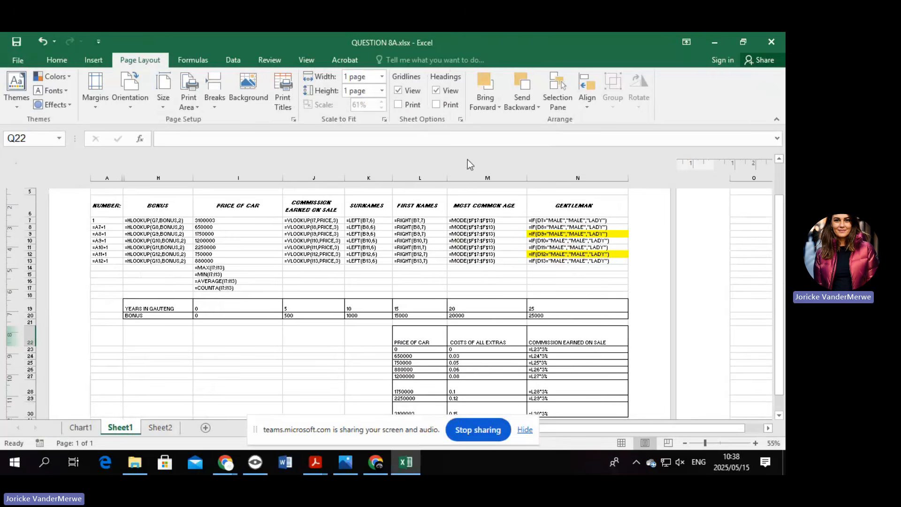
left_click(437, 104)
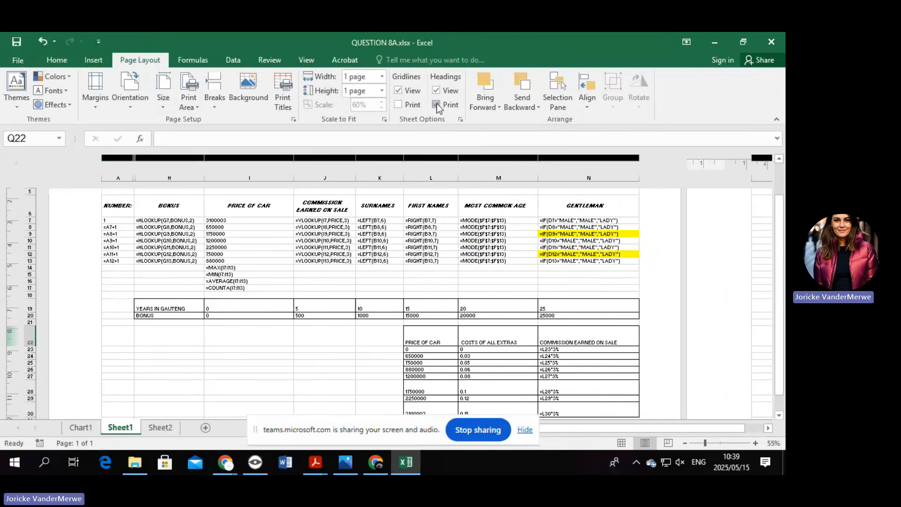
left_click(19, 60)
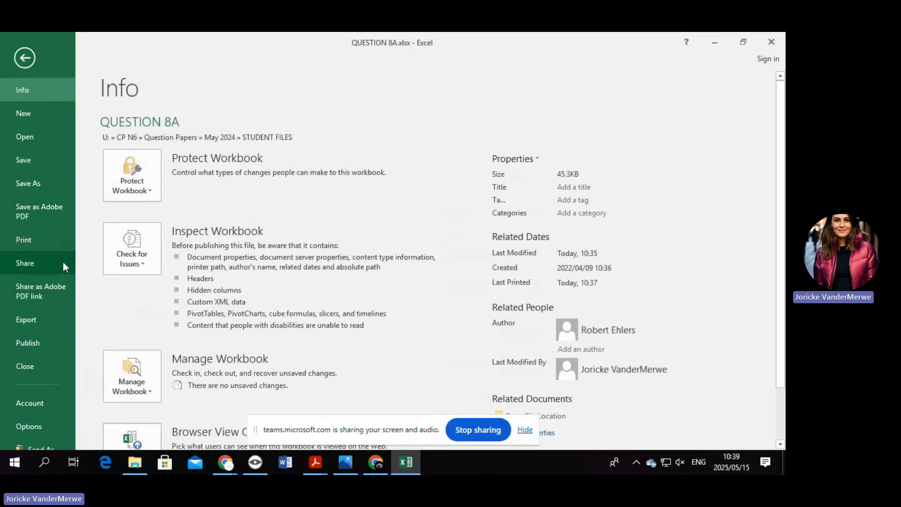
left_click(52, 244)
scroll(555, 312, "down", 3)
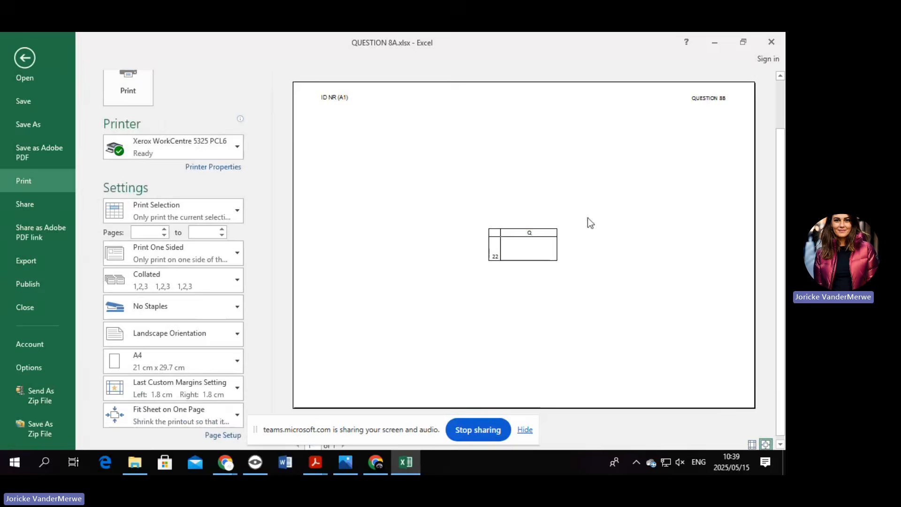
left_click(29, 53)
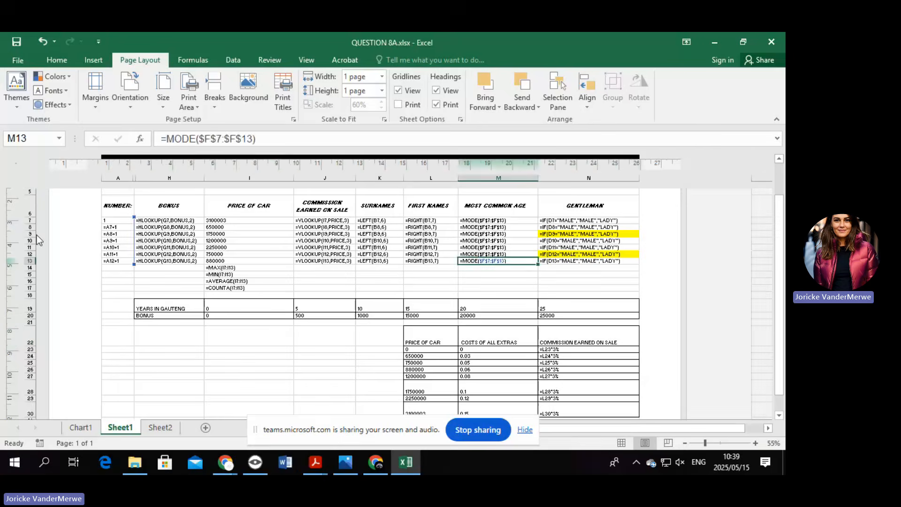
Select A6:N30 and preview it as a landscape, one-page print selection.
left_click(117, 205)
left_click(628, 413, "shift")
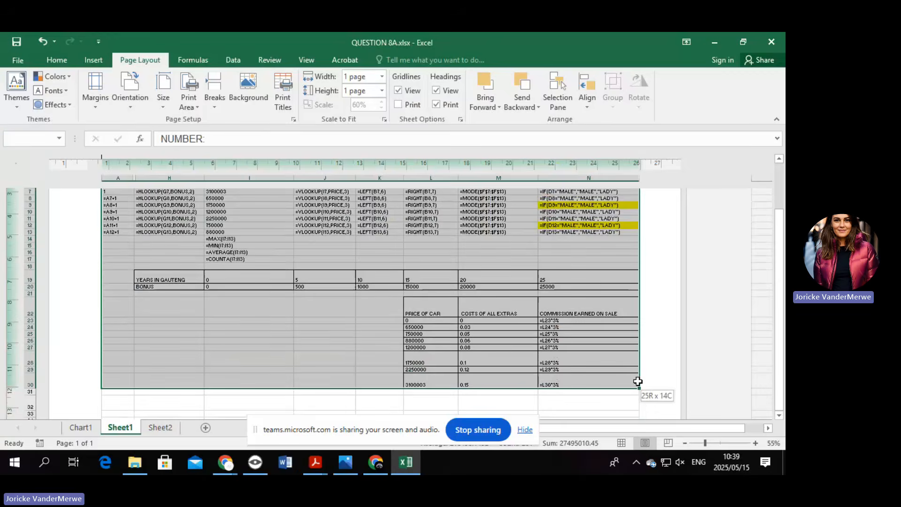
left_click(19, 59)
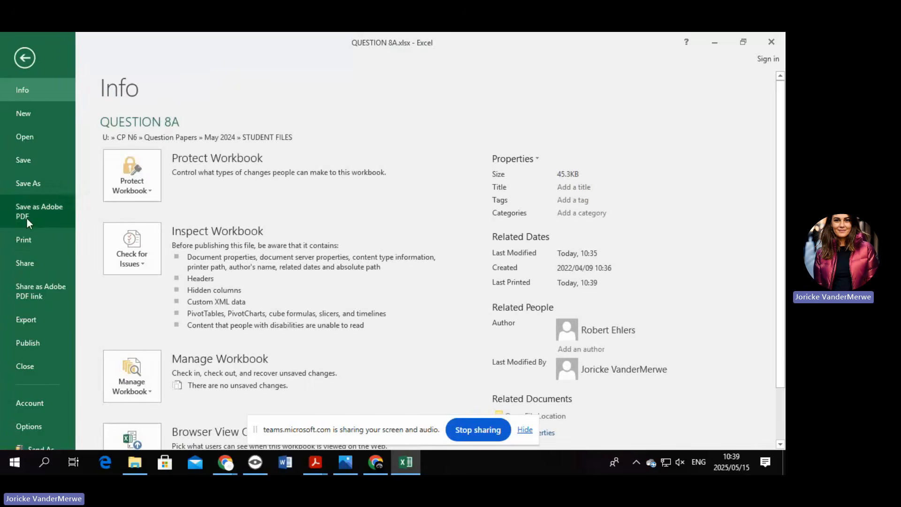
left_click(52, 246)
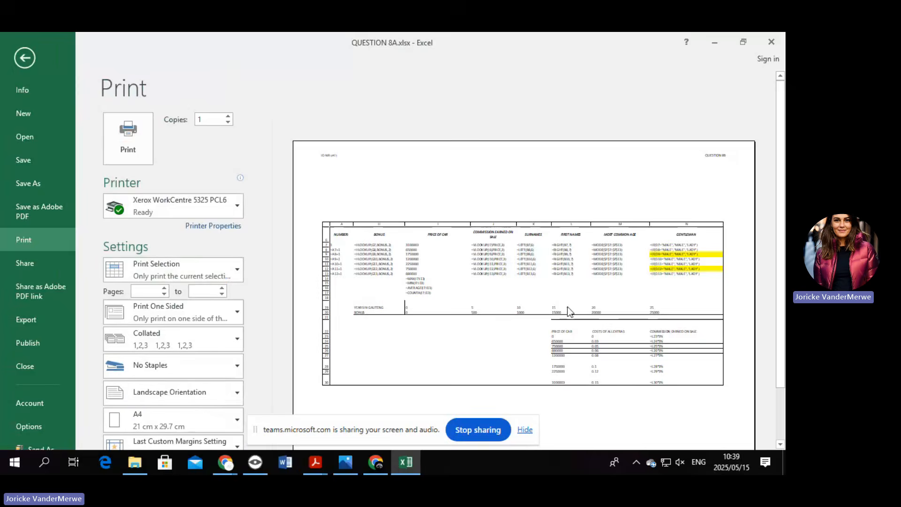
scroll(568, 307, "down", 2)
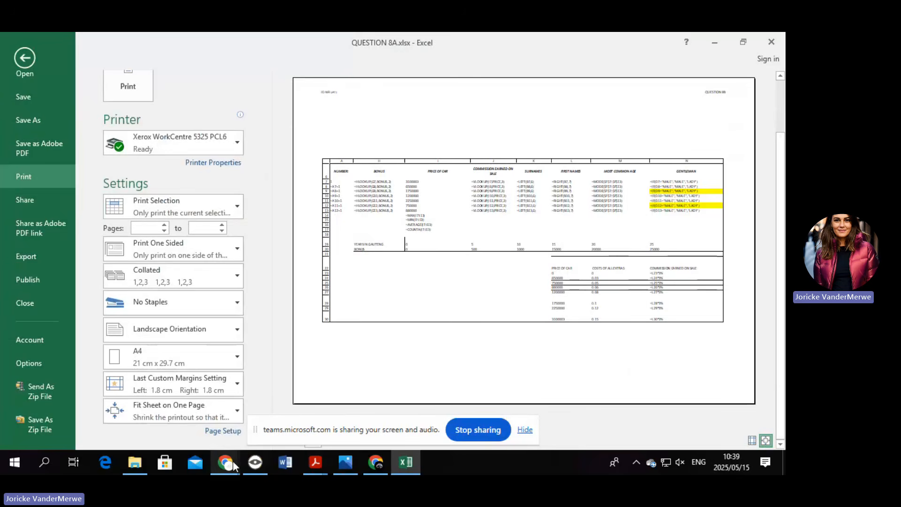
Switch to the Teams meeting and end the screen share.
mouse_move(233, 461)
left_click(187, 424)
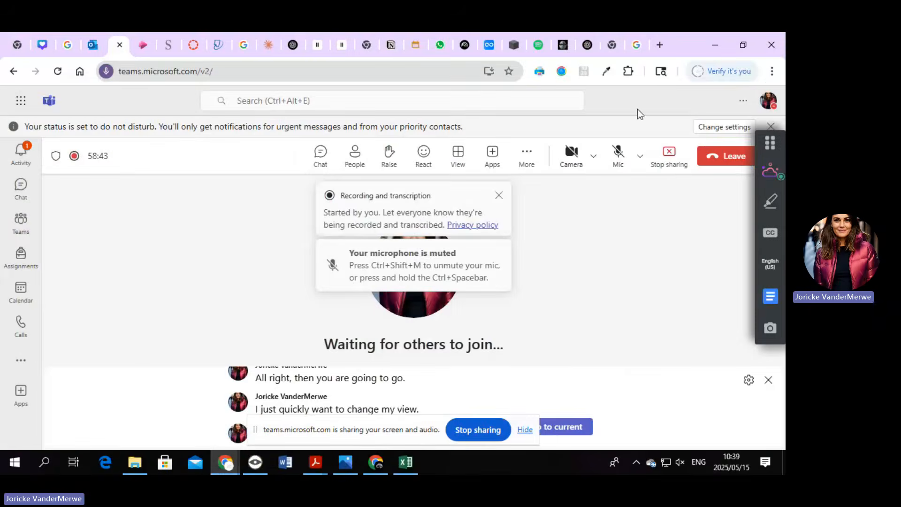
left_click(669, 155)
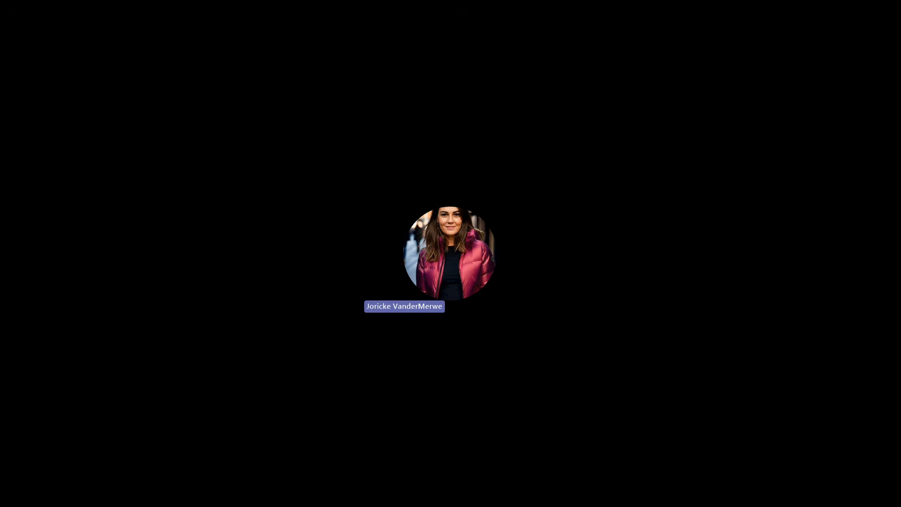